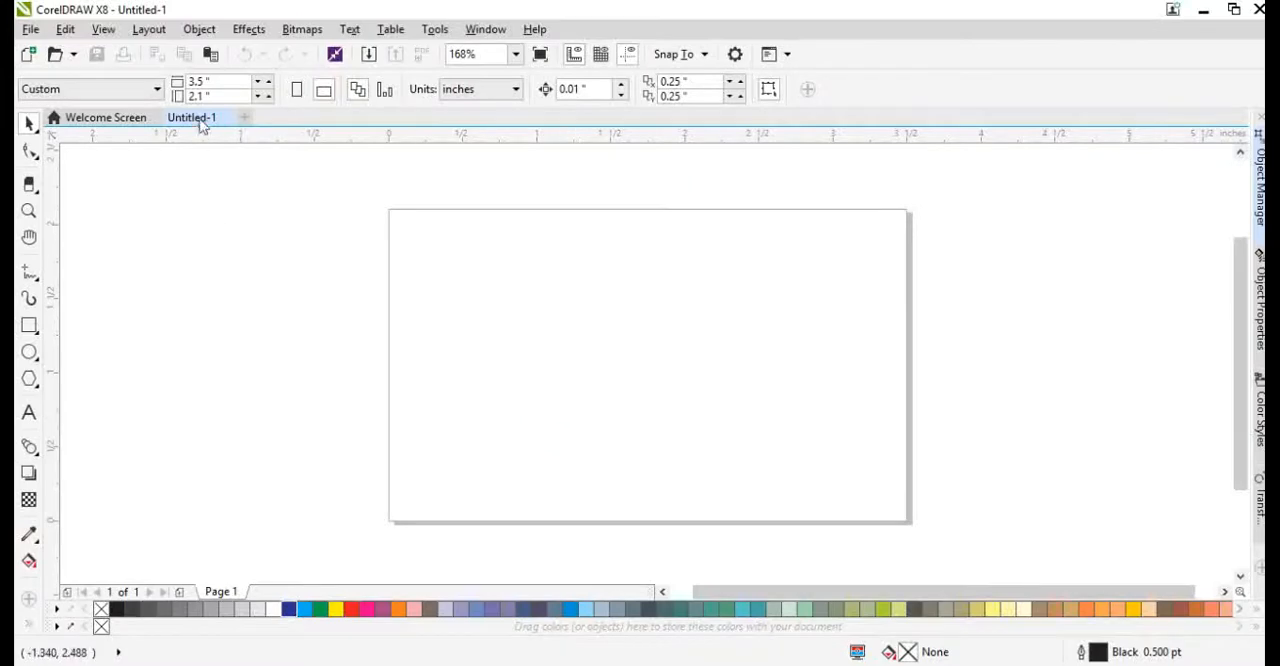
Set the custom page size to 2.5 inches wide by 6 inches high.
{"action": "type", "text": "2.5"}
{"action": "key", "text": "Return"}
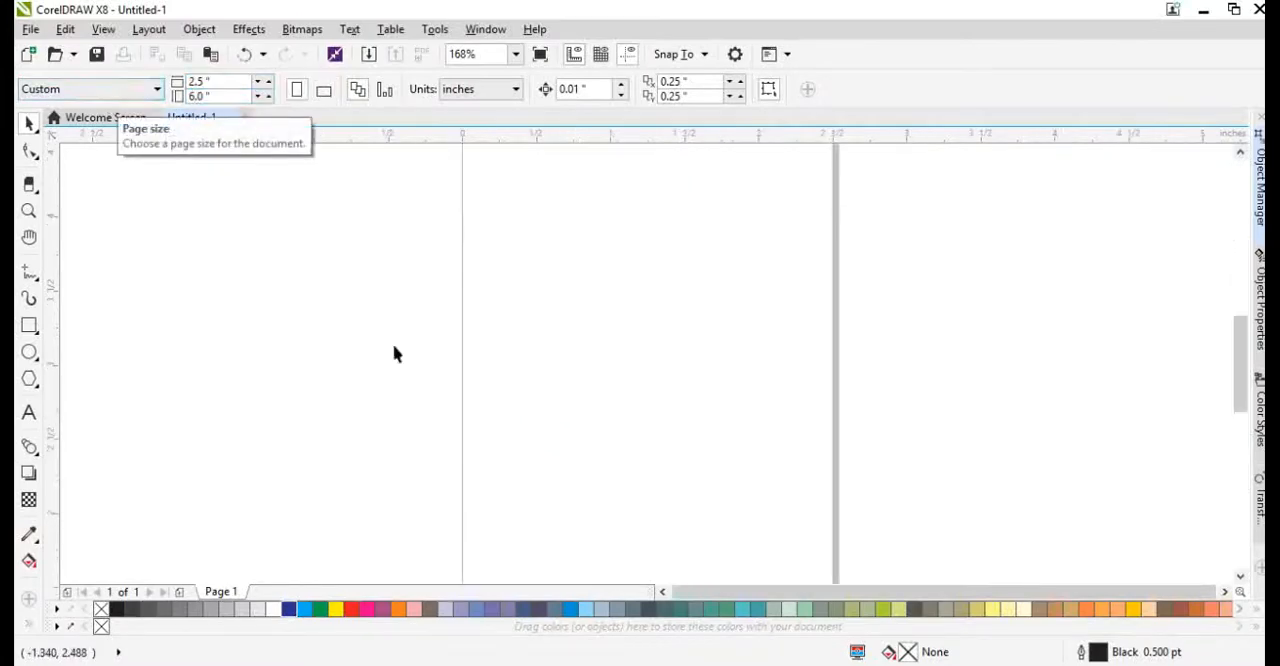
{"action": "scroll", "coordinate": [557, 402], "scroll_direction": "down", "scroll_amount": 4}
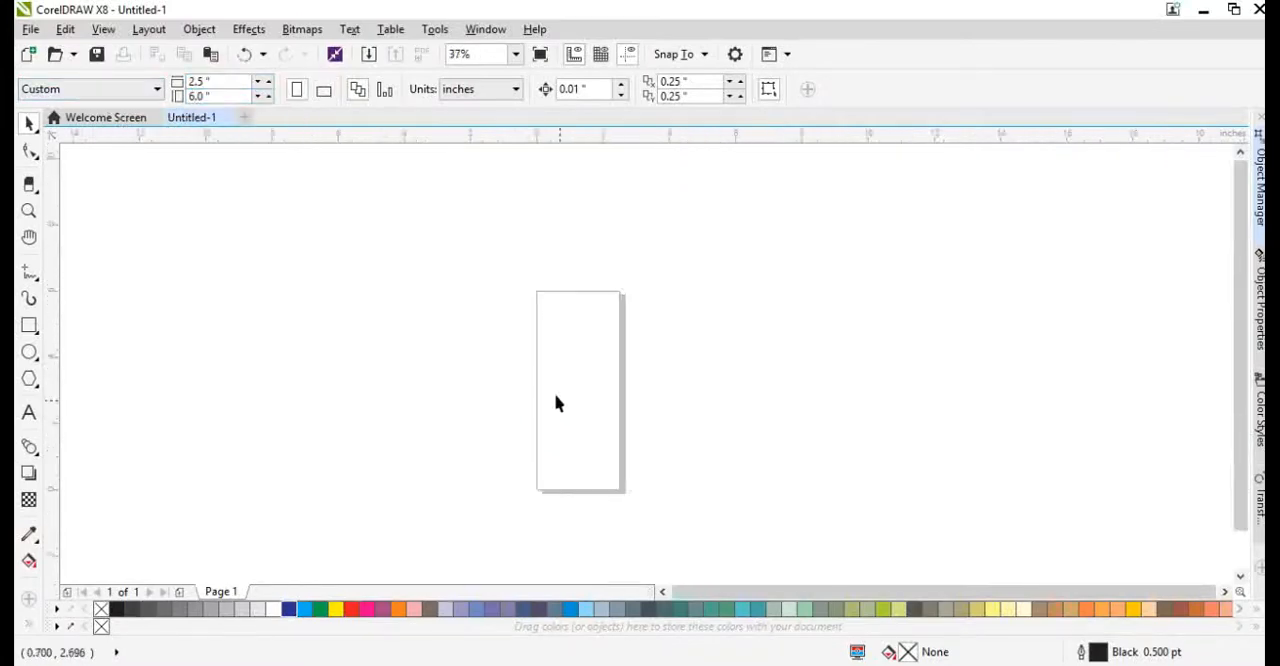
Add a rectangle frame that exactly matches the page.
{"action": "double_click", "coordinate": [28, 327]}
{"action": "key", "text": "shift+F4"}
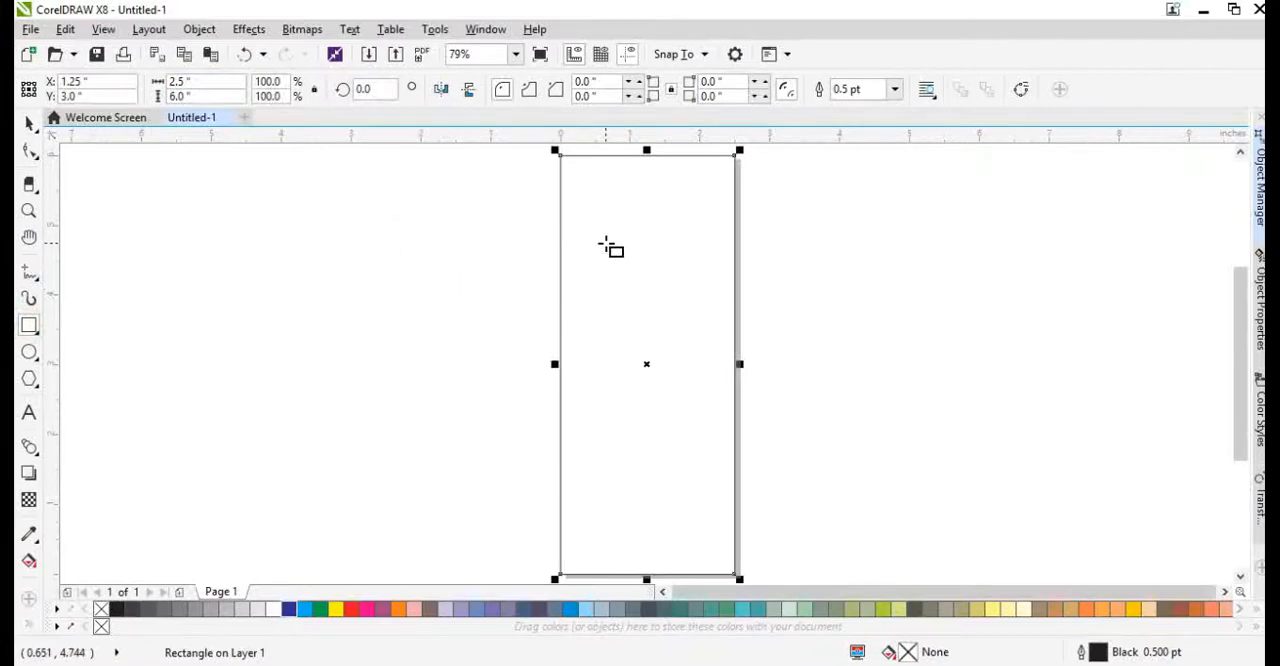
{"action": "left_click", "coordinate": [27, 353]}
{"action": "key", "text": "space"}
{"action": "left_click", "coordinate": [380, 400]}
{"action": "scroll", "coordinate": [605, 165], "scroll_direction": "up", "scroll_amount": 1}
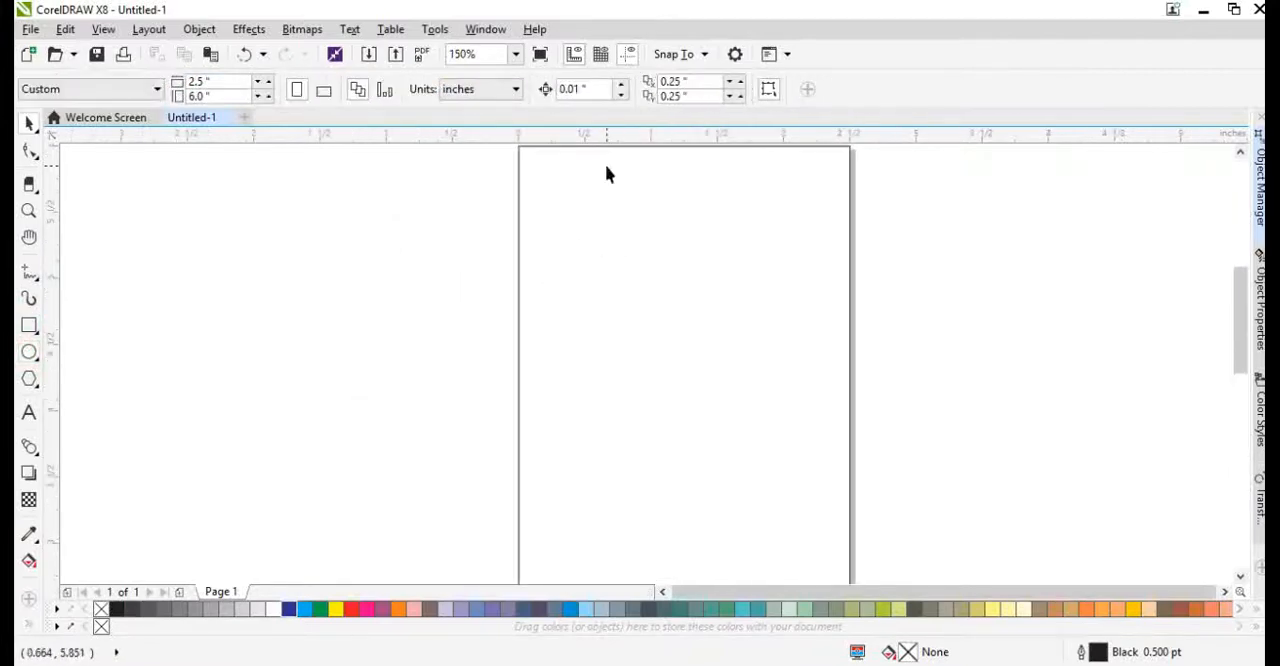
Add the artistic text "Tina" beside the page and place a copy below it reworded to "Makeover".
{"action": "left_click", "coordinate": [30, 413]}
{"action": "left_click", "coordinate": [258, 442]}
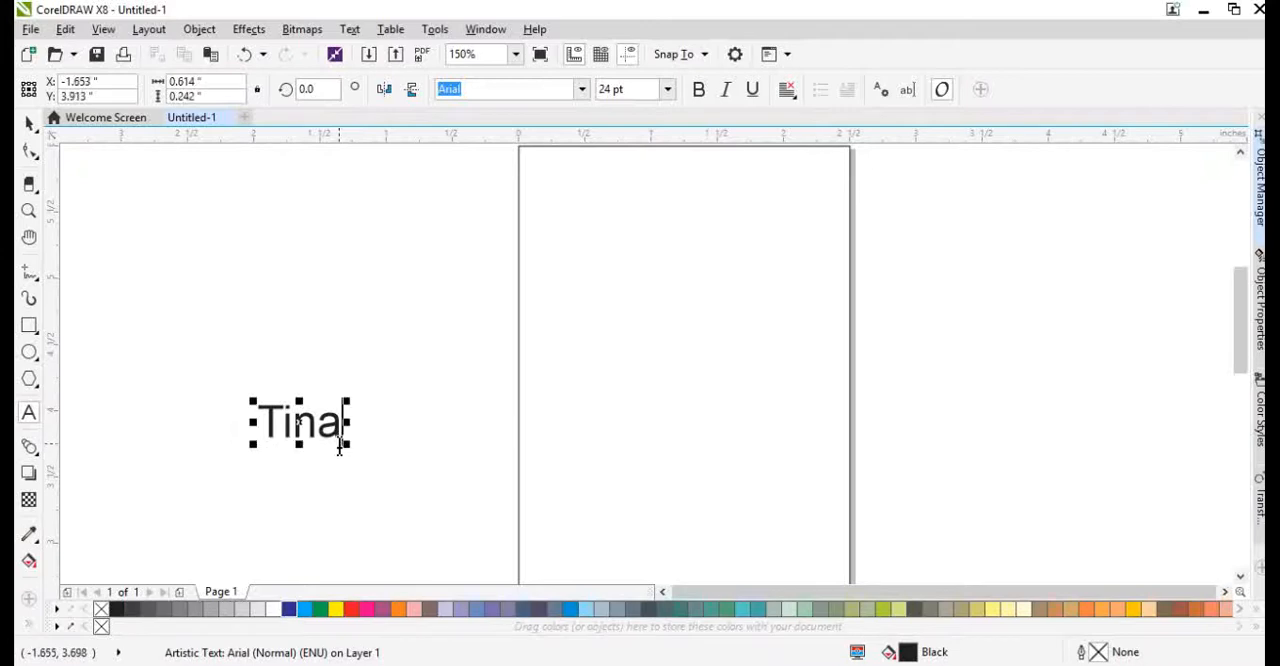
{"action": "left_click_drag", "start_coordinate": [330, 430], "coordinate": [391, 513]}
{"action": "right_click", "coordinate": [391, 513]}
{"action": "key", "text": "F8"}
{"action": "key", "text": "ctrl+a"}
{"action": "type", "text": "M"}
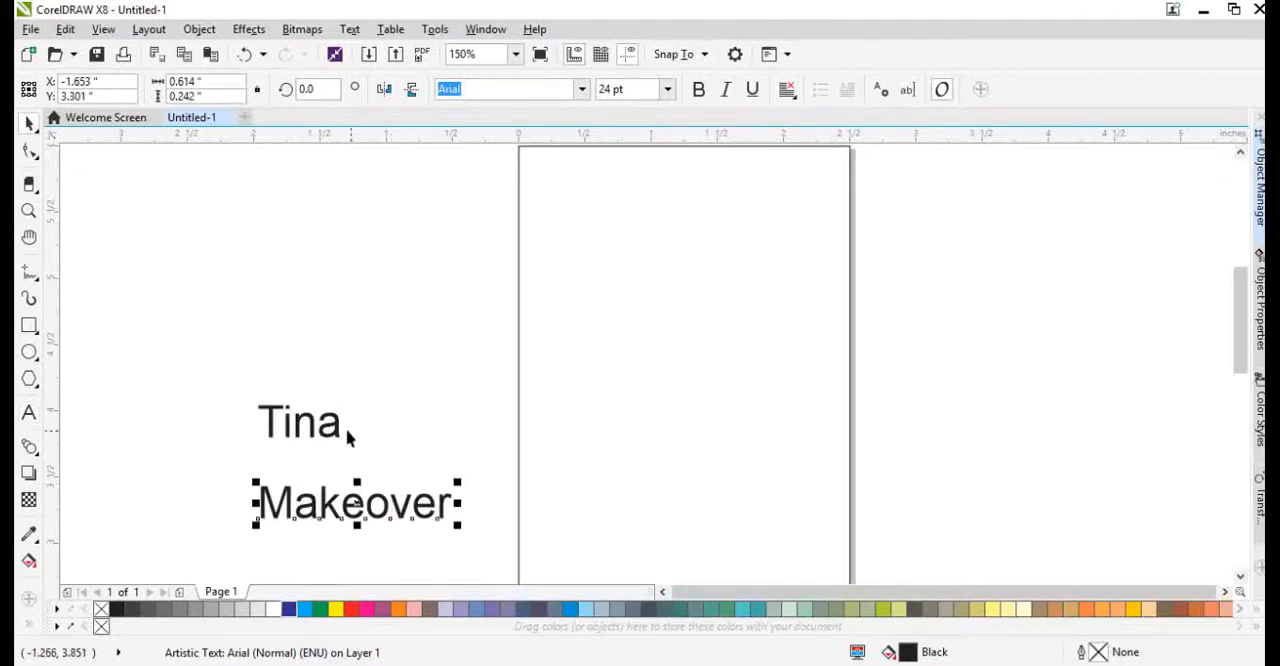
Move the "Tina" text closer to the page and set its font to Edge Of Madness.
{"action": "left_click_drag", "start_coordinate": [348, 436], "coordinate": [473, 458]}
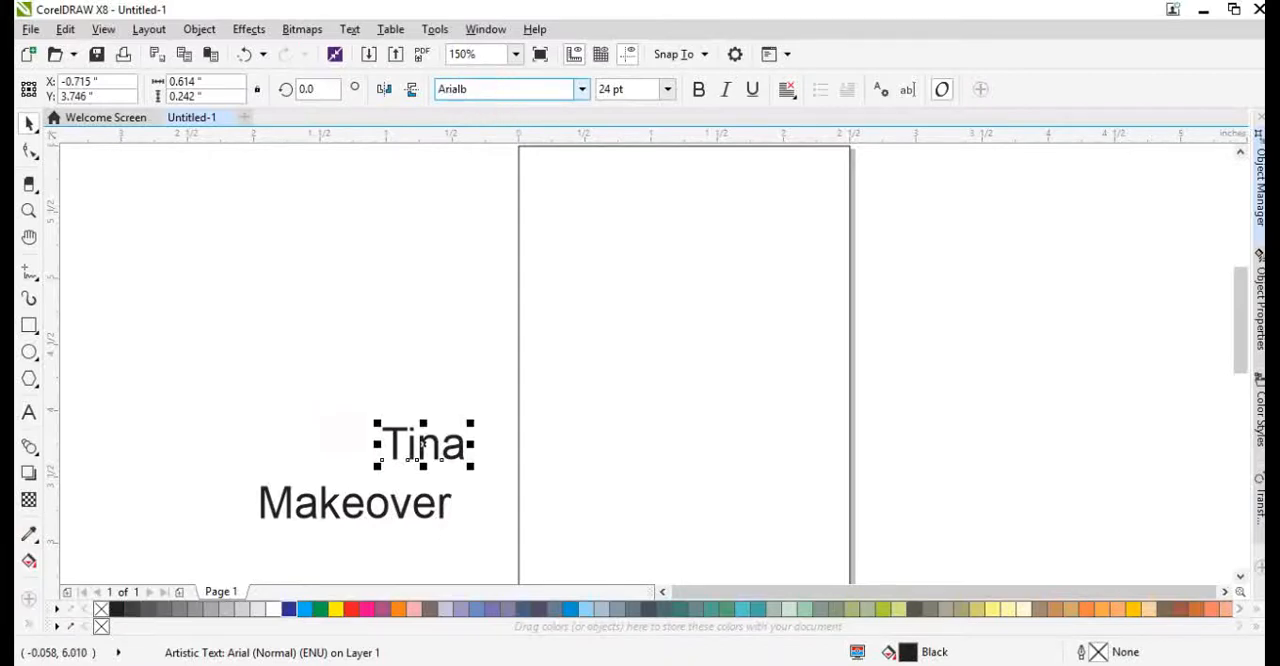
{"action": "type", "text": "ull"}
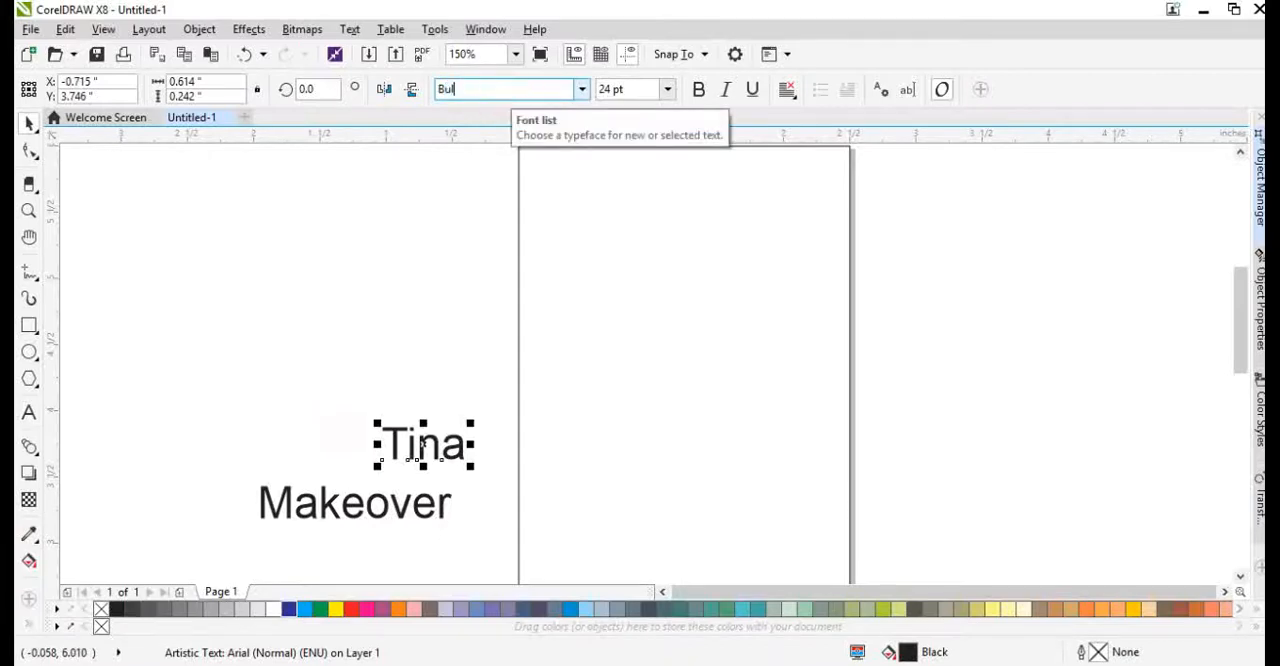
{"action": "key", "text": "Down"}
{"action": "key", "text": "Down"}
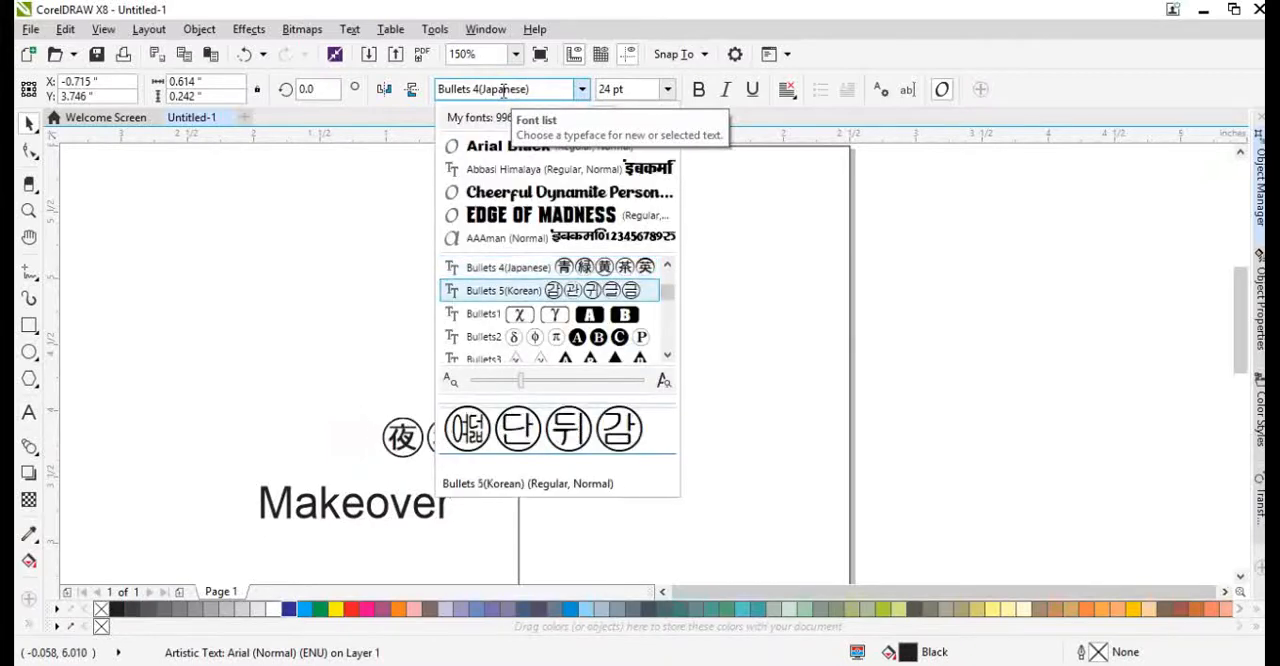
{"action": "left_click", "coordinate": [547, 216]}
{"action": "scroll", "coordinate": [469, 390], "scroll_direction": "down", "scroll_amount": 1}
{"action": "scroll", "coordinate": [482, 449], "scroll_direction": "up", "scroll_amount": 1}
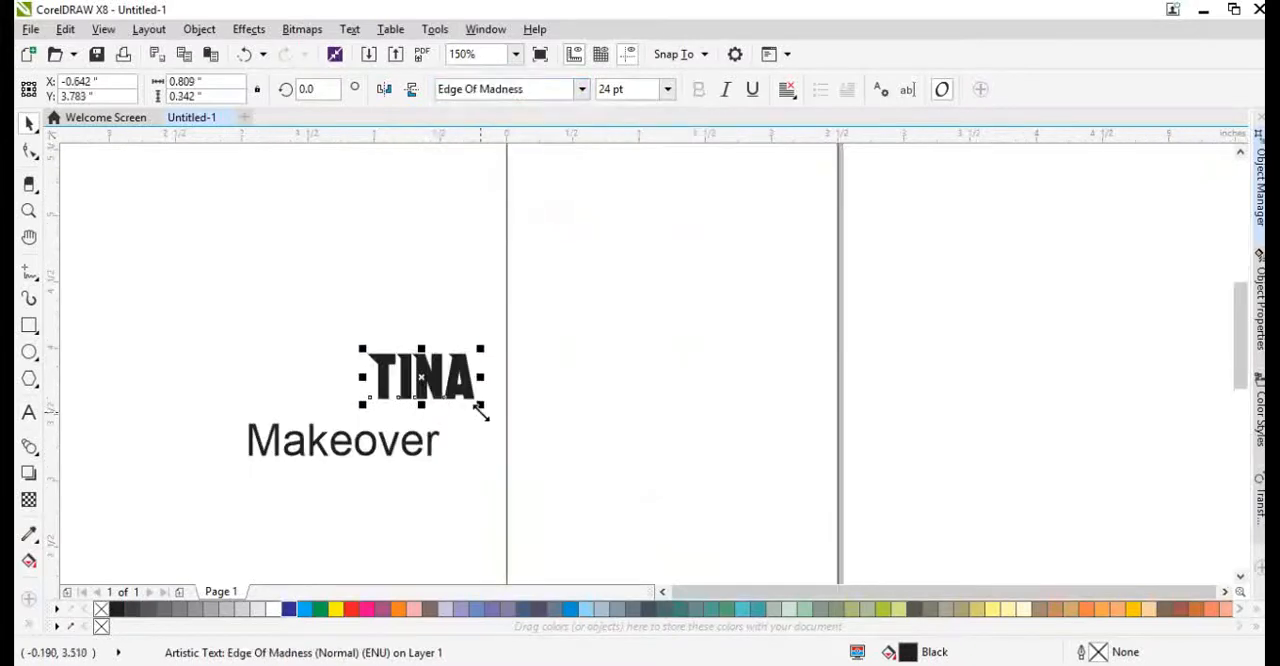
Enlarge the TINA text to about 58 pt and place it across the middle of the page.
{"action": "left_click_drag", "start_coordinate": [481, 404], "coordinate": [634, 467]}
{"action": "scroll", "coordinate": [561, 435], "scroll_direction": "down", "scroll_amount": 1}
{"action": "left_click_drag", "start_coordinate": [572, 443], "coordinate": [619, 482]}
{"action": "scroll", "coordinate": [620, 360], "scroll_direction": "down", "scroll_amount": 1}
{"action": "scroll", "coordinate": [620, 360], "scroll_direction": "up", "scroll_amount": 1}
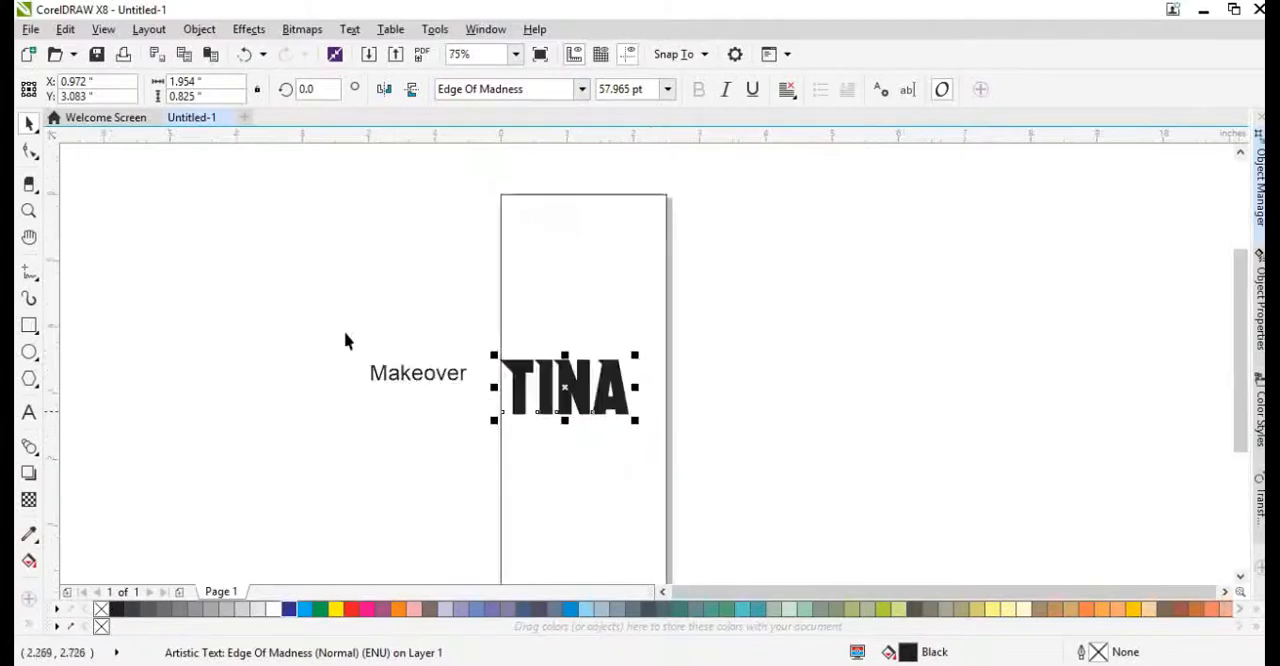
Draw a page-wide rectangle about 3.73 inches high covering the lower part of the page.
{"action": "scroll", "coordinate": [460, 313], "scroll_direction": "down", "scroll_amount": 1}
{"action": "scroll", "coordinate": [460, 313], "scroll_direction": "up", "scroll_amount": 1}
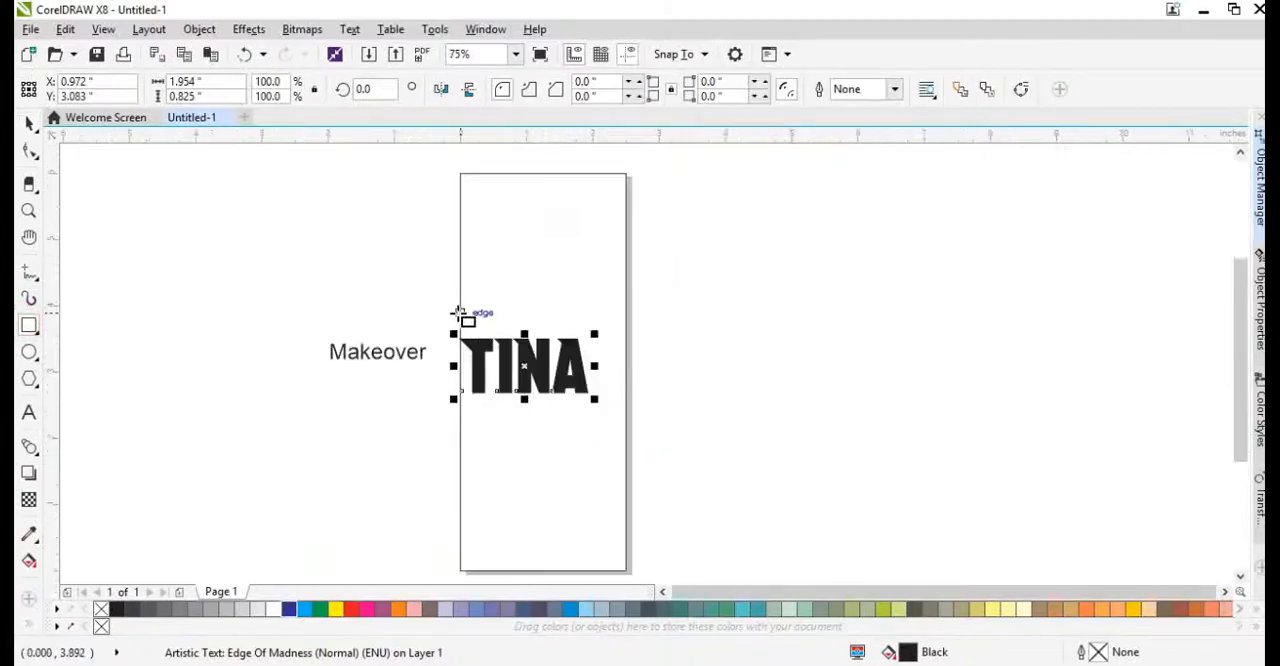
{"action": "mouse_move", "coordinate": [460, 323]}
{"action": "left_mouse_down"}
{"action": "mouse_move", "coordinate": [531, 491]}
{"action": "mouse_move", "coordinate": [628, 573]}
{"action": "left_mouse_up"}
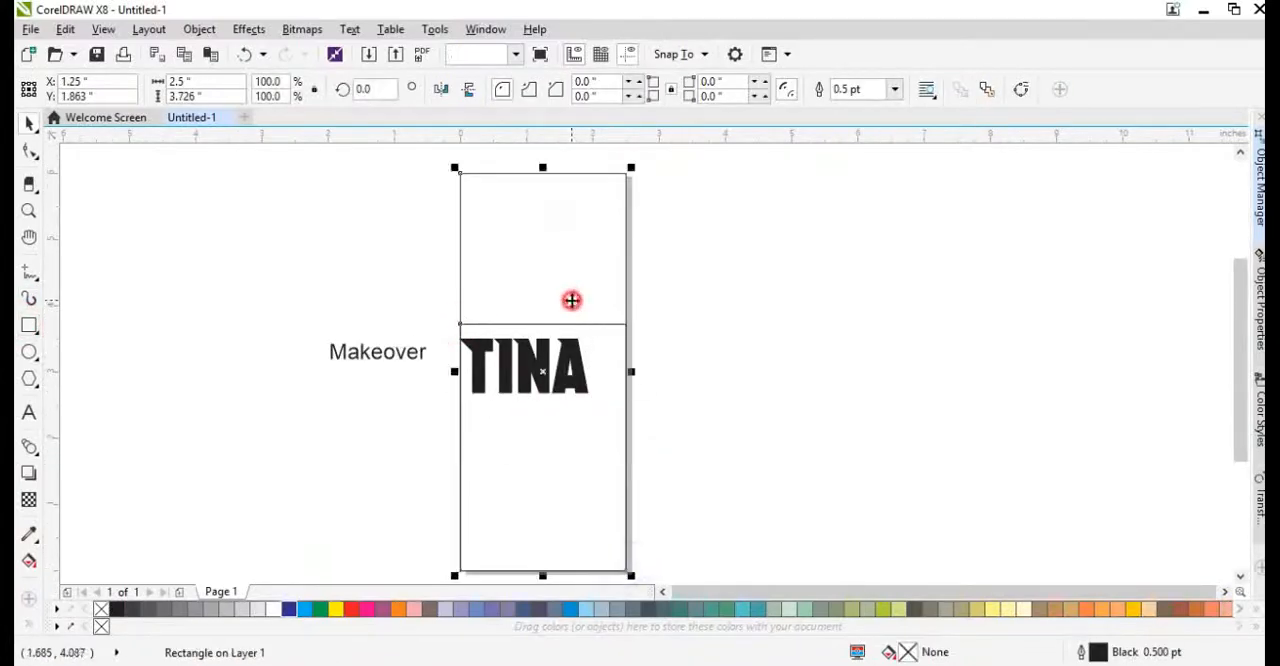
{"action": "scroll", "coordinate": [609, 383], "scroll_direction": "up", "scroll_amount": 1}
{"action": "scroll", "coordinate": [517, 347], "scroll_direction": "down", "scroll_amount": 1}
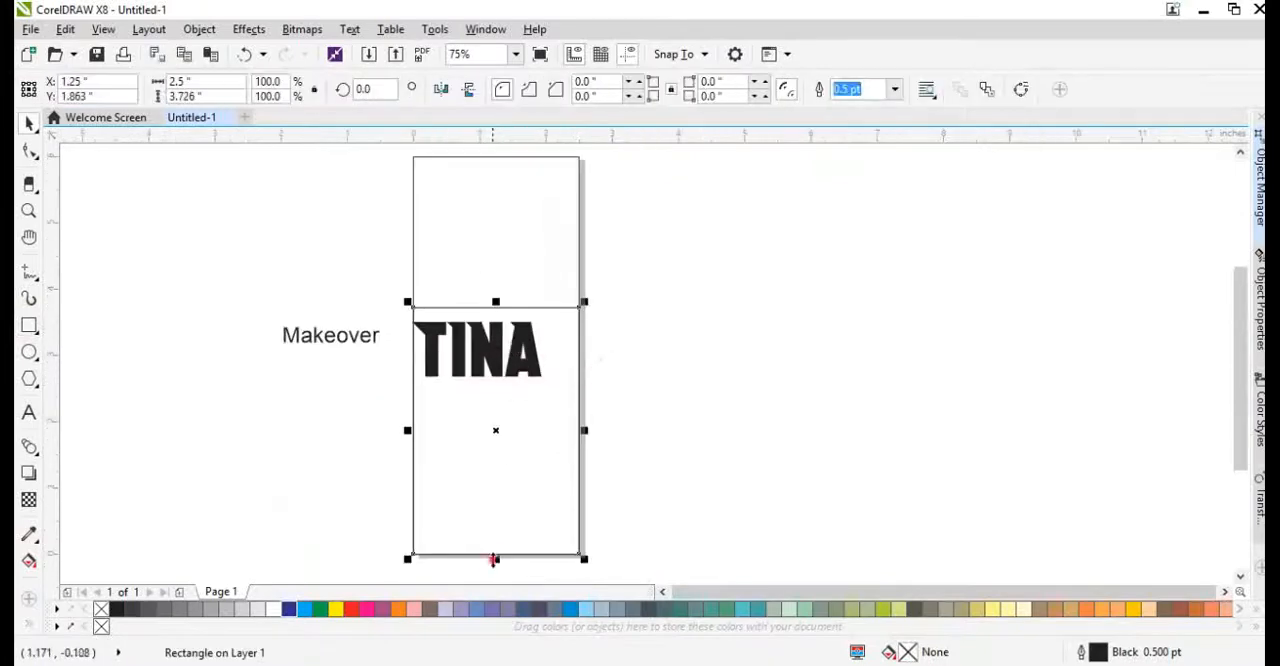
{"action": "left_click_drag", "start_coordinate": [494, 560], "coordinate": [505, 368]}
{"action": "right_click", "coordinate": [505, 368]}
{"action": "scroll", "coordinate": [551, 337], "scroll_direction": "up", "scroll_amount": 1}
{"action": "key", "text": "ctrl+q"}
{"action": "key", "text": "F10"}
{"action": "left_click", "coordinate": [280, 420]}
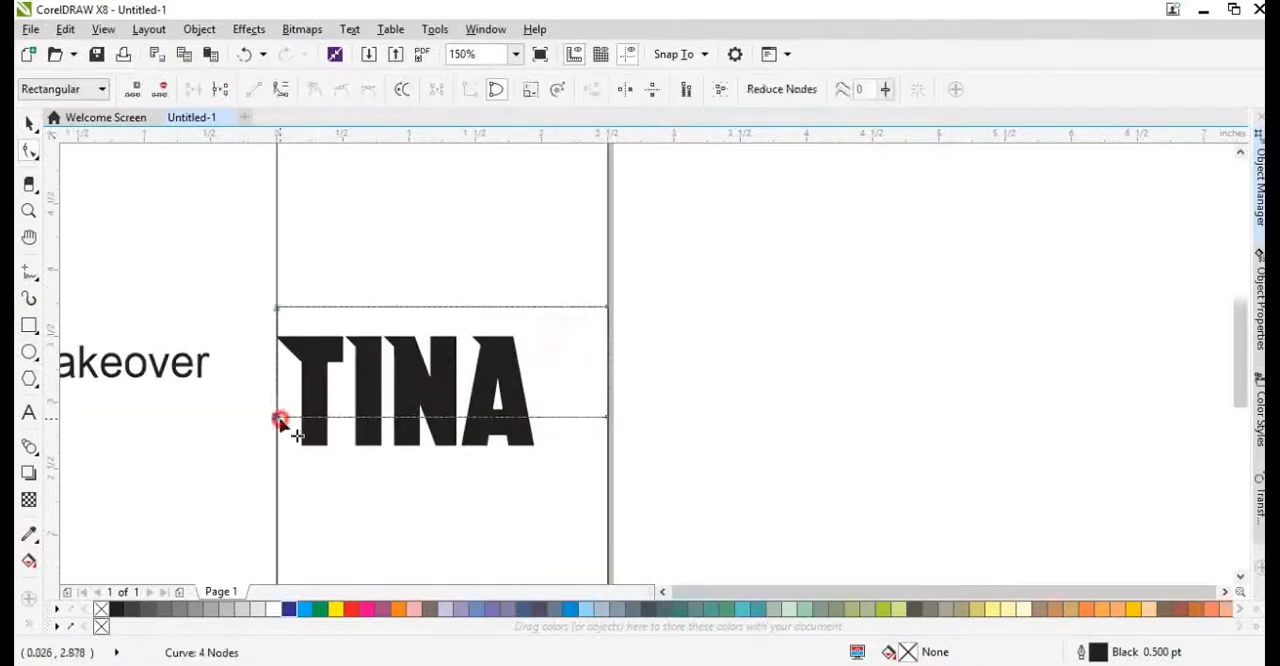
{"action": "key", "text": "Delete"}
{"action": "double_click", "coordinate": [522, 307]}
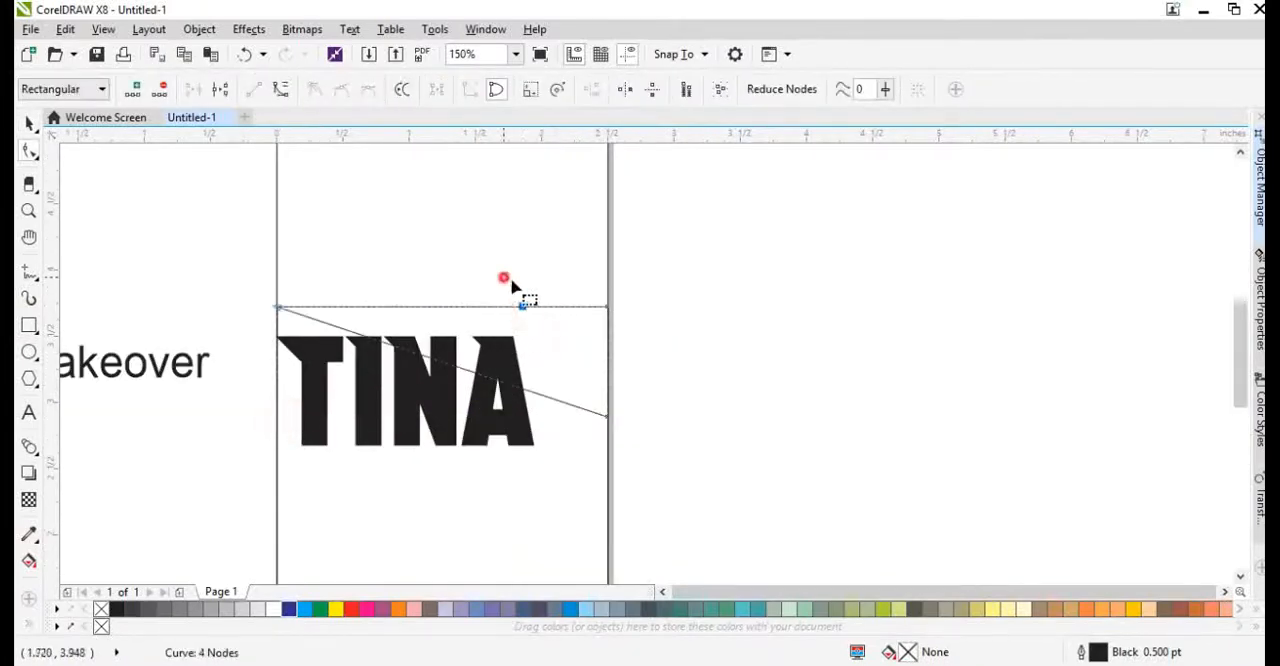
{"action": "key", "text": "Delete"}
{"action": "left_click_drag", "start_coordinate": [551, 309], "coordinate": [477, 382]}
{"action": "key", "text": "space"}
{"action": "key", "text": "space"}
{"action": "key", "text": "ctrl+z"}
{"action": "key", "text": "space"}
{"action": "left_click_drag", "start_coordinate": [539, 358], "coordinate": [508, 367]}
{"action": "left_click", "coordinate": [471, 96]}
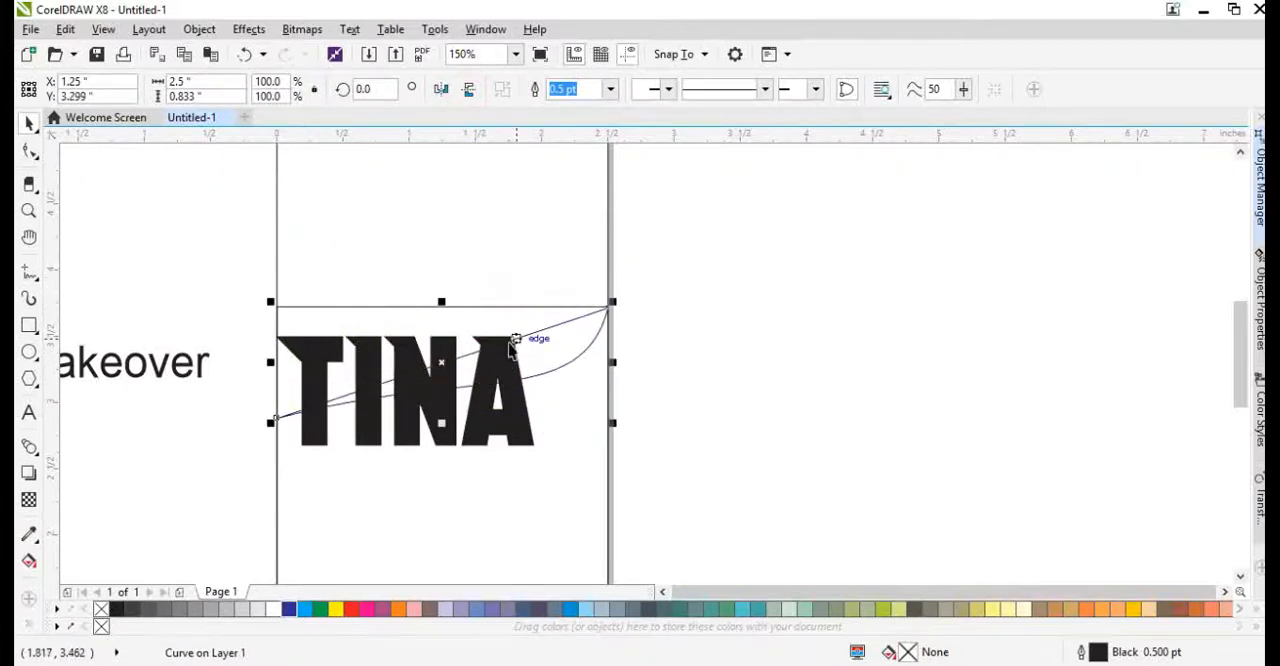
{"action": "key", "text": "ctrl+z"}
{"action": "key", "text": "Delete"}
{"action": "left_click_drag", "start_coordinate": [546, 326], "coordinate": [545, 308]}
{"action": "key", "text": "ctrl+z"}
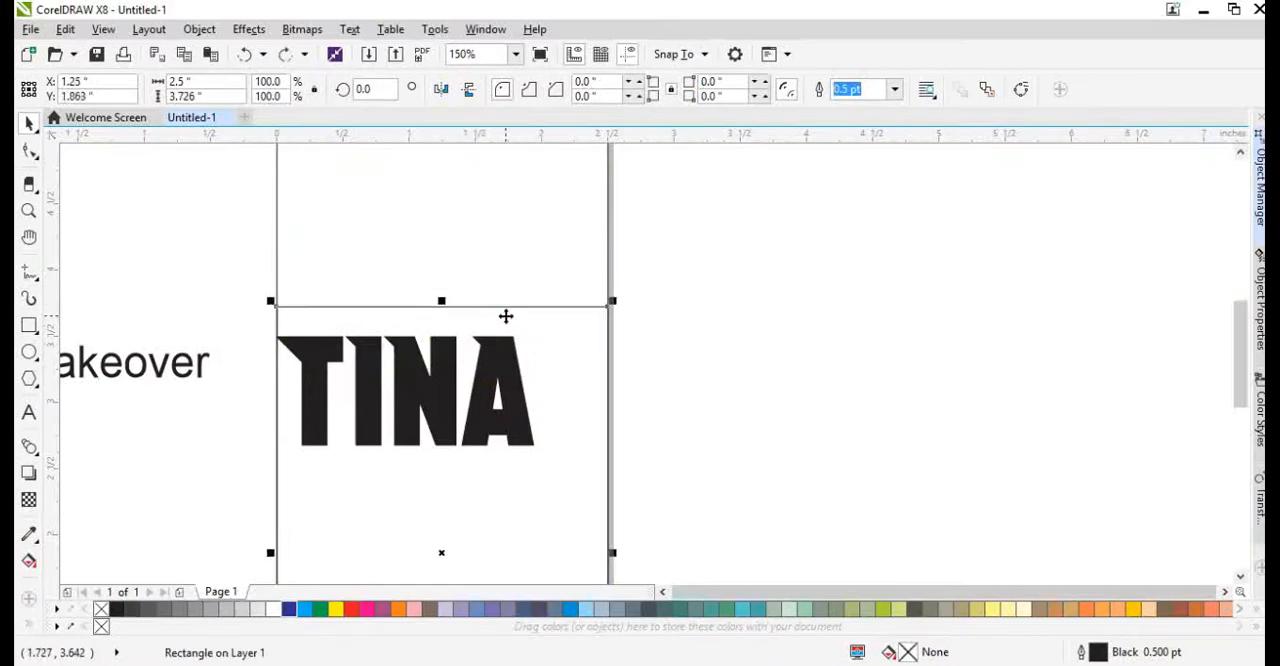
Convert a copy of the lower rectangle to curves and bend its upper edge into an S-wave with a raised left end, about 4.19 inches high.
{"action": "key", "text": "ctrl+q"}
{"action": "key", "text": "F10"}
{"action": "double_click", "coordinate": [474, 307]}
{"action": "left_click_drag", "start_coordinate": [429, 289], "coordinate": [446, 386]}
{"action": "left_click", "coordinate": [280, 93]}
{"action": "key", "text": "Delete"}
{"action": "left_click", "coordinate": [606, 307]}
{"action": "left_click_drag", "start_coordinate": [386, 310], "coordinate": [441, 256]}
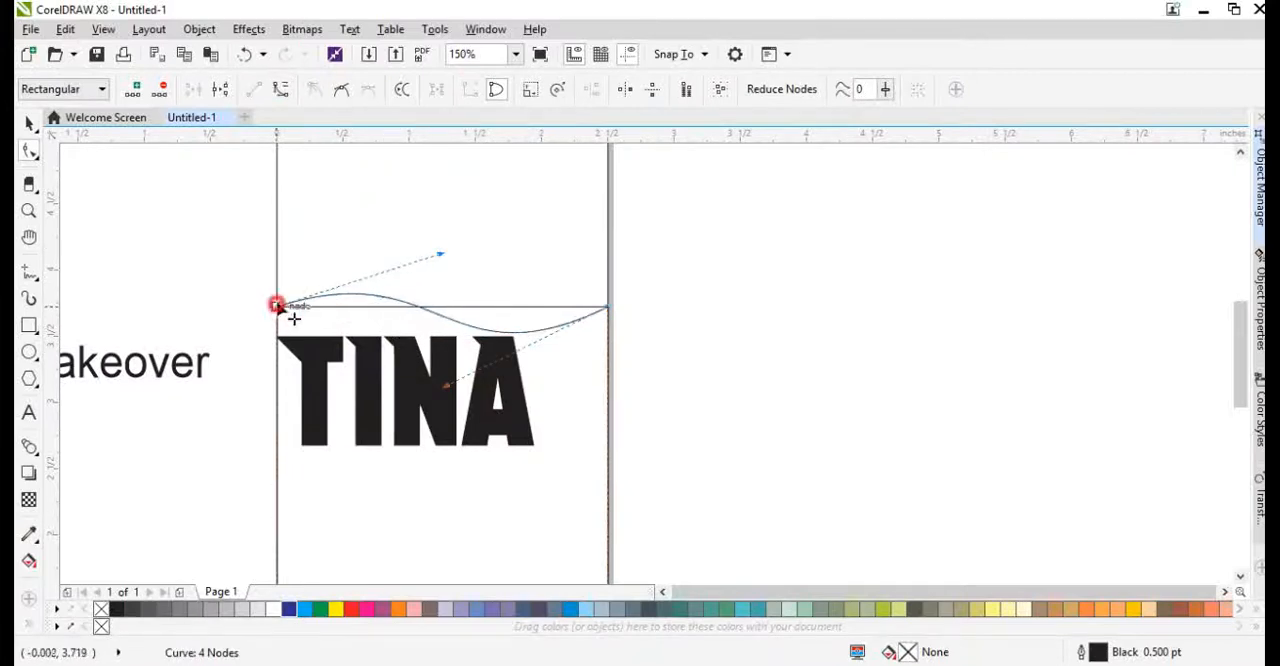
{"action": "left_click_drag", "start_coordinate": [277, 306], "coordinate": [278, 256]}
{"action": "scroll", "coordinate": [457, 318], "scroll_direction": "down", "scroll_amount": 2}
{"action": "key", "text": "space"}
Move the TINA text and the plain rectangle off the page, leaving the wavy shape in its original place.
{"action": "left_click_drag", "start_coordinate": [454, 332], "coordinate": [594, 321]}
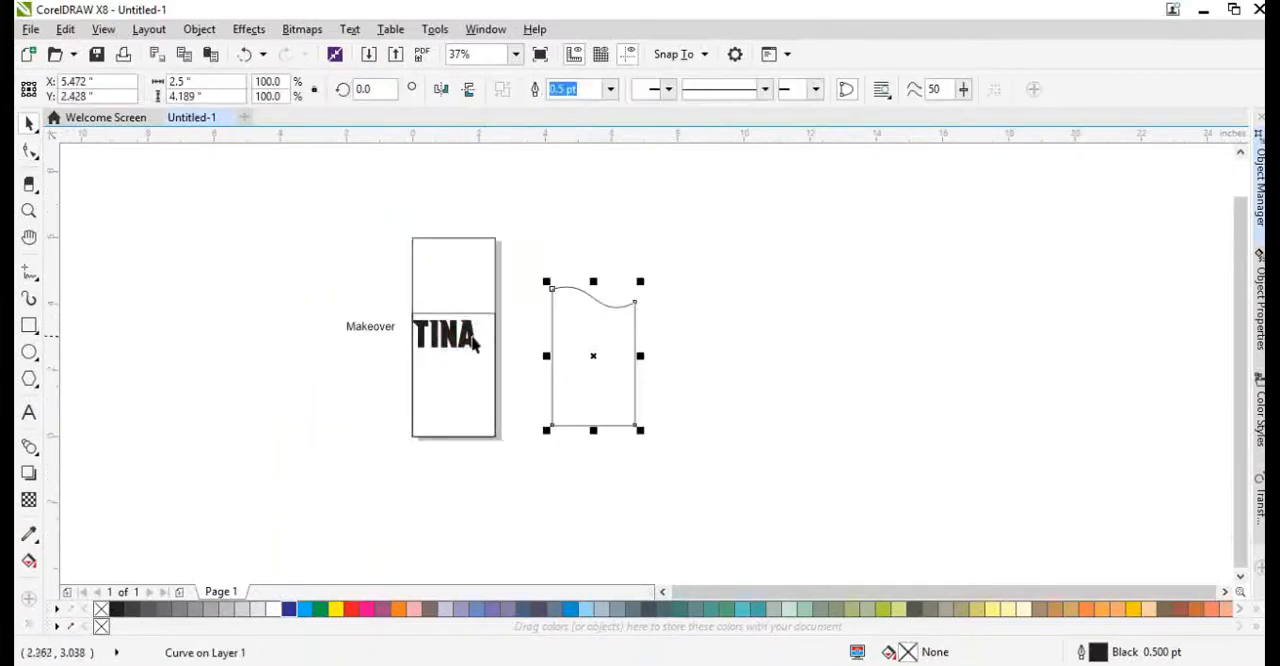
{"action": "key", "text": "ctrl+z"}
{"action": "left_click_drag", "start_coordinate": [449, 337], "coordinate": [586, 344]}
{"action": "scroll", "coordinate": [436, 325], "scroll_direction": "up", "scroll_amount": 1}
{"action": "left_click", "coordinate": [423, 336]}
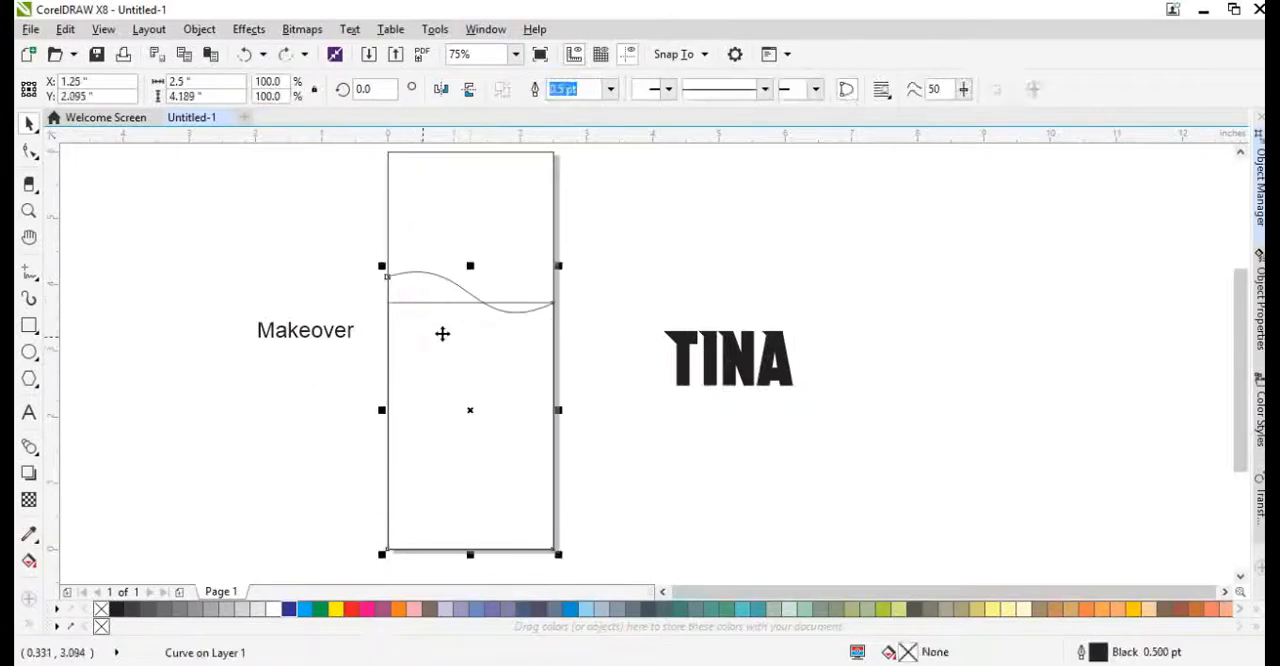
{"action": "key", "text": "ctrl+x"}
{"action": "left_click_drag", "start_coordinate": [432, 337], "coordinate": [682, 352]}
{"action": "key", "text": "ctrl+v"}
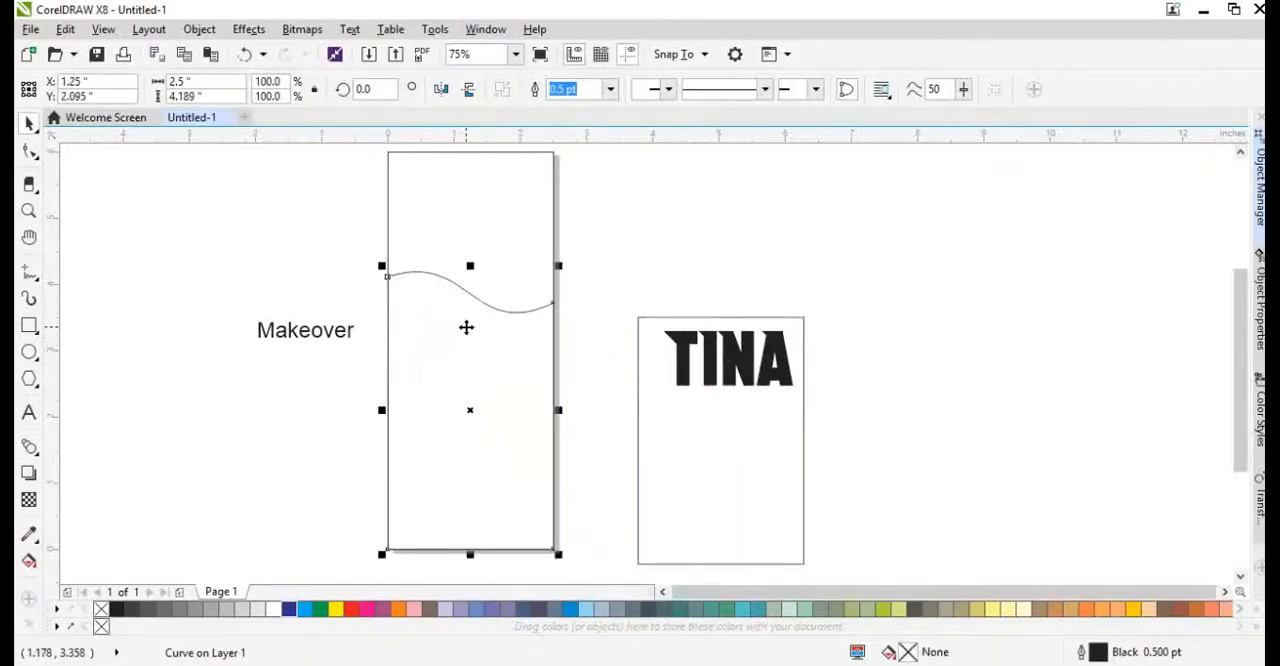
Make two further copies of the wavy shape, lowering the left end on the first and also the right end on the second.
{"action": "key", "text": "F10"}
{"action": "scroll", "coordinate": [466, 329], "scroll_direction": "up", "scroll_amount": 1}
{"action": "left_click_drag", "start_coordinate": [308, 262], "coordinate": [311, 301]}
{"action": "key", "text": "space"}
{"action": "key", "text": "F10"}
{"action": "left_click_drag", "start_coordinate": [639, 313], "coordinate": [640, 325]}
{"action": "key", "text": "space"}
{"action": "left_click", "coordinate": [685, 350]}
Fill the back wavy shape with a linear fountain fill running from orange to yellow.
{"action": "left_click", "coordinate": [443, 284]}
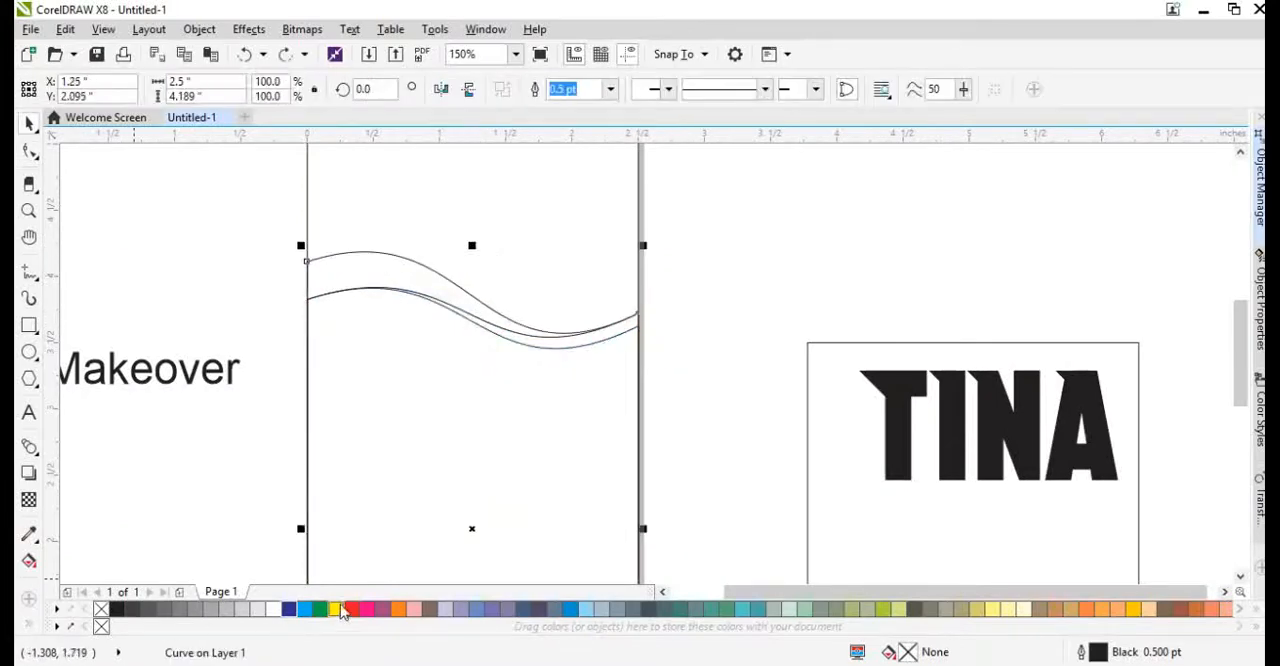
{"action": "left_click", "coordinate": [394, 610]}
{"action": "key", "text": "g"}
{"action": "left_click_drag", "start_coordinate": [333, 415], "coordinate": [551, 529]}
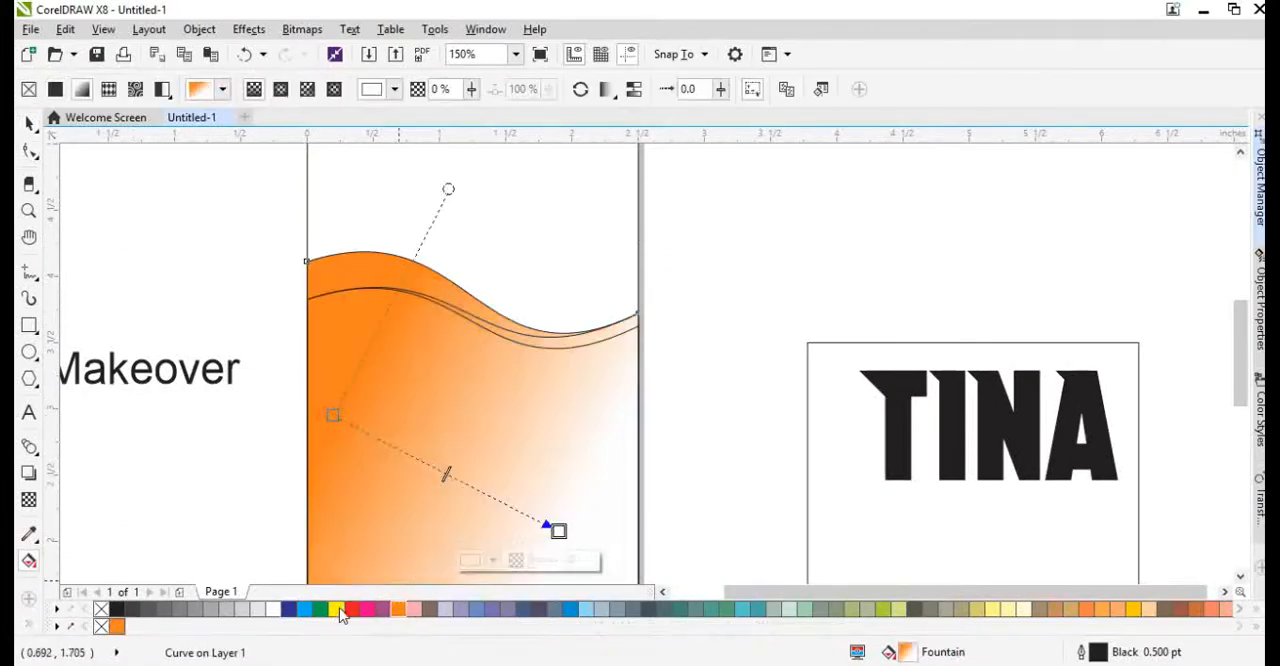
{"action": "left_click_drag", "start_coordinate": [336, 609], "coordinate": [751, 471]}
{"action": "key", "text": "space"}
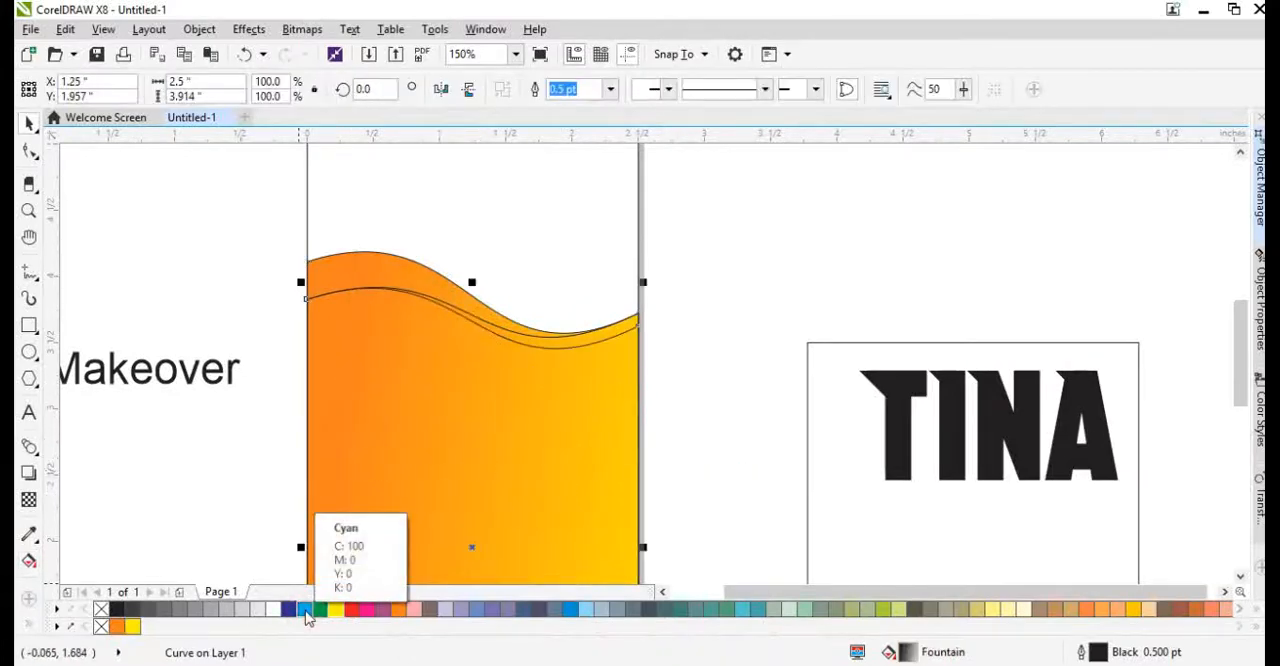
Fill the front wavy shape with a fountain fill from blue C100 M76 Y25 K9 to a deeper violet-blue at the bottom.
{"action": "left_click", "coordinate": [305, 612]}
{"action": "left_click", "coordinate": [395, 643]}
{"action": "key", "text": "g"}
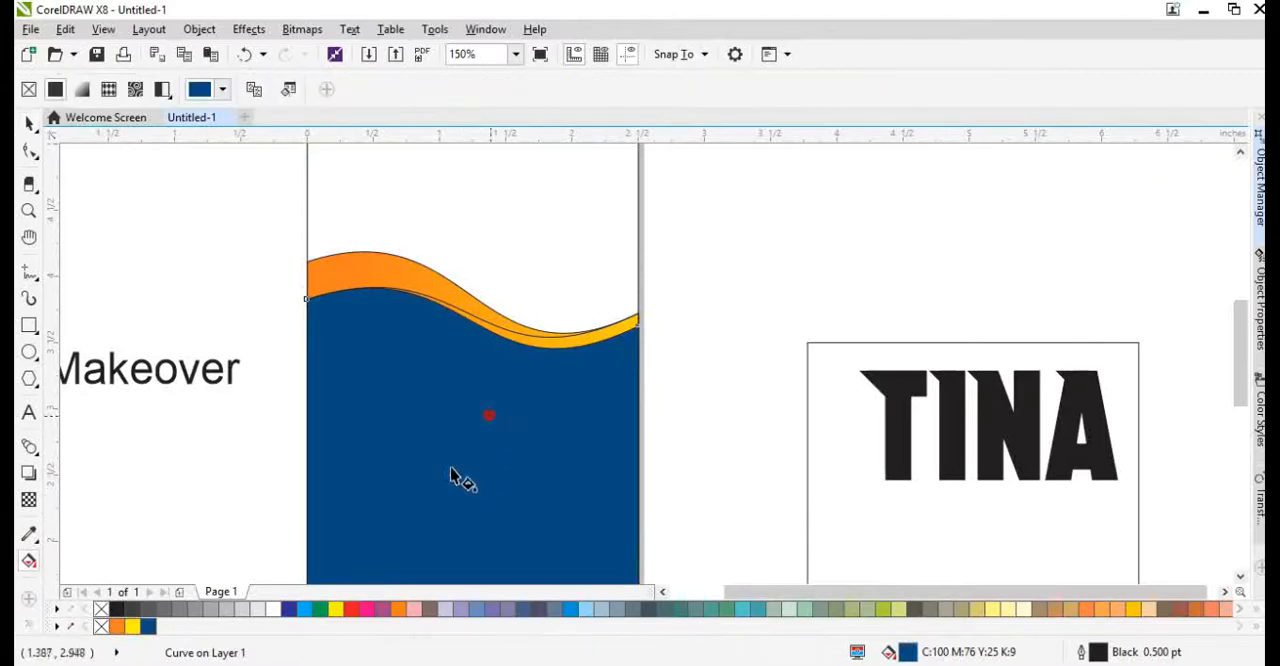
{"action": "left_click_drag", "start_coordinate": [489, 414], "coordinate": [334, 574]}
{"action": "scroll", "coordinate": [432, 393], "scroll_direction": "down", "scroll_amount": 2}
{"action": "left_click_drag", "start_coordinate": [381, 486], "coordinate": [339, 664]}
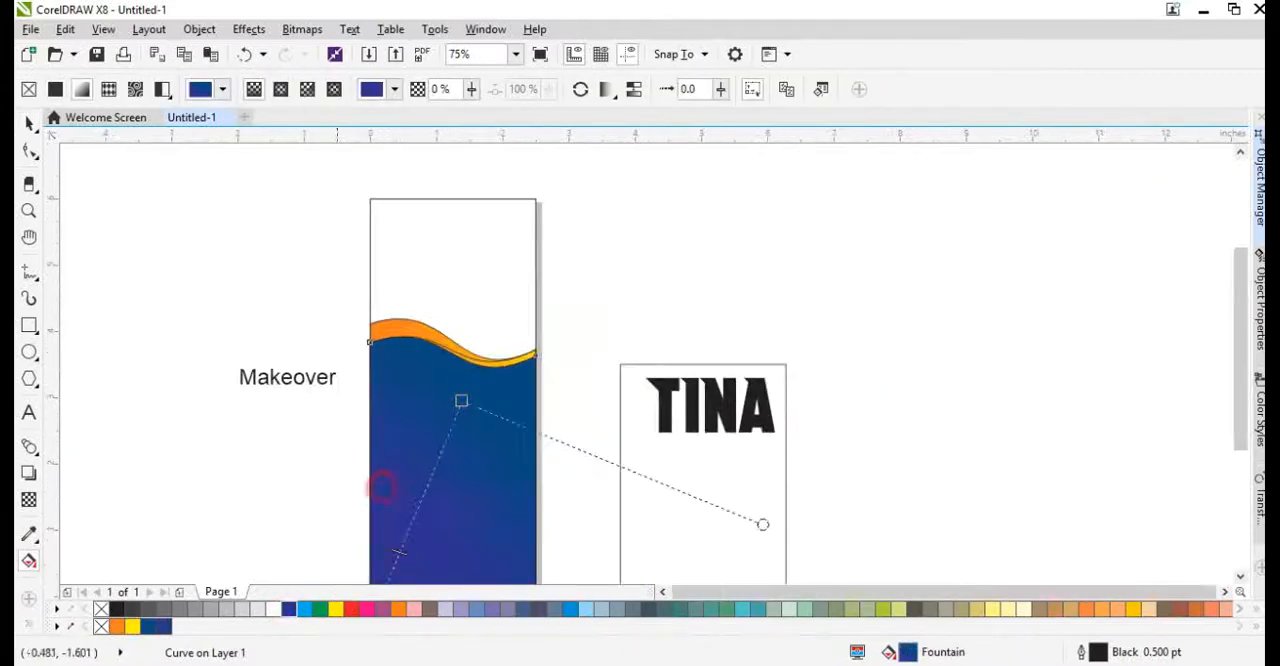
{"action": "scroll", "coordinate": [433, 392], "scroll_direction": "down", "scroll_amount": 1}
{"action": "scroll", "coordinate": [438, 392], "scroll_direction": "up", "scroll_amount": 2}
{"action": "key", "text": "space"}
Copy the orange-yellow fountain fill onto the middle wavy shape and reverse its gradient direction.
{"action": "mouse_move", "coordinate": [517, 326]}
{"action": "left_mouse_down"}
{"action": "mouse_move", "coordinate": [554, 337]}
{"action": "mouse_move", "coordinate": [535, 338]}
{"action": "left_mouse_up"}
{"action": "key", "text": "ctrl+z"}
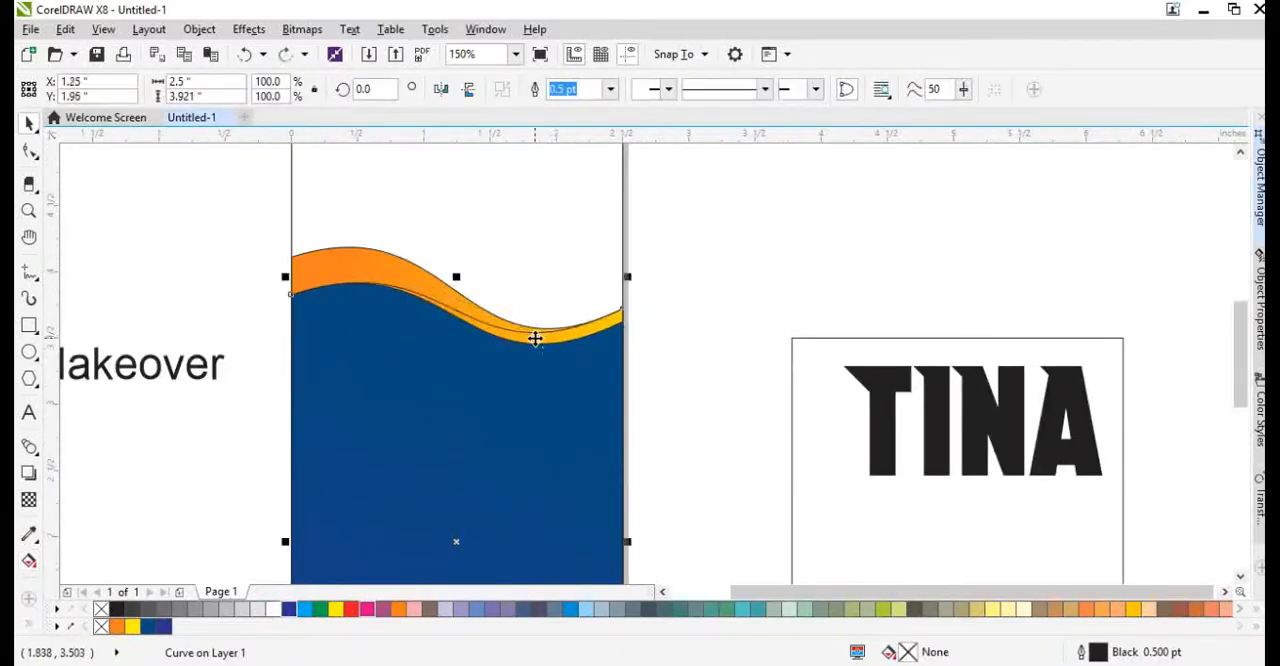
{"action": "key", "text": "alt+e"}
{"action": "key", "text": "m"}
{"action": "key", "text": "Return"}
{"action": "left_click", "coordinate": [378, 272]}
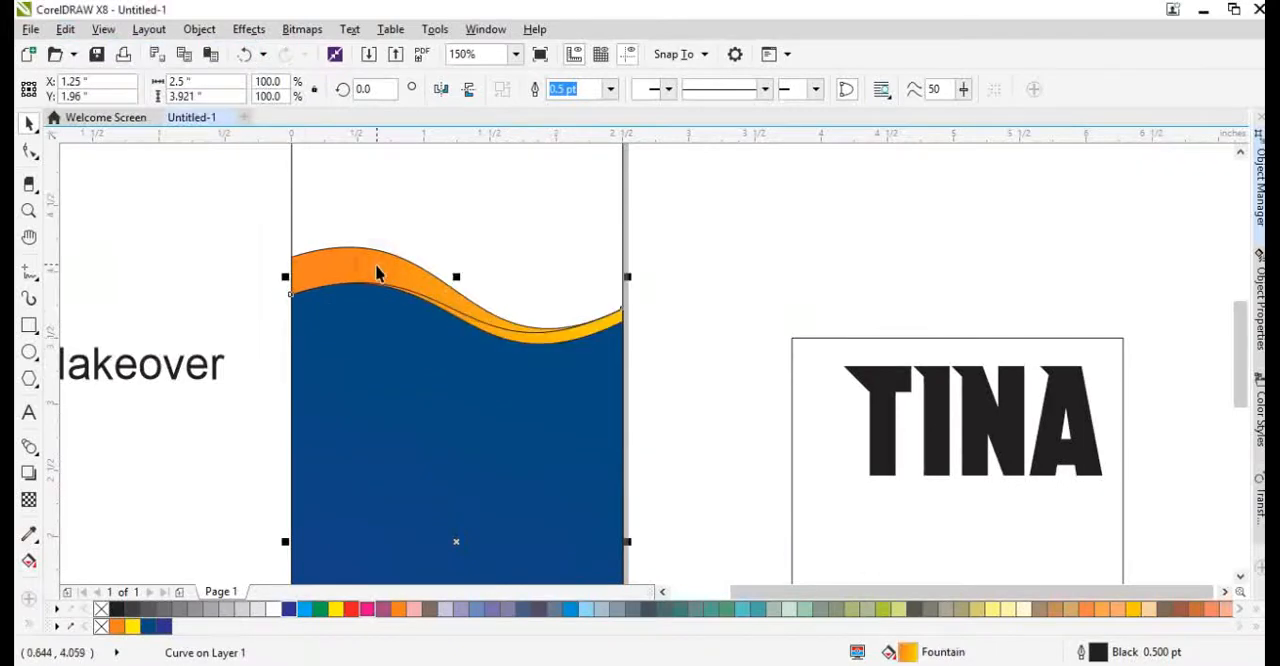
{"action": "key", "text": "g"}
{"action": "left_click_drag", "start_coordinate": [634, 423], "coordinate": [354, 400]}
{"action": "key", "text": "space"}
Remove the outlines from the wavy shapes.
{"action": "left_click", "coordinate": [352, 276]}
{"action": "left_click", "coordinate": [338, 333], "text": "shift"}
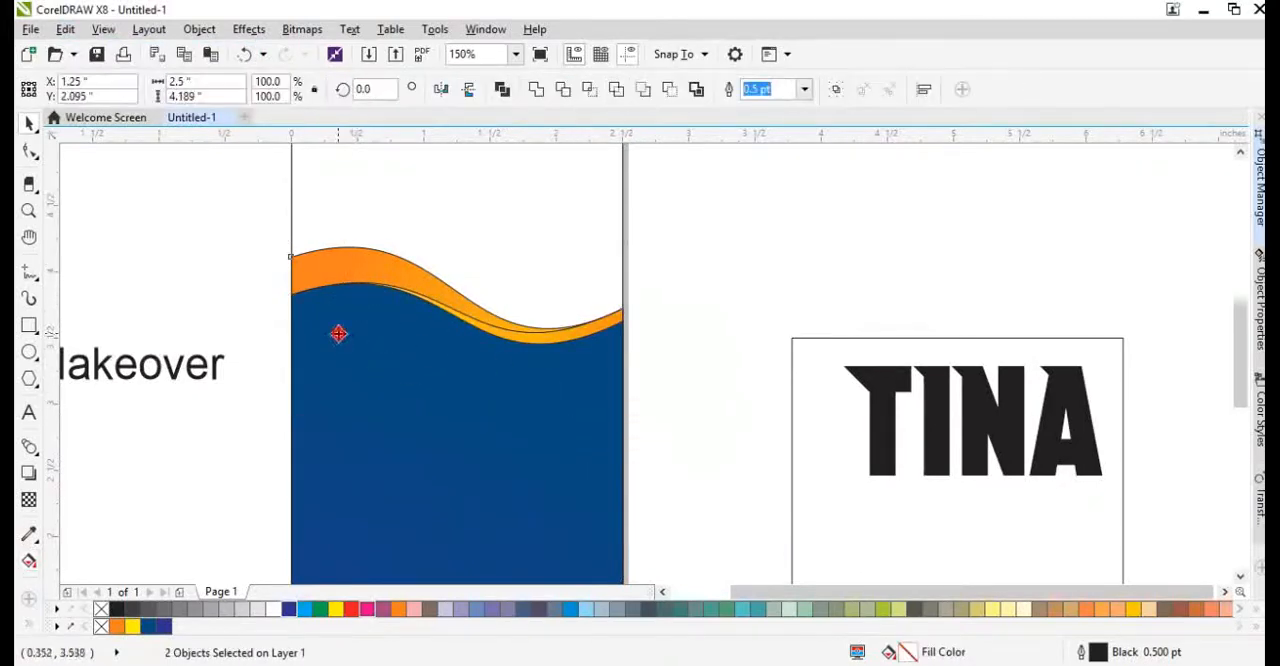
{"action": "left_click", "coordinate": [137, 514]}
Extend the yellow end of the back wave's fountain fill farther to the right.
{"action": "scroll", "coordinate": [511, 326], "scroll_direction": "up", "scroll_amount": 2}
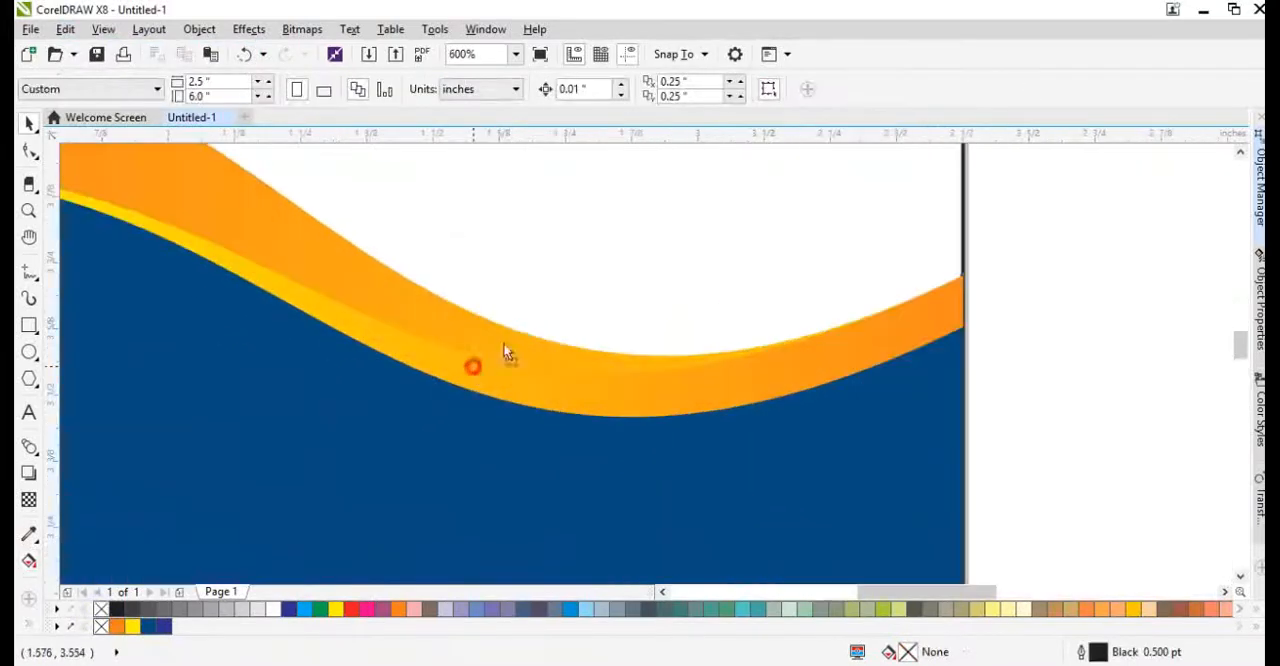
{"action": "left_click", "coordinate": [481, 357]}
{"action": "scroll", "coordinate": [481, 357], "scroll_direction": "down", "scroll_amount": 2}
{"action": "key", "text": "g"}
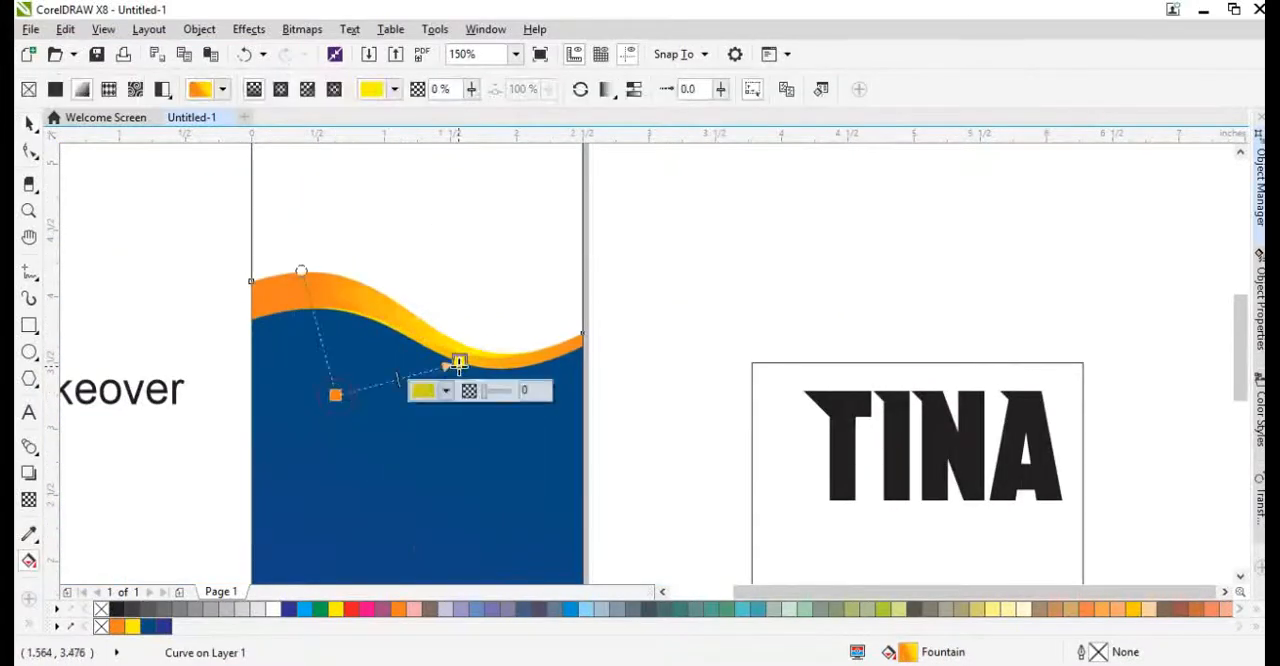
{"action": "left_click_drag", "start_coordinate": [450, 370], "coordinate": [535, 388]}
{"action": "key", "text": "space"}
Stretch the yellow end of the middle wave's fountain fill past the page's left edge.
{"action": "left_click", "coordinate": [463, 361]}
{"action": "key", "text": "g"}
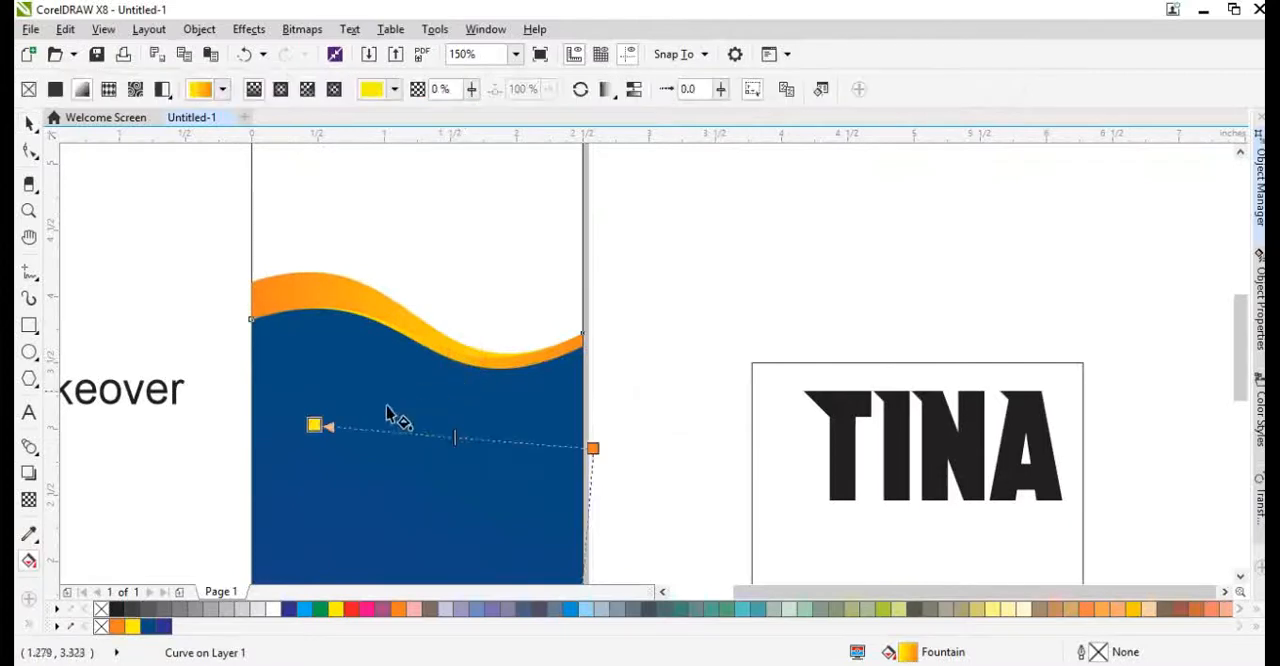
{"action": "left_click_drag", "start_coordinate": [314, 424], "coordinate": [194, 443]}
{"action": "key", "text": "space"}
Make a copy of the back wave and pull its left end down to just above the blue area, about 3.96 inches high overall.
{"action": "left_click_drag", "start_coordinate": [391, 315], "coordinate": [417, 279]}
{"action": "key", "text": "ctrl+z"}
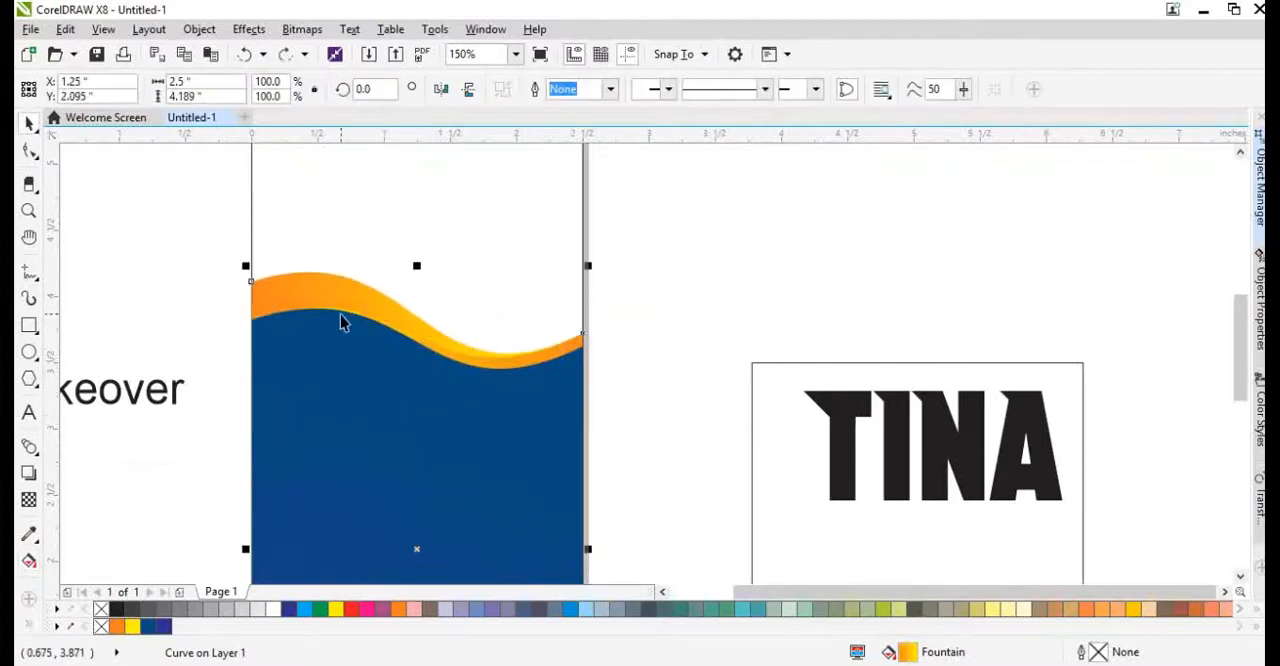
{"action": "scroll", "coordinate": [340, 315], "scroll_direction": "up", "scroll_amount": 1}
{"action": "key", "text": "F10"}
{"action": "left_click_drag", "start_coordinate": [163, 252], "coordinate": [178, 333]}
{"action": "key", "text": "space"}
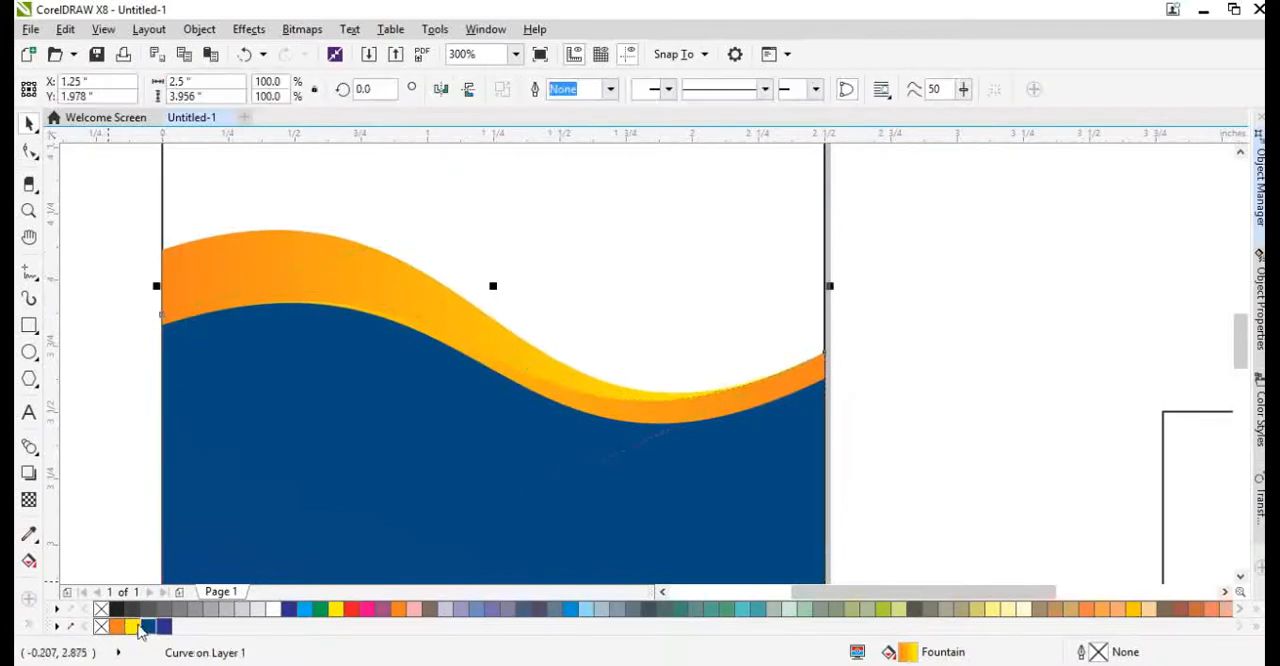
Fill the wave copy with white and raise its left end slightly to form a thin band above the blue area.
{"action": "left_click", "coordinate": [275, 610]}
{"action": "key", "text": "F10"}
{"action": "scroll", "coordinate": [167, 317], "scroll_direction": "up", "scroll_amount": 2}
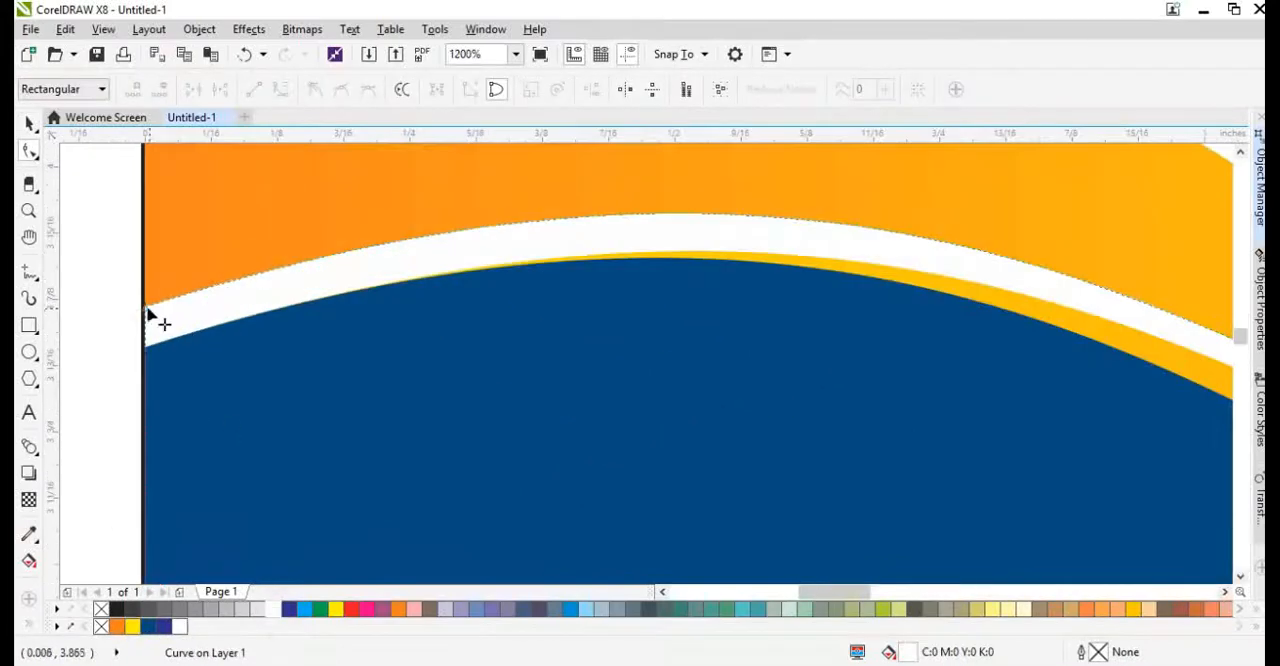
{"action": "left_click_drag", "start_coordinate": [147, 307], "coordinate": [147, 251]}
{"action": "scroll", "coordinate": [186, 350], "scroll_direction": "down", "scroll_amount": 2}
{"action": "left_click_drag", "start_coordinate": [503, 212], "coordinate": [508, 221]}
{"action": "scroll", "coordinate": [484, 266], "scroll_direction": "down", "scroll_amount": 1}
{"action": "key", "text": "space"}
{"action": "left_click", "coordinate": [697, 331]}
{"action": "scroll", "coordinate": [536, 345], "scroll_direction": "down", "scroll_amount": 2}
{"action": "scroll", "coordinate": [545, 290], "scroll_direction": "up", "scroll_amount": 1}
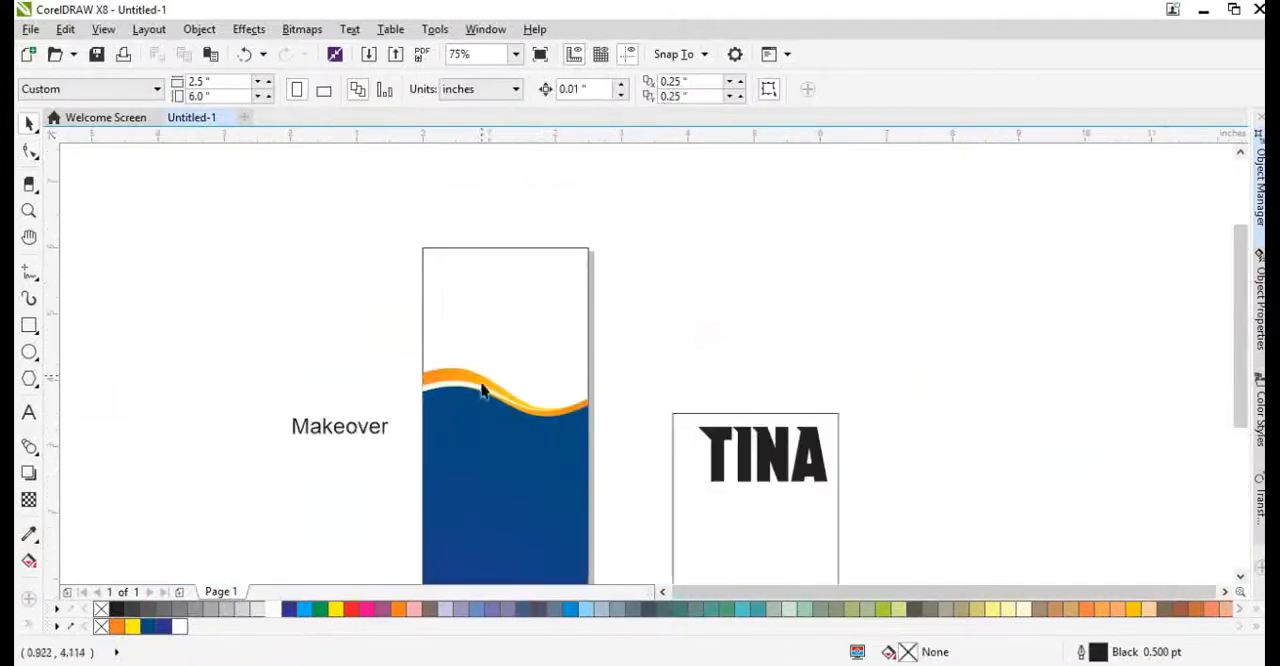
Try moving the blue wave shape slightly lower and undo the move.
{"action": "scroll", "coordinate": [449, 337], "scroll_direction": "down", "scroll_amount": 1}
{"action": "scroll", "coordinate": [523, 360], "scroll_direction": "up", "scroll_amount": 1}
{"action": "left_click", "coordinate": [503, 342]}
{"action": "scroll", "coordinate": [503, 342], "scroll_direction": "up", "scroll_amount": 2}
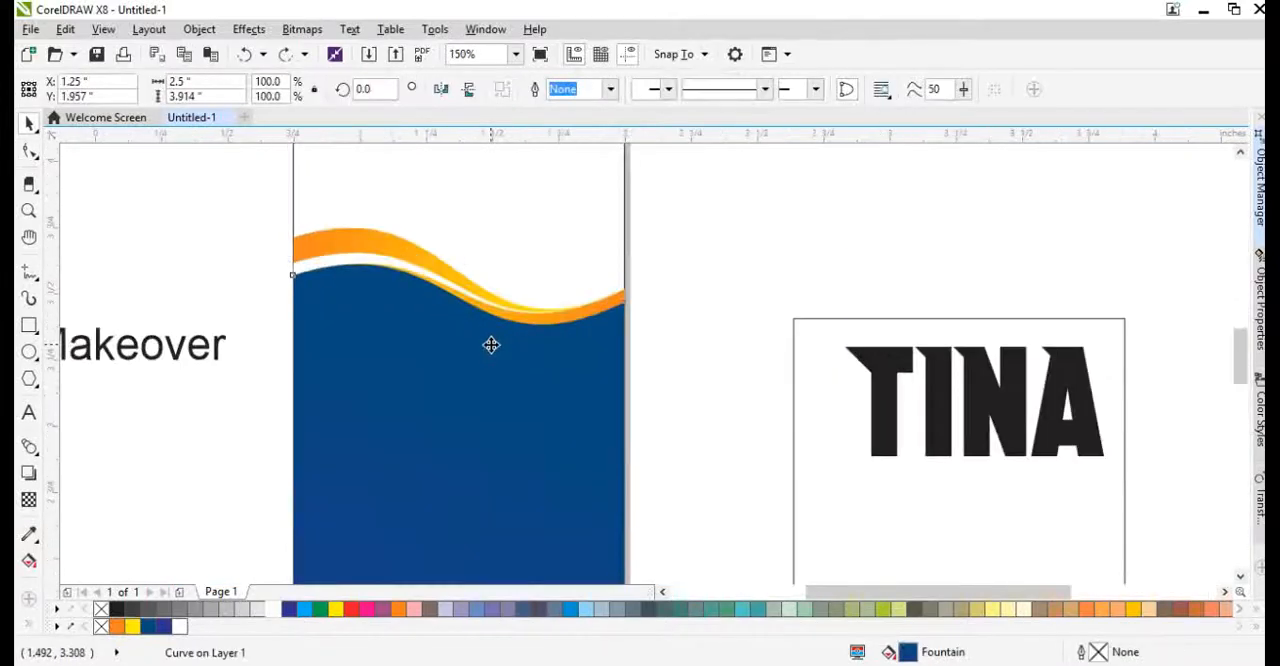
{"action": "left_click_drag", "start_coordinate": [398, 354], "coordinate": [396, 396]}
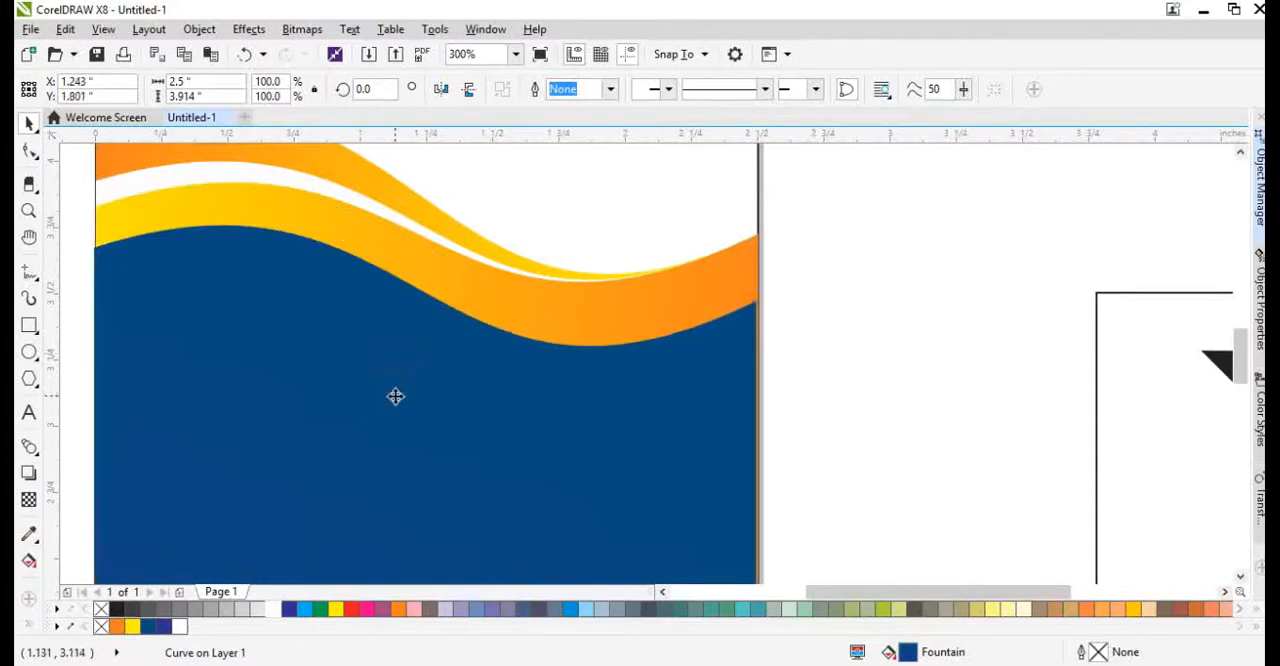
{"action": "key", "text": "ctrl+z"}
Place a copy of the blue wave shape inside the original as PowerClip contents and open the contents for editing.
{"action": "left_click_drag", "start_coordinate": [379, 354], "coordinate": [421, 409]}
{"action": "right_click", "coordinate": [421, 409]}
{"action": "right_click", "coordinate": [421, 409]}
{"action": "left_click", "coordinate": [511, 176]}
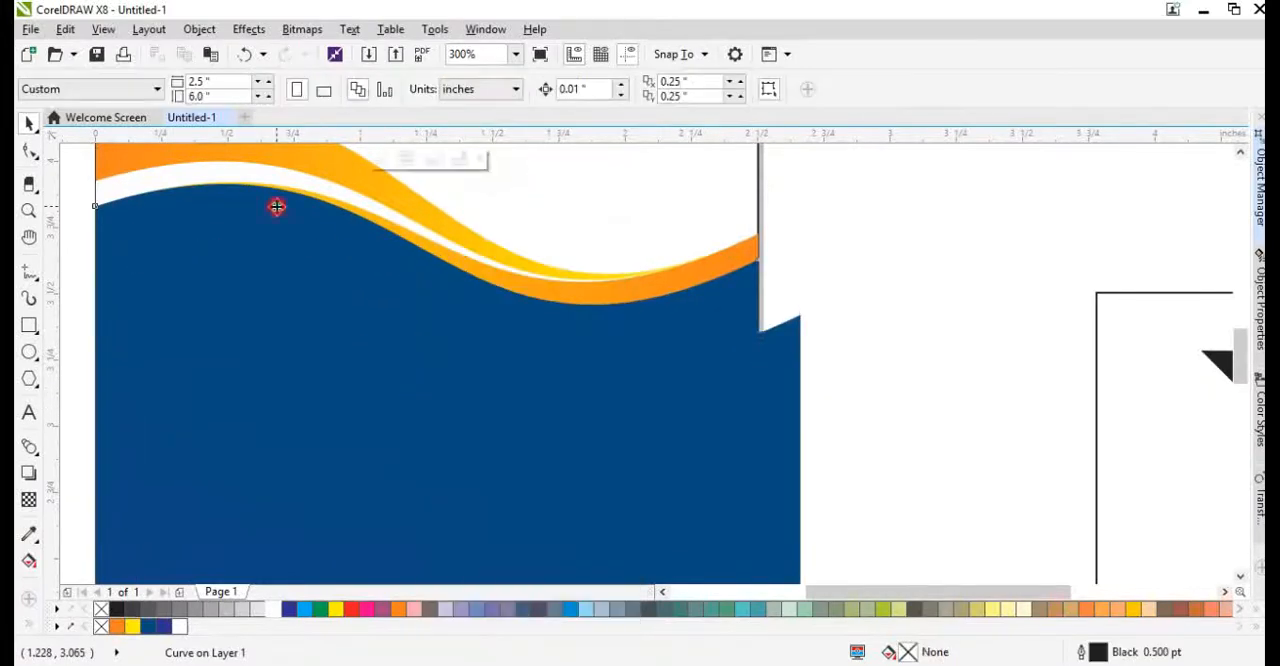
{"action": "left_click", "coordinate": [275, 205]}
Give the clipped blue copy a 10 pt black outline and widen it from its center to about 3.16 inches.
{"action": "key", "text": "F12"}
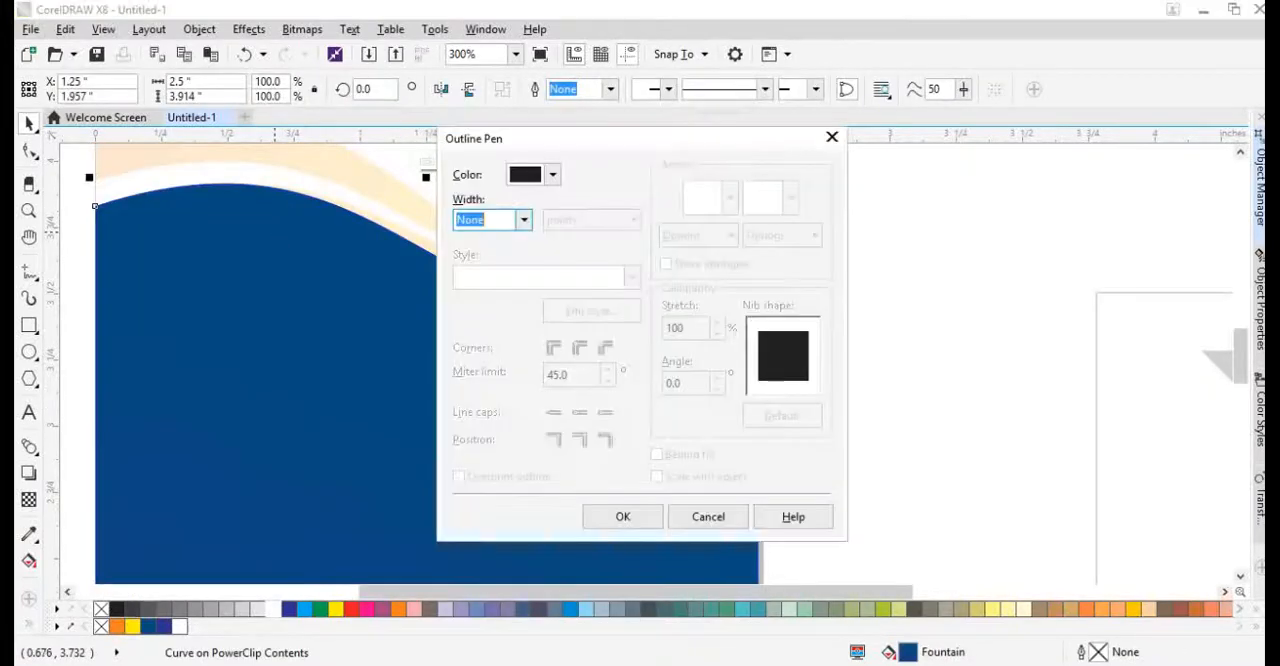
{"action": "key", "text": "Return"}
{"action": "scroll", "coordinate": [360, 420], "scroll_direction": "down", "scroll_amount": 2}
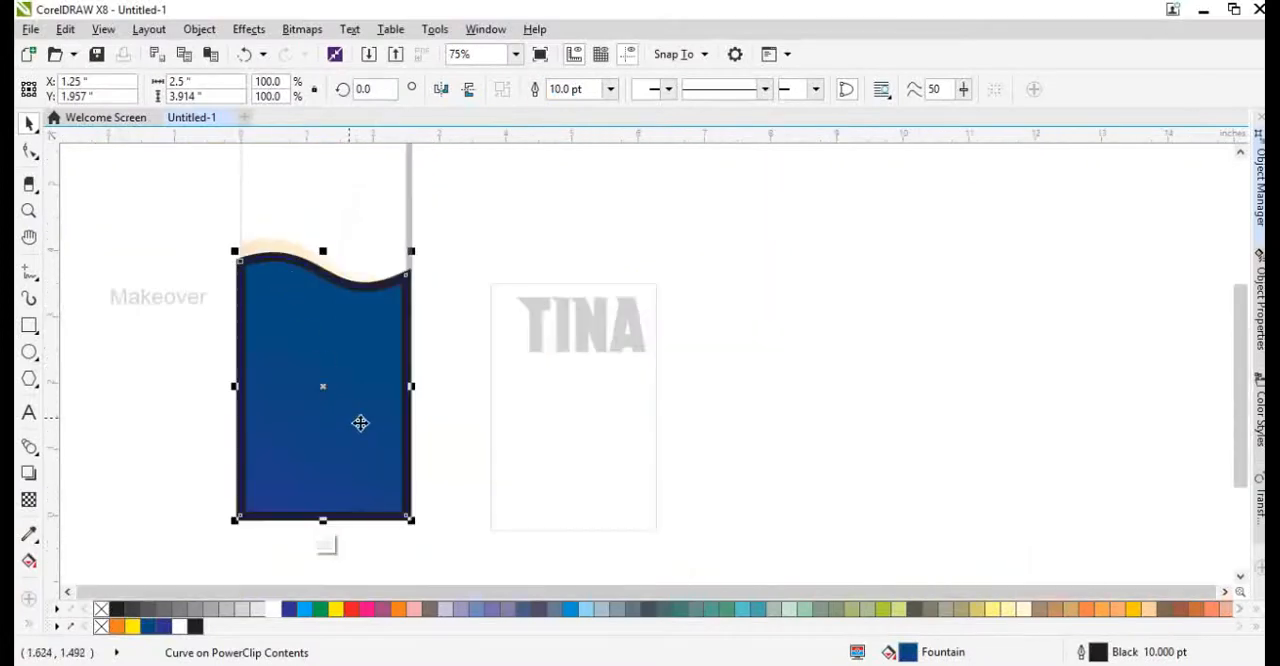
{"action": "scroll", "coordinate": [354, 398], "scroll_direction": "up", "scroll_amount": 1}
{"action": "left_click_drag", "start_coordinate": [483, 364], "coordinate": [534, 364]}
{"action": "scroll", "coordinate": [443, 409], "scroll_direction": "down", "scroll_amount": 2}
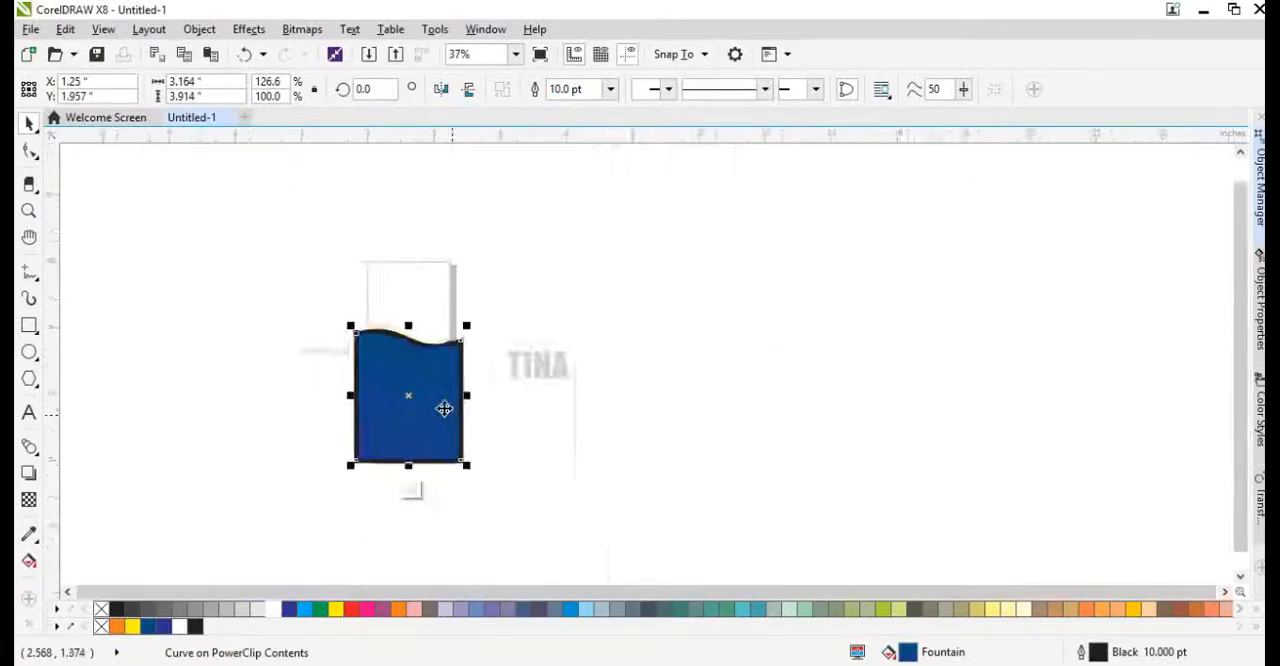
Convert the black outline into a separate object and delete the blue copy it surrounded.
{"action": "scroll", "coordinate": [390, 317], "scroll_direction": "up", "scroll_amount": 3}
{"action": "key", "text": "ctrl+shift+q"}
{"action": "left_click", "coordinate": [854, 349]}
{"action": "left_click_drag", "start_coordinate": [748, 339], "coordinate": [728, 403]}
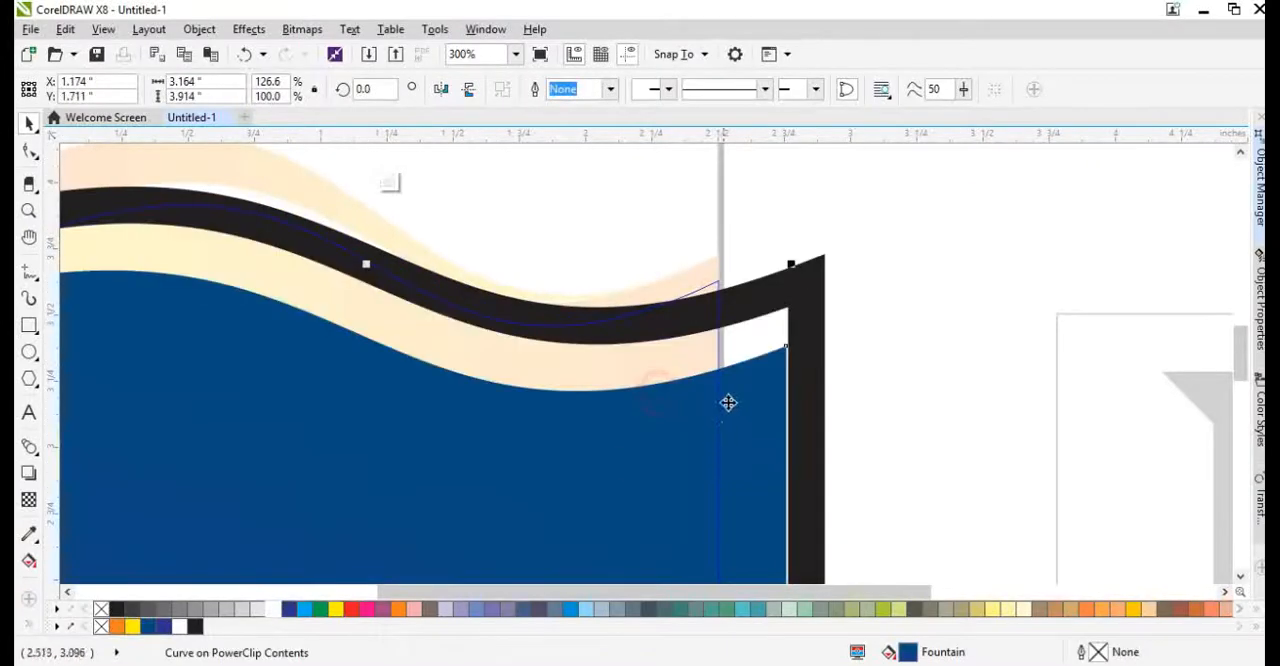
{"action": "key", "text": "Delete"}
Raise the nodes at the upper right corner of the black frame slightly.
{"action": "left_click", "coordinate": [676, 332]}
{"action": "key", "text": "F10"}
{"action": "left_click_drag", "start_coordinate": [779, 222], "coordinate": [840, 323]}
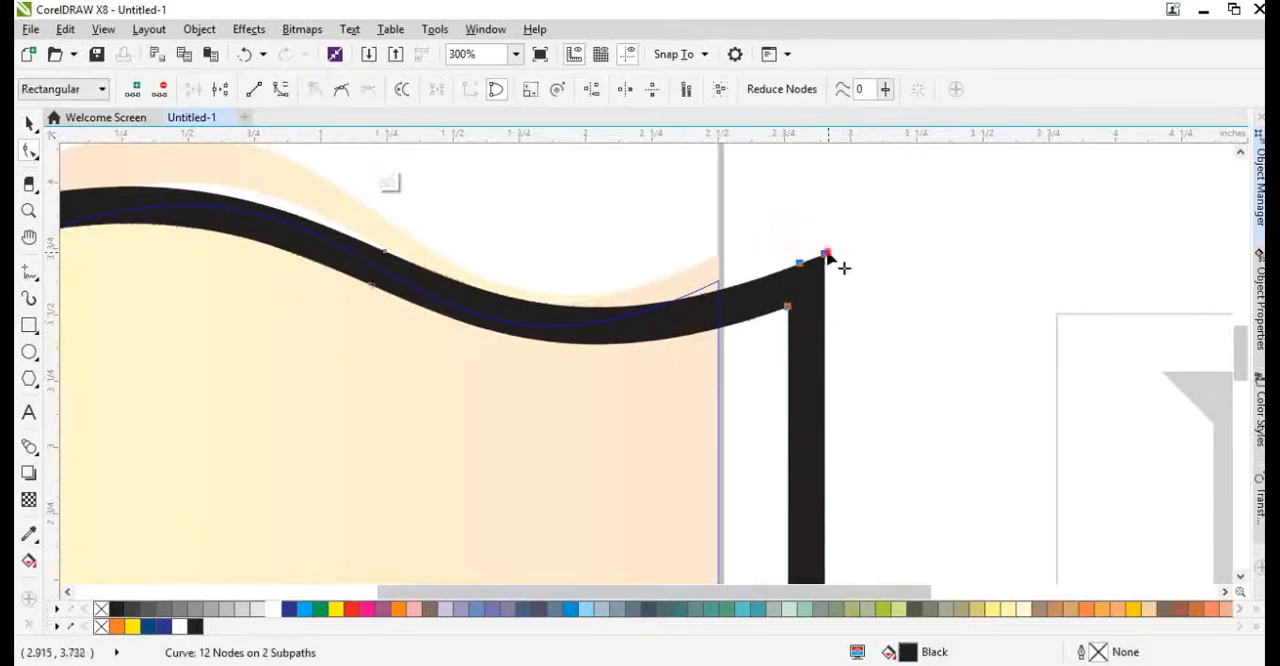
{"action": "left_click_drag", "start_coordinate": [827, 254], "coordinate": [827, 232]}
Lower the nodes at the frame's upper left corner and bend its top curve to follow the blue wave's edge.
{"action": "scroll", "coordinate": [729, 307], "scroll_direction": "down", "scroll_amount": 2}
{"action": "scroll", "coordinate": [546, 278], "scroll_direction": "up", "scroll_amount": 2}
{"action": "left_click_drag", "start_coordinate": [429, 257], "coordinate": [575, 434]}
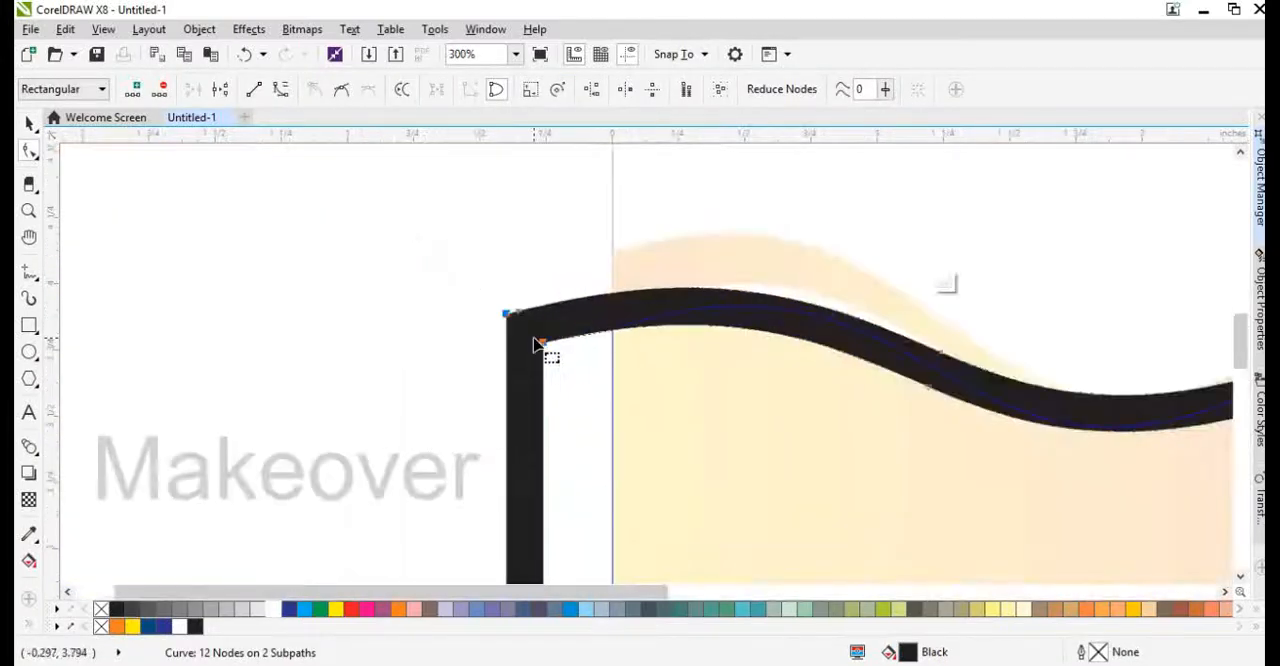
{"action": "left_click_drag", "start_coordinate": [536, 344], "coordinate": [545, 381]}
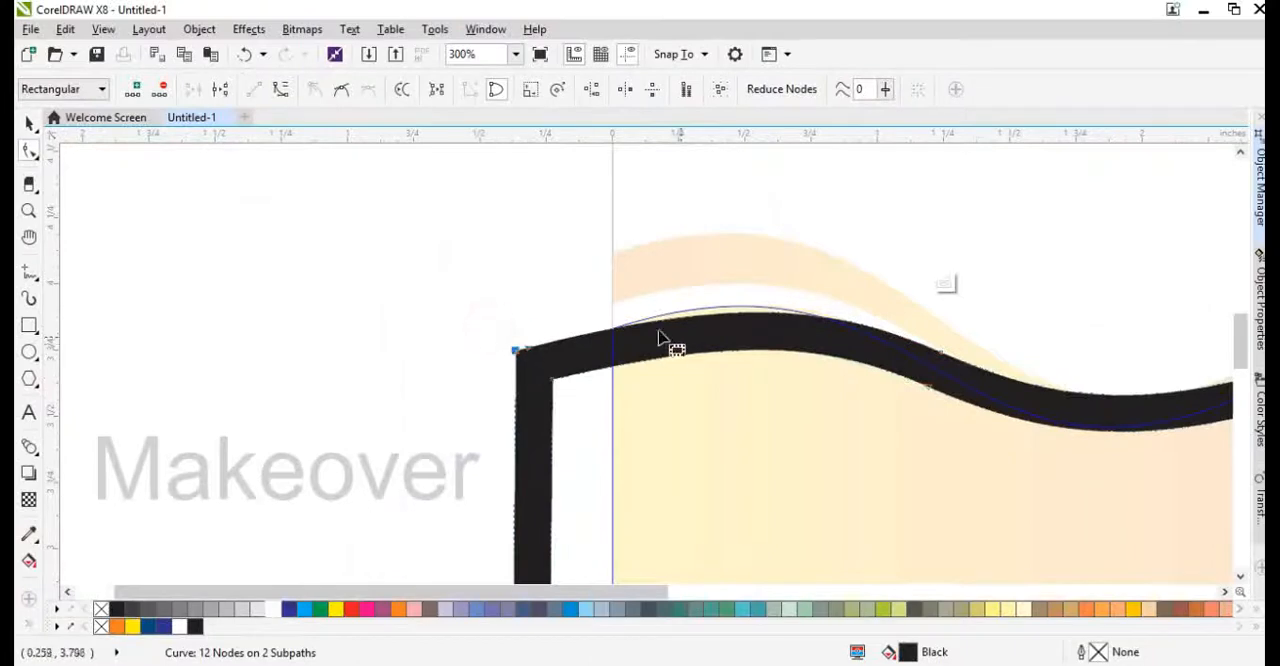
{"action": "left_click_drag", "start_coordinate": [683, 318], "coordinate": [682, 311]}
{"action": "scroll", "coordinate": [704, 373], "scroll_direction": "down", "scroll_amount": 2}
{"action": "scroll", "coordinate": [846, 389], "scroll_direction": "up", "scroll_amount": 2}
{"action": "key", "text": "space"}
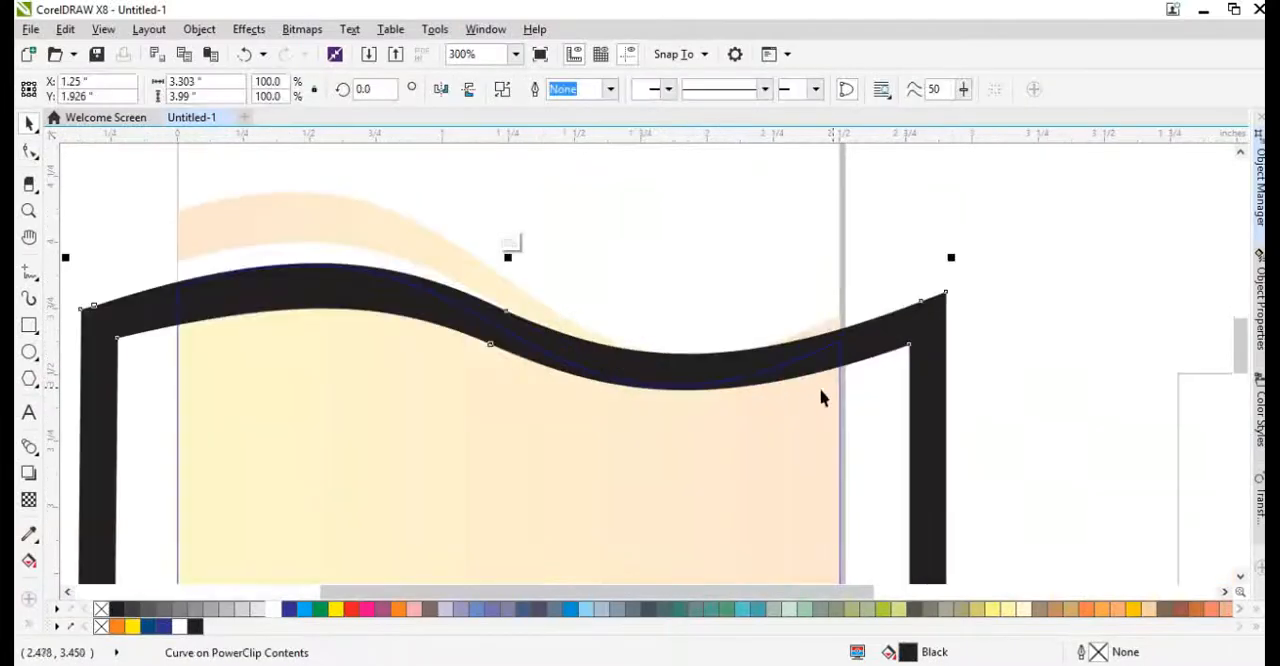
Convert the black frame to a bitmap and apply a Gaussian Blur with a 25-pixel radius as an inner shadow.
{"action": "left_click", "coordinate": [302, 29]}
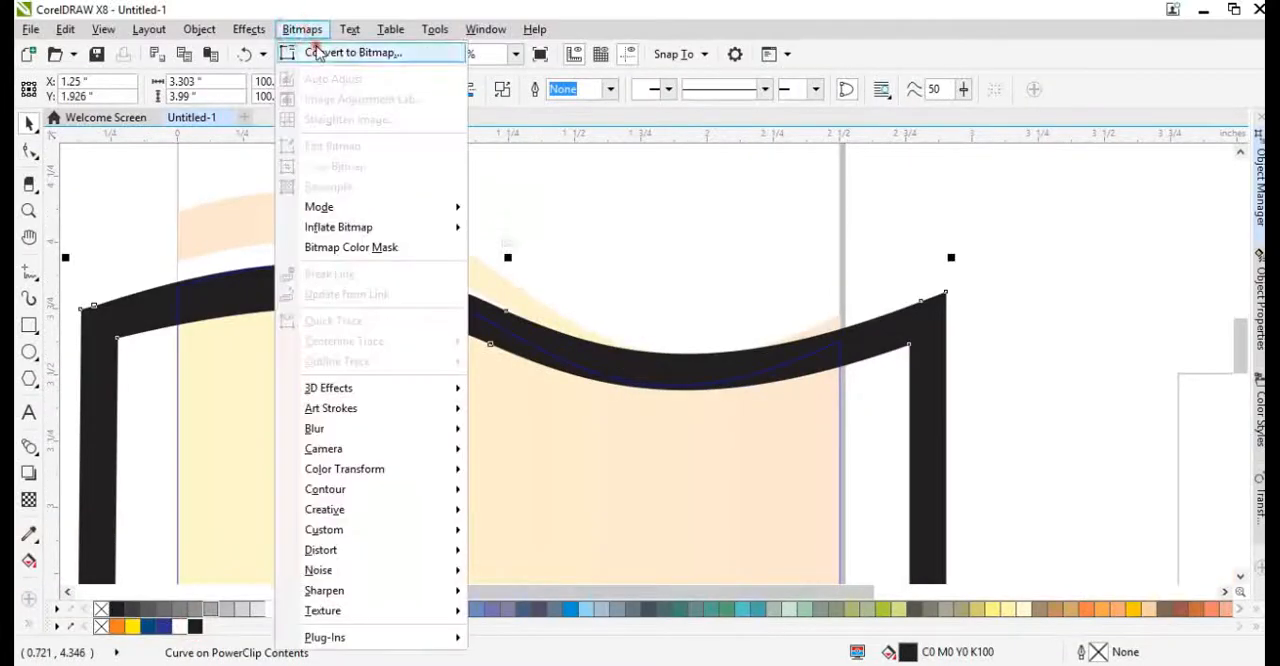
{"action": "mouse_move", "coordinate": [340, 428]}
{"action": "left_click", "coordinate": [517, 452]}
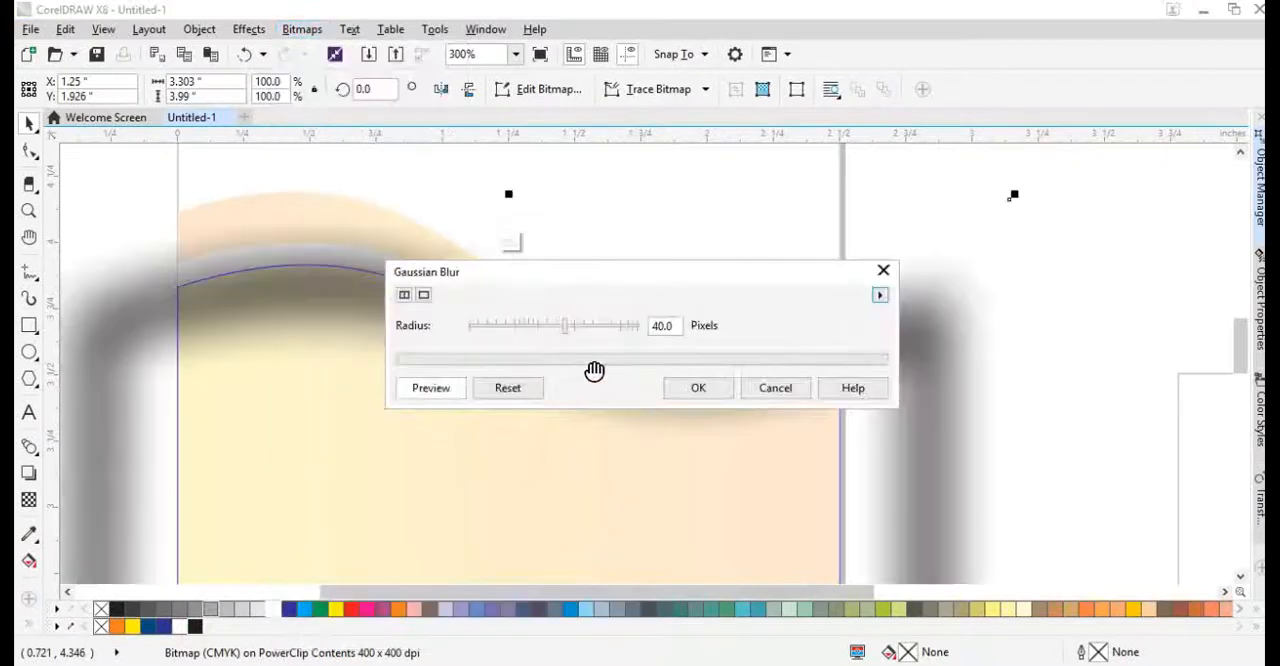
{"action": "left_click_drag", "start_coordinate": [565, 325], "coordinate": [553, 332]}
{"action": "left_click", "coordinate": [720, 389]}
{"action": "scroll", "coordinate": [643, 266], "scroll_direction": "down", "scroll_amount": 3}
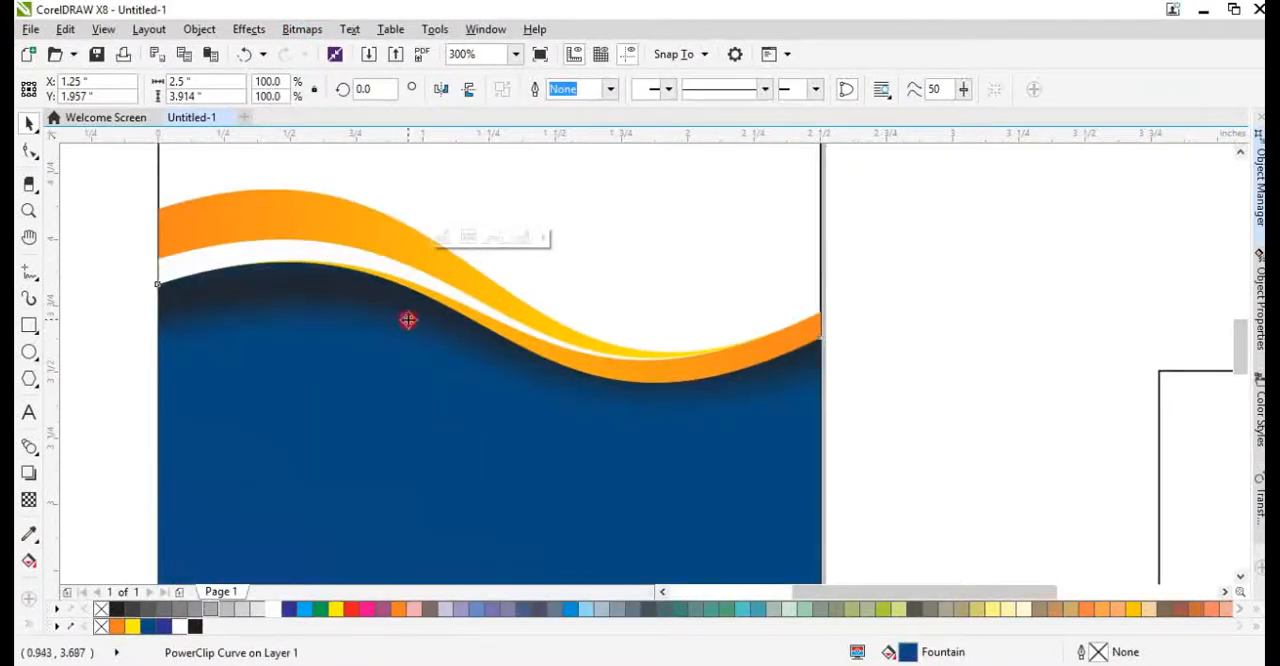
{"action": "left_click", "coordinate": [322, 301]}
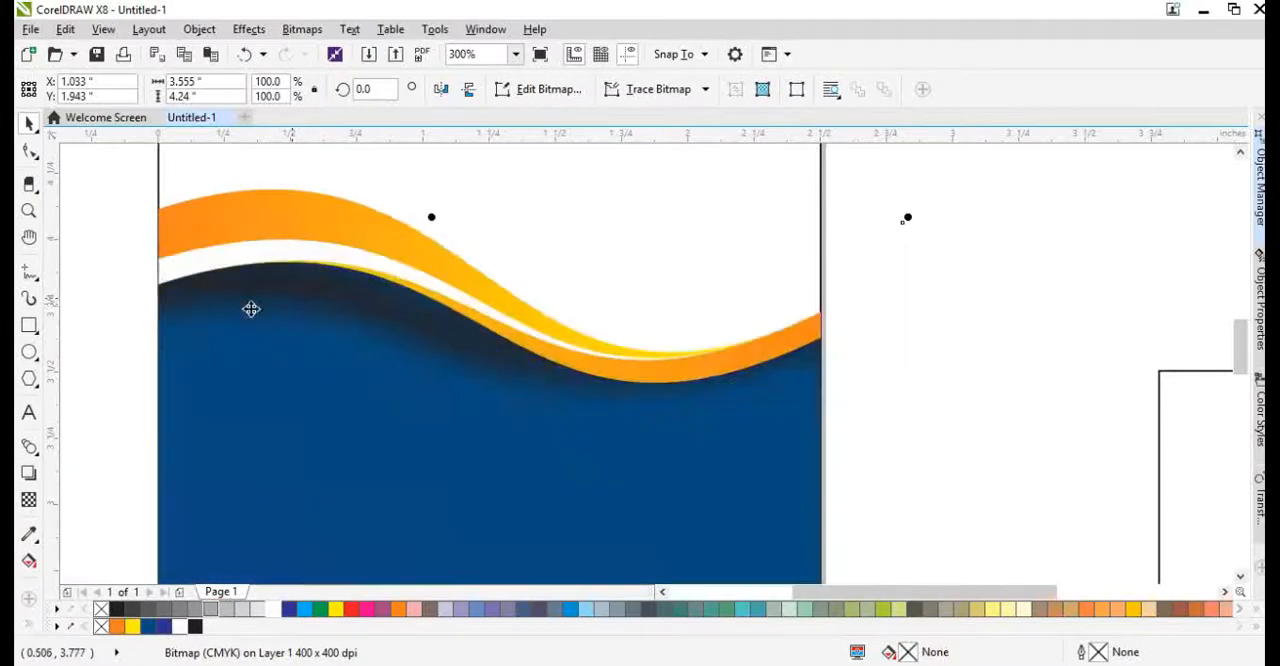
{"action": "scroll", "coordinate": [629, 340], "scroll_direction": "down", "scroll_amount": 3}
{"action": "left_click", "coordinate": [509, 272]}
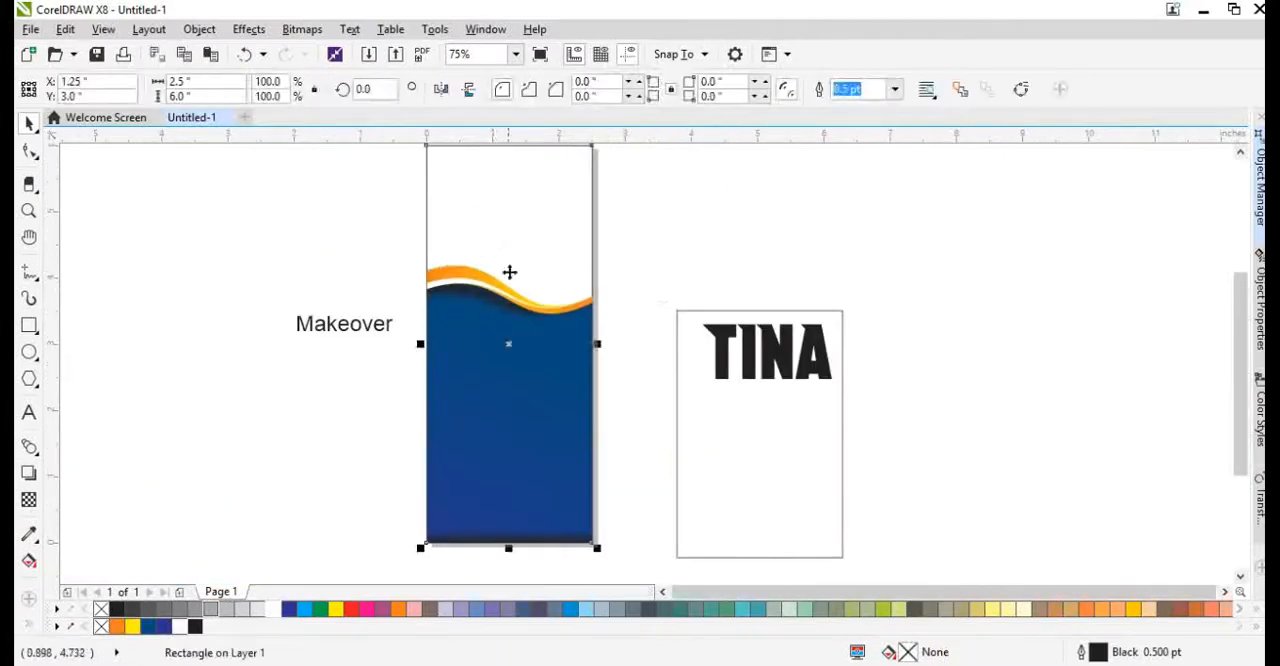
{"action": "scroll", "coordinate": [496, 318], "scroll_direction": "down", "scroll_amount": 1}
{"action": "left_click", "coordinate": [494, 403]}
{"action": "scroll", "coordinate": [500, 417], "scroll_direction": "up", "scroll_amount": 1}
{"action": "left_click", "coordinate": [512, 447]}
{"action": "left_click", "coordinate": [679, 466]}
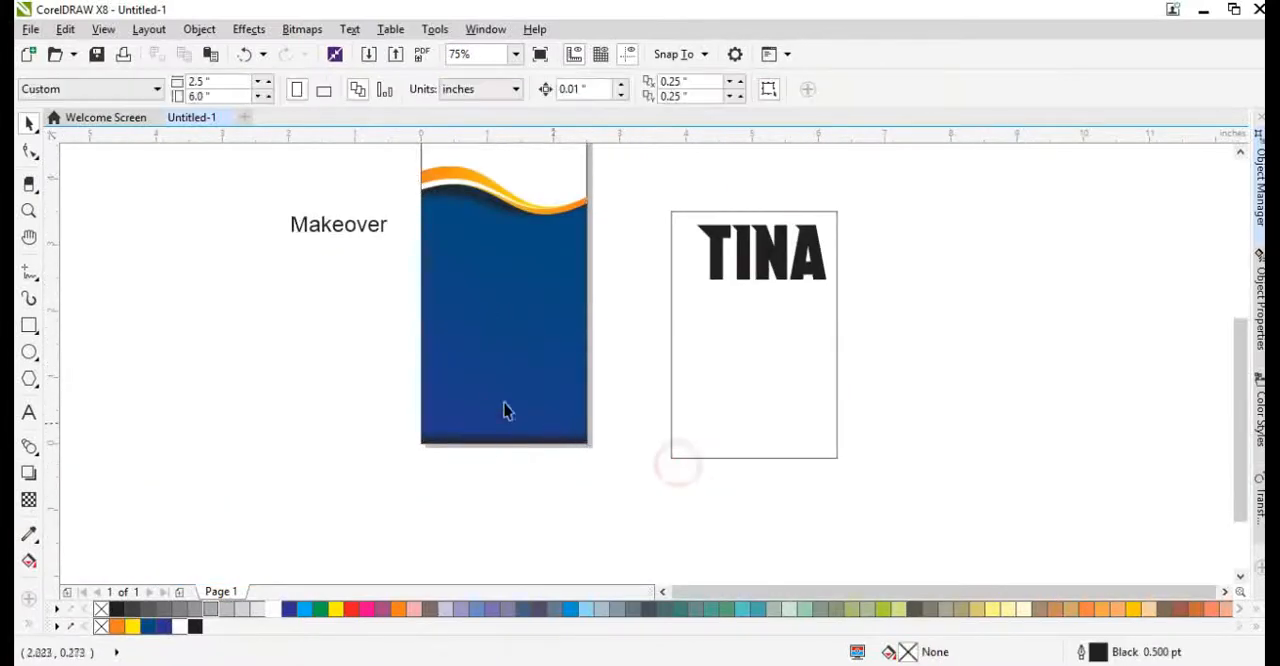
Draw a rectangle about 2.5 by 0.405 inches across the bottom of the blue area.
{"action": "left_click", "coordinate": [28, 325]}
{"action": "scroll", "coordinate": [468, 452], "scroll_direction": "up", "scroll_amount": 1}
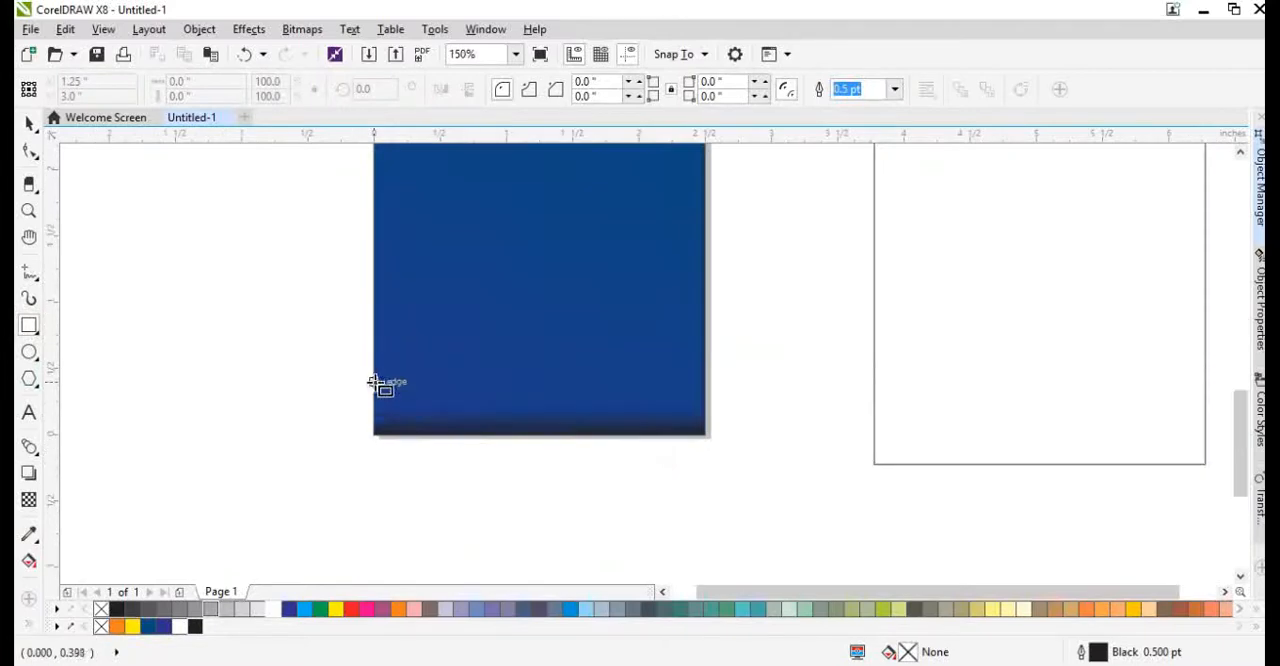
{"action": "left_click_drag", "start_coordinate": [370, 378], "coordinate": [710, 439]}
{"action": "key", "text": "space"}
{"action": "key", "text": "alt+e"}
{"action": "key", "text": "m"}
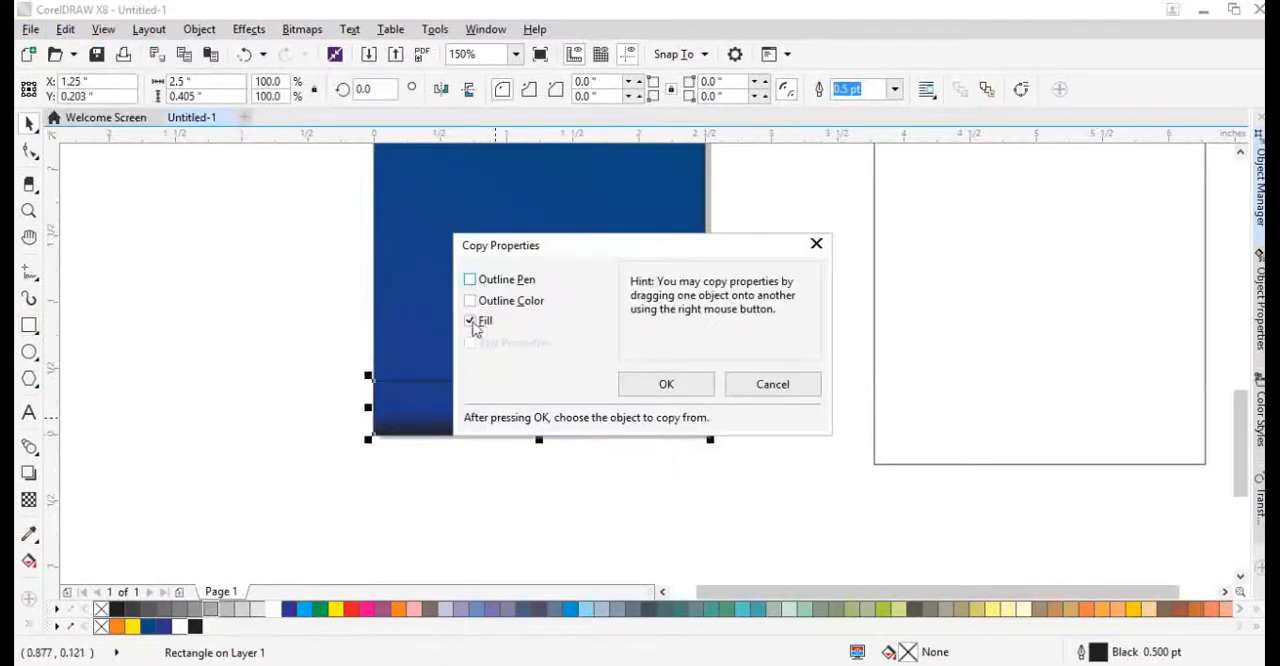
{"action": "left_click", "coordinate": [780, 388]}
Copy the orange wave's fill onto the bottom rectangle and remove the rectangle's outline.
{"action": "scroll", "coordinate": [650, 392], "scroll_direction": "down", "scroll_amount": 1}
{"action": "key", "text": "alt+e"}
{"action": "key", "text": "m"}
{"action": "key", "text": "Return"}
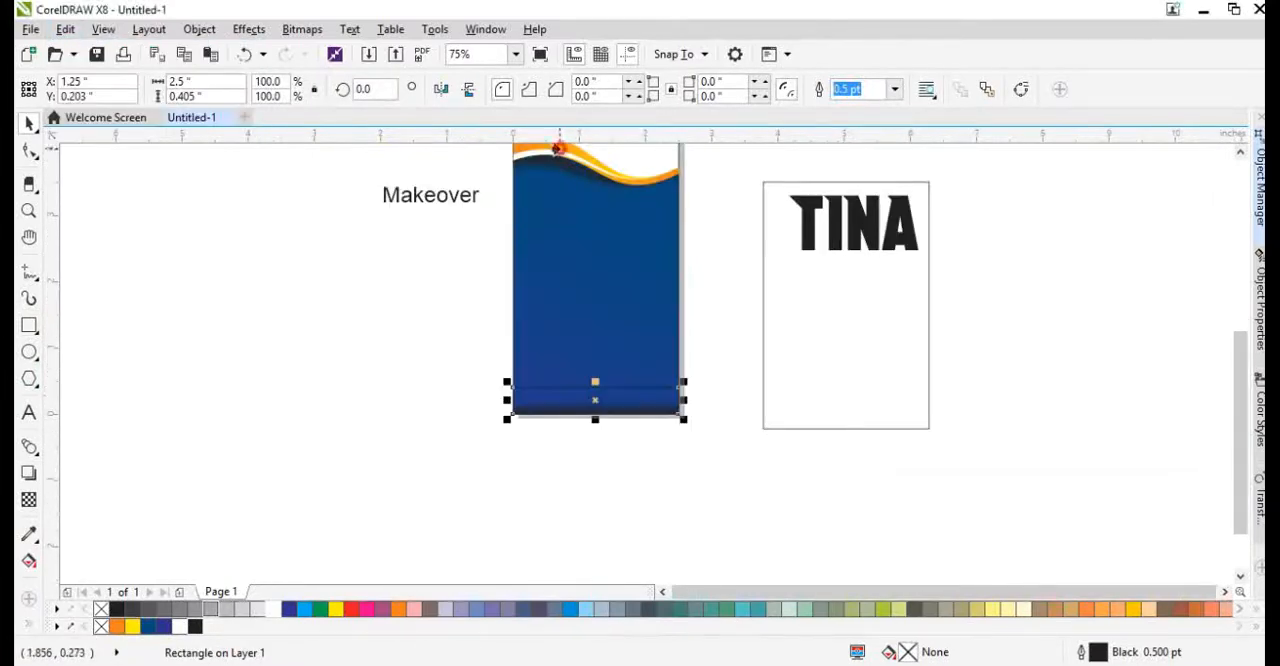
{"action": "left_click", "coordinate": [594, 405]}
{"action": "scroll", "coordinate": [594, 407], "scroll_direction": "up", "scroll_amount": 2}
{"action": "right_click", "coordinate": [100, 609]}
Make a strip copy about 0.035 inches high along the orange bar's top edge and mirror it horizontally.
{"action": "scroll", "coordinate": [627, 399], "scroll_direction": "up", "scroll_amount": 1}
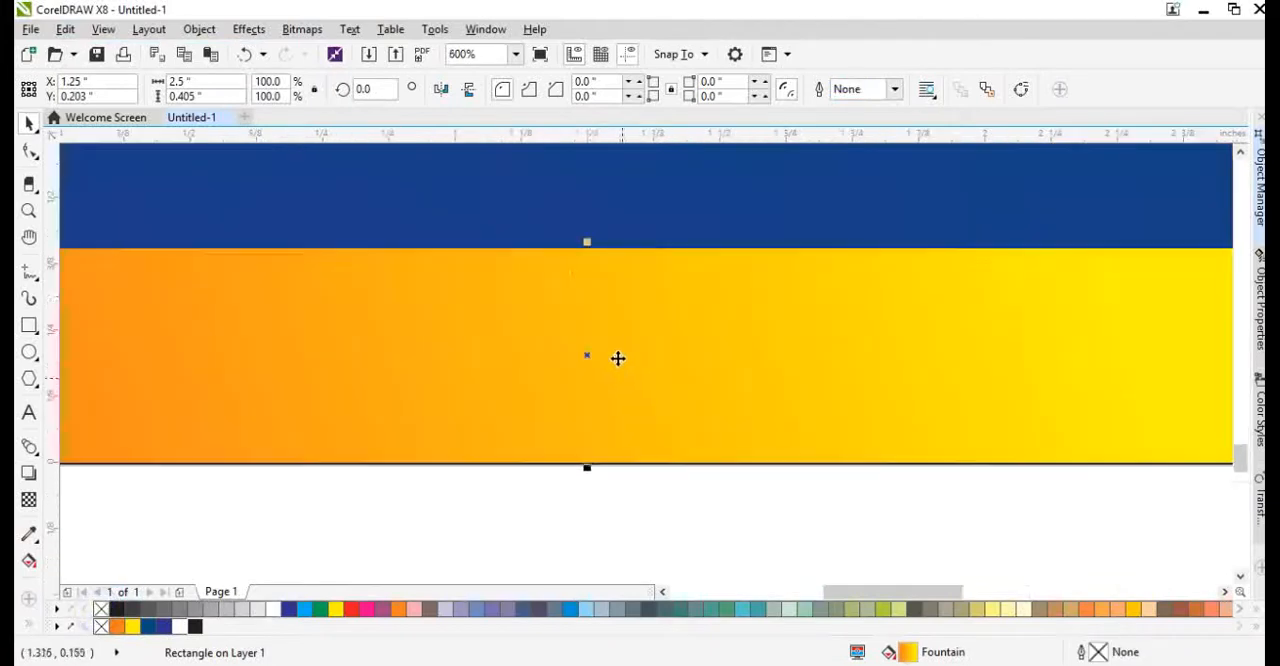
{"action": "left_click_drag", "start_coordinate": [590, 468], "coordinate": [542, 243]}
{"action": "scroll", "coordinate": [600, 300], "scroll_direction": "down", "scroll_amount": 1}
{"action": "key", "text": "ctrl+z"}
{"action": "left_click", "coordinate": [442, 91]}
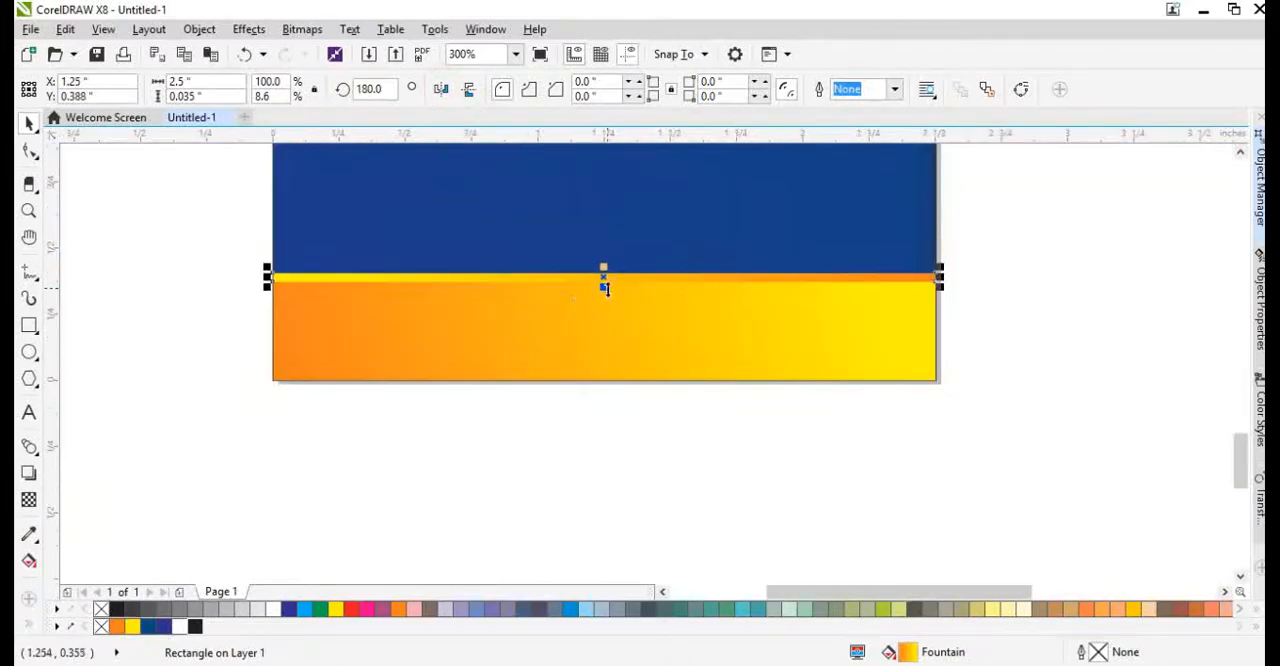
Stretch the yellow end of the thin strip's fountain fill past the page's left edge.
{"action": "key", "text": "g"}
{"action": "left_click", "coordinate": [345, 279]}
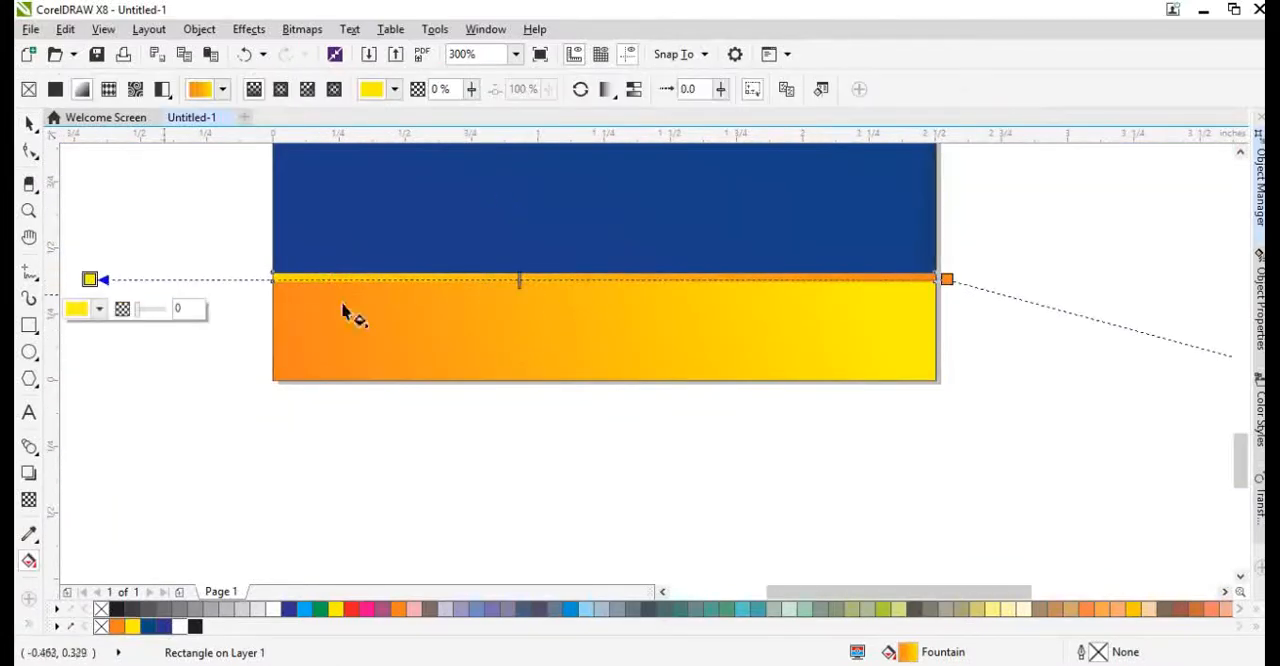
{"action": "key", "text": "space"}
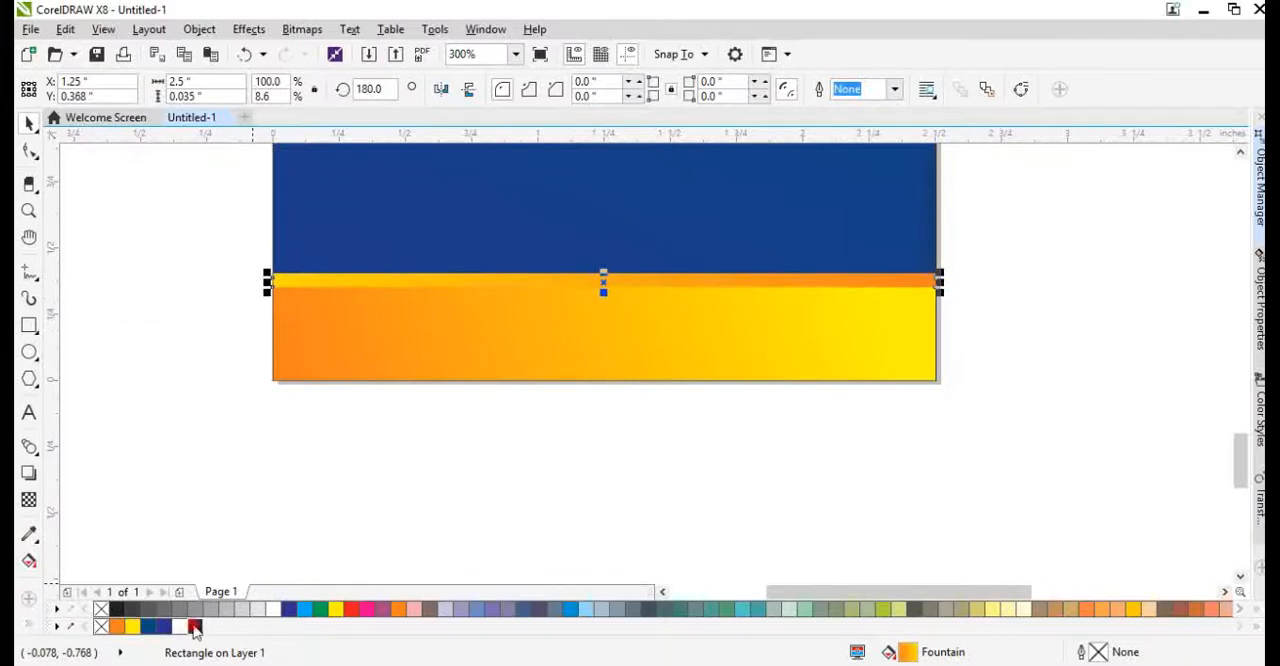
Turn a slightly lower copy of the thin strip into a black bitmap for its shadow.
{"action": "right_click", "coordinate": [195, 628]}
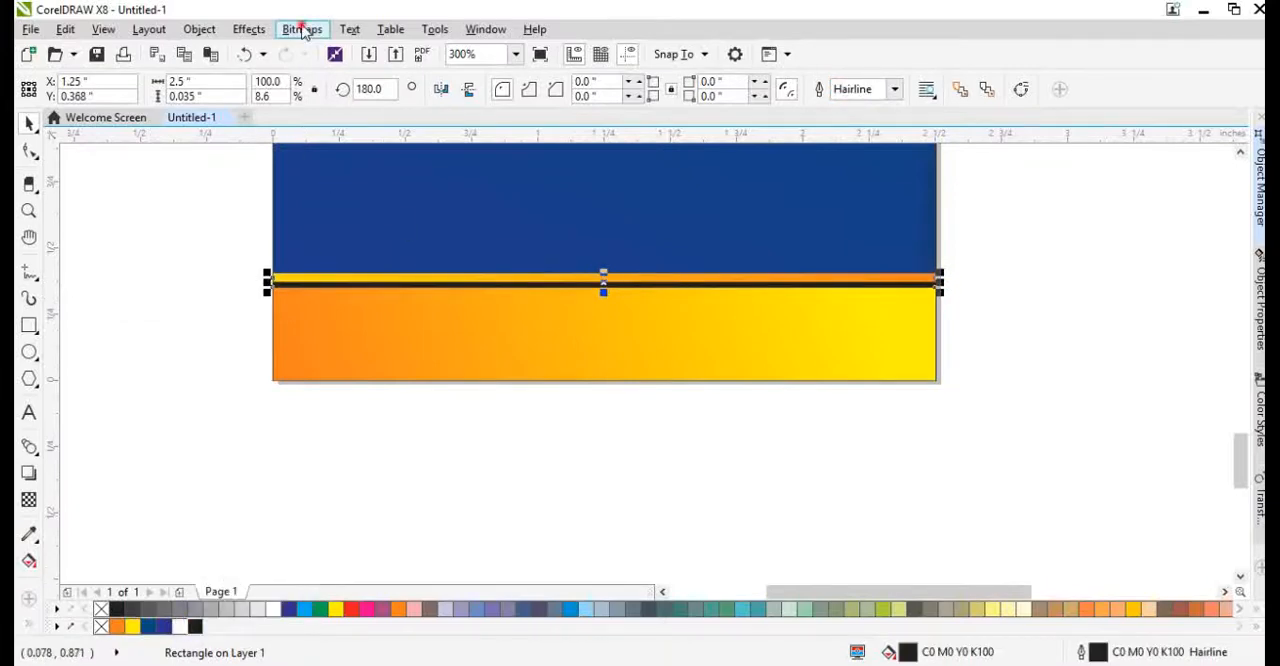
{"action": "left_click", "coordinate": [303, 29]}
{"action": "left_click", "coordinate": [330, 48]}
{"action": "key", "text": "Return"}
Apply a Gaussian Blur with a 14-pixel radius to the black strip bitmap.
{"action": "left_click", "coordinate": [303, 29]}
{"action": "mouse_move", "coordinate": [320, 426]}
{"action": "left_click", "coordinate": [502, 451]}
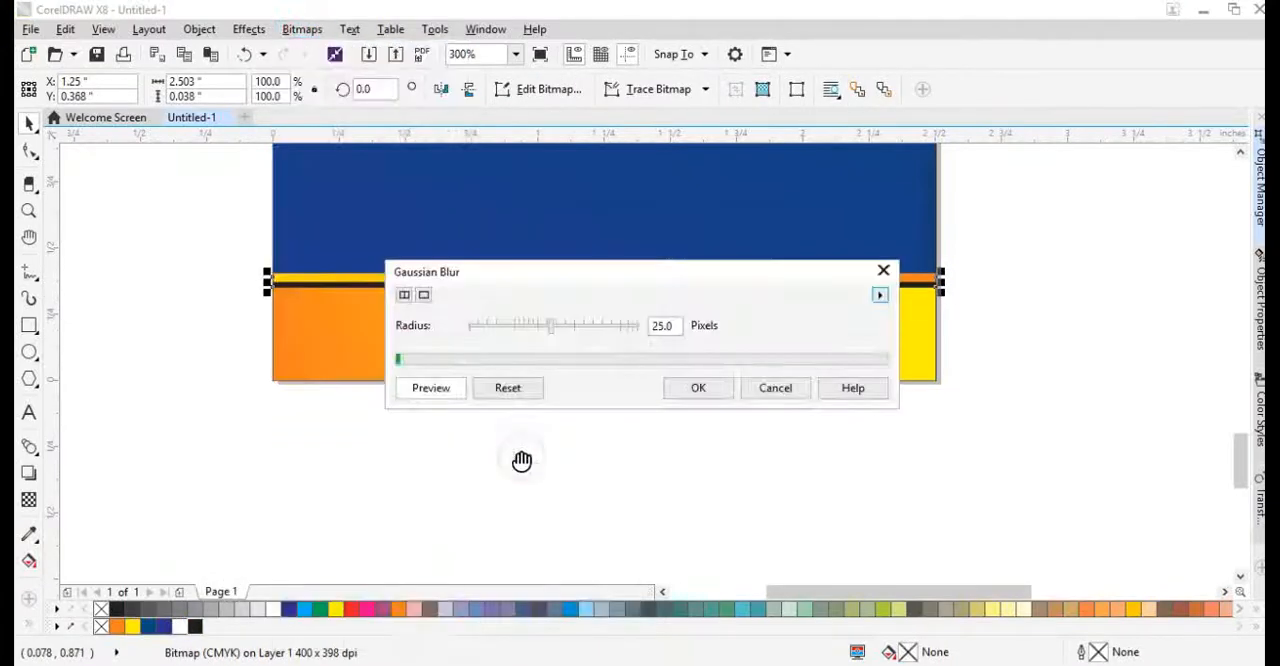
{"action": "left_click_drag", "start_coordinate": [551, 329], "coordinate": [541, 331]}
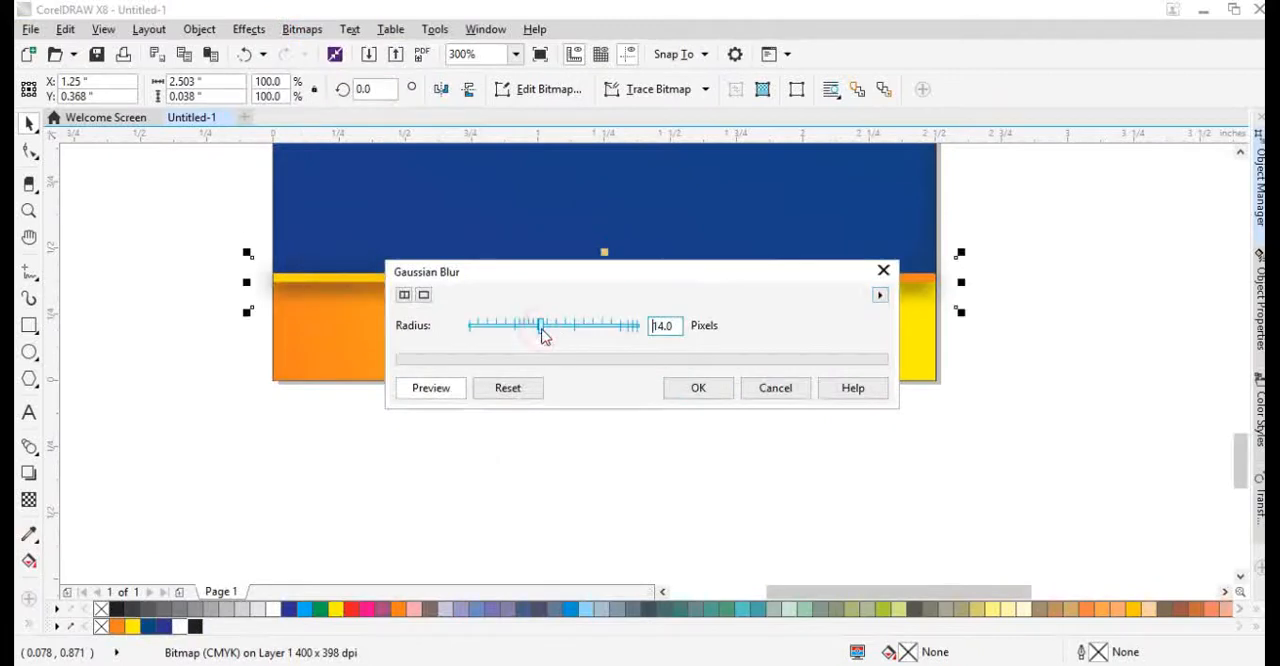
{"action": "left_click", "coordinate": [698, 389]}
{"action": "key", "text": "F10"}
{"action": "key", "text": "space"}
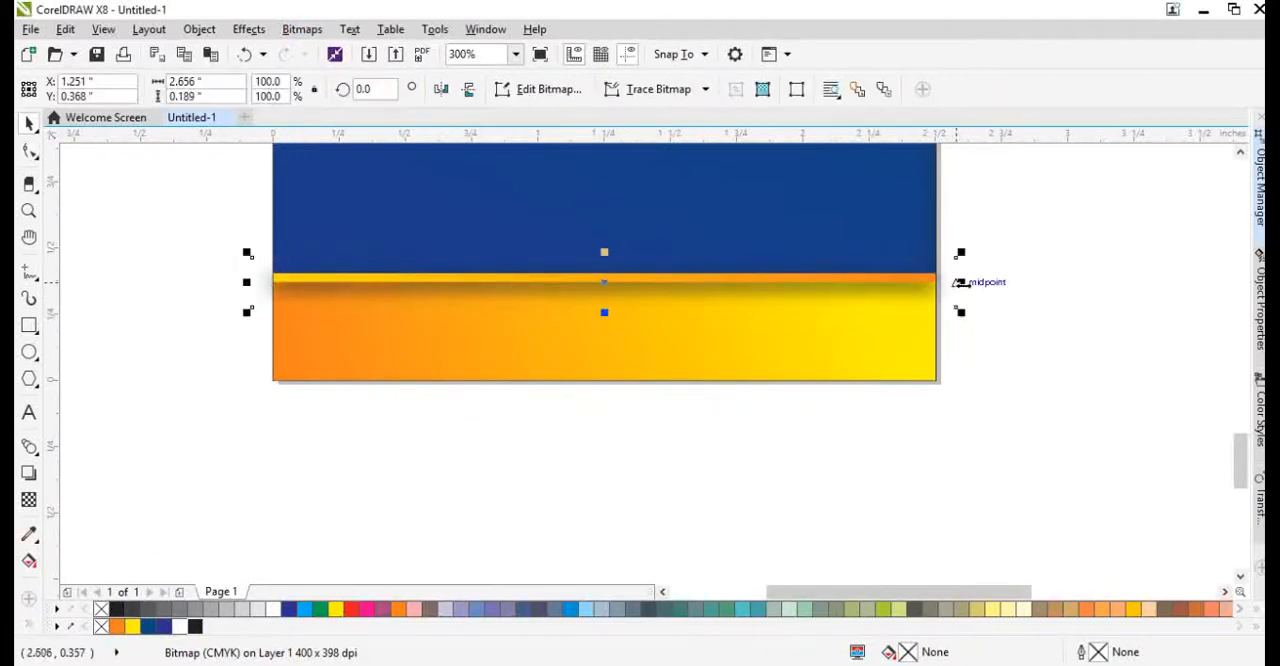
Widen the strip's shadow to about 3.06 inches, then keep only its intersection with the blue shape by deleting the overhanging original.
{"action": "left_click_drag", "start_coordinate": [961, 282], "coordinate": [1014, 284]}
{"action": "left_click", "coordinate": [1024, 327]}
{"action": "left_click", "coordinate": [986, 292]}
{"action": "key", "text": "ctrl+a"}
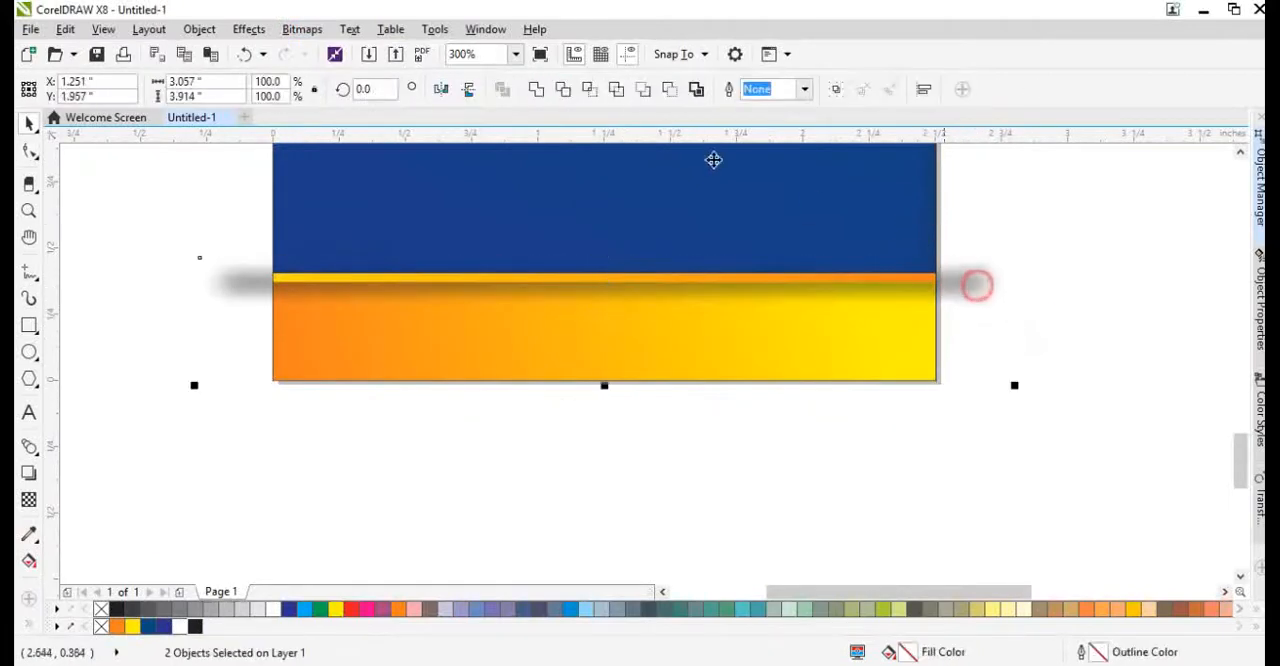
{"action": "left_click", "coordinate": [596, 90]}
{"action": "left_click", "coordinate": [1003, 257]}
{"action": "key", "text": "Delete"}
{"action": "left_click", "coordinate": [821, 251]}
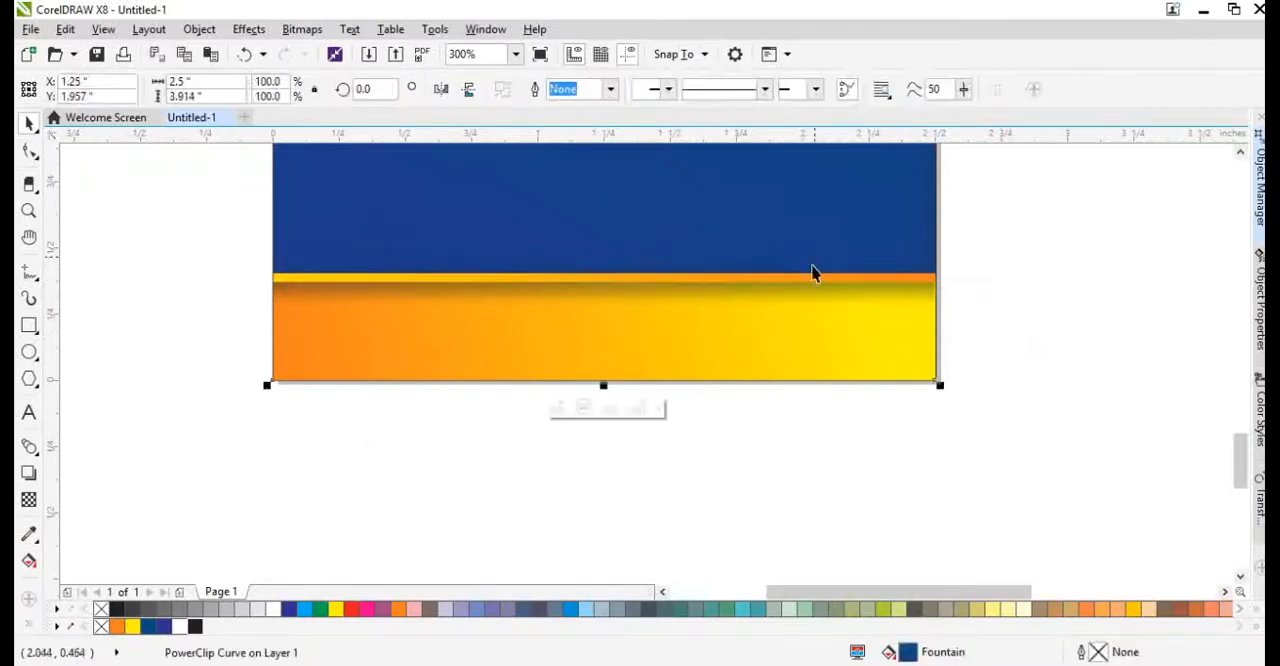
Nudge the upper nodes of the strip's shadow down in three 0.01-inch increments.
{"action": "left_click", "coordinate": [814, 266]}
{"action": "key", "text": "F10"}
{"action": "left_click_drag", "start_coordinate": [223, 229], "coordinate": [973, 276]}
{"action": "key", "text": "Down"}
{"action": "key", "text": "Down"}
{"action": "key", "text": "Down"}
{"action": "key", "text": "Down"}
{"action": "key", "text": "Down"}
{"action": "key", "text": "Down"}
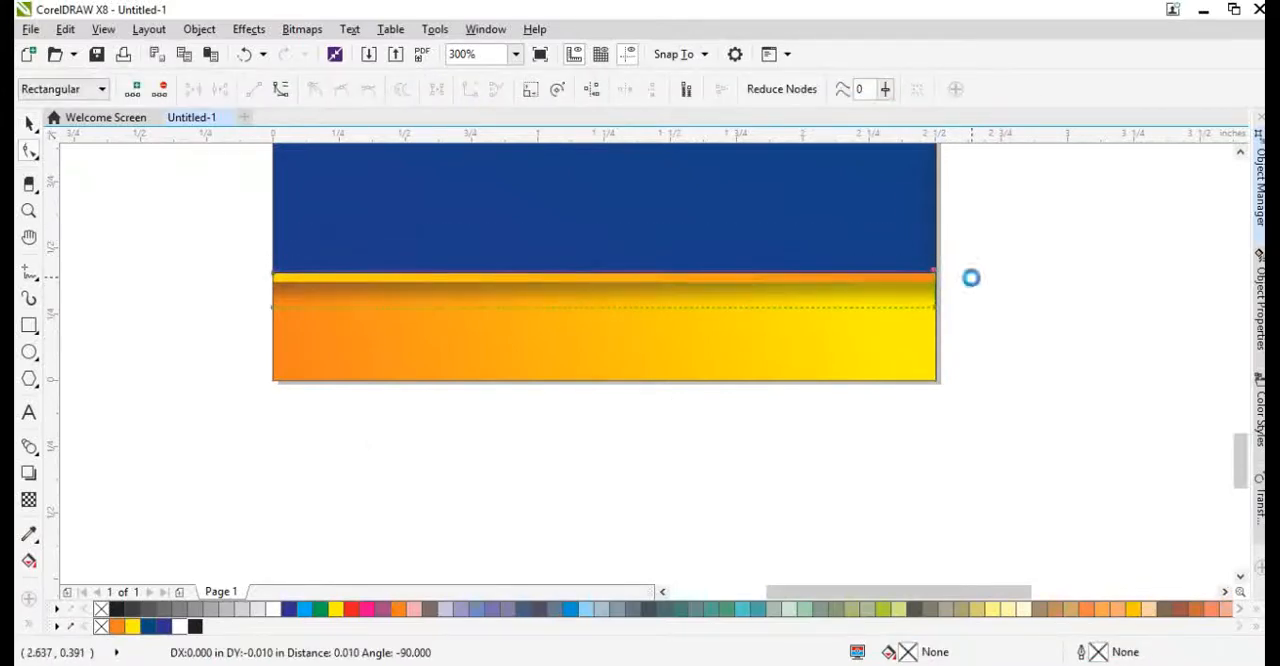
{"action": "key", "text": "space"}
Thicken the thin gradient strip above the orange bar by pulling its lower edge down.
{"action": "left_click", "coordinate": [541, 286]}
{"action": "scroll", "coordinate": [569, 289], "scroll_direction": "up", "scroll_amount": 2}
{"action": "left_click_drag", "start_coordinate": [660, 246], "coordinate": [683, 217]}
{"action": "key", "text": "ctrl+z"}
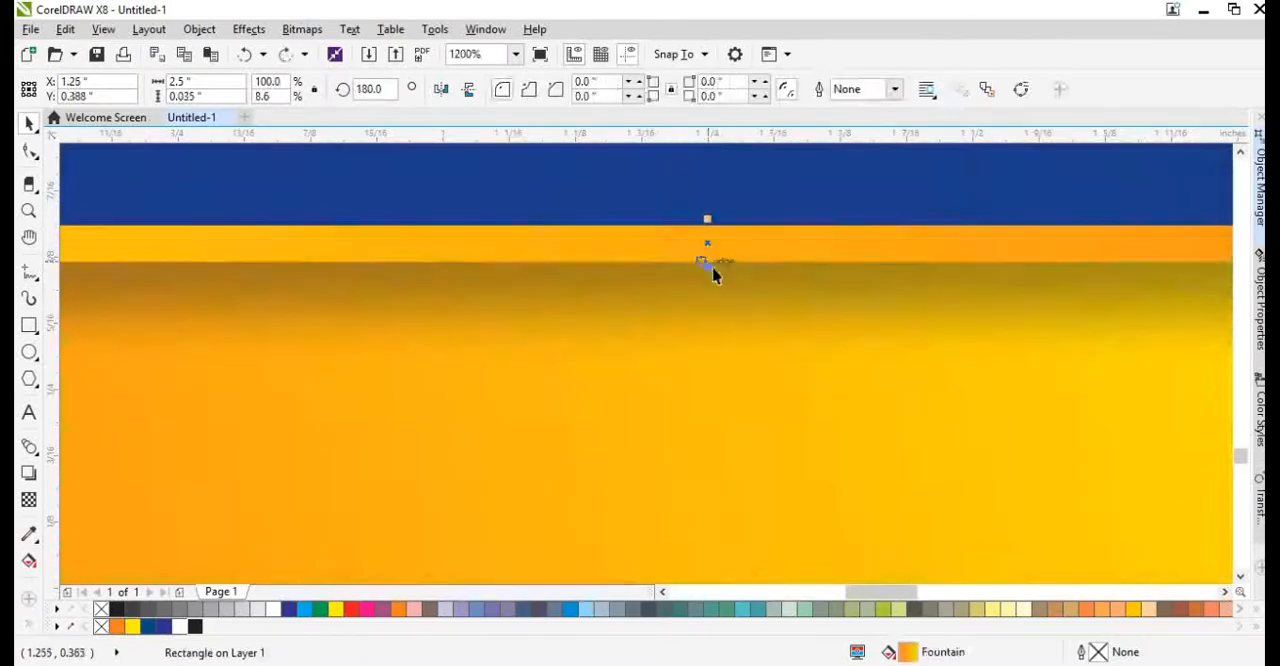
{"action": "left_click_drag", "start_coordinate": [710, 271], "coordinate": [523, 323]}
{"action": "scroll", "coordinate": [603, 294], "scroll_direction": "down", "scroll_amount": 3}
{"action": "scroll", "coordinate": [631, 315], "scroll_direction": "up", "scroll_amount": 1}
{"action": "left_click", "coordinate": [634, 323]}
{"action": "scroll", "coordinate": [635, 322], "scroll_direction": "down", "scroll_amount": 1}
{"action": "key", "text": "g"}
{"action": "key", "text": "space"}
Make a short strip about 0.67 by 0.02 inches at the gradient strip's upper left end and convert it to curves.
{"action": "left_click", "coordinate": [603, 380]}
{"action": "scroll", "coordinate": [599, 294], "scroll_direction": "up", "scroll_amount": 1}
{"action": "left_click", "coordinate": [598, 295]}
{"action": "scroll", "coordinate": [509, 297], "scroll_direction": "up", "scroll_amount": 1}
{"action": "key", "text": "ctrl+q"}
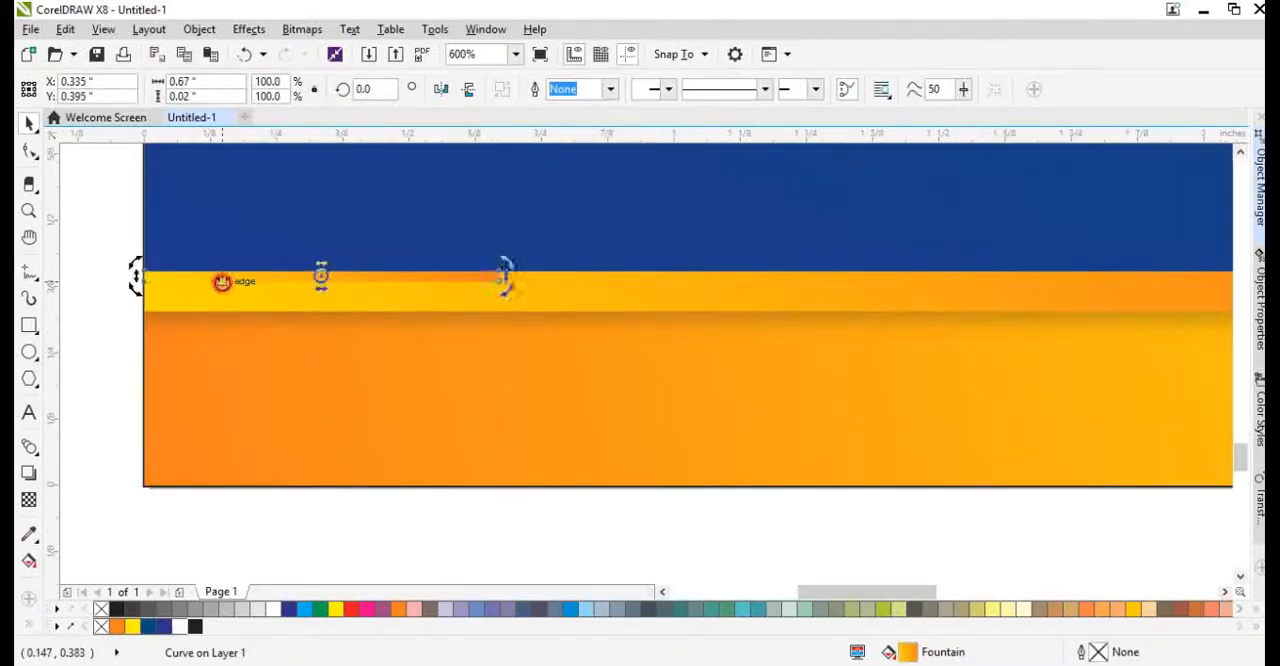
Reshape the short gradient strip into a triangle by moving its lower inner corner node down onto the page's left edge.
{"action": "key", "text": "F10"}
{"action": "left_click_drag", "start_coordinate": [429, 275], "coordinate": [330, 377]}
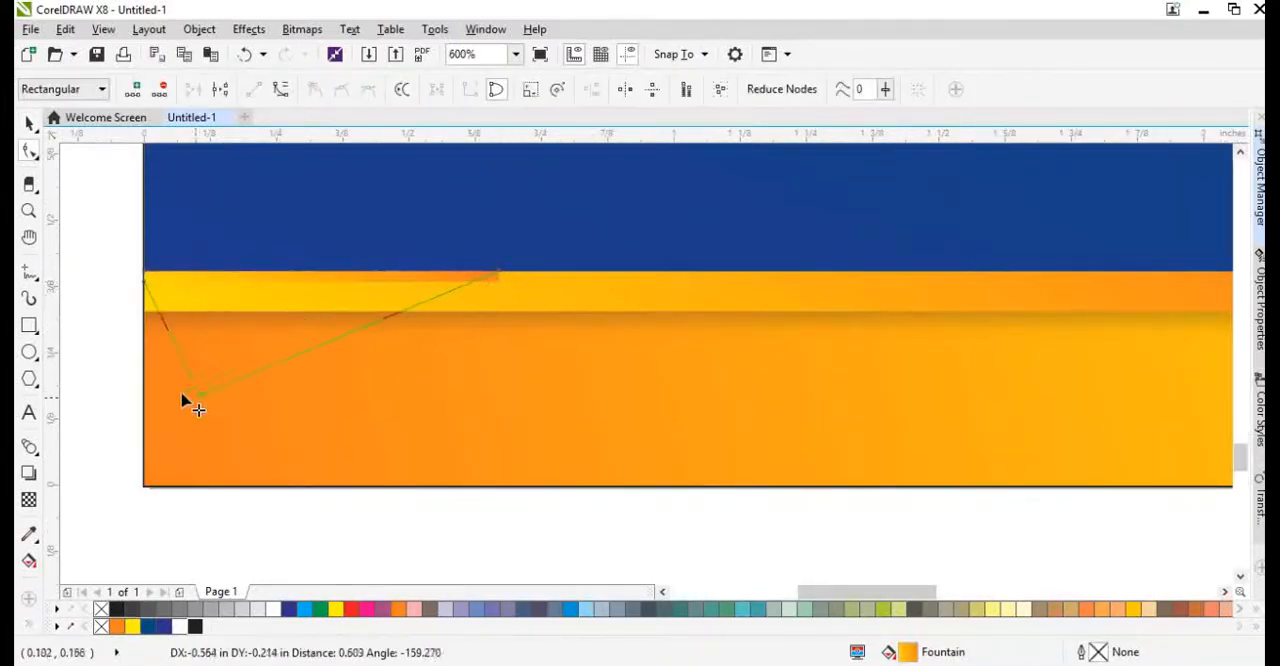
{"action": "left_click_drag", "start_coordinate": [183, 400], "coordinate": [150, 395]}
{"action": "key", "text": "space"}
{"action": "key", "text": "space"}
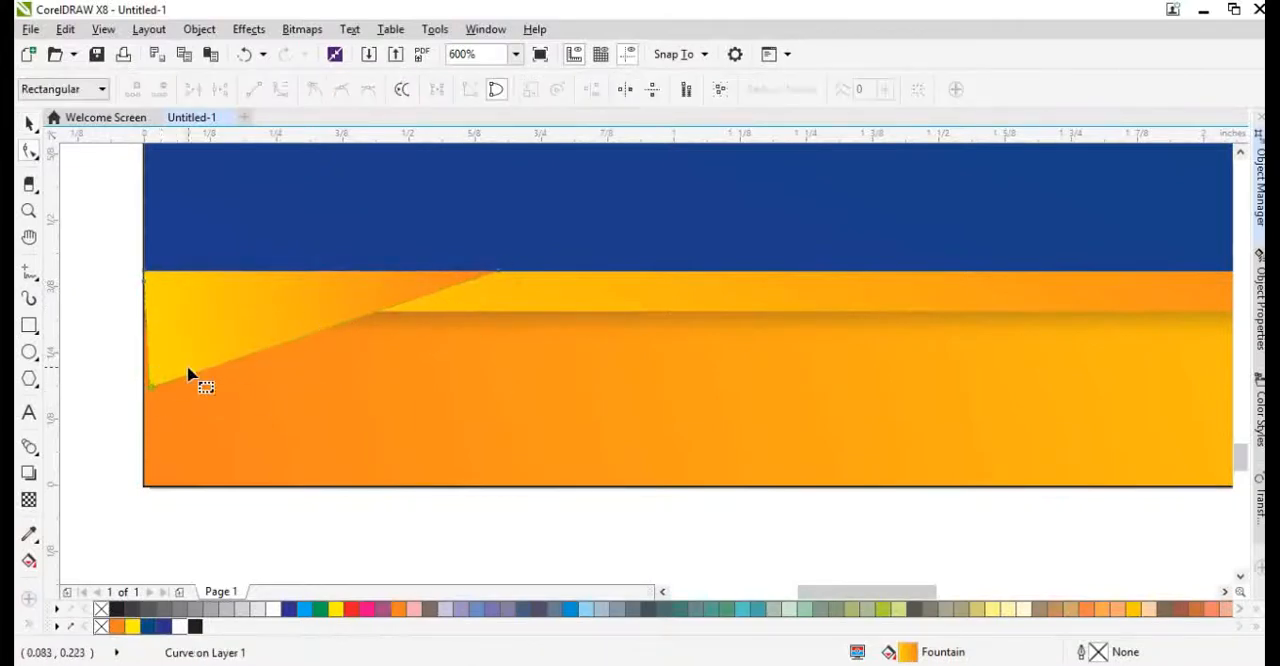
{"action": "scroll", "coordinate": [188, 368], "scroll_direction": "down", "scroll_amount": 1}
{"action": "scroll", "coordinate": [653, 366], "scroll_direction": "up", "scroll_amount": 1}
{"action": "scroll", "coordinate": [811, 348], "scroll_direction": "down", "scroll_amount": 1}
{"action": "scroll", "coordinate": [202, 349], "scroll_direction": "up", "scroll_amount": 1}
{"action": "left_click_drag", "start_coordinate": [240, 358], "coordinate": [357, 400]}
{"action": "scroll", "coordinate": [325, 388], "scroll_direction": "up", "scroll_amount": 1}
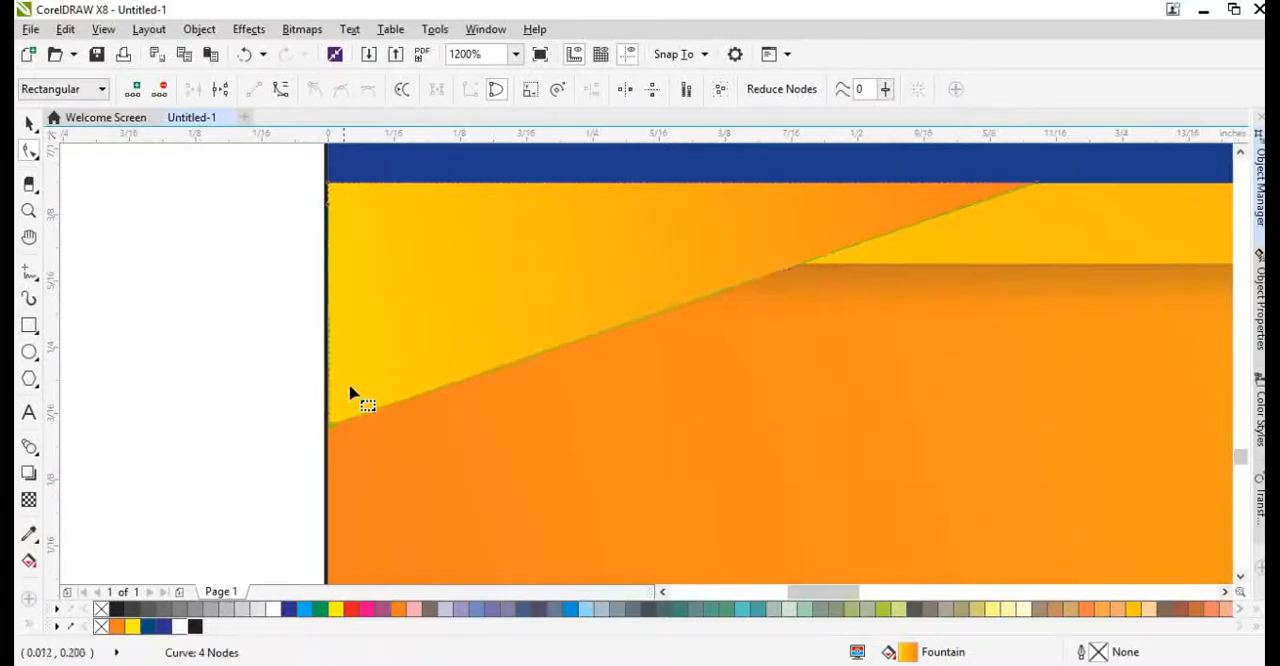
Narrow the gradient triangle at the page's left edge to about 0.25 inches wide.
{"action": "scroll", "coordinate": [357, 400], "scroll_direction": "down", "scroll_amount": 2}
{"action": "key", "text": "space"}
{"action": "left_click", "coordinate": [391, 349]}
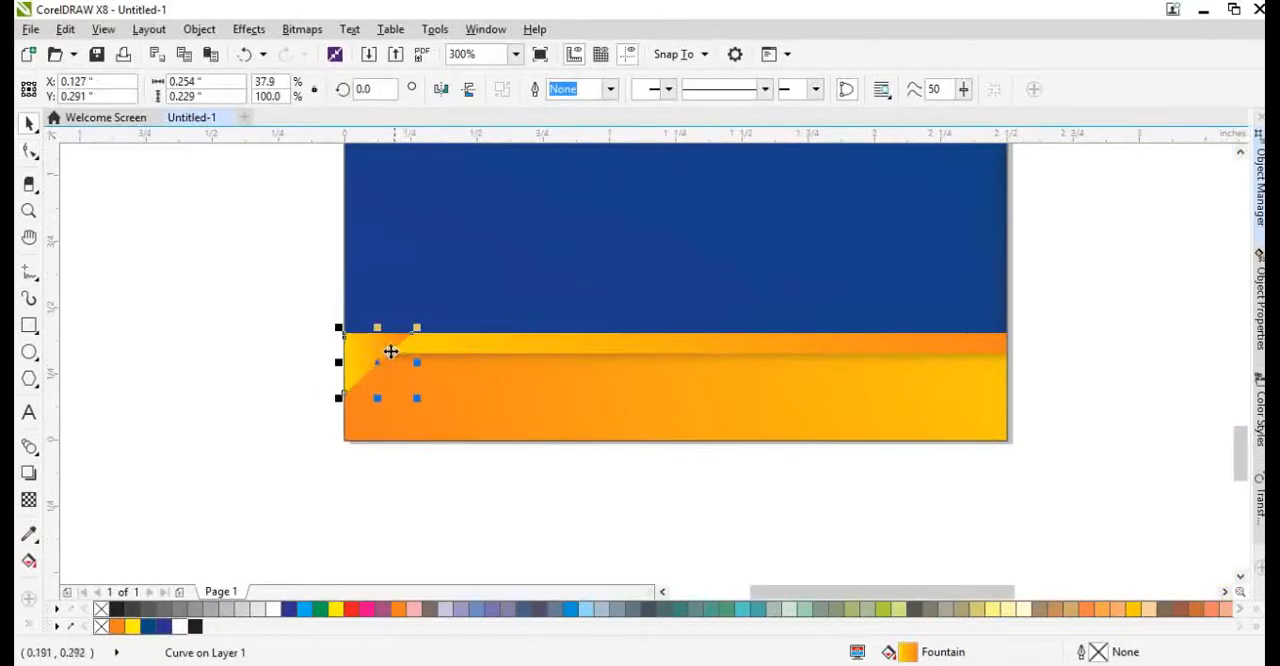
{"action": "scroll", "coordinate": [376, 351], "scroll_direction": "up", "scroll_amount": 2}
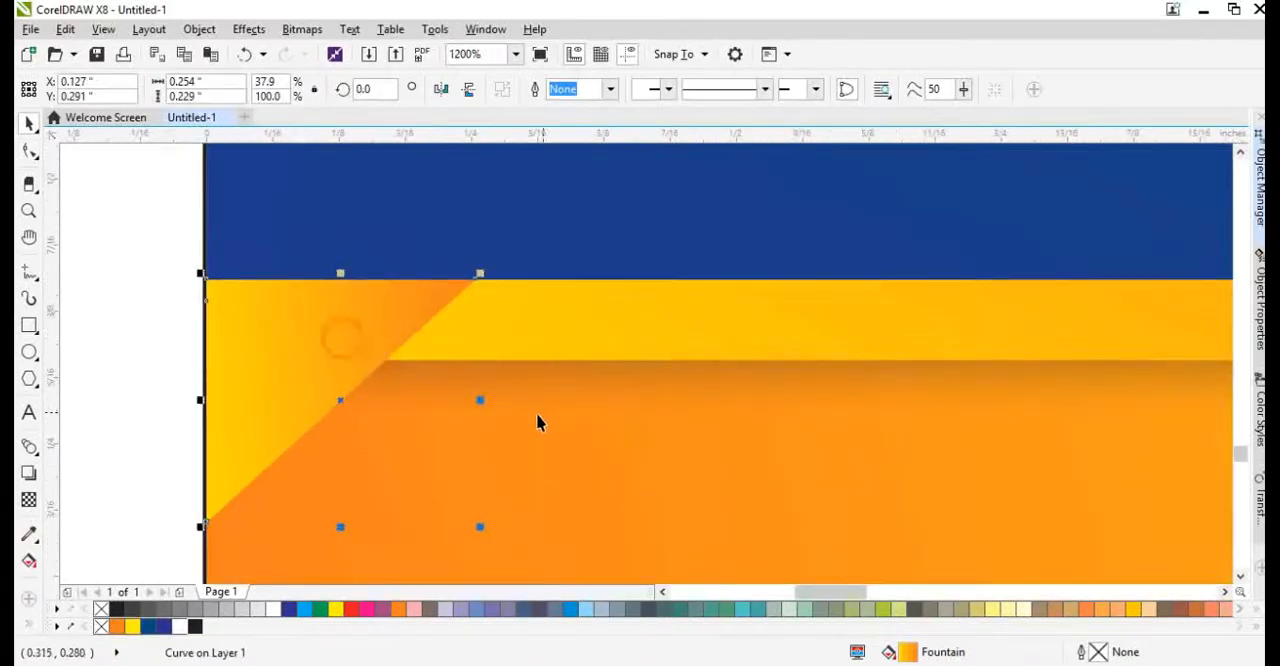
Make a copy of the triangle widened to about 0.31 inches, fill it white and place it behind the original.
{"action": "left_click_drag", "start_coordinate": [481, 401], "coordinate": [537, 400]}
{"action": "left_click", "coordinate": [180, 627]}
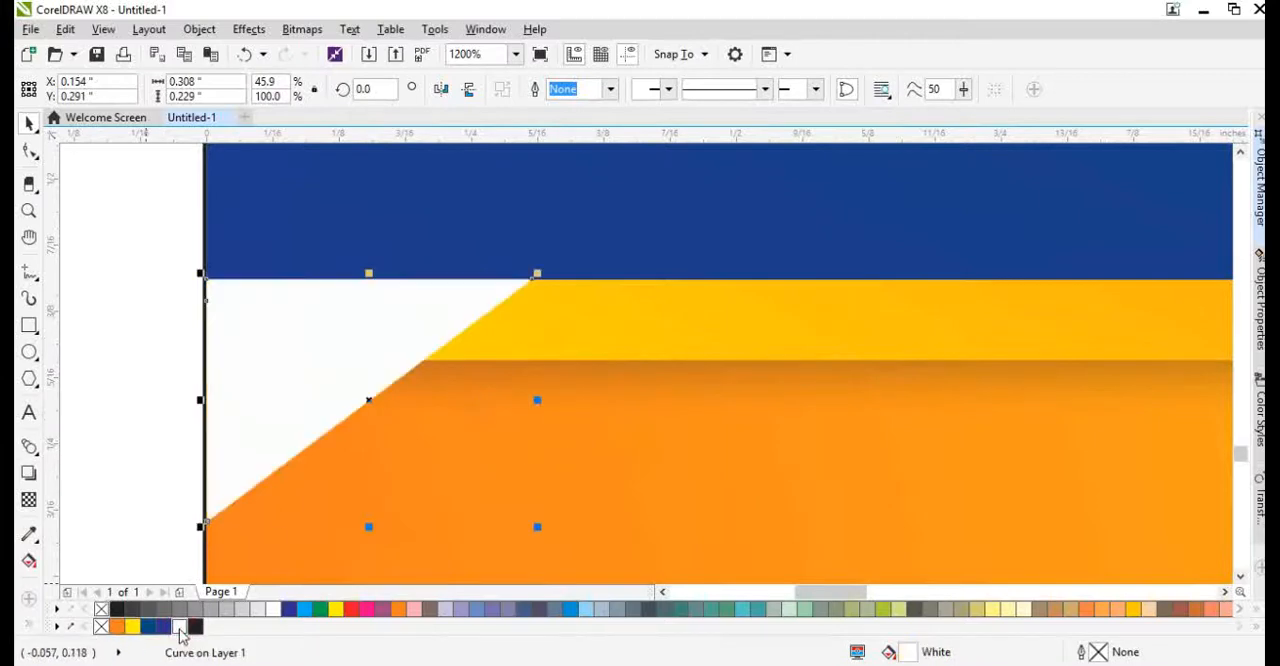
{"action": "left_click", "coordinate": [318, 477]}
{"action": "scroll", "coordinate": [518, 447], "scroll_direction": "down", "scroll_amount": 2}
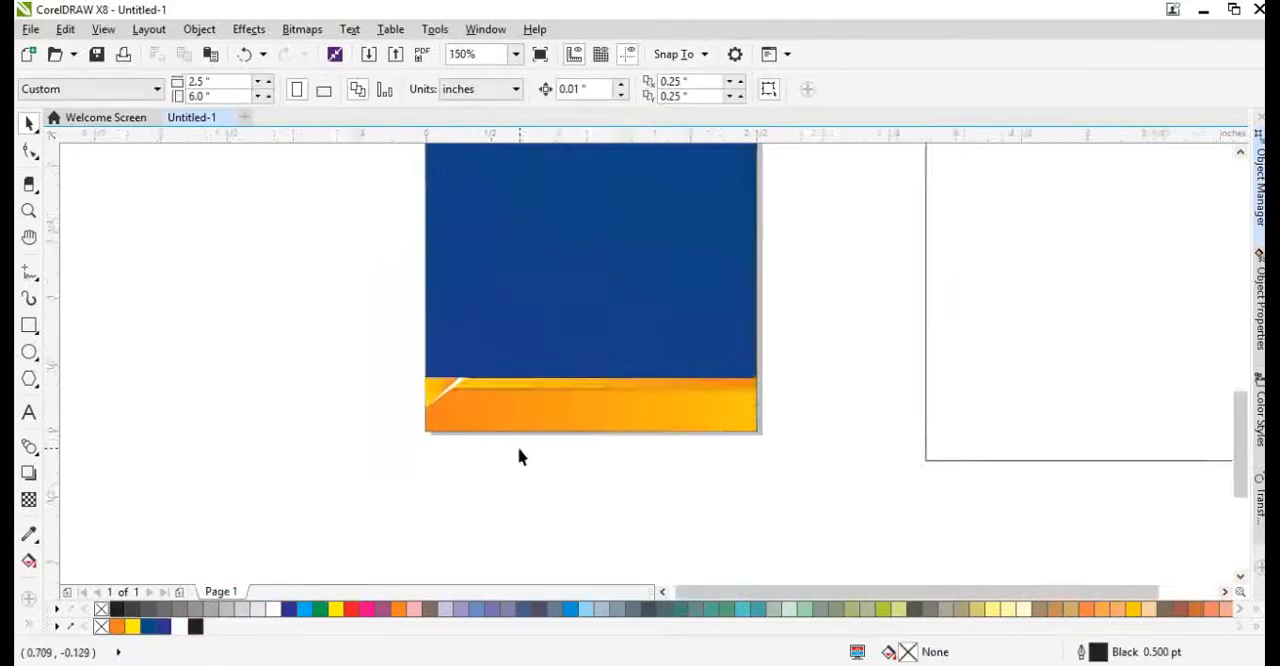
Enlarge the gradient and white triangles together to about 0.5 by 0.37 inches.
{"action": "scroll", "coordinate": [508, 402], "scroll_direction": "up", "scroll_amount": 2}
{"action": "left_click_drag", "start_coordinate": [375, 405], "coordinate": [526, 511]}
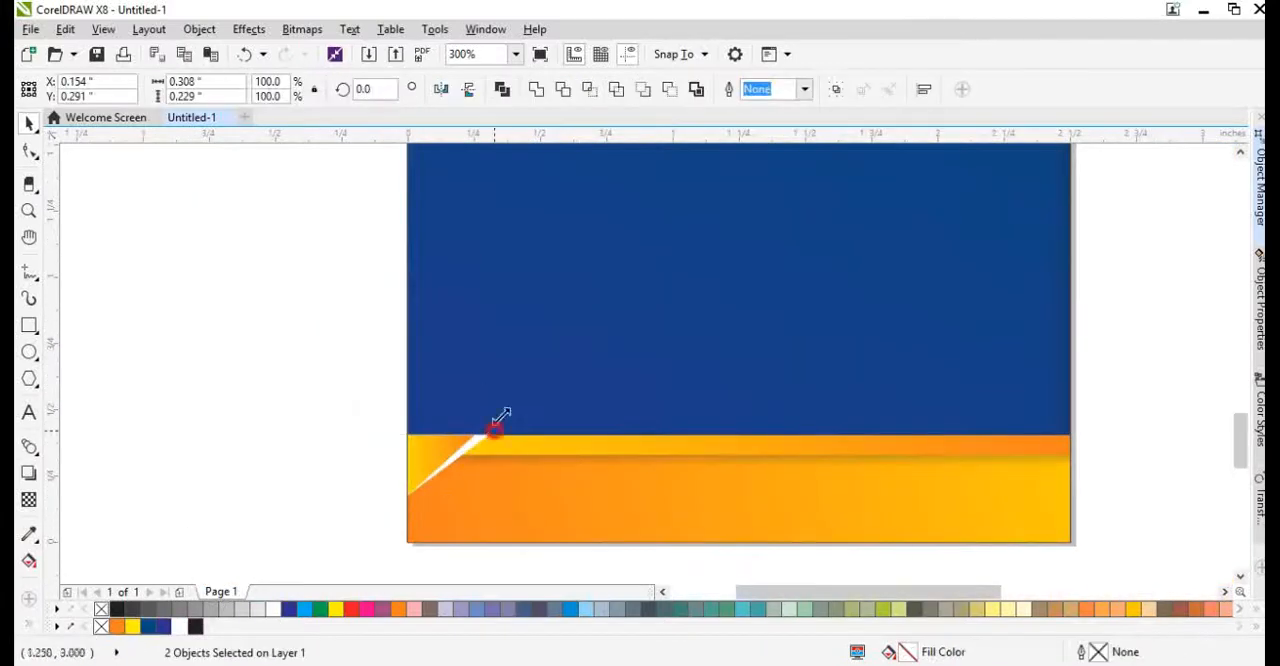
{"action": "left_click_drag", "start_coordinate": [495, 428], "coordinate": [545, 390]}
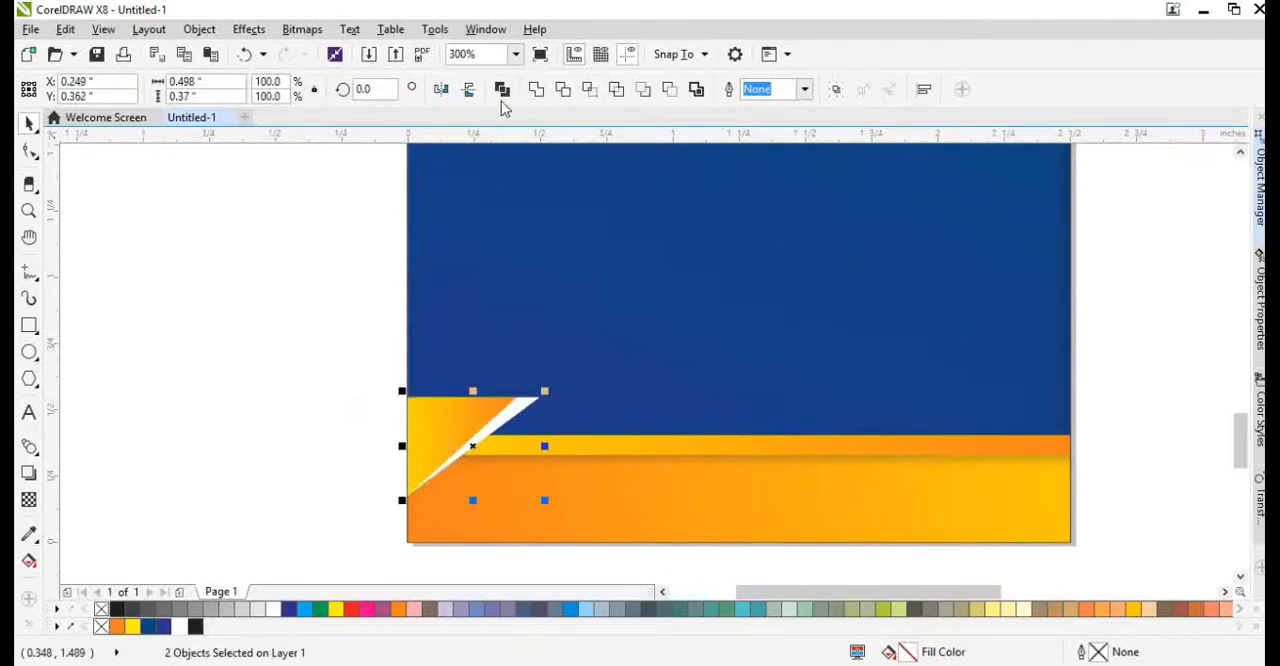
Flip both triangles vertically and align them with the bottom edge of the orange bar.
{"action": "left_click", "coordinate": [468, 89]}
{"action": "left_click", "coordinate": [573, 515], "text": "shift"}
{"action": "key", "text": "b"}
{"action": "left_click", "coordinate": [275, 518]}
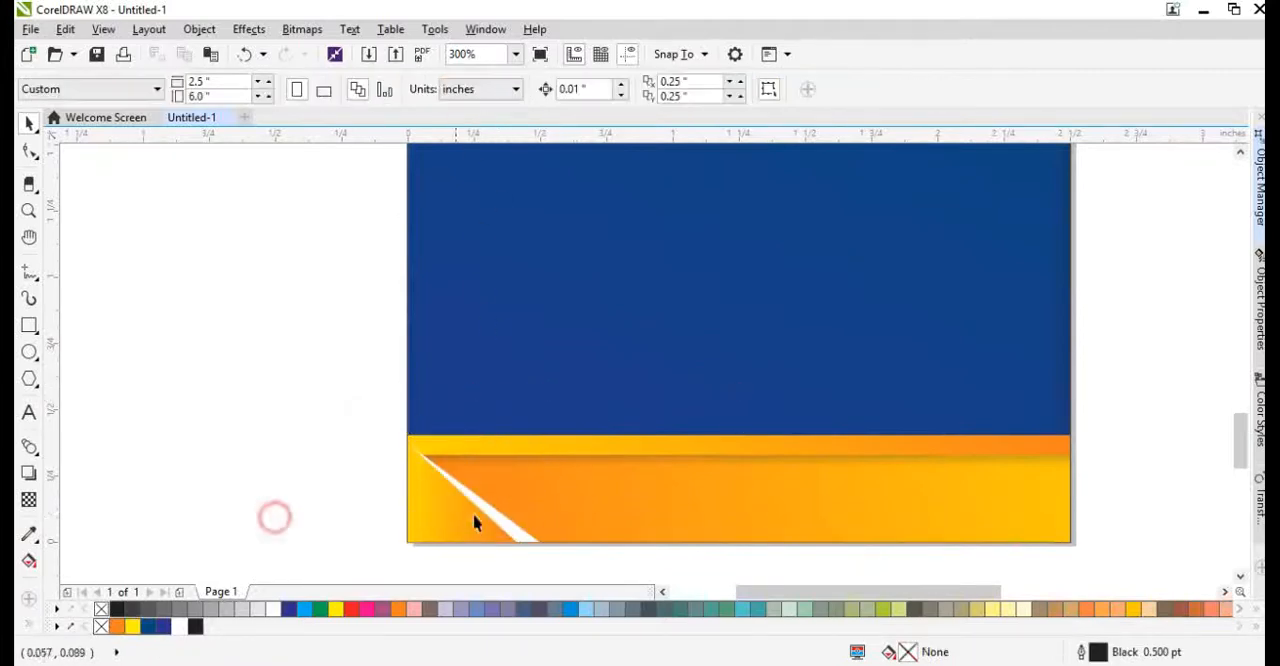
Stretch both corner triangles upward to a height of about 0.65 inches.
{"action": "left_click", "coordinate": [474, 514]}
{"action": "left_click", "coordinate": [508, 522], "text": "shift"}
{"action": "left_click_drag", "start_coordinate": [470, 392], "coordinate": [471, 363]}
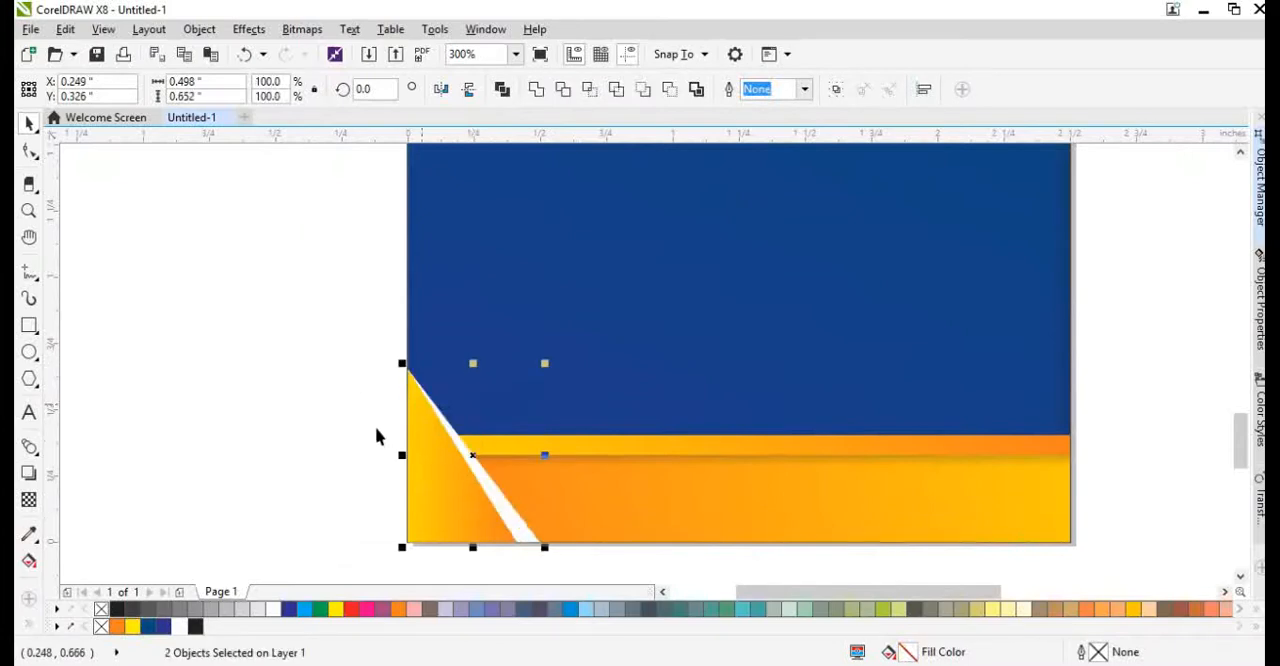
{"action": "left_click", "coordinate": [358, 460]}
Place a copy of the Makeover text on the orange bottom bar and scale it to about 9.35 pt.
{"action": "scroll", "coordinate": [509, 480], "scroll_direction": "down", "scroll_amount": 3}
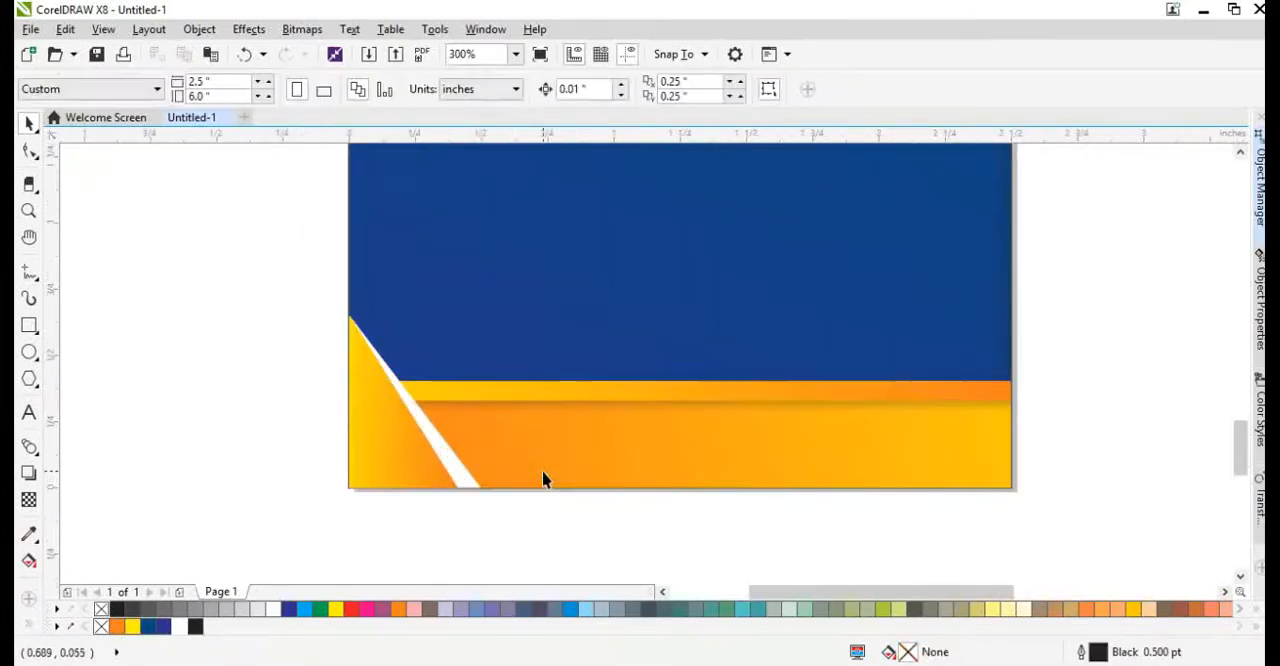
{"action": "scroll", "coordinate": [453, 438], "scroll_direction": "up", "scroll_amount": 1}
{"action": "left_click_drag", "start_coordinate": [290, 315], "coordinate": [441, 513]}
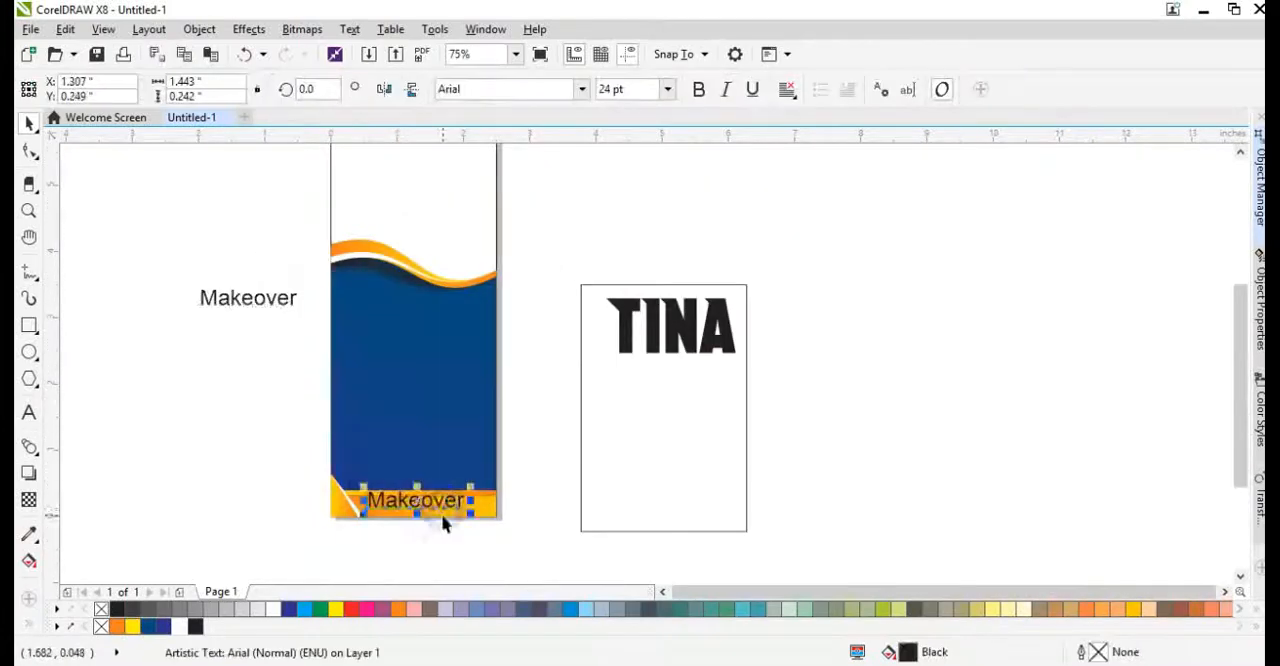
{"action": "scroll", "coordinate": [441, 513], "scroll_direction": "up", "scroll_amount": 2}
{"action": "left_click_drag", "start_coordinate": [537, 497], "coordinate": [424, 500]}
{"action": "left_click_drag", "start_coordinate": [394, 457], "coordinate": [402, 485]}
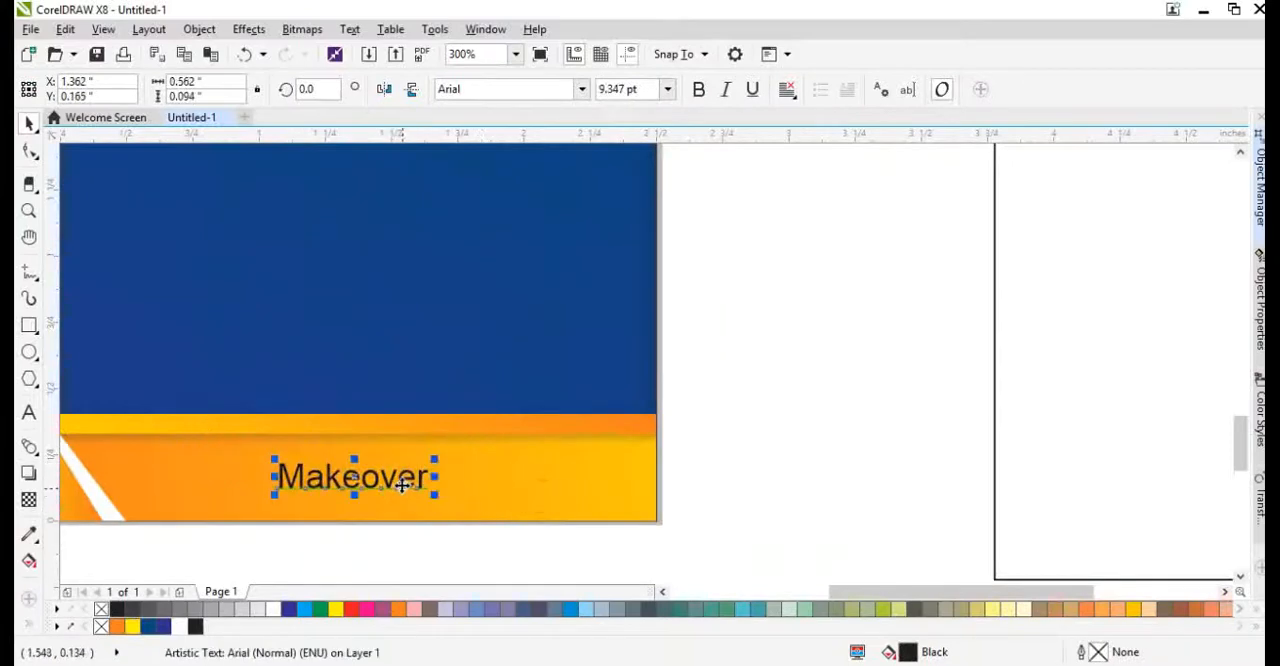
{"action": "left_click", "coordinate": [697, 90]}
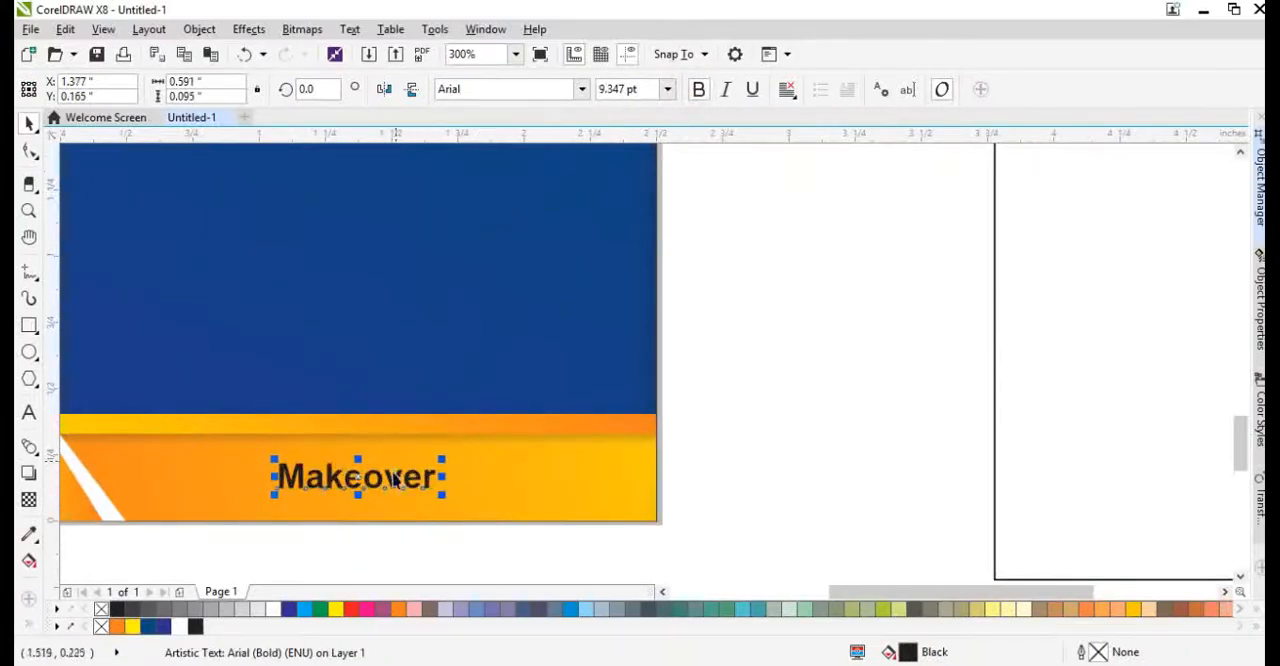
{"action": "double_click", "coordinate": [395, 481]}
{"action": "type", "text": "www.m"}
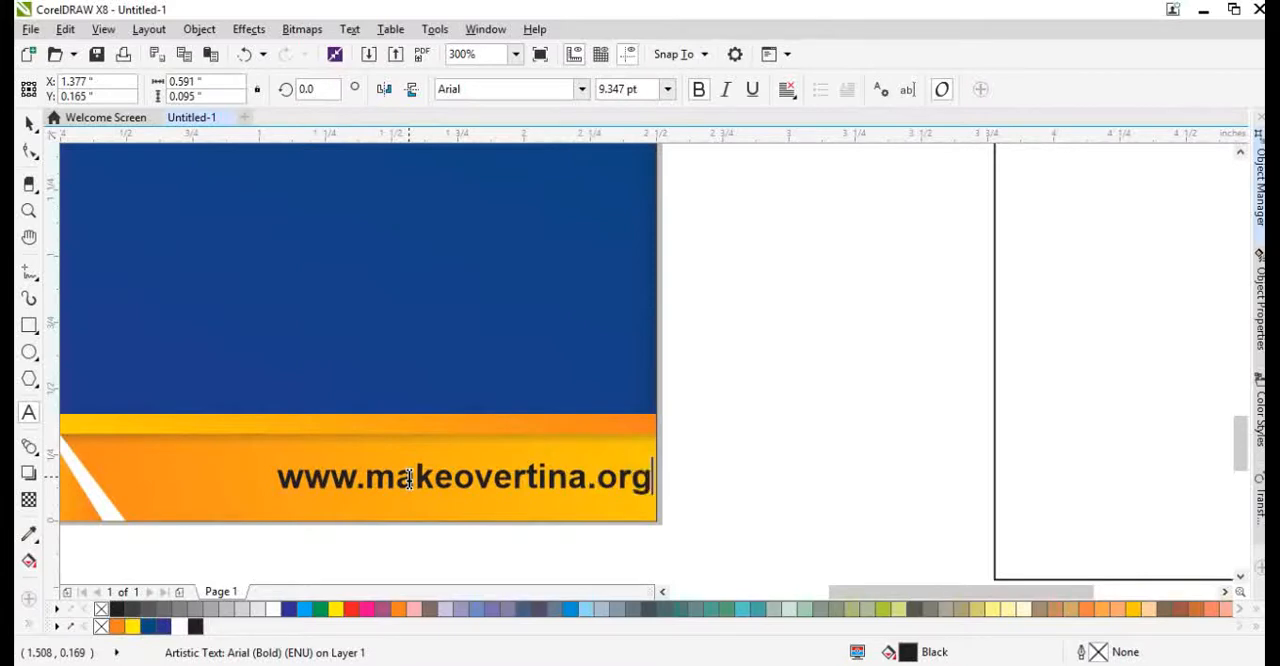
Scale the web address to about 8.6 pt near the middle of the orange bar and fill it white.
{"action": "left_click_drag", "start_coordinate": [494, 494], "coordinate": [440, 492]}
{"action": "left_click_drag", "start_coordinate": [571, 503], "coordinate": [525, 497]}
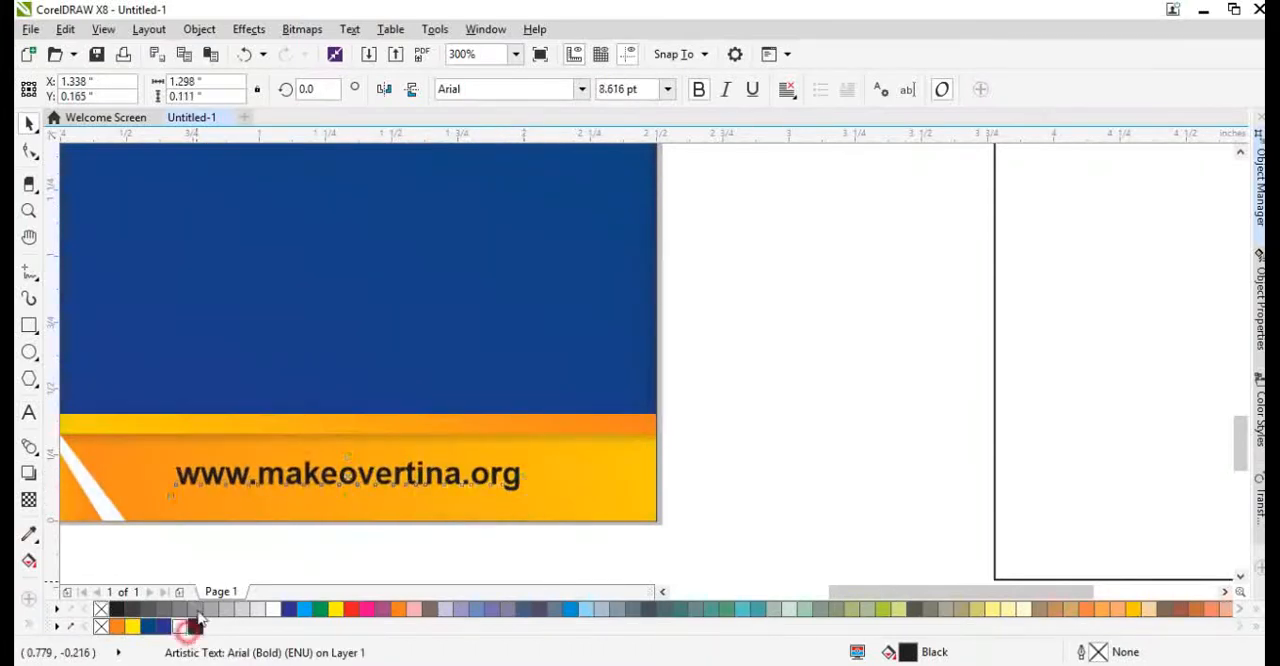
{"action": "left_click", "coordinate": [181, 627]}
Try to centre the web address vertically on the orange bar, and undo the alignment.
{"action": "left_click", "coordinate": [566, 506], "text": "shift"}
{"action": "key", "text": "e"}
{"action": "left_click", "coordinate": [736, 490]}
{"action": "key", "text": "ctrl+z"}
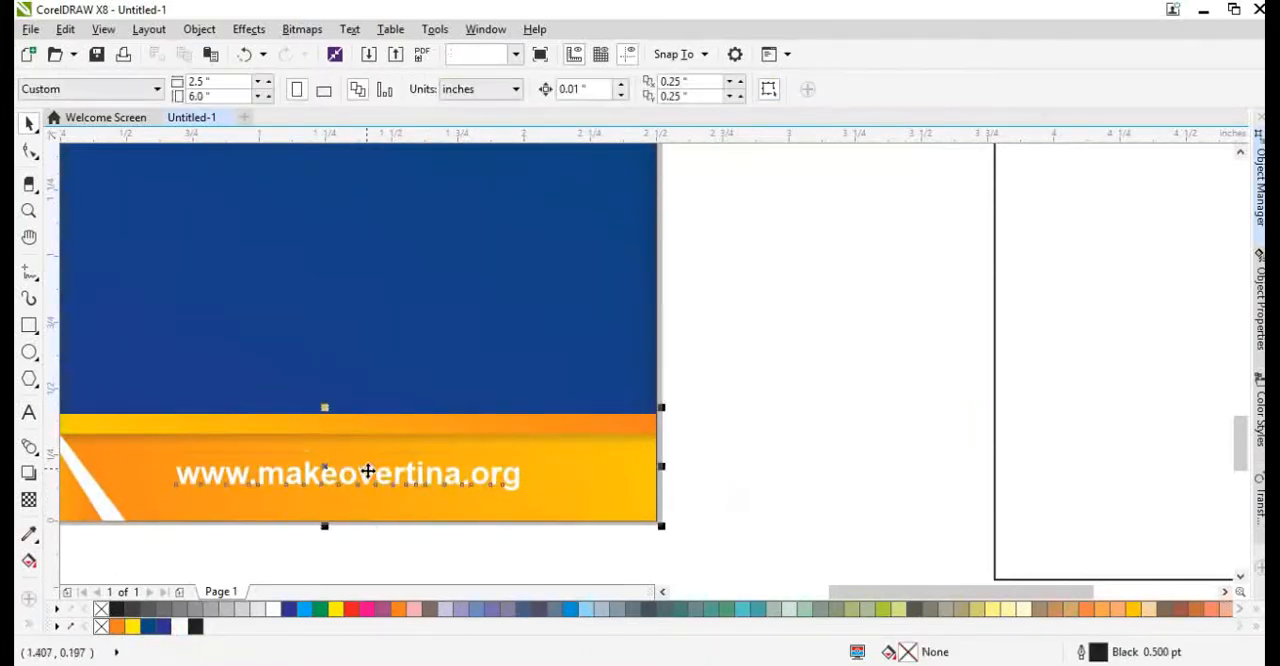
Examine the whole layout, from the white top area and the waves down to the bottom bar with the web address.
{"action": "left_click", "coordinate": [783, 471]}
{"action": "left_click", "coordinate": [503, 378]}
{"action": "key", "text": "shift+F2"}
{"action": "left_click", "coordinate": [866, 465]}
{"action": "scroll", "coordinate": [617, 391], "scroll_direction": "down", "scroll_amount": 1}
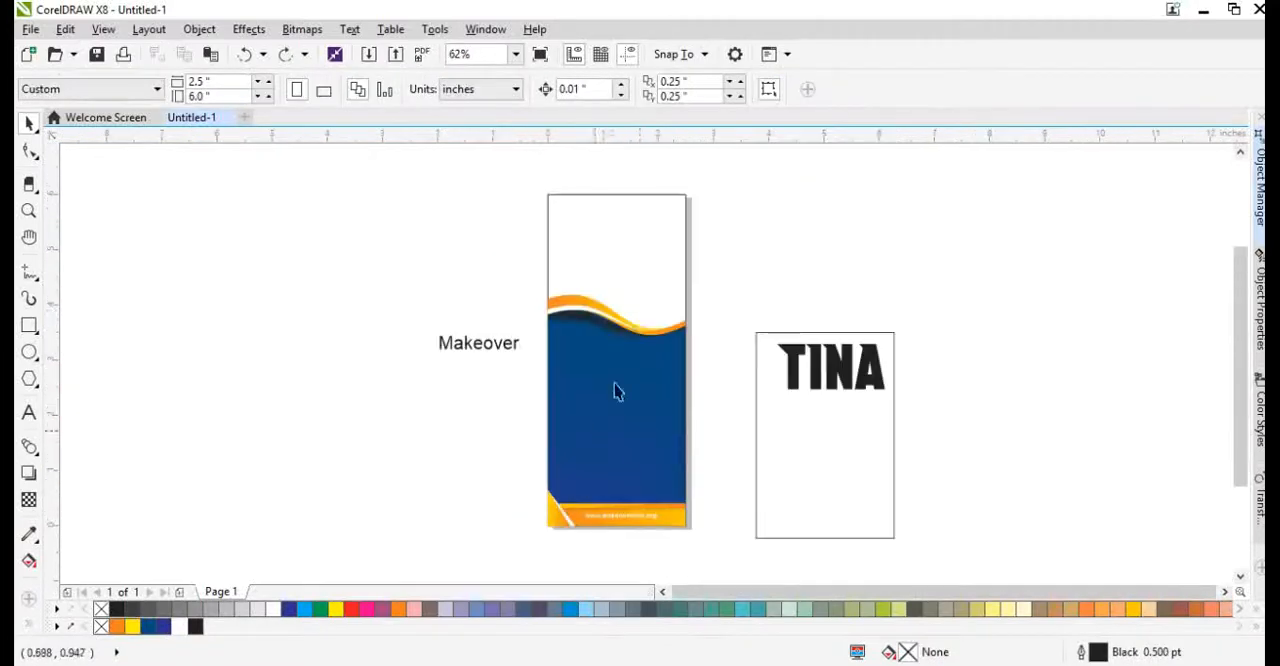
{"action": "scroll", "coordinate": [588, 346], "scroll_direction": "up", "scroll_amount": 1}
{"action": "scroll", "coordinate": [591, 246], "scroll_direction": "down", "scroll_amount": 1}
{"action": "scroll", "coordinate": [541, 370], "scroll_direction": "up", "scroll_amount": 1}
{"action": "scroll", "coordinate": [559, 290], "scroll_direction": "down", "scroll_amount": 4}
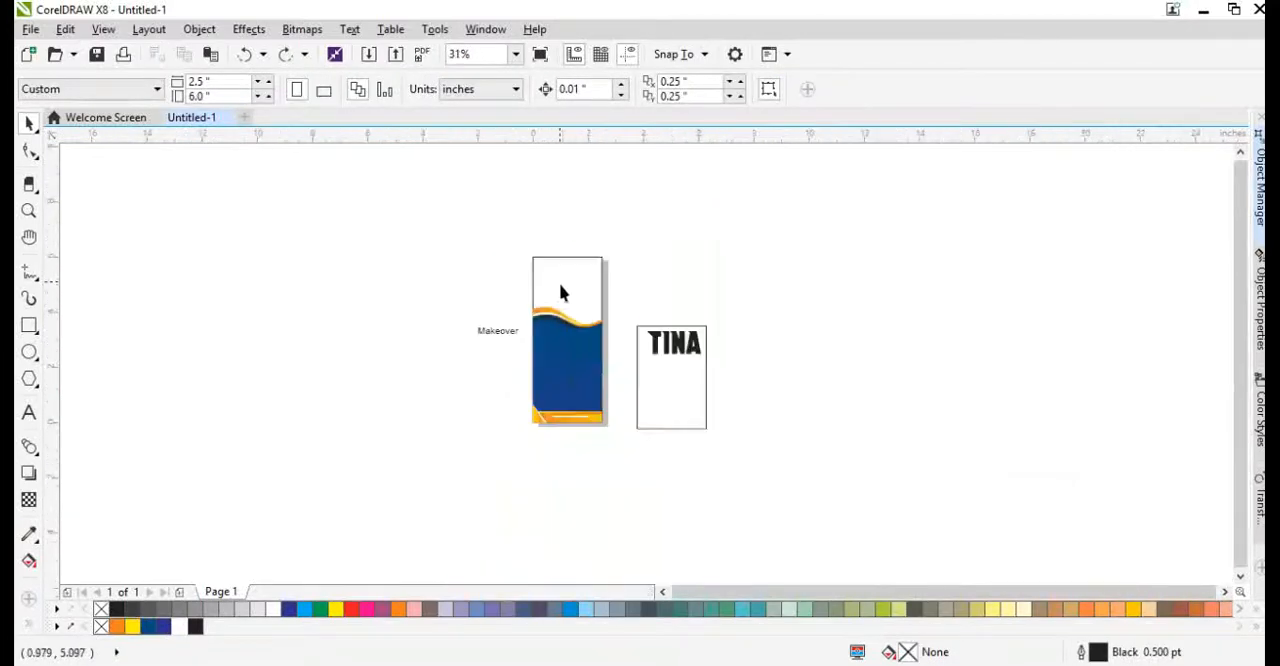
{"action": "scroll", "coordinate": [543, 440], "scroll_direction": "up", "scroll_amount": 3}
{"action": "scroll", "coordinate": [546, 391], "scroll_direction": "down", "scroll_amount": 3}
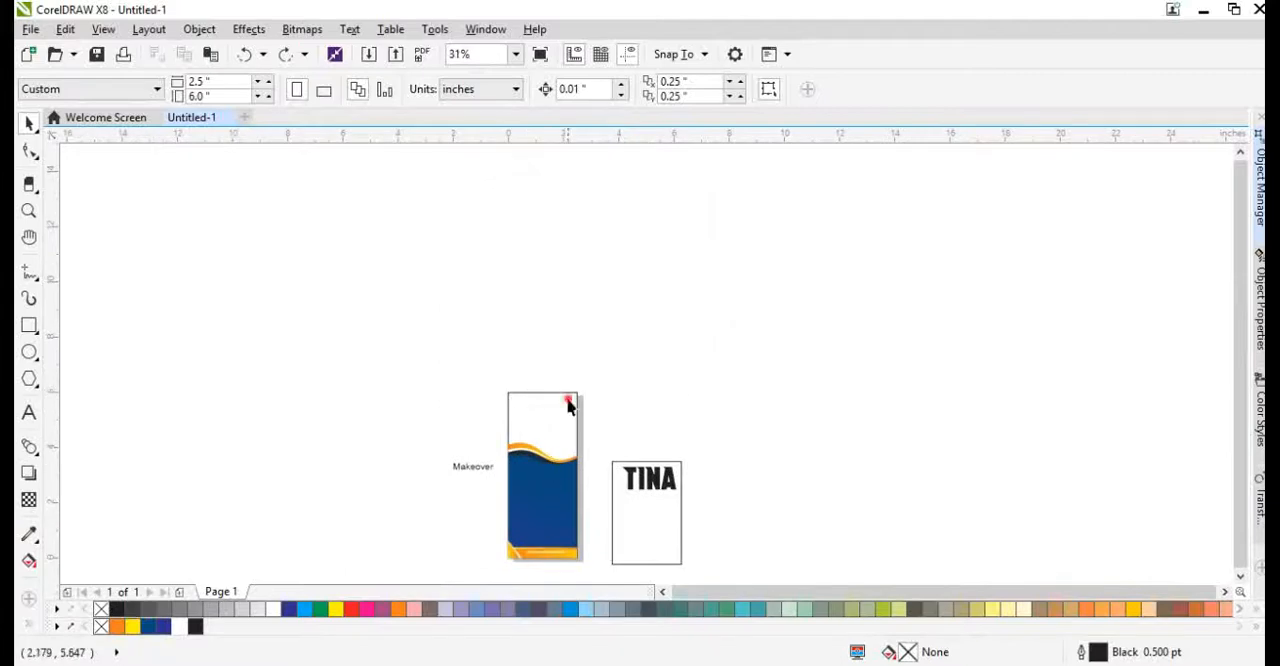
{"action": "left_click", "coordinate": [568, 401]}
{"action": "key", "text": "shift+F2"}
{"action": "left_click", "coordinate": [845, 307]}
{"action": "key", "text": "ctrl+z"}
{"action": "key", "text": "ctrl+shift+z"}
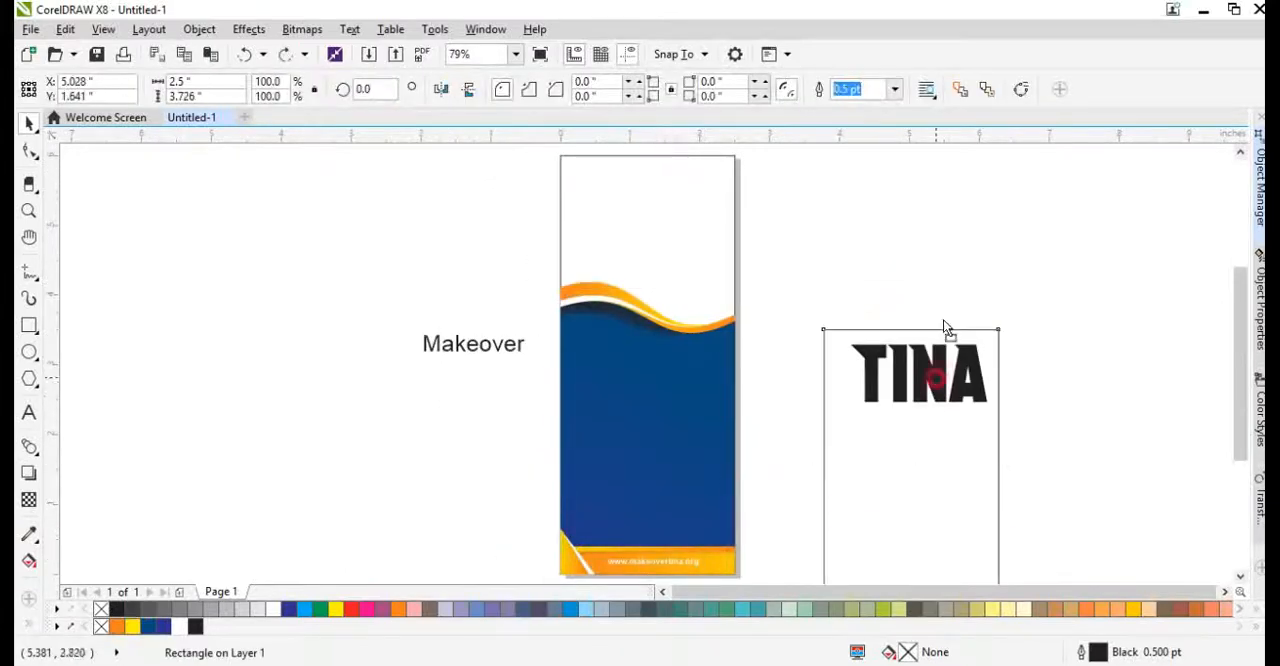
Move the empty rectangle beside the page farther away and place the TINA text on the blue area below the waves.
{"action": "left_click_drag", "start_coordinate": [943, 321], "coordinate": [949, 260]}
{"action": "left_click_drag", "start_coordinate": [888, 429], "coordinate": [1022, 460]}
{"action": "left_click_drag", "start_coordinate": [909, 402], "coordinate": [641, 402]}
{"action": "scroll", "coordinate": [644, 353], "scroll_direction": "up", "scroll_amount": 2}
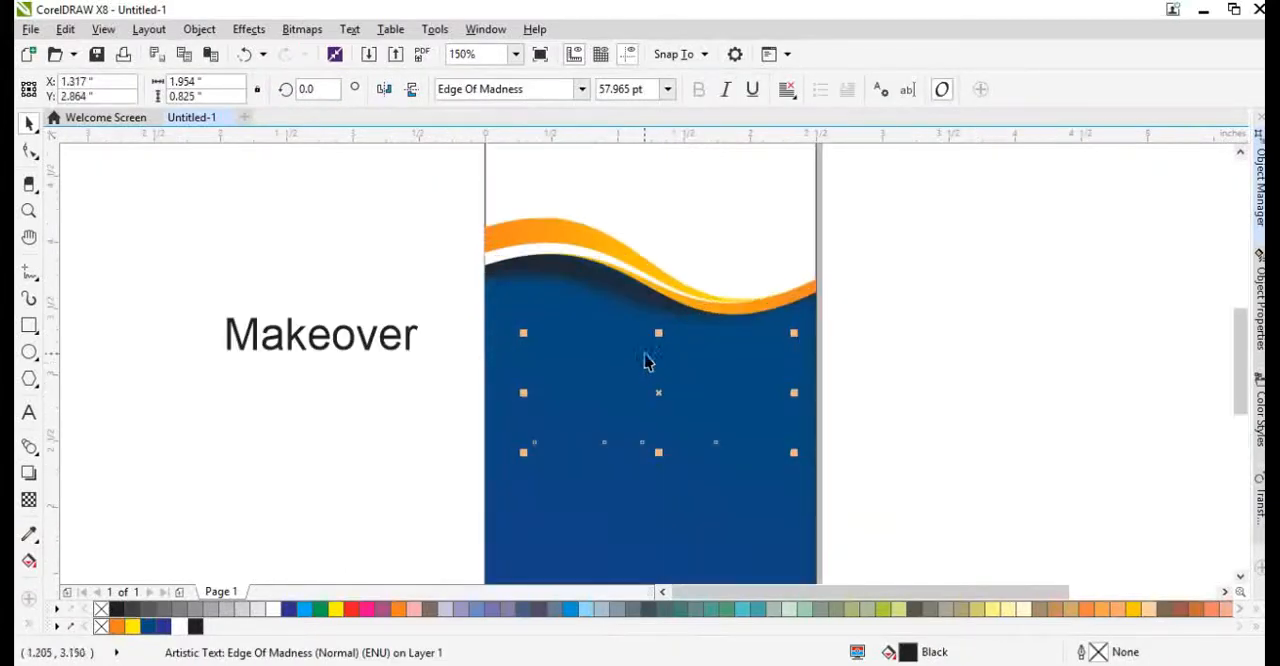
Scale the TINA text to about 53.7 pt and centre it horizontally on the blue shape.
{"action": "left_click_drag", "start_coordinate": [795, 455], "coordinate": [740, 438]}
{"action": "left_click", "coordinate": [791, 425], "text": "shift"}
{"action": "key", "text": "c"}
{"action": "left_click", "coordinate": [877, 432]}
Colour the TINA text orange and apply a vertical fountain fill fading to white below the letters.
{"action": "left_click", "coordinate": [125, 628]}
{"action": "scroll", "coordinate": [600, 460], "scroll_direction": "up", "scroll_amount": 3}
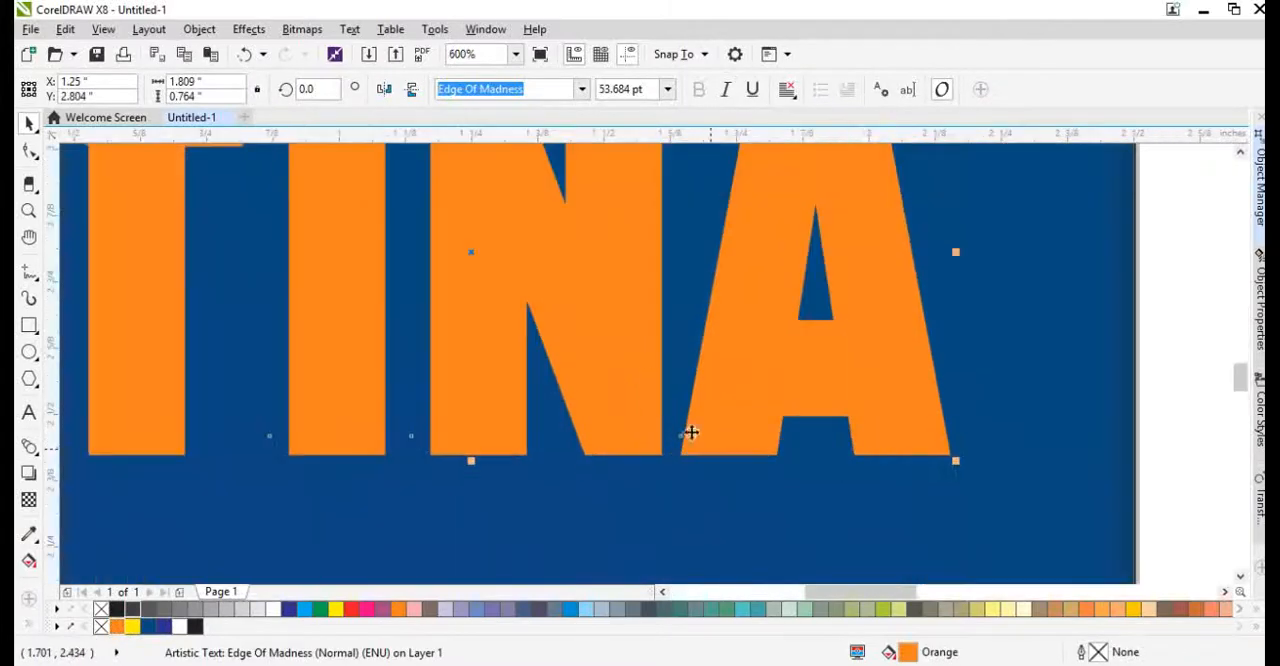
{"action": "scroll", "coordinate": [691, 434], "scroll_direction": "down", "scroll_amount": 1}
{"action": "key", "text": "g"}
{"action": "left_click_drag", "start_coordinate": [451, 216], "coordinate": [469, 514]}
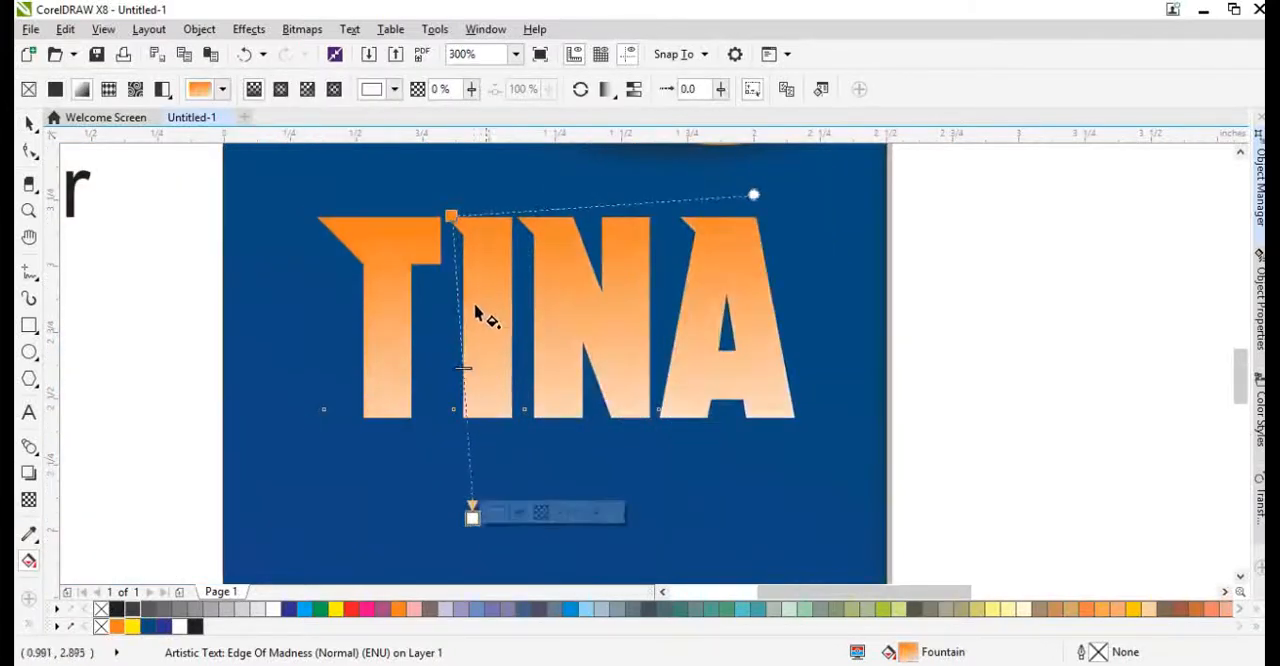
{"action": "key", "text": "space"}
Draw an ellipse about 2.5 by 1.03 inches over the lower half of TINA, intersect it with the text and delete the ellipse.
{"action": "left_click", "coordinate": [29, 352]}
{"action": "mouse_move", "coordinate": [240, 283]}
{"action": "left_mouse_down"}
{"action": "mouse_move", "coordinate": [943, 551]}
{"action": "mouse_move", "coordinate": [904, 556]}
{"action": "left_mouse_up"}
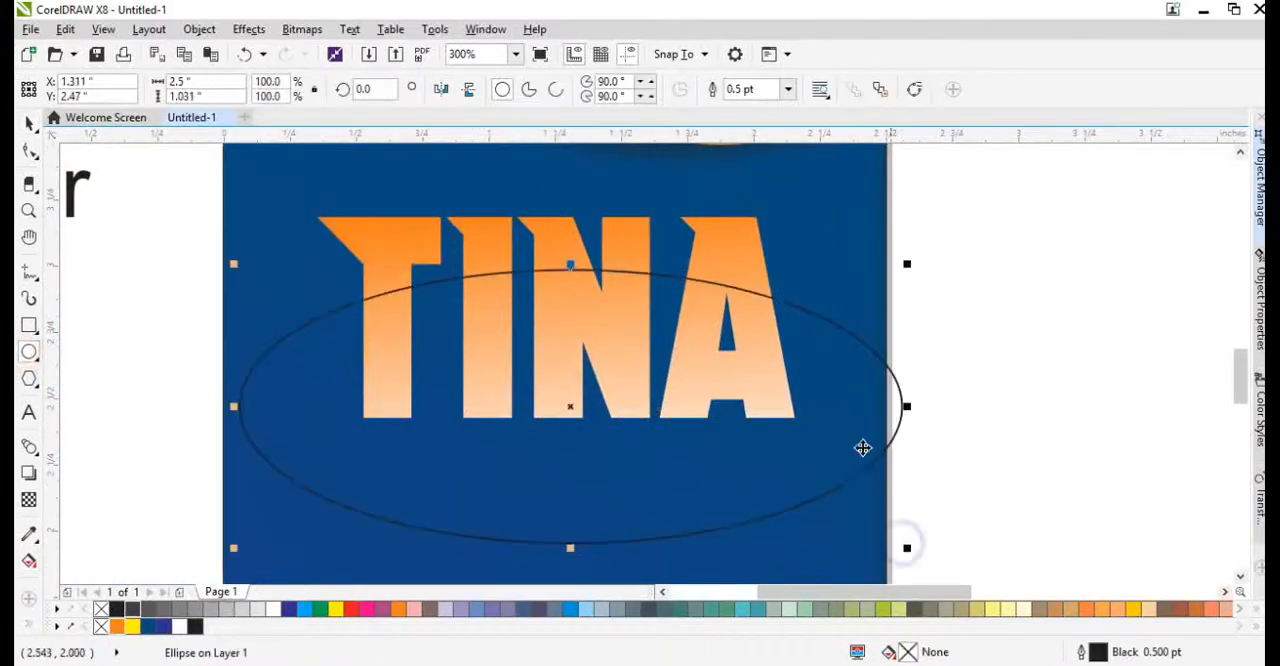
{"action": "key", "text": "space"}
{"action": "left_click", "coordinate": [754, 323], "text": "shift"}
{"action": "left_click", "coordinate": [808, 377]}
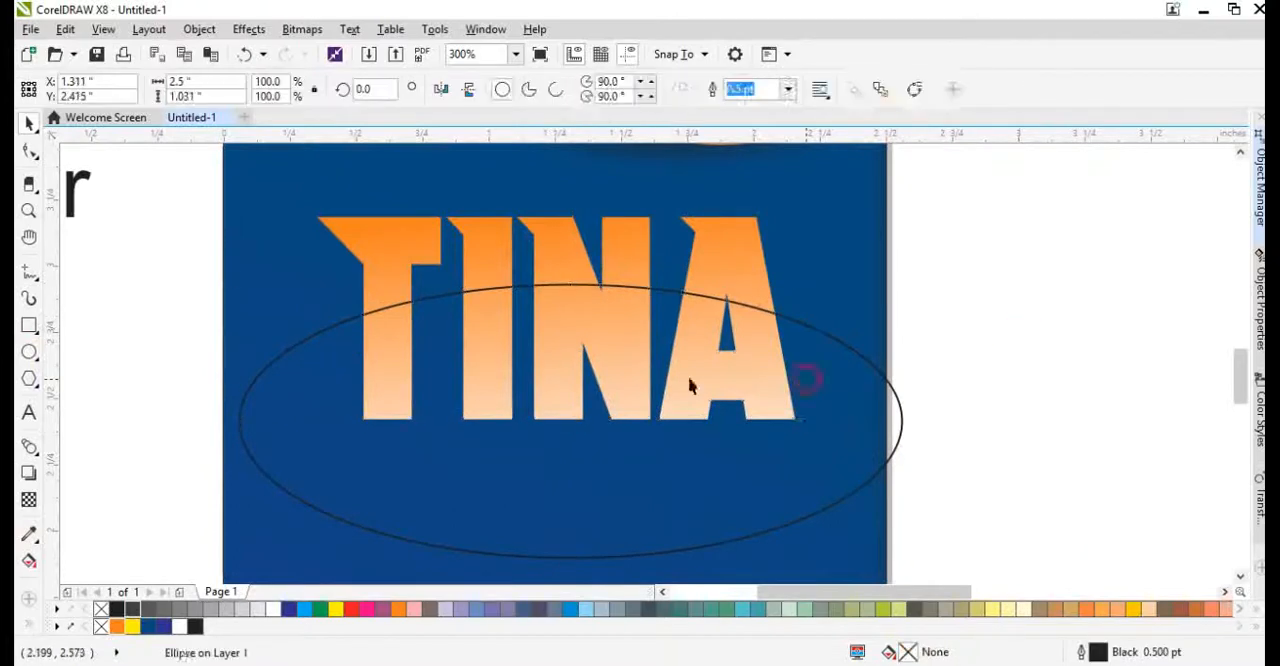
{"action": "key", "text": "Delete"}
Give the intersected lower part of TINA a vertical fountain fill from pink below the letters to white at the curved upper edge.
{"action": "left_click", "coordinate": [645, 374]}
{"action": "key", "text": "g"}
{"action": "left_click_drag", "start_coordinate": [568, 425], "coordinate": [560, 284]}
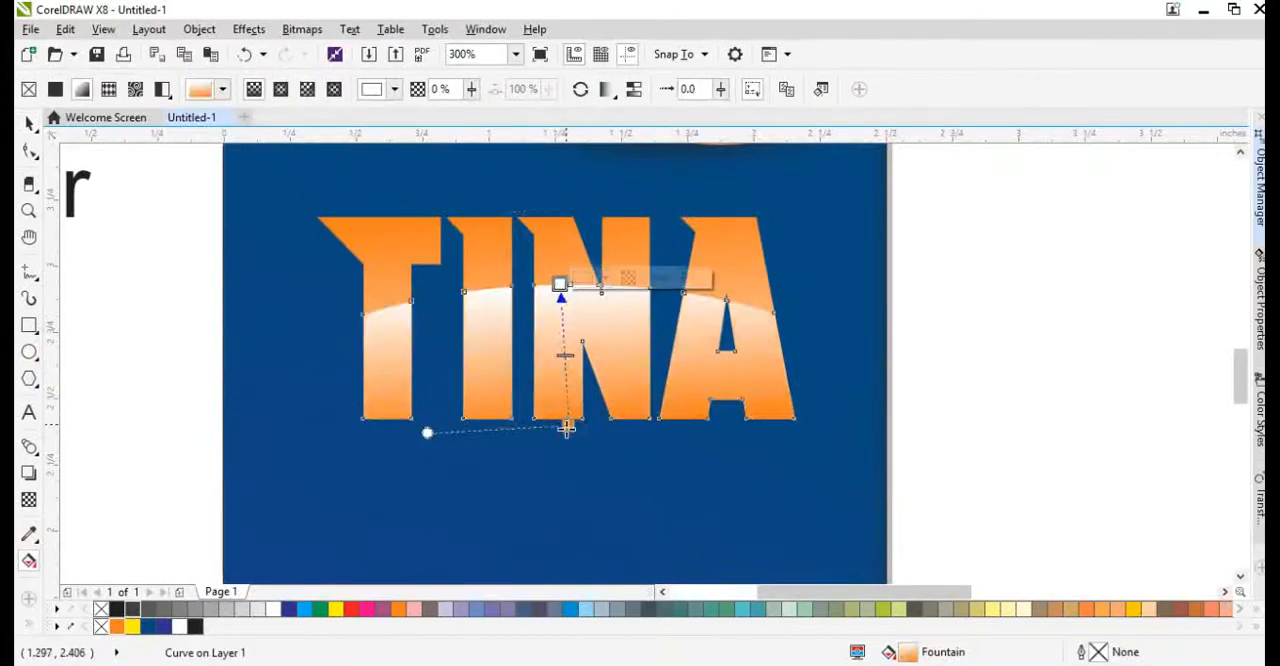
{"action": "left_click_drag", "start_coordinate": [567, 428], "coordinate": [565, 465]}
{"action": "left_click", "coordinate": [375, 610]}
Move the start of the main TINA text's fountain fill above the letters and change its orange end to pink.
{"action": "left_click", "coordinate": [620, 258]}
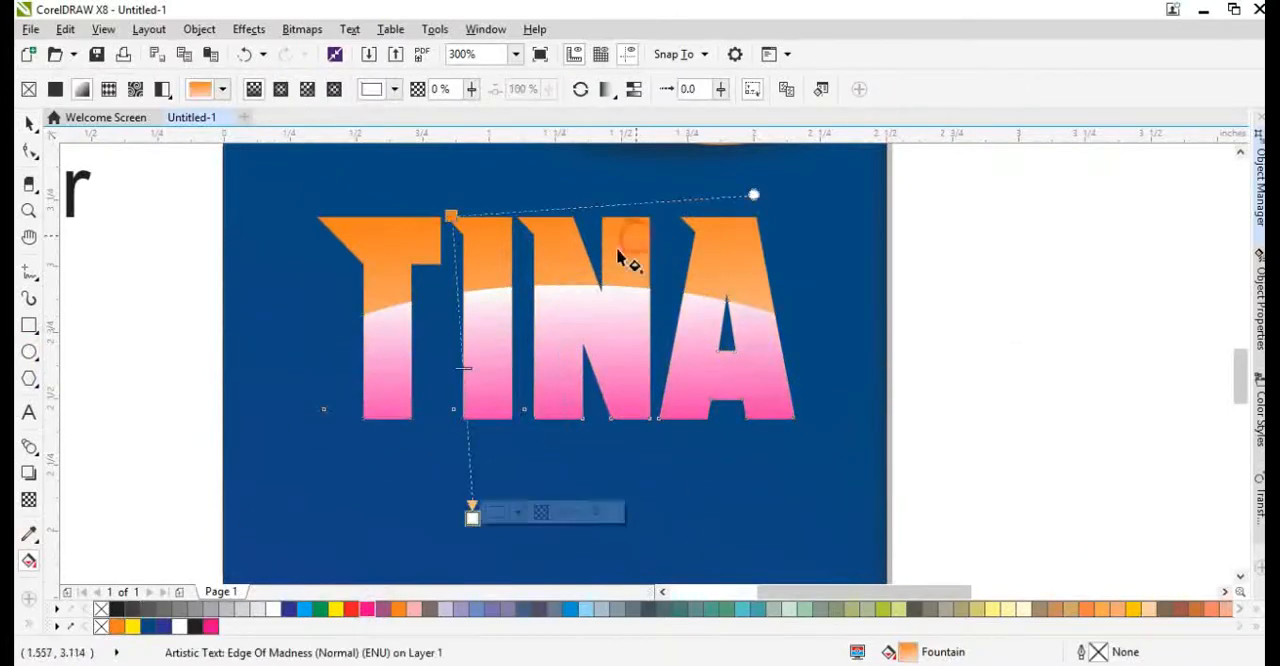
{"action": "left_click_drag", "start_coordinate": [452, 214], "coordinate": [460, 126]}
{"action": "left_click", "coordinate": [370, 612]}
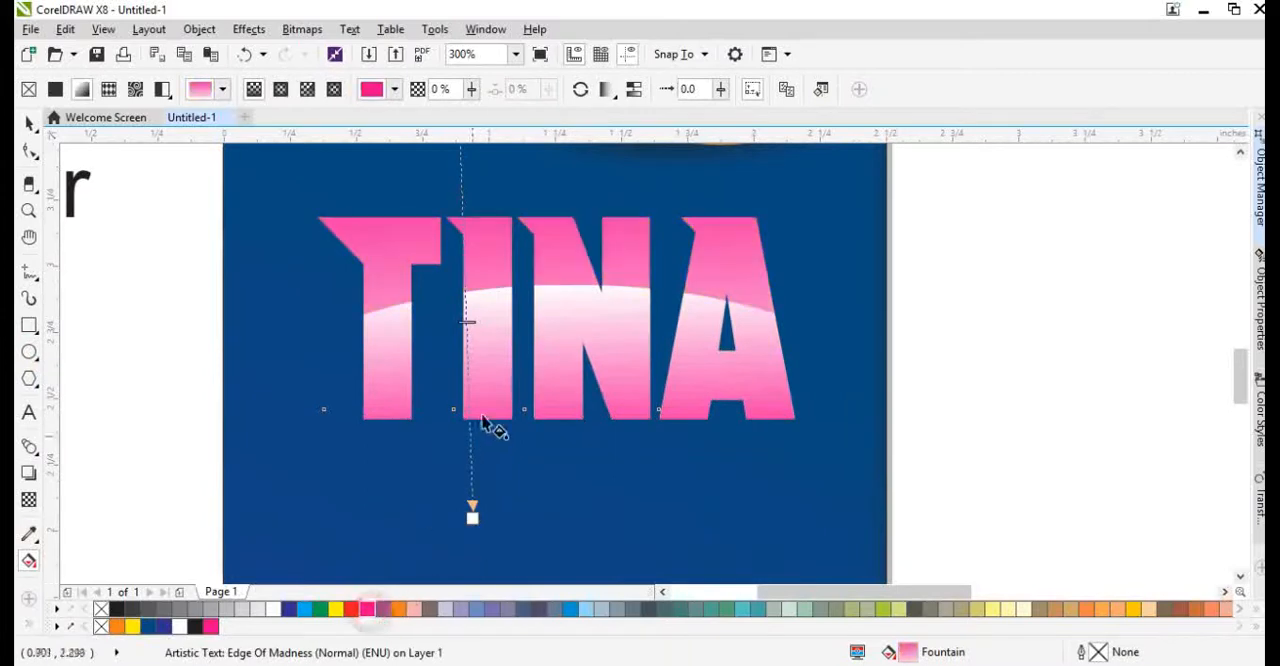
Move the blue background shape about 0.11 inches to the right.
{"action": "scroll", "coordinate": [483, 417], "scroll_direction": "down", "scroll_amount": 1}
{"action": "key", "text": "space"}
{"action": "left_click", "coordinate": [541, 377], "text": "shift"}
{"action": "left_click_drag", "start_coordinate": [656, 432], "coordinate": [670, 432]}
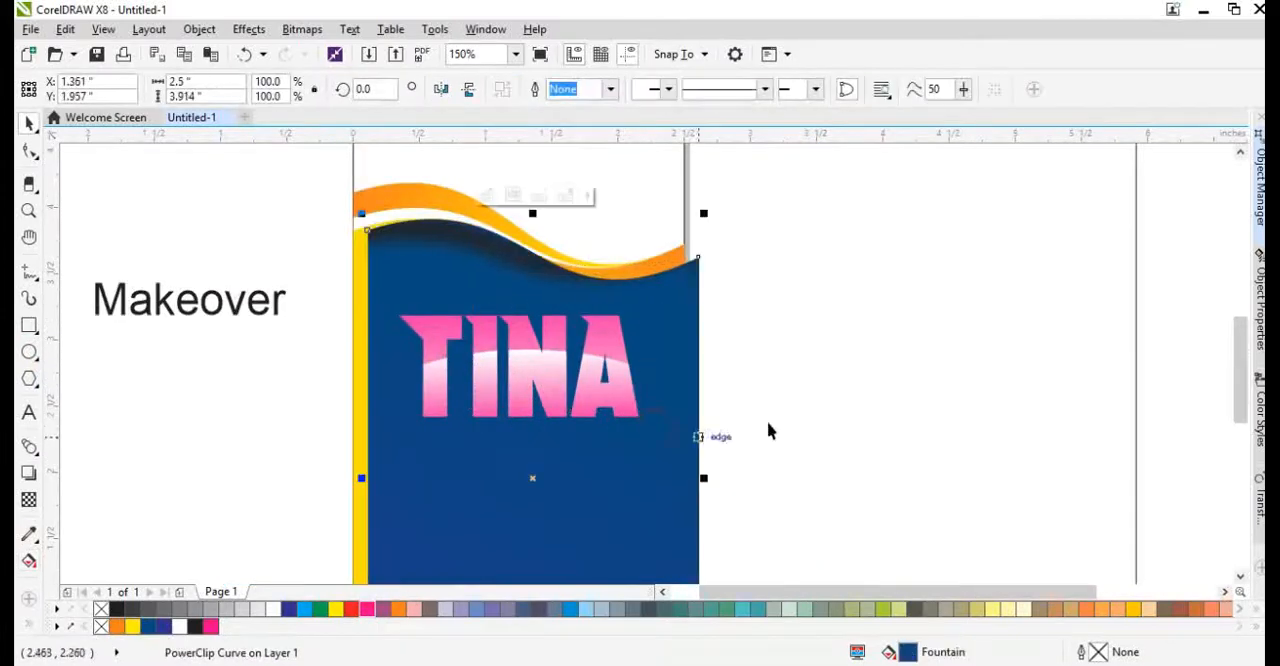
{"action": "left_click", "coordinate": [773, 415]}
Convert the TINA text to curves and stretch the lower corner node of the T's crossbar outward to the left.
{"action": "scroll", "coordinate": [433, 333], "scroll_direction": "up", "scroll_amount": 1}
{"action": "left_click", "coordinate": [432, 333]}
{"action": "left_click", "coordinate": [432, 333], "text": "alt"}
{"action": "key", "text": "F10"}
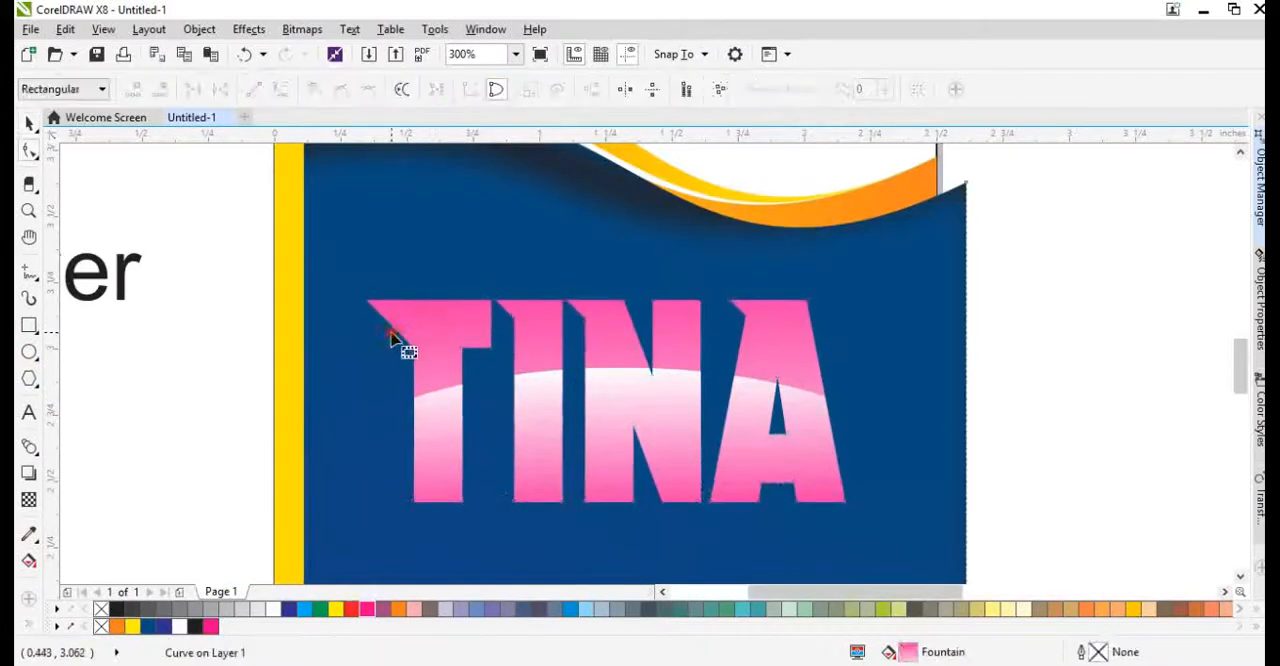
{"action": "left_click", "coordinate": [399, 340]}
{"action": "left_click_drag", "start_coordinate": [399, 340], "coordinate": [328, 350]}
{"action": "scroll", "coordinate": [325, 352], "scroll_direction": "up", "scroll_amount": 1}
{"action": "key", "text": "Down"}
{"action": "scroll", "coordinate": [360, 350], "scroll_direction": "down", "scroll_amount": 2}
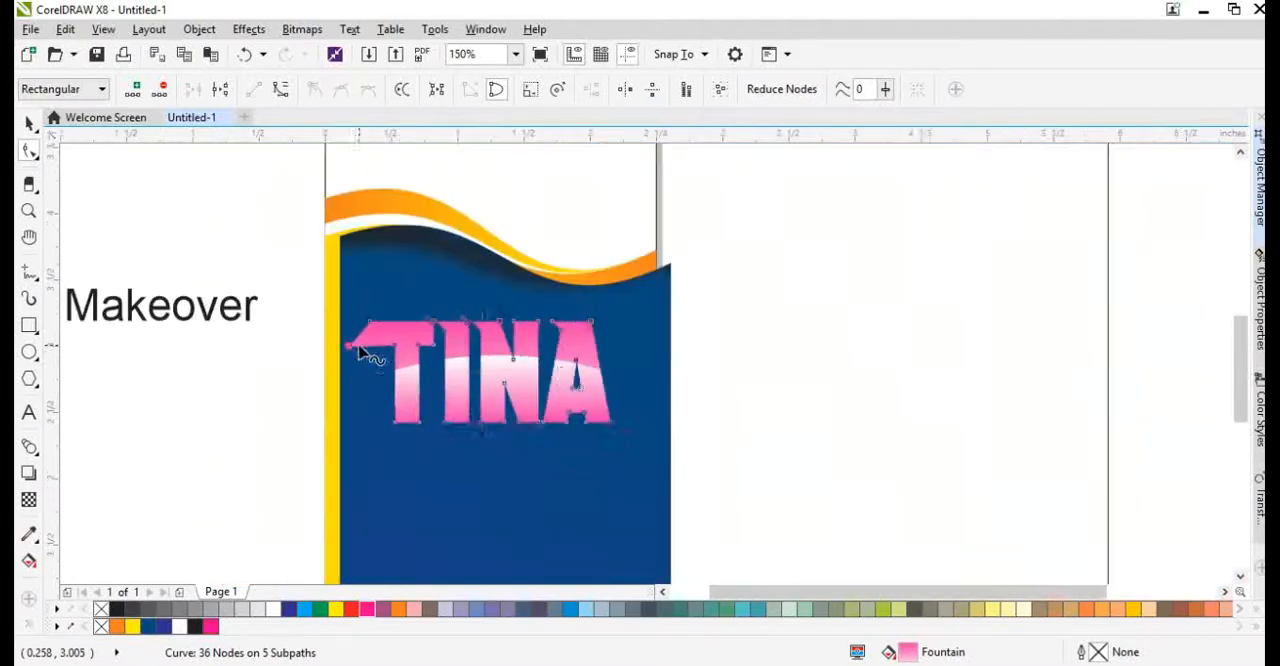
{"action": "key", "text": "space"}
{"action": "left_click", "coordinate": [734, 396]}
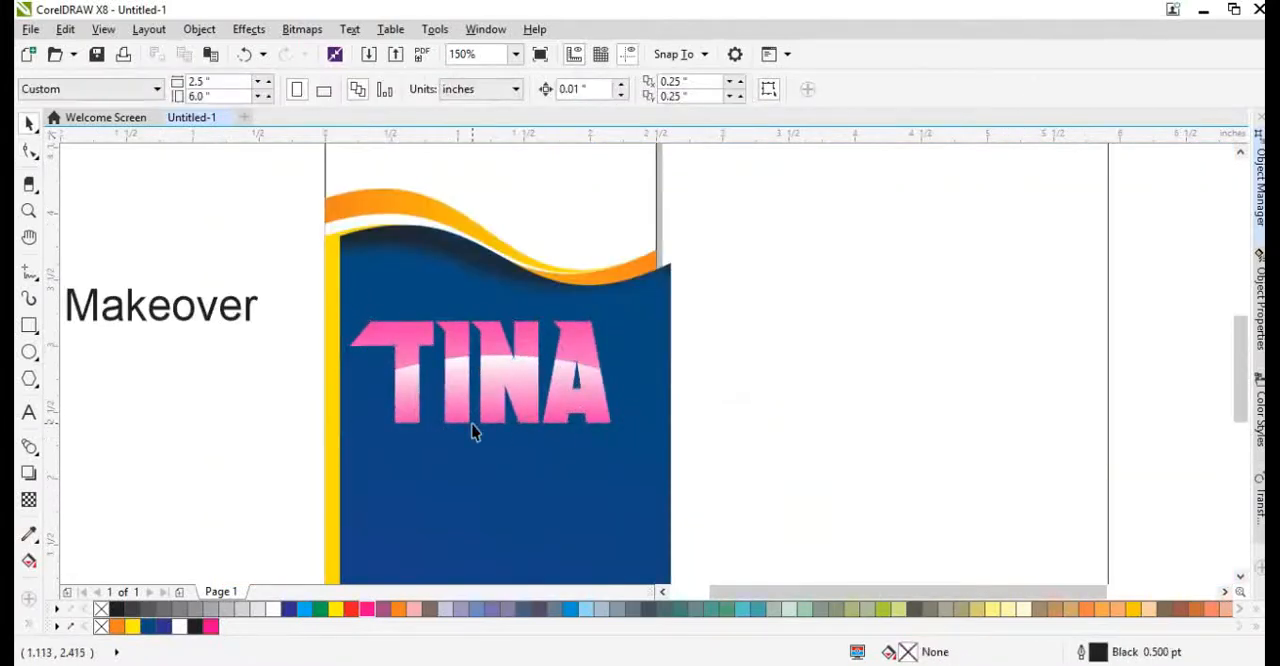
Move the blue background shape back into line with the page's width.
{"action": "scroll", "coordinate": [468, 440], "scroll_direction": "down", "scroll_amount": 1}
{"action": "scroll", "coordinate": [477, 437], "scroll_direction": "up", "scroll_amount": 1}
{"action": "left_click", "coordinate": [477, 437]}
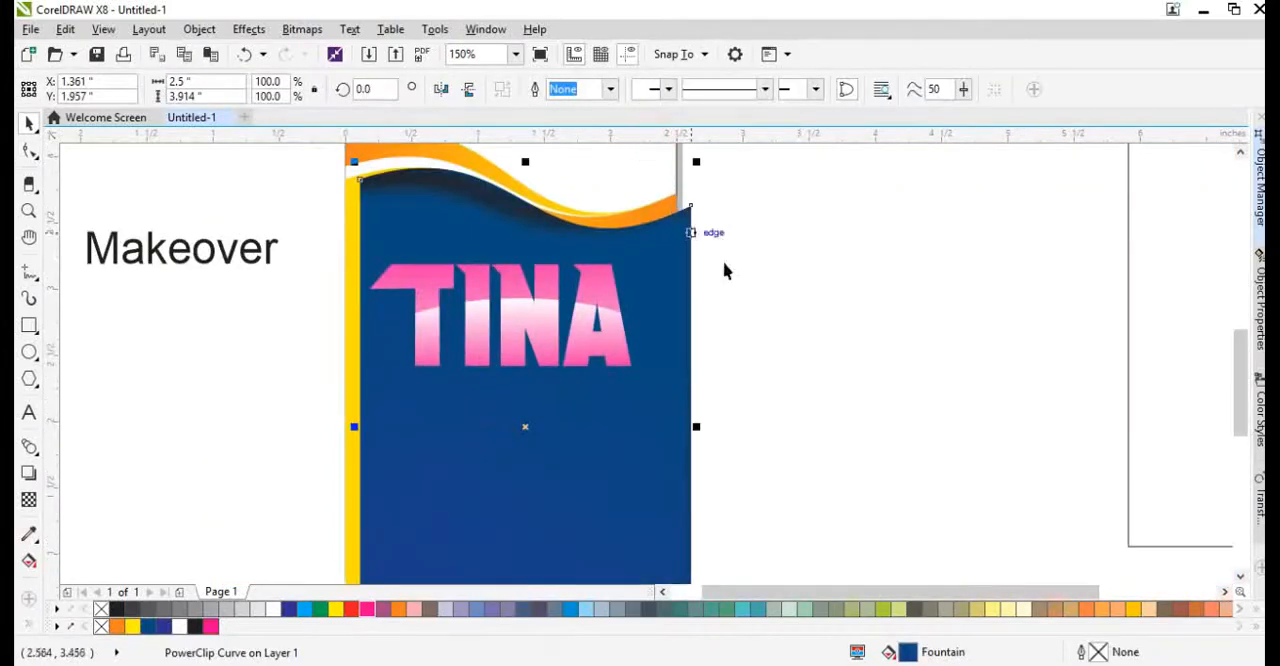
{"action": "left_click", "coordinate": [789, 309]}
{"action": "scroll", "coordinate": [575, 290], "scroll_direction": "down", "scroll_amount": 1}
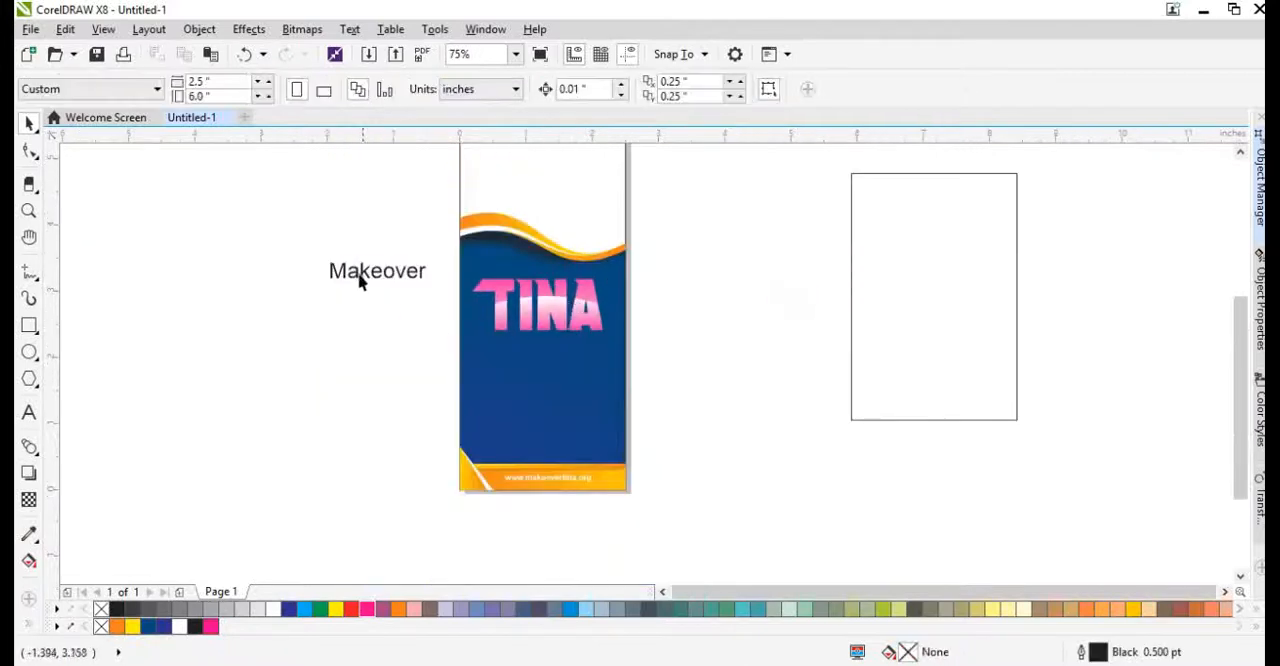
Move the Makeover text onto the blue background just beneath TINA and fill it white.
{"action": "left_click_drag", "start_coordinate": [360, 283], "coordinate": [590, 318]}
{"action": "scroll", "coordinate": [529, 360], "scroll_direction": "up", "scroll_amount": 2}
{"action": "left_click", "coordinate": [179, 626]}
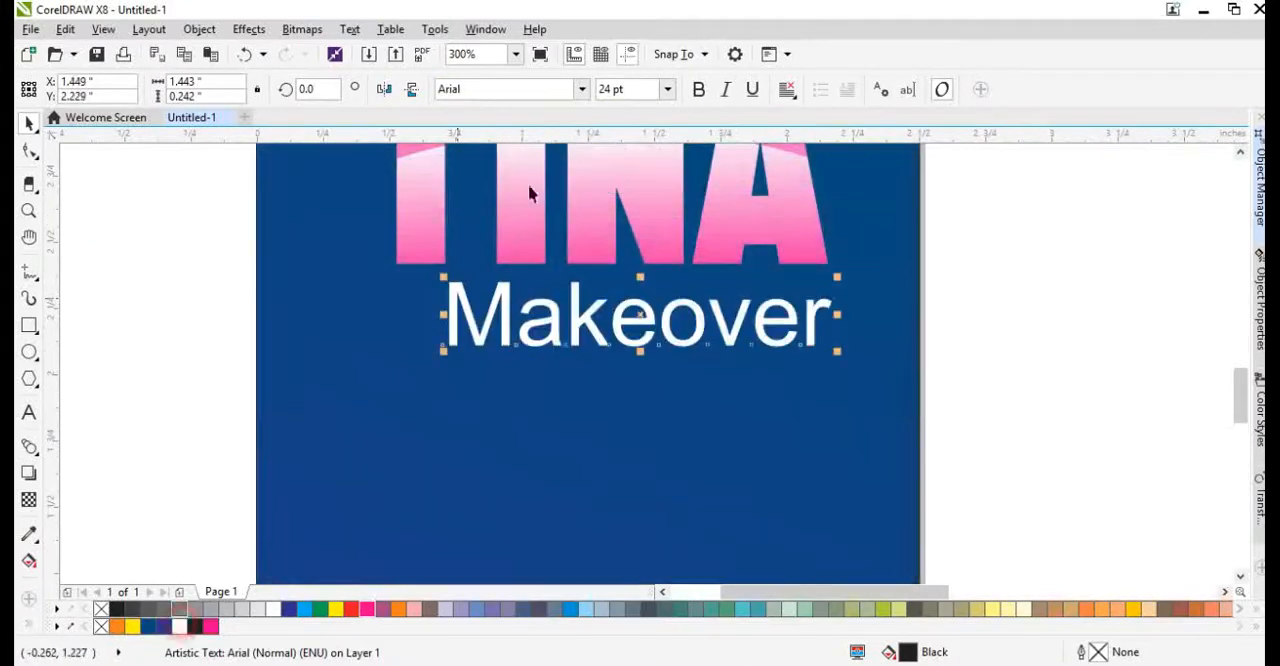
Set the Makeover text's font to Back to Black Demo.
{"action": "left_click", "coordinate": [489, 90]}
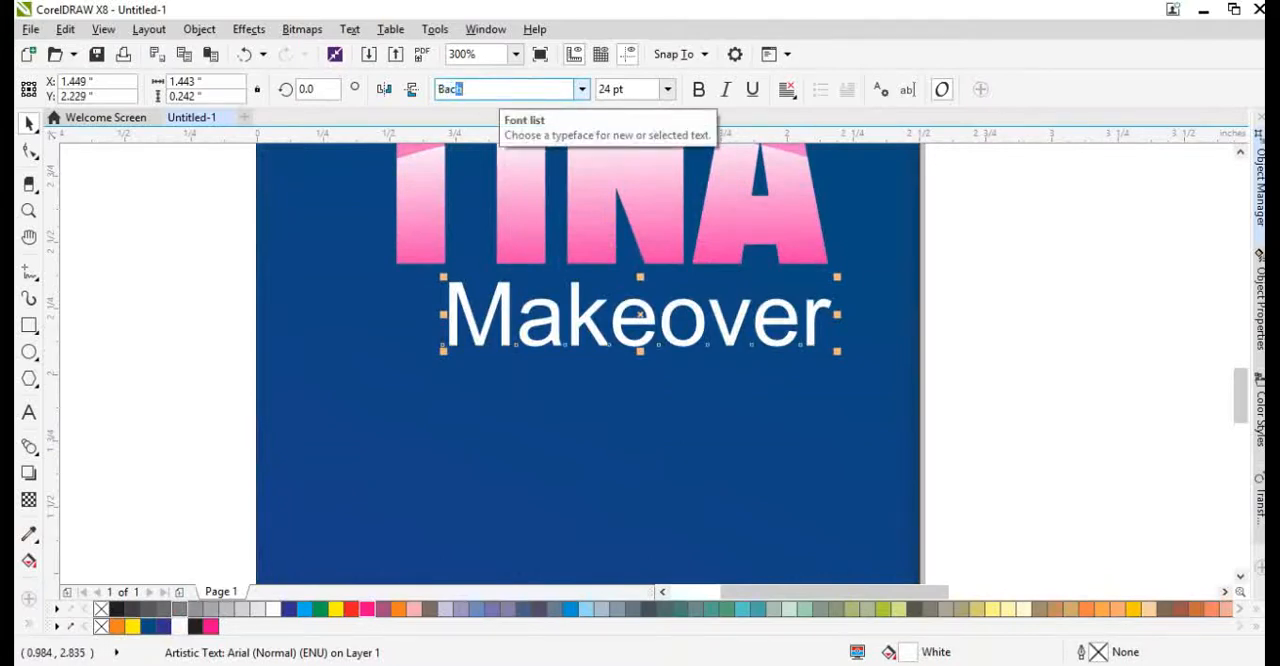
{"action": "key", "text": "Down"}
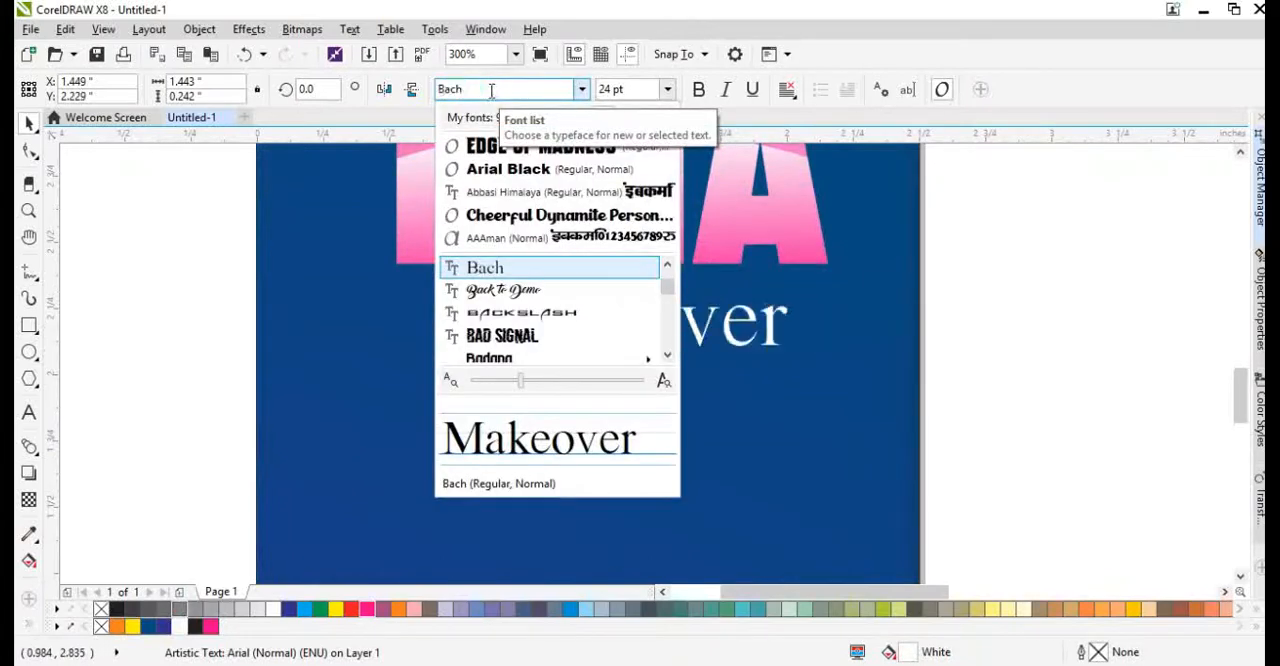
{"action": "key", "text": "Down"}
{"action": "key", "text": "Return"}
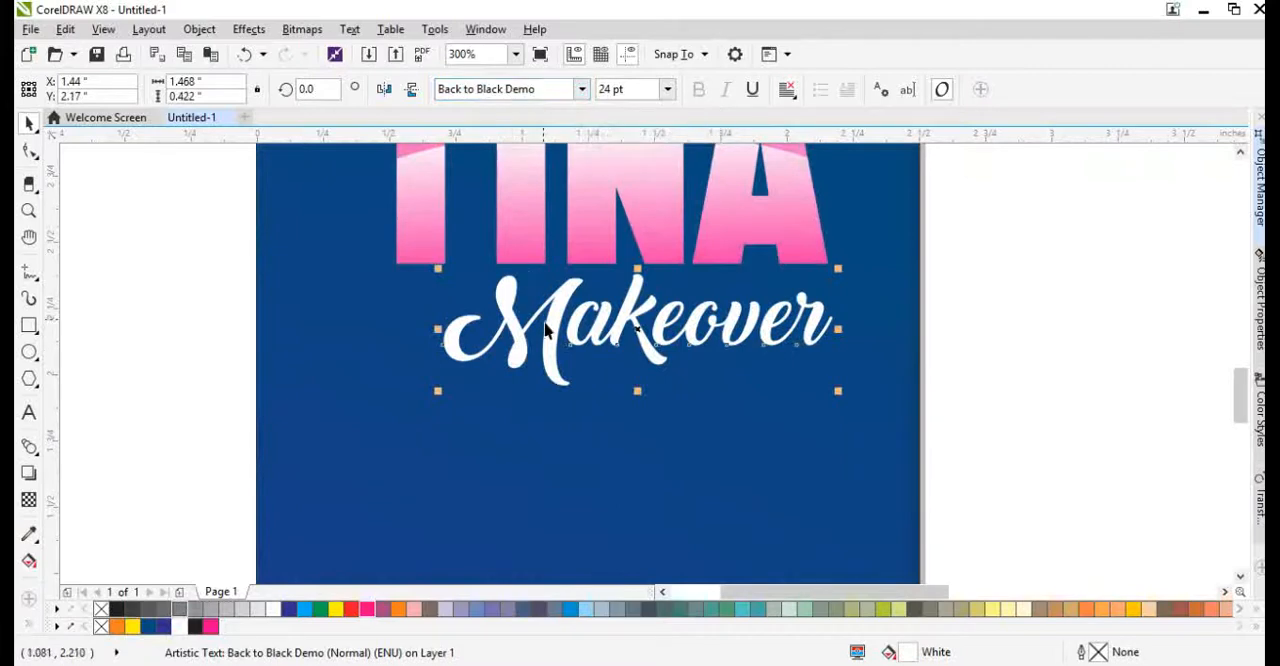
Change Makeover's initial to a lowercase m and centre the text horizontally on the blue background.
{"action": "key", "text": "shift+Left"}
{"action": "type", "text": "m"}
{"action": "left_click_drag", "start_coordinate": [766, 374], "coordinate": [844, 392]}
{"action": "scroll", "coordinate": [700, 367], "scroll_direction": "down", "scroll_amount": 2}
{"action": "left_click", "coordinate": [863, 394]}
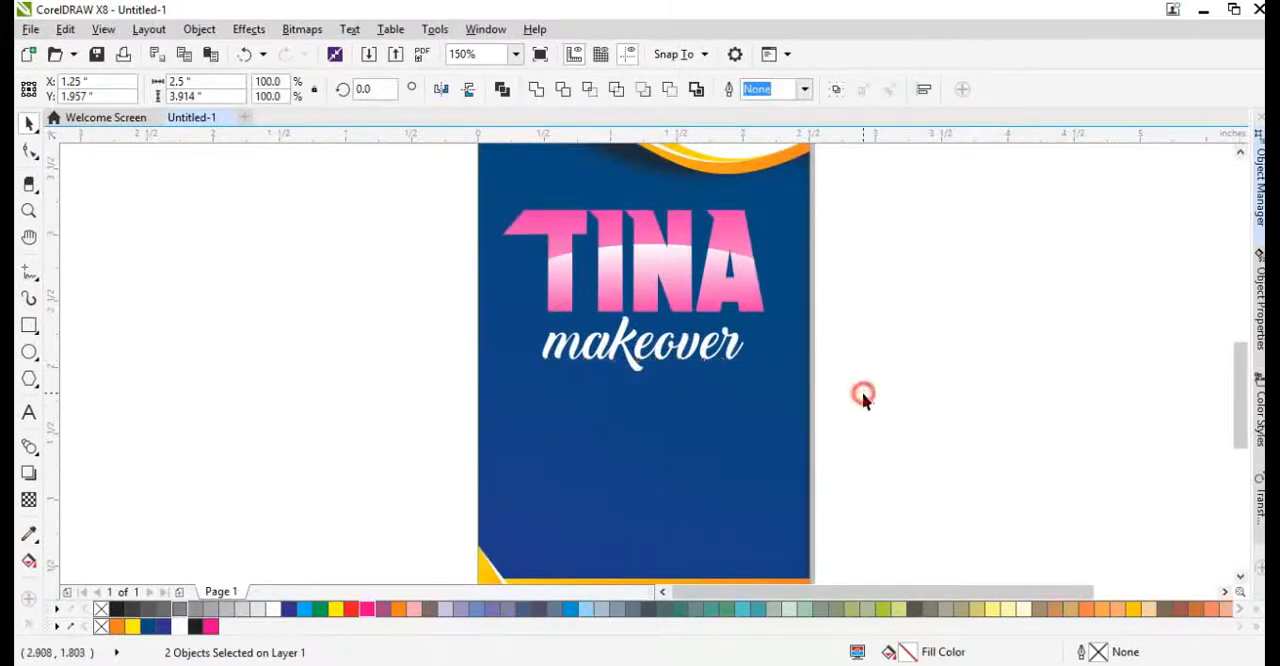
Draw a circle below the makeover text, set its size to 2 inches, and scale it down to about 0.83 inch.
{"action": "scroll", "coordinate": [621, 400], "scroll_direction": "down", "scroll_amount": 2}
{"action": "scroll", "coordinate": [645, 405], "scroll_direction": "up", "scroll_amount": 4}
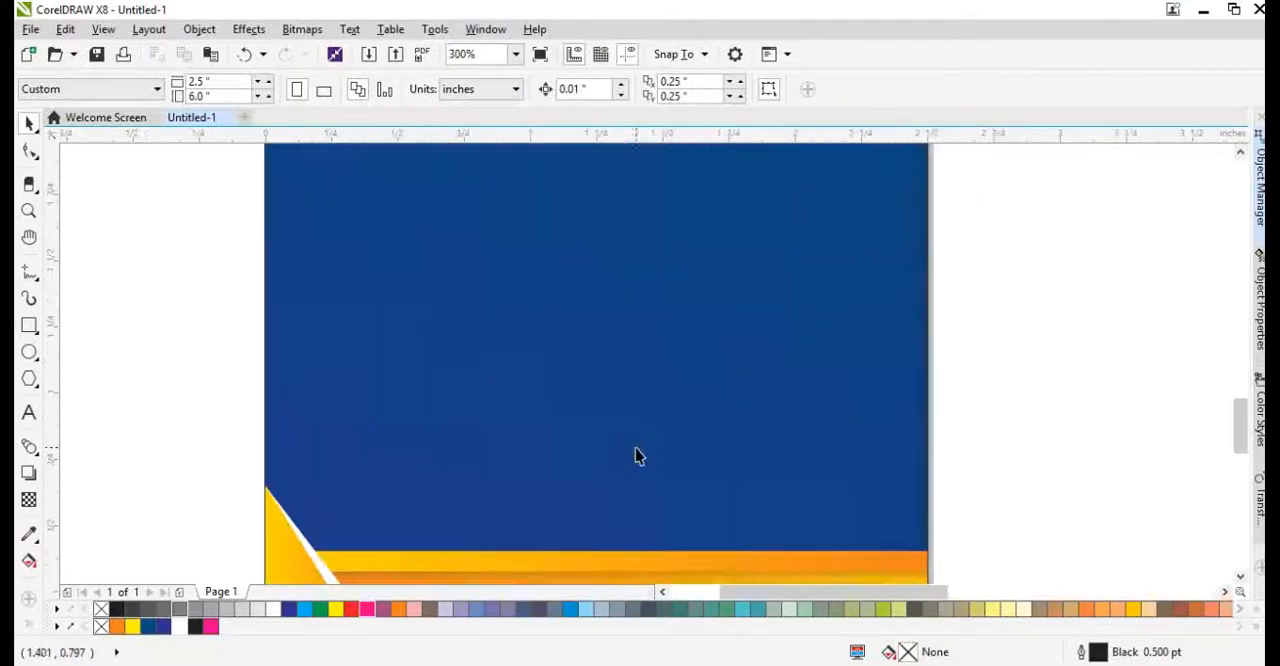
{"action": "scroll", "coordinate": [400, 335], "scroll_direction": "down", "scroll_amount": 2}
{"action": "scroll", "coordinate": [397, 335], "scroll_direction": "up", "scroll_amount": 2}
{"action": "left_click", "coordinate": [29, 352]}
{"action": "left_click_drag", "start_coordinate": [291, 227], "coordinate": [528, 472]}
{"action": "type", "text": "2"}
{"action": "key", "text": "Return"}
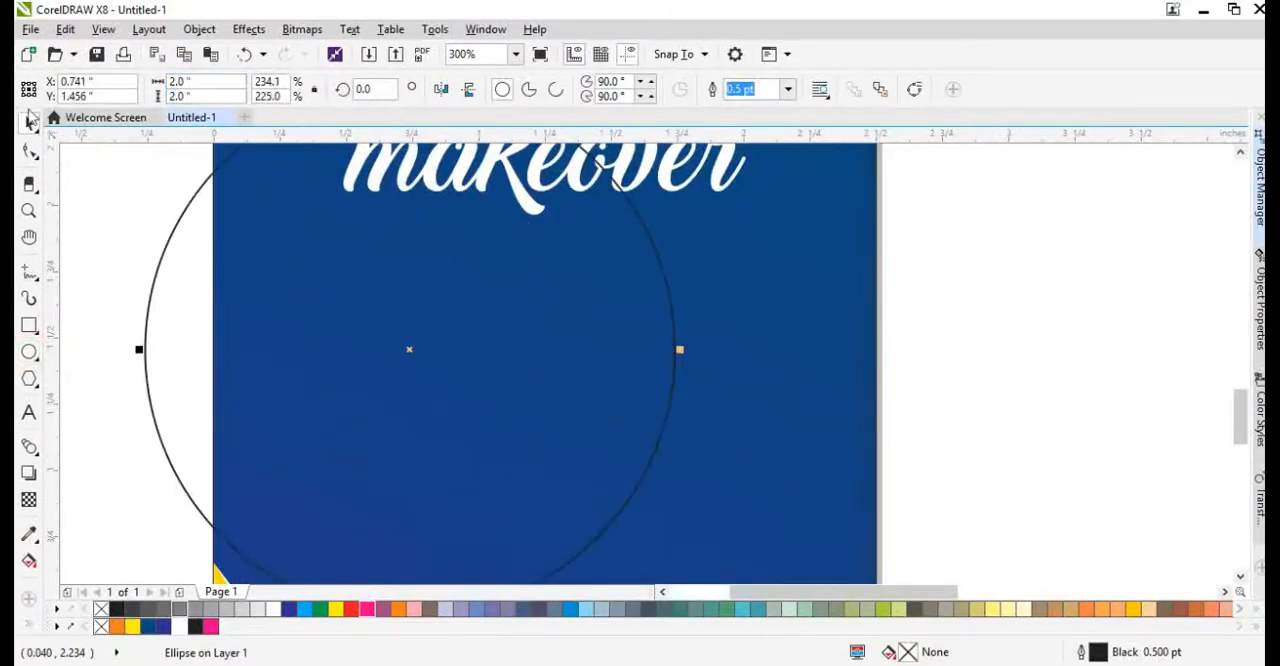
{"action": "scroll", "coordinate": [478, 214], "scroll_direction": "down", "scroll_amount": 2}
{"action": "left_click_drag", "start_coordinate": [528, 179], "coordinate": [446, 260]}
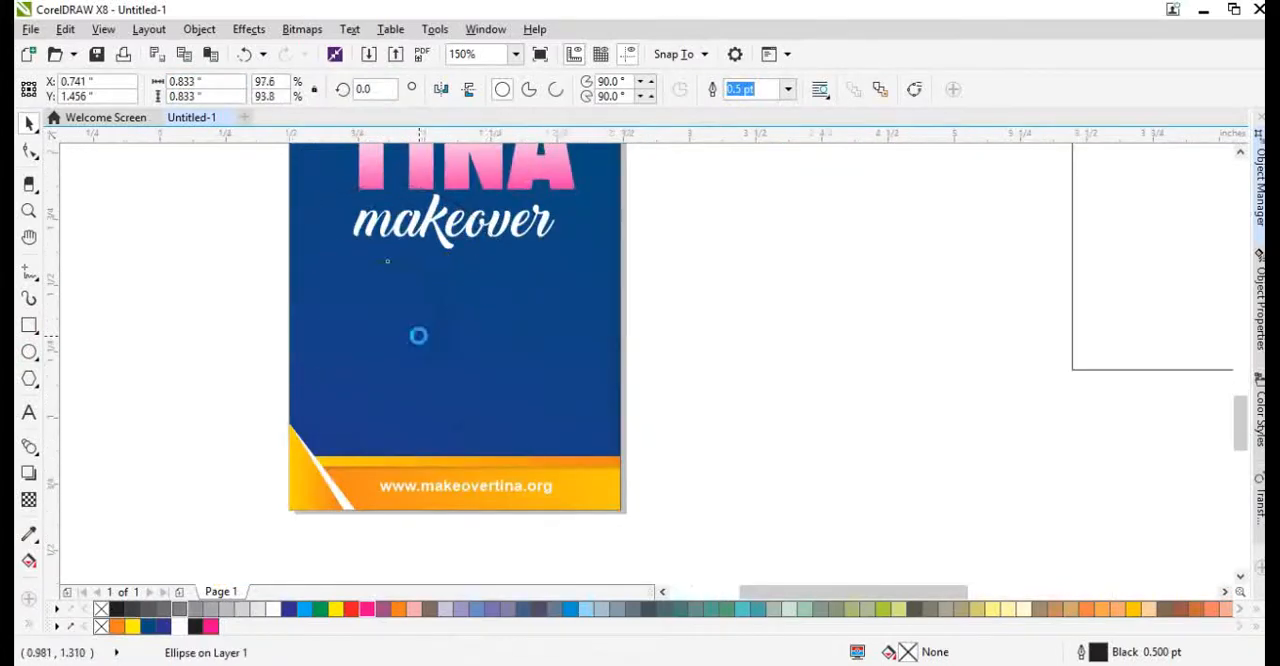
{"action": "scroll", "coordinate": [420, 334], "scroll_direction": "up", "scroll_amount": 2}
Fill the circle white and remove its outline.
{"action": "left_click", "coordinate": [179, 626]}
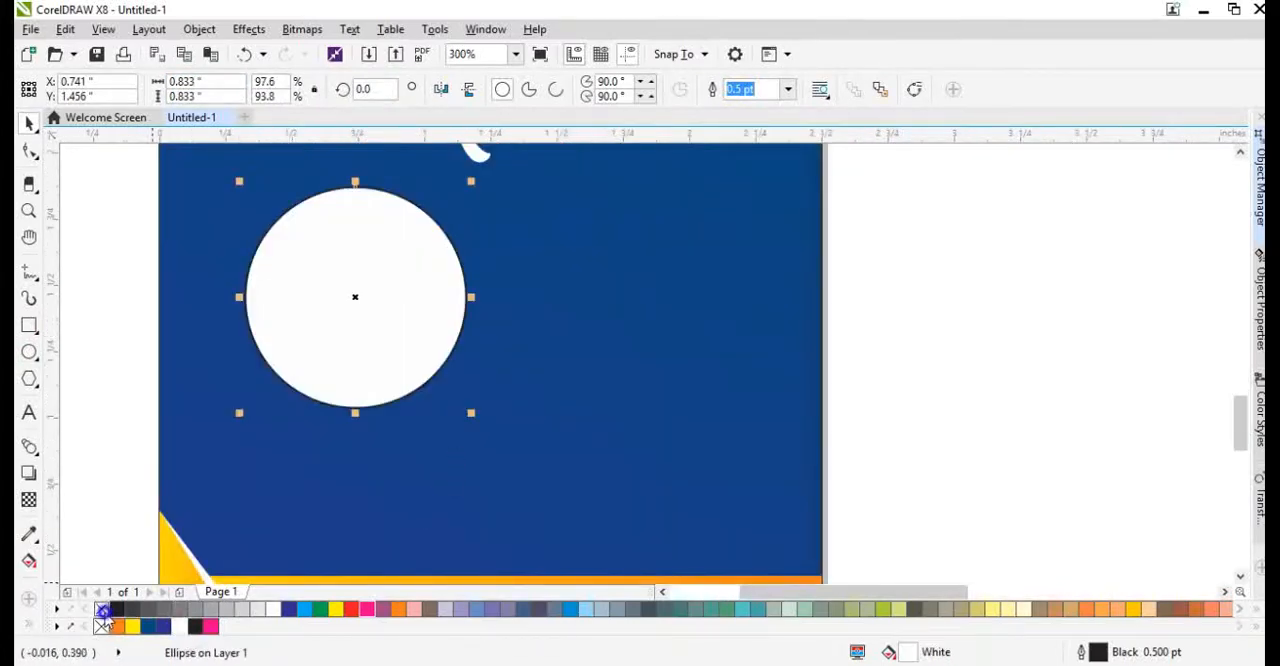
{"action": "right_click", "coordinate": [101, 610]}
{"action": "left_click", "coordinate": [476, 428]}
Create a black copy of the white circle, enlarged from the centre to about 0.92 inch.
{"action": "left_click", "coordinate": [400, 374]}
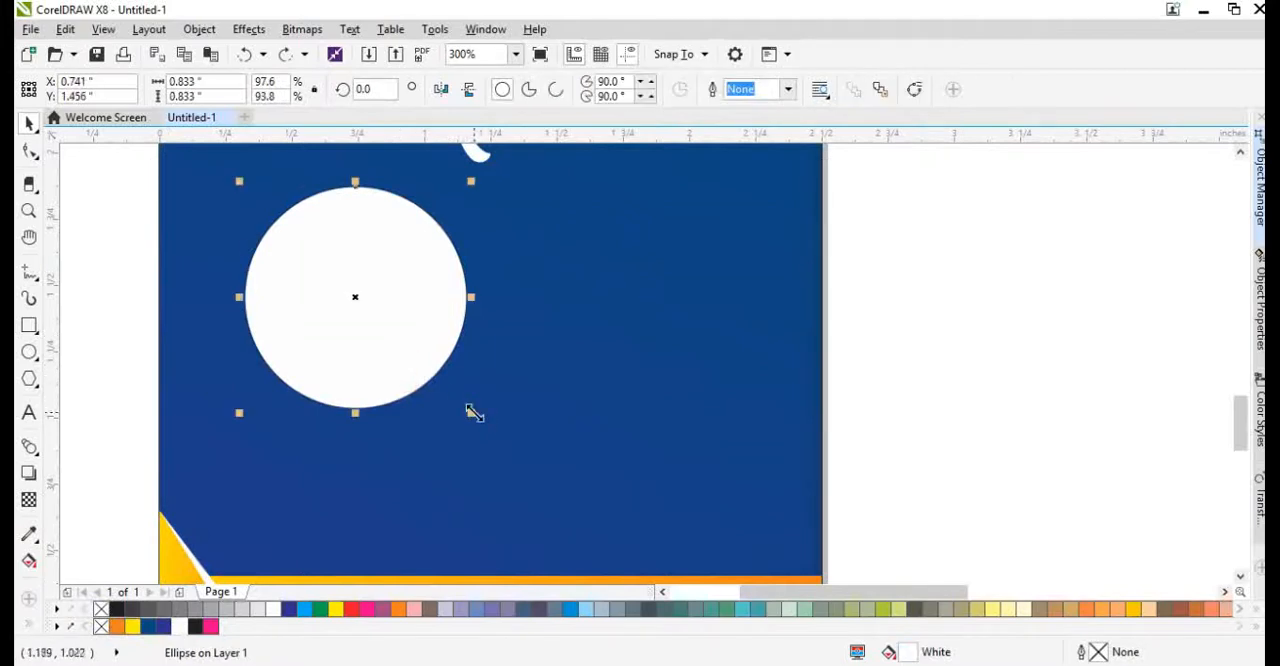
{"action": "left_click_drag", "start_coordinate": [474, 411], "coordinate": [483, 425]}
{"action": "left_click", "coordinate": [195, 626]}
Convert the black circle to a bitmap and apply a Gaussian Blur to make a soft shadow behind the white circle.
{"action": "left_click", "coordinate": [302, 29]}
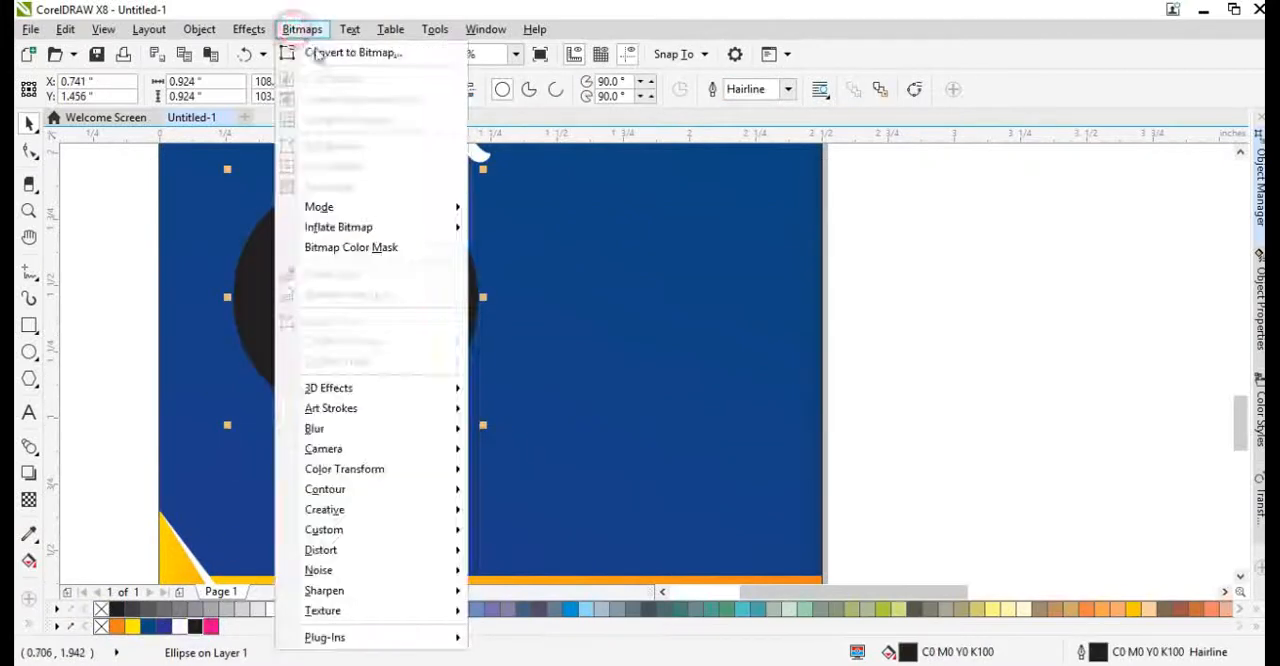
{"action": "left_click", "coordinate": [353, 52]}
{"action": "left_click", "coordinate": [302, 29]}
{"action": "mouse_move", "coordinate": [323, 430]}
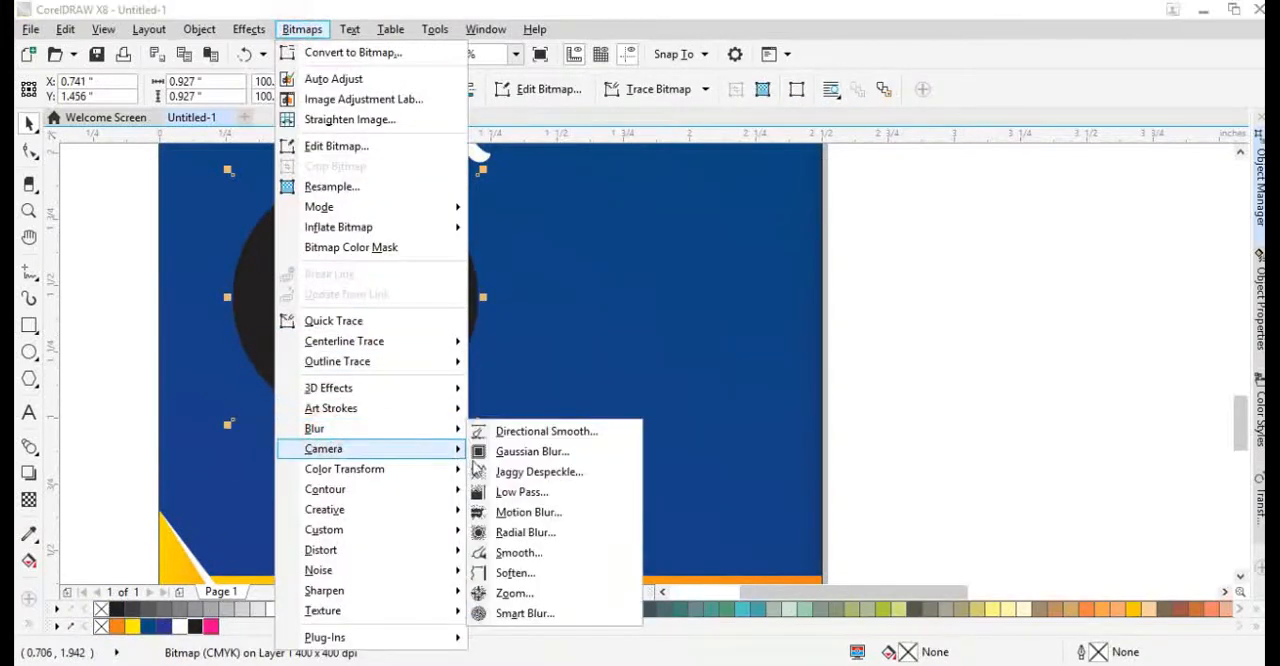
{"action": "left_click", "coordinate": [520, 449]}
{"action": "left_click", "coordinate": [695, 390]}
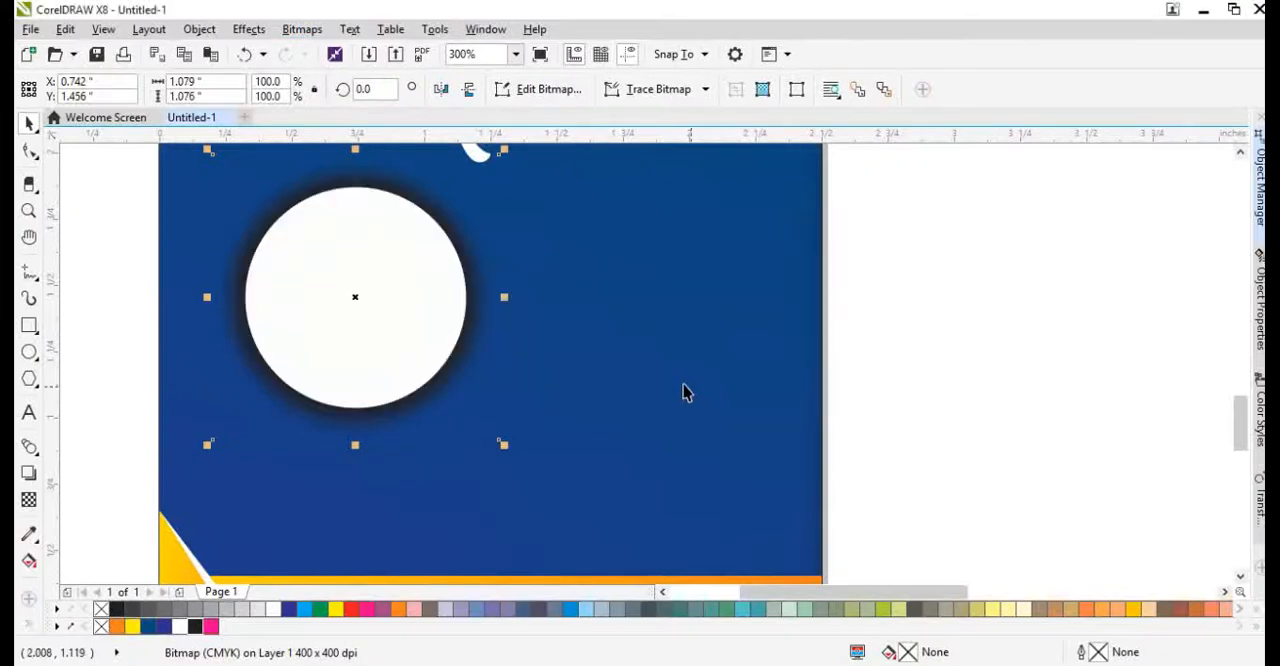
Scale the blurred circle shadow down slightly and give it a uniform transparency.
{"action": "left_click_drag", "start_coordinate": [504, 445], "coordinate": [497, 434]}
{"action": "left_click", "coordinate": [394, 344]}
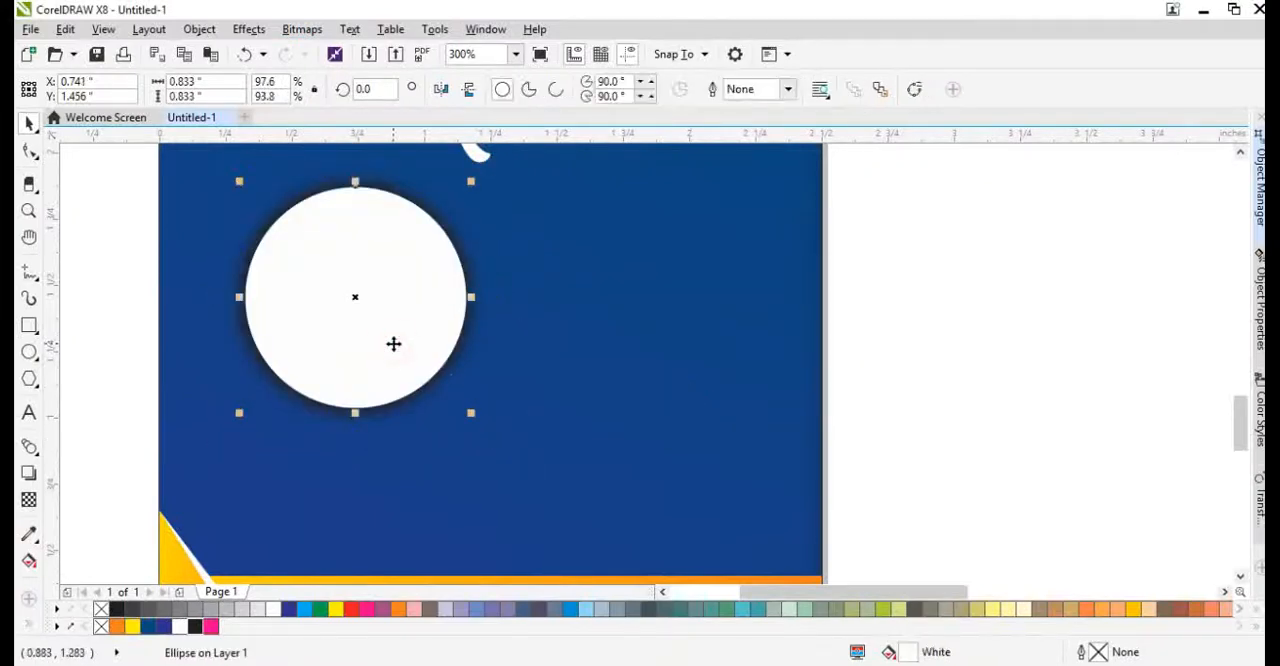
{"action": "left_click", "coordinate": [503, 441]}
{"action": "left_click", "coordinate": [29, 500]}
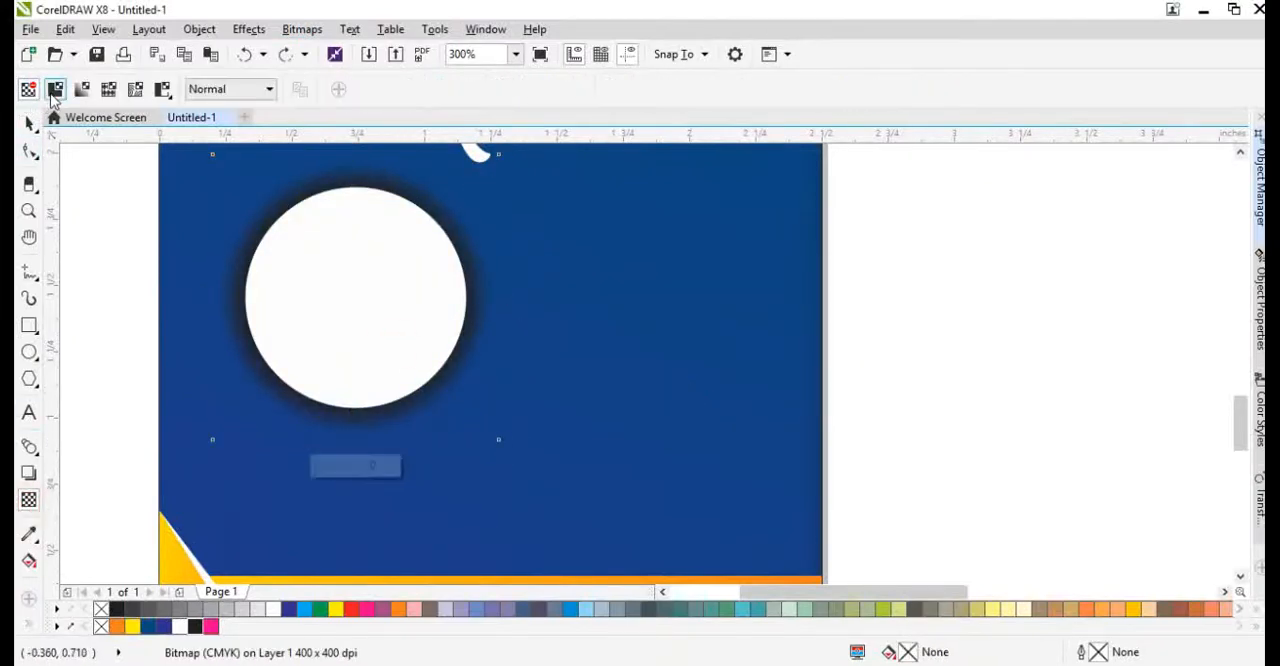
{"action": "key", "text": "space"}
Give the white circle a 4 pt outline in dark blue, C100 M76 Y25 K9.
{"action": "left_click", "coordinate": [393, 342]}
{"action": "key", "text": "F12"}
{"action": "type", "text": "4"}
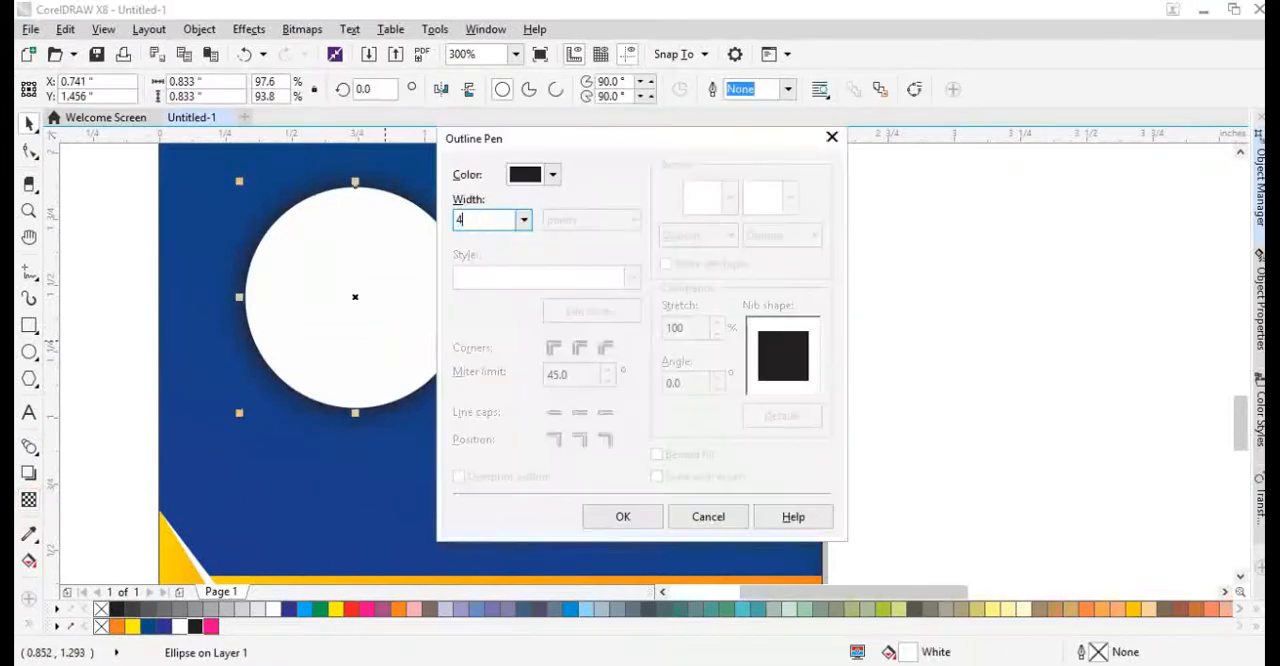
{"action": "key", "text": "Return"}
{"action": "right_click", "coordinate": [304, 608]}
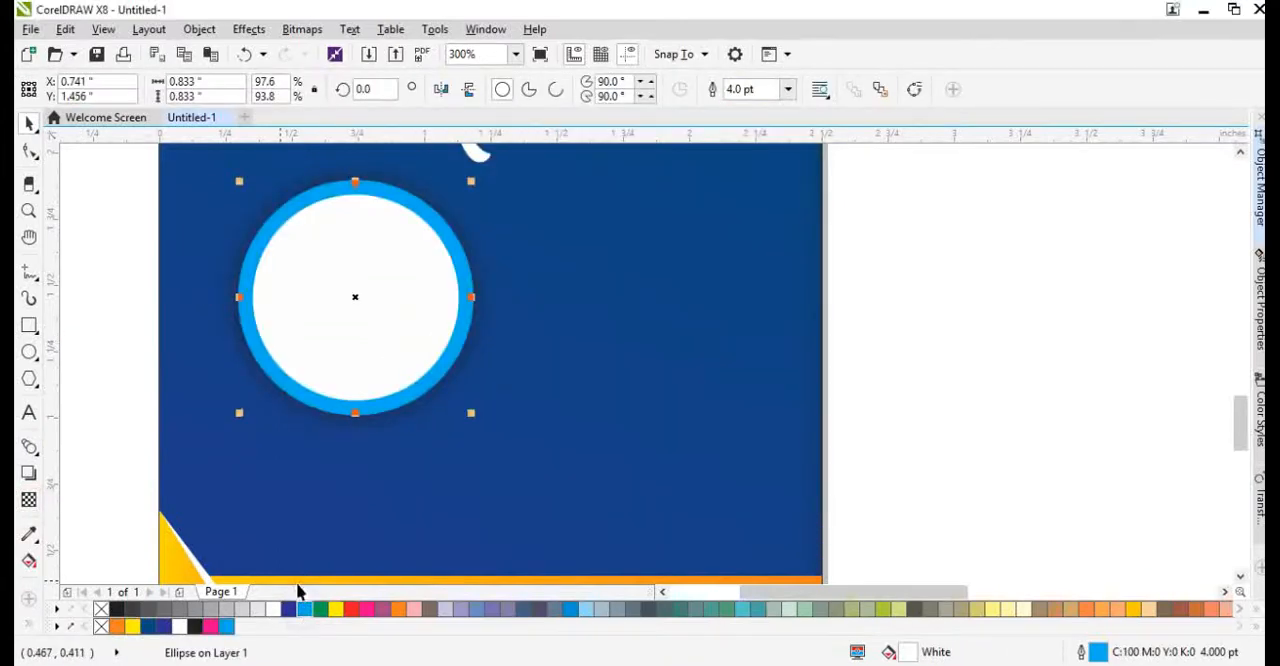
{"action": "right_click", "coordinate": [147, 627]}
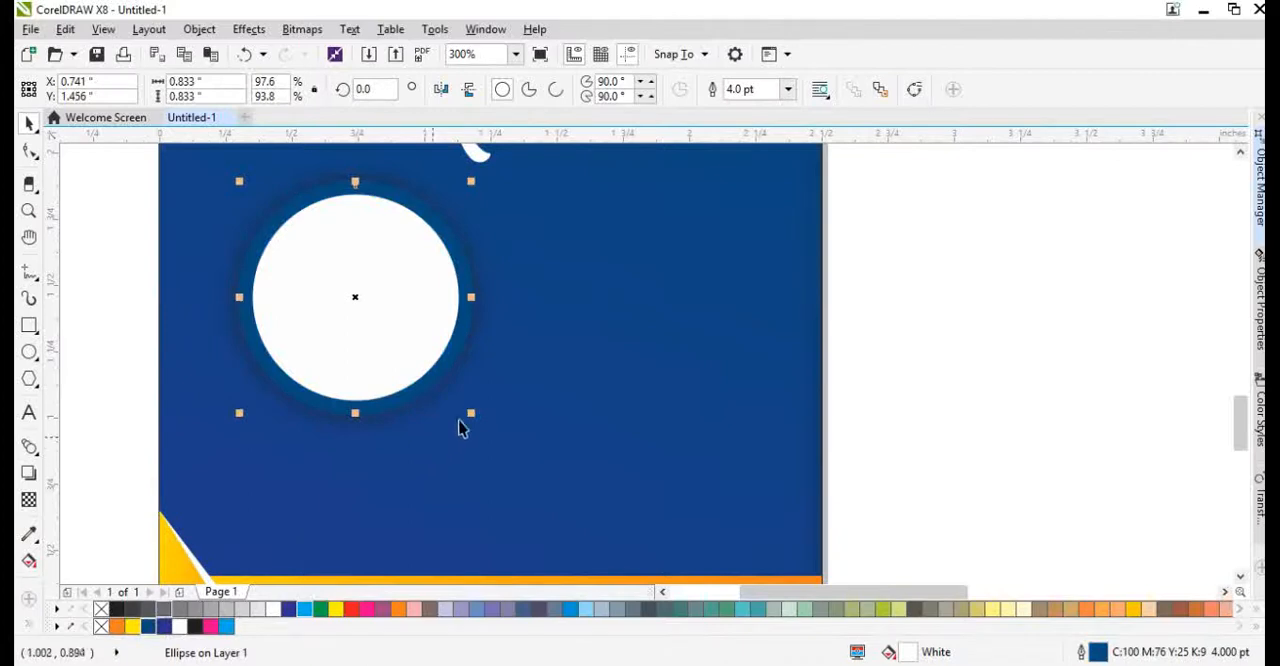
Shrink the white circle to about 0.785 inch and set its outline to sit behind the fill and scale with the object.
{"action": "left_click_drag", "start_coordinate": [471, 413], "coordinate": [464, 404]}
{"action": "key", "text": "F12"}
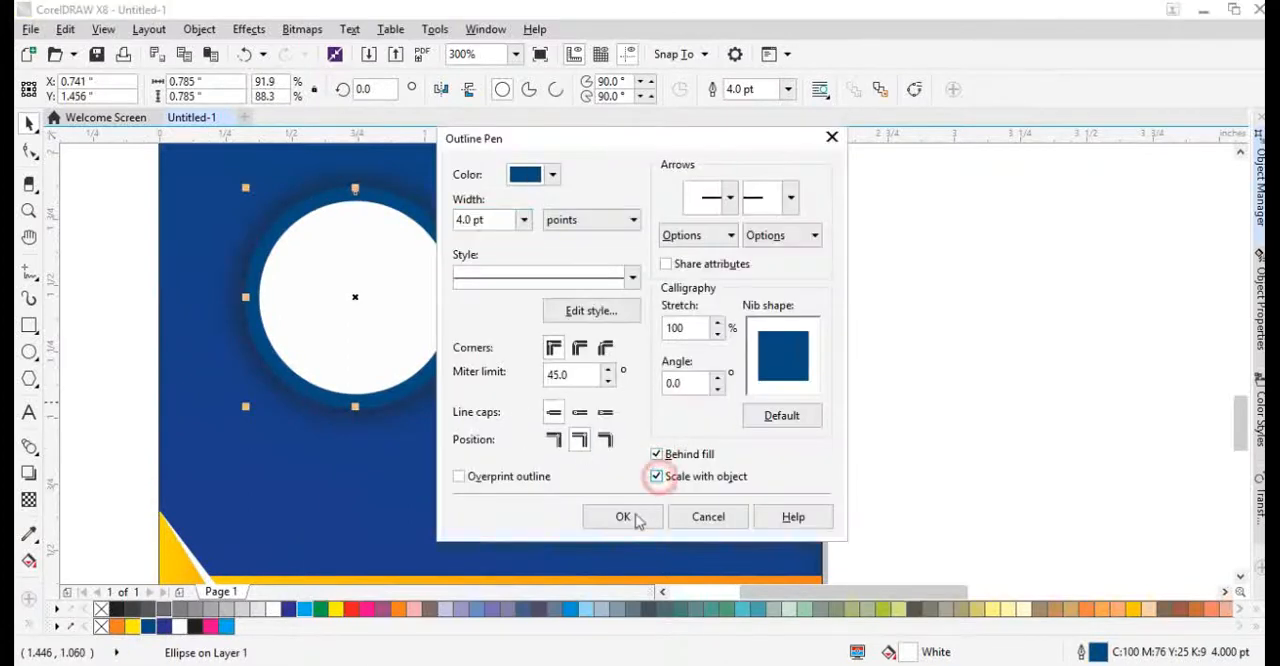
{"action": "left_click", "coordinate": [638, 521]}
Convert the circle's outline to a separate ring and give it a vertical fountain fill from dark blue above to cyan below.
{"action": "scroll", "coordinate": [435, 239], "scroll_direction": "up", "scroll_amount": 1}
{"action": "scroll", "coordinate": [467, 314], "scroll_direction": "down", "scroll_amount": 1}
{"action": "left_click", "coordinate": [566, 318]}
{"action": "scroll", "coordinate": [392, 236], "scroll_direction": "up", "scroll_amount": 1}
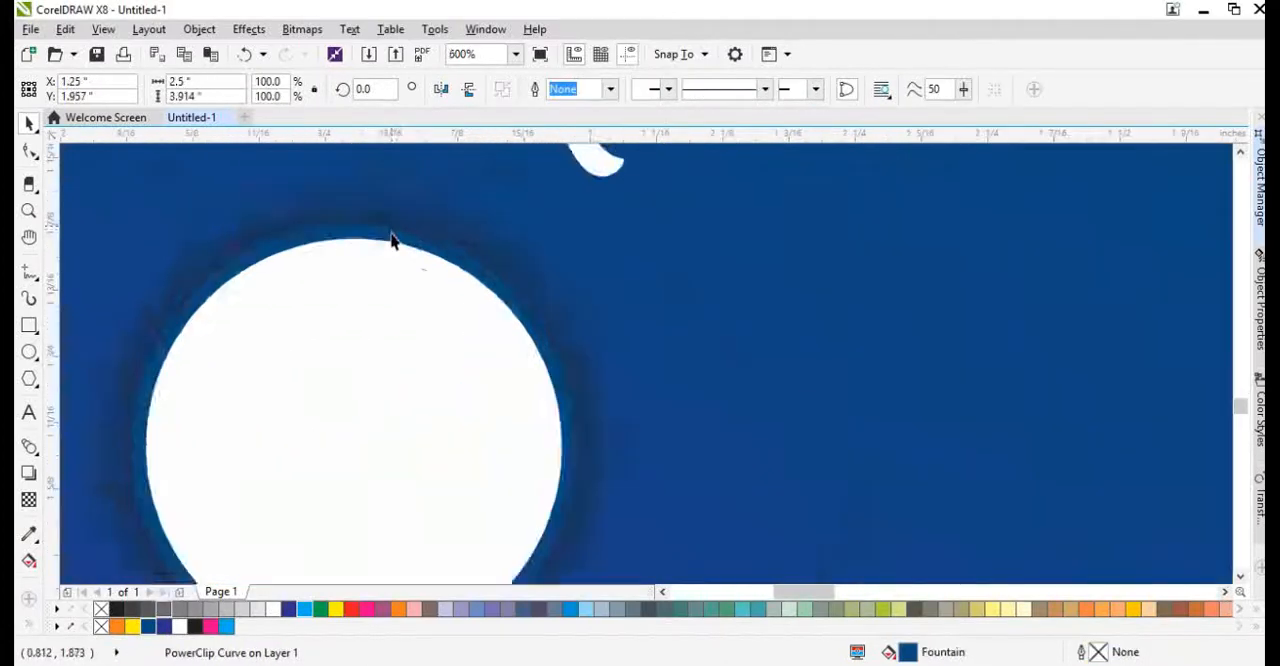
{"action": "scroll", "coordinate": [392, 238], "scroll_direction": "up", "scroll_amount": 1}
{"action": "left_click", "coordinate": [382, 234]}
{"action": "scroll", "coordinate": [379, 236], "scroll_direction": "down", "scroll_amount": 2}
{"action": "key", "text": "g"}
{"action": "left_click_drag", "start_coordinate": [348, 216], "coordinate": [352, 455]}
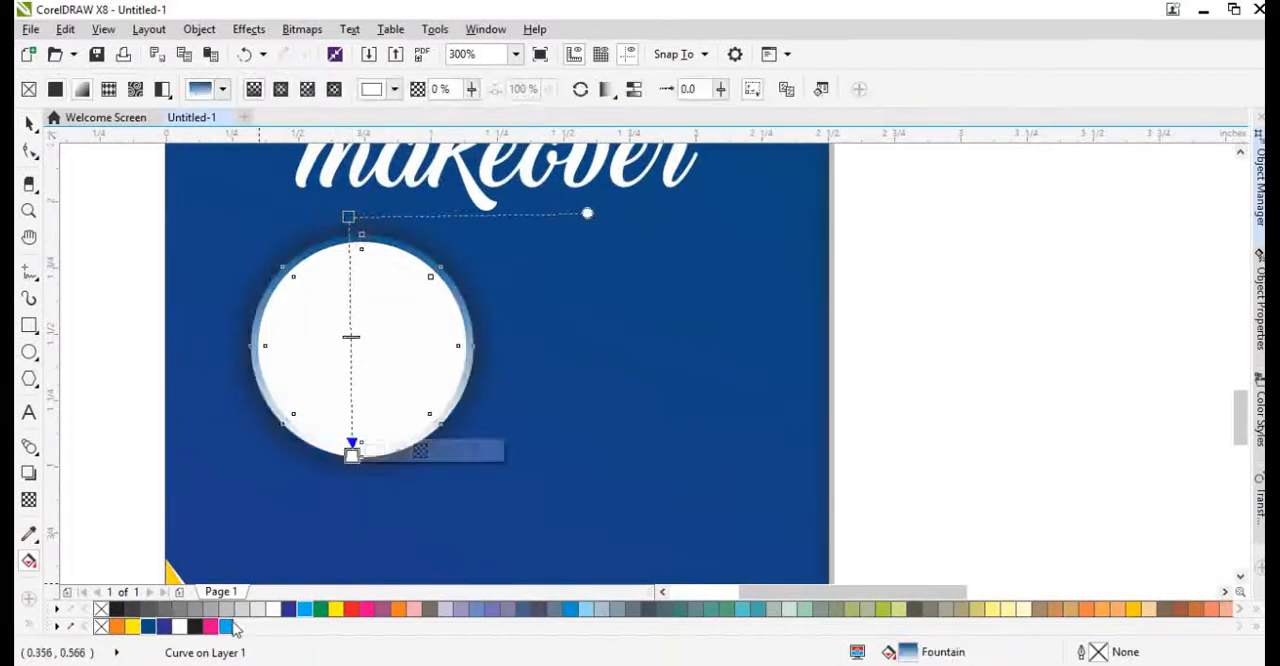
{"action": "left_click", "coordinate": [231, 623]}
Duplicate the ringed white circle with its shadow alongside it to the right.
{"action": "key", "text": "space"}
{"action": "left_click_drag", "start_coordinate": [122, 202], "coordinate": [533, 503]}
{"action": "left_click_drag", "start_coordinate": [401, 397], "coordinate": [674, 449]}
{"action": "scroll", "coordinate": [531, 423], "scroll_direction": "down", "scroll_amount": 2}
Group the two ringed circles and centre the group horizontally on the blue background.
{"action": "left_click_drag", "start_coordinate": [246, 300], "coordinate": [674, 472]}
{"action": "key", "text": "ctrl+g"}
{"action": "left_click", "coordinate": [643, 506], "text": "shift"}
{"action": "key", "text": "c"}
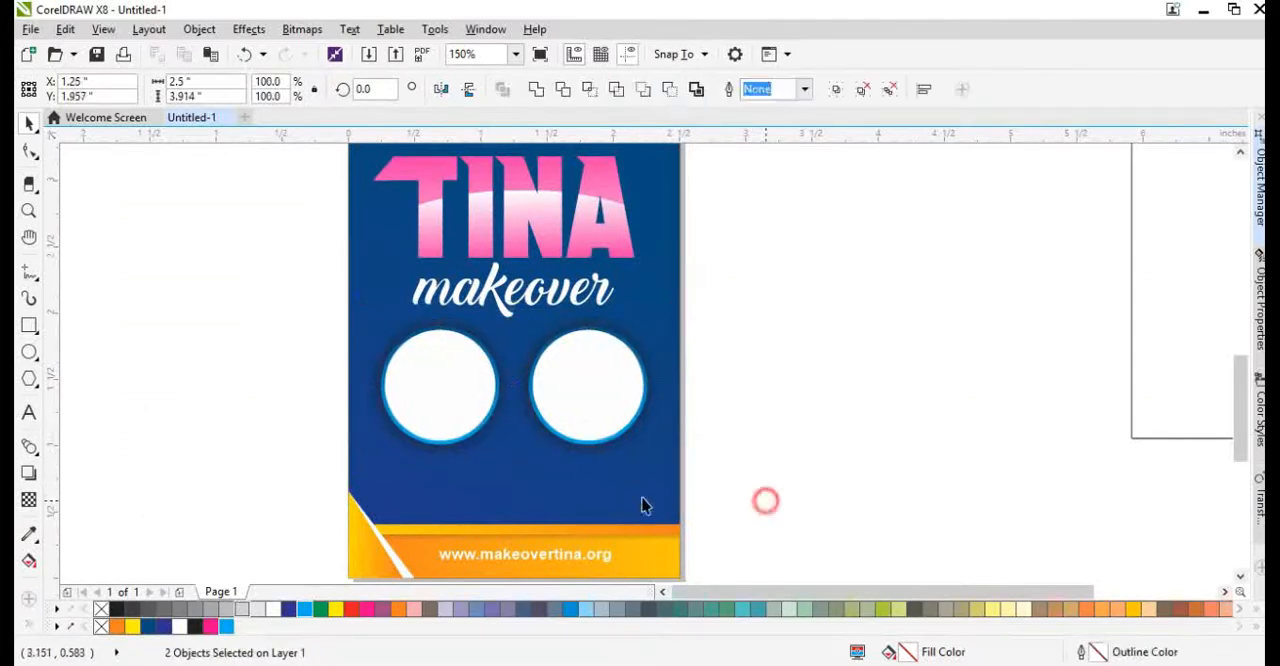
{"action": "left_click", "coordinate": [766, 500]}
{"action": "left_click", "coordinate": [585, 427]}
{"action": "left_click", "coordinate": [763, 491]}
{"action": "scroll", "coordinate": [476, 531], "scroll_direction": "up", "scroll_amount": 2}
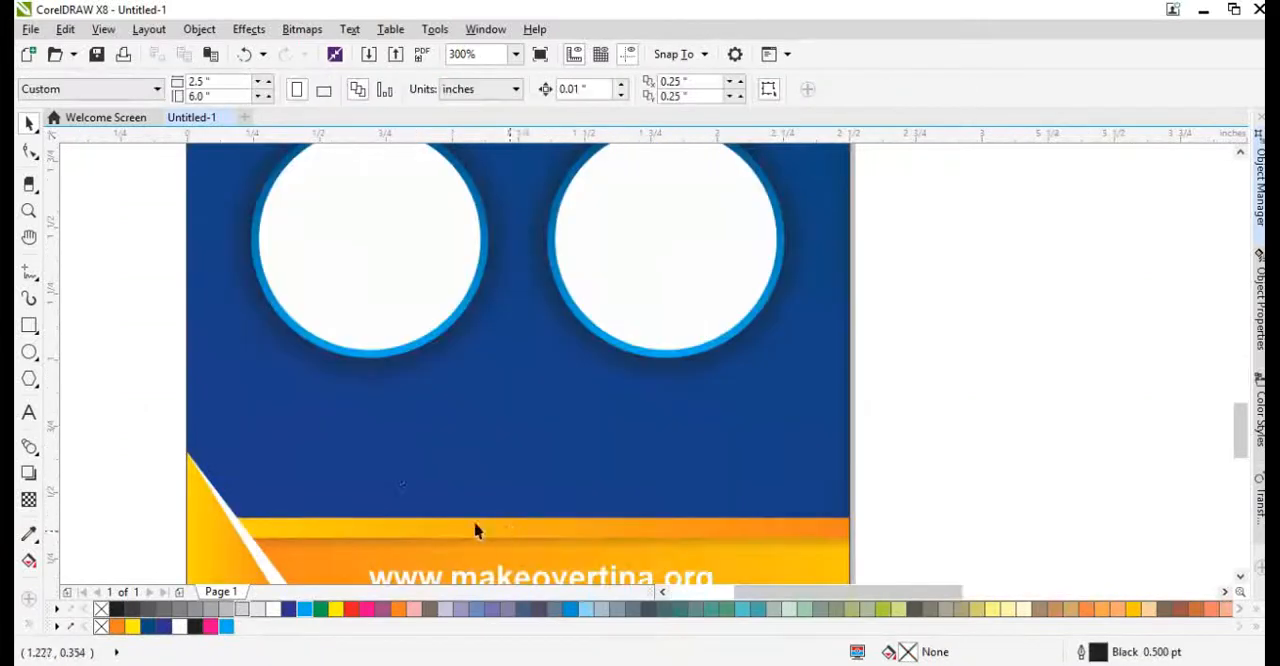
{"action": "left_click", "coordinate": [29, 412]}
{"action": "left_click", "coordinate": [301, 427]}
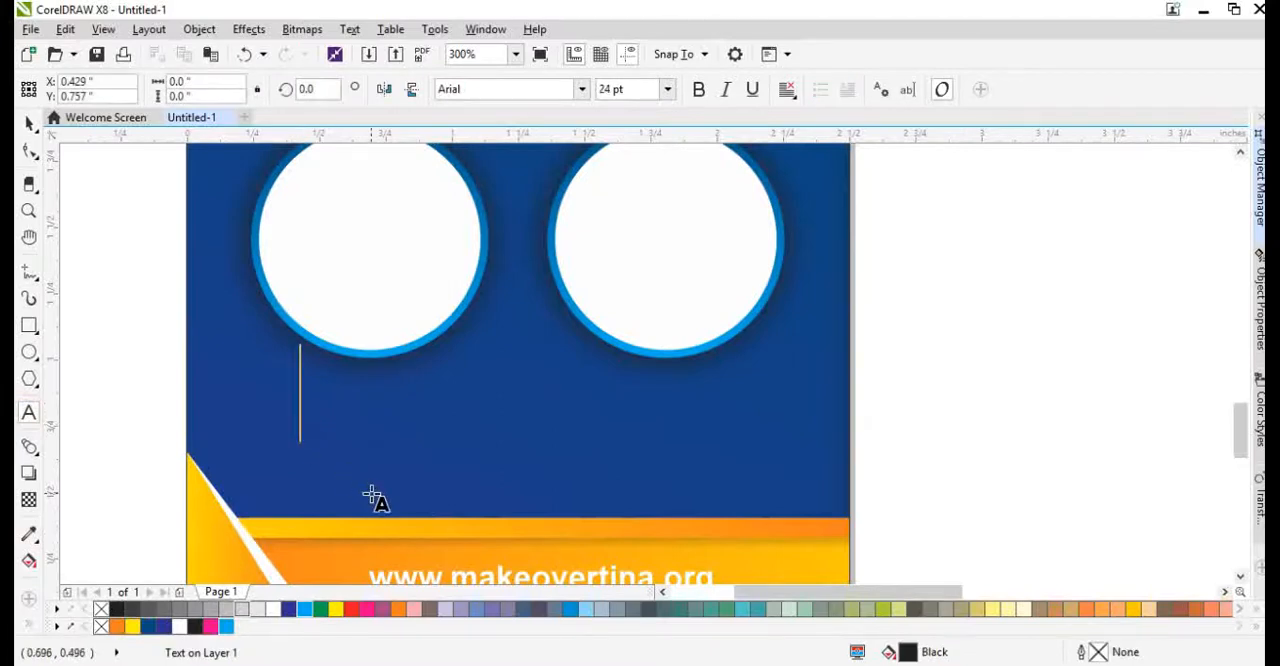
{"action": "key", "text": "ctrl+z"}
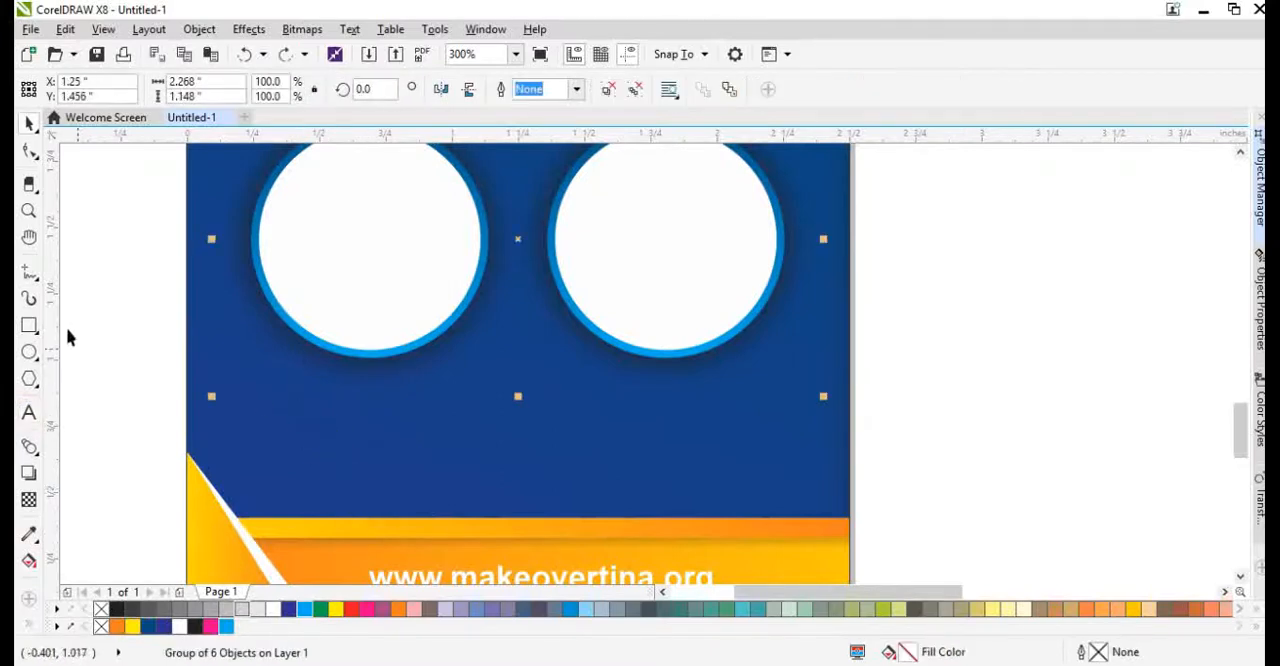
Draw a rectangle about 0.95 by 0.17 inch below the left circle.
{"action": "left_click", "coordinate": [29, 326]}
{"action": "scroll", "coordinate": [306, 397], "scroll_direction": "up", "scroll_amount": 2}
{"action": "mouse_move", "coordinate": [183, 343]}
{"action": "left_mouse_down"}
{"action": "mouse_move", "coordinate": [551, 449]}
{"action": "mouse_move", "coordinate": [688, 438]}
{"action": "left_mouse_up"}
{"action": "scroll", "coordinate": [523, 427], "scroll_direction": "down", "scroll_amount": 2}
{"action": "key", "text": "space"}
{"action": "left_click", "coordinate": [468, 324], "text": "shift"}
{"action": "key", "text": "c"}
{"action": "left_click", "coordinate": [191, 431]}
{"action": "key", "text": "ctrl+z"}
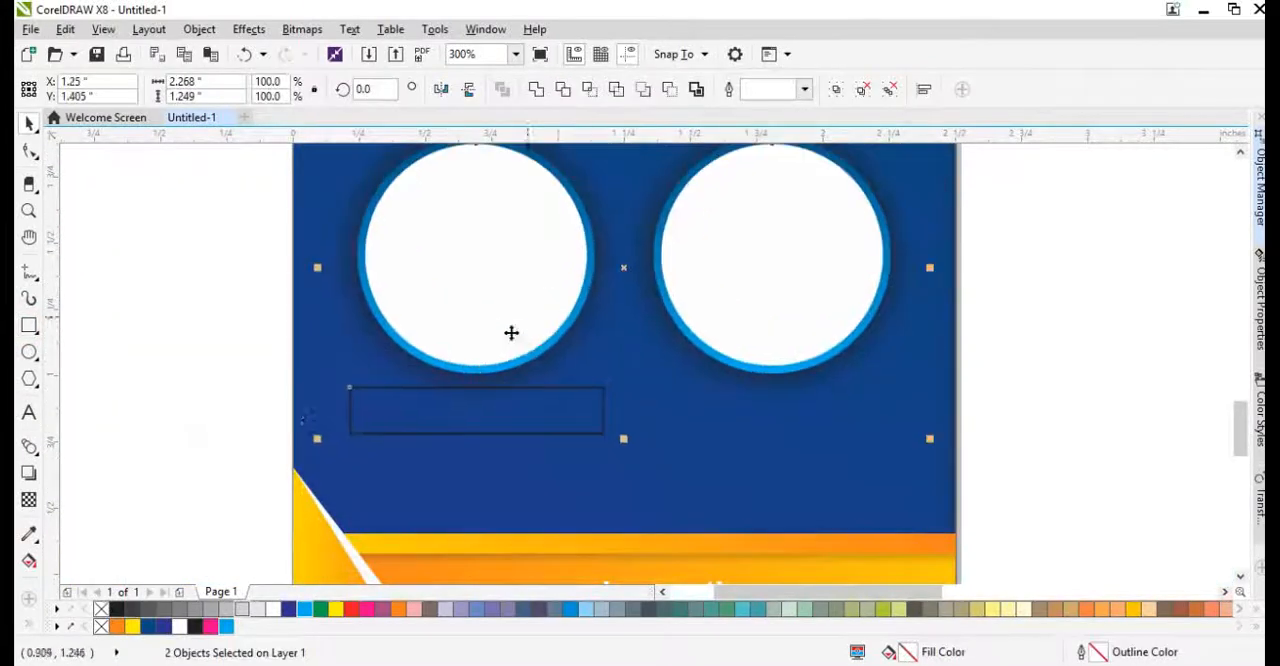
Centre the rectangle horizontally under the left circle and nudge it down slightly.
{"action": "left_click", "coordinate": [258, 422]}
{"action": "left_click", "coordinate": [477, 412]}
{"action": "left_click", "coordinate": [477, 354], "text": "shift"}
{"action": "key", "text": "c"}
{"action": "left_click", "coordinate": [206, 423]}
{"action": "left_click", "coordinate": [515, 407]}
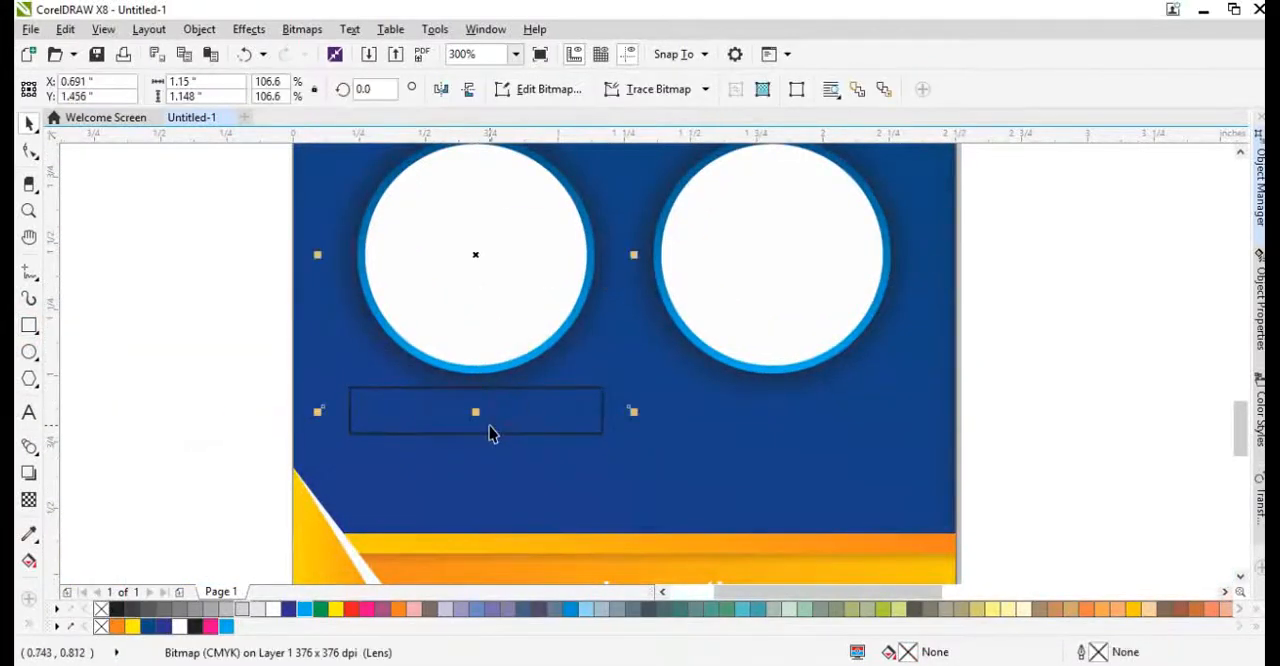
{"action": "left_click", "coordinate": [486, 430]}
{"action": "key", "text": "Down"}
Round the rectangle's corners fully to a 0.087-inch radius, making a pill shape.
{"action": "key", "text": "F10"}
{"action": "scroll", "coordinate": [488, 427], "scroll_direction": "up", "scroll_amount": 2}
{"action": "left_click_drag", "start_coordinate": [711, 357], "coordinate": [700, 432]}
{"action": "key", "text": "space"}
{"action": "scroll", "coordinate": [462, 358], "scroll_direction": "down", "scroll_amount": 2}
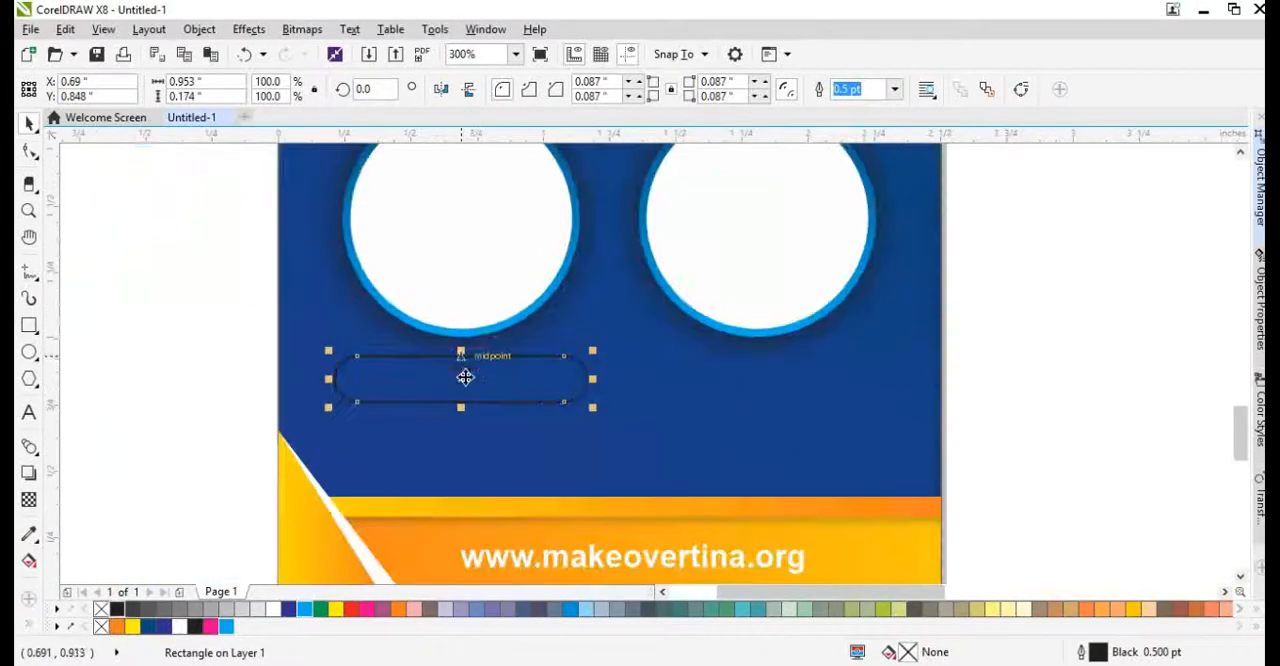
{"action": "key", "text": "ctrl+d"}
{"action": "key", "text": "alt+e"}
{"action": "key", "text": "Return"}
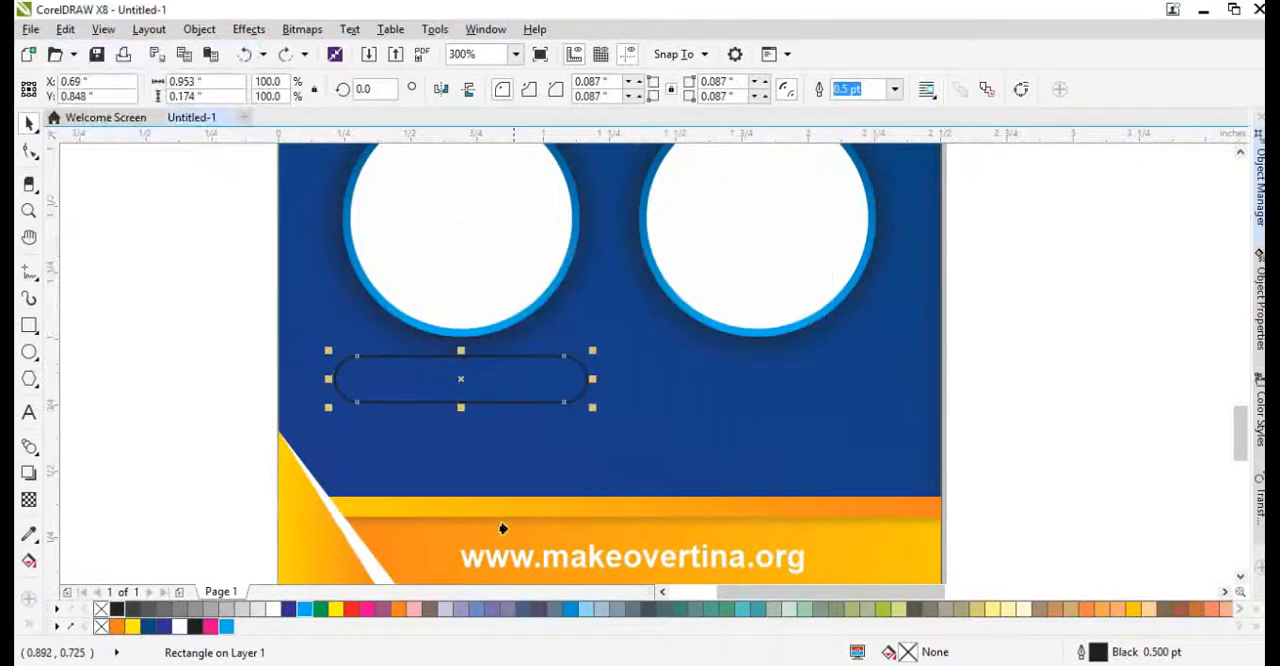
Copy the orange fountain fill from the web address bar onto the pill shape and remove its outline.
{"action": "key", "text": "alt+e"}
{"action": "key", "text": "m"}
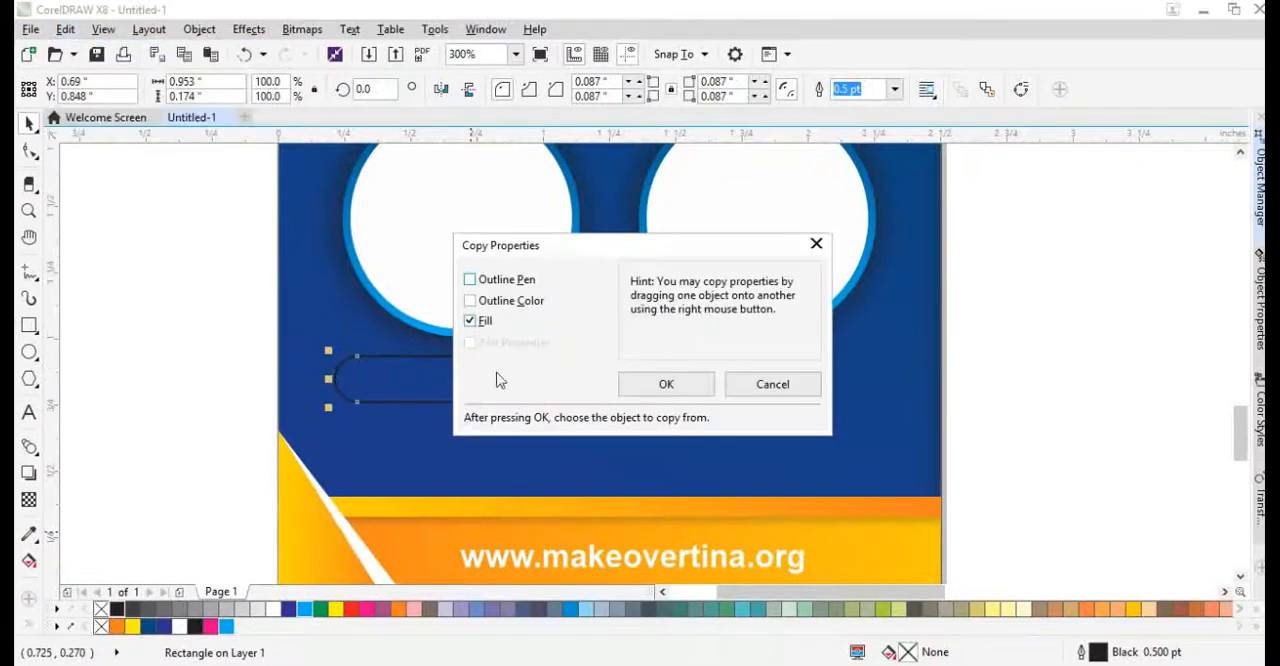
{"action": "key", "text": "Return"}
{"action": "left_click", "coordinate": [894, 557]}
{"action": "right_click", "coordinate": [104, 609]}
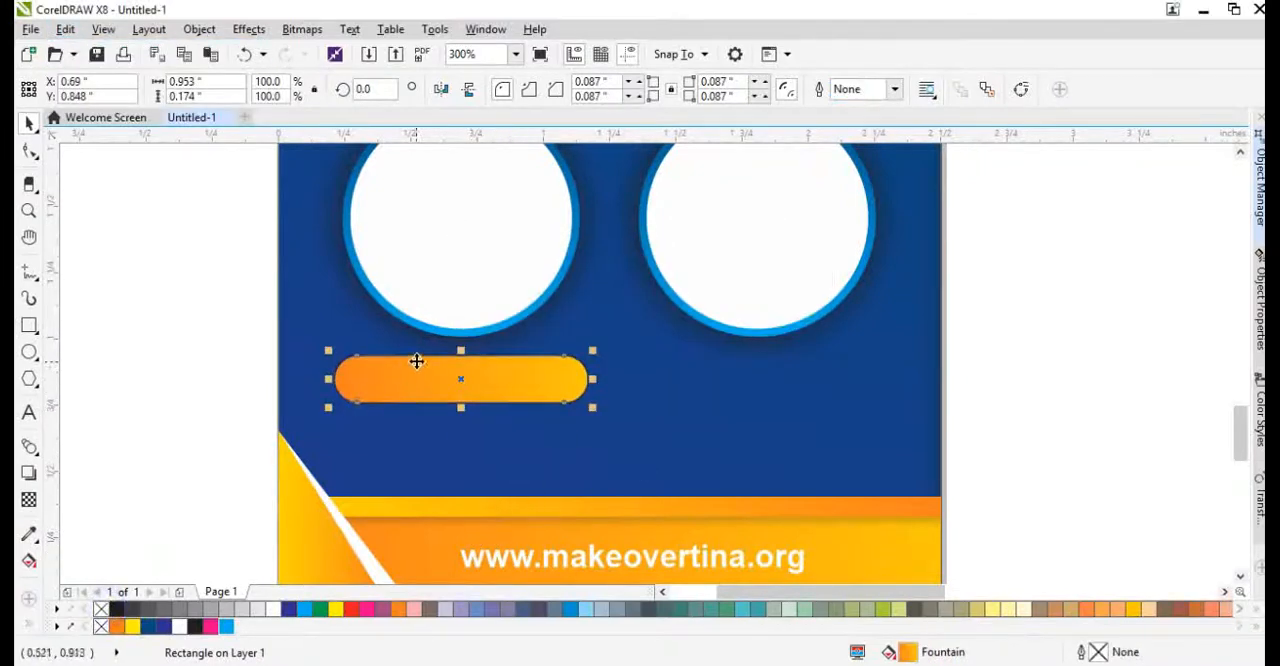
Copy the pill narrowed to a circle at its left end, and place a black copy 0.189 inch wide directly behind that circle.
{"action": "scroll", "coordinate": [417, 363], "scroll_direction": "up", "scroll_amount": 2}
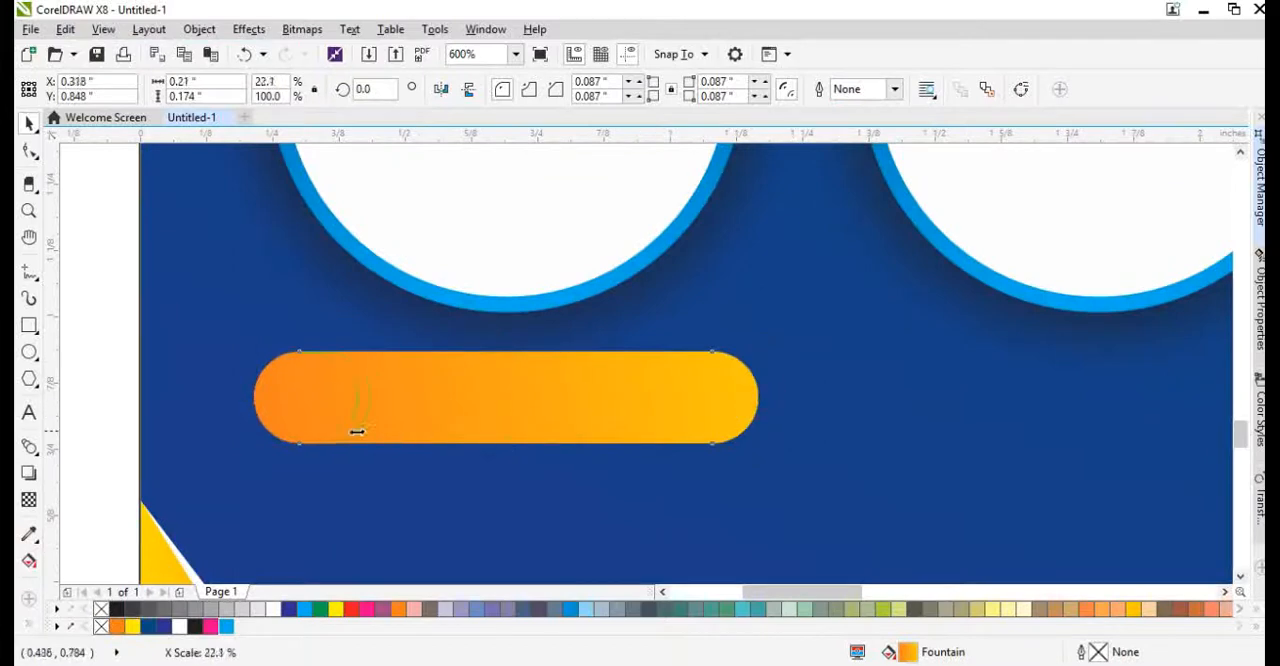
{"action": "left_click_drag", "start_coordinate": [363, 438], "coordinate": [363, 438]}
{"action": "left_click_drag", "start_coordinate": [362, 398], "coordinate": [386, 389]}
{"action": "scroll", "coordinate": [328, 407], "scroll_direction": "up", "scroll_amount": 1}
{"action": "key", "text": "space"}
{"action": "left_click", "coordinate": [196, 627]}
{"action": "key", "text": "ctrl+Page_Down"}
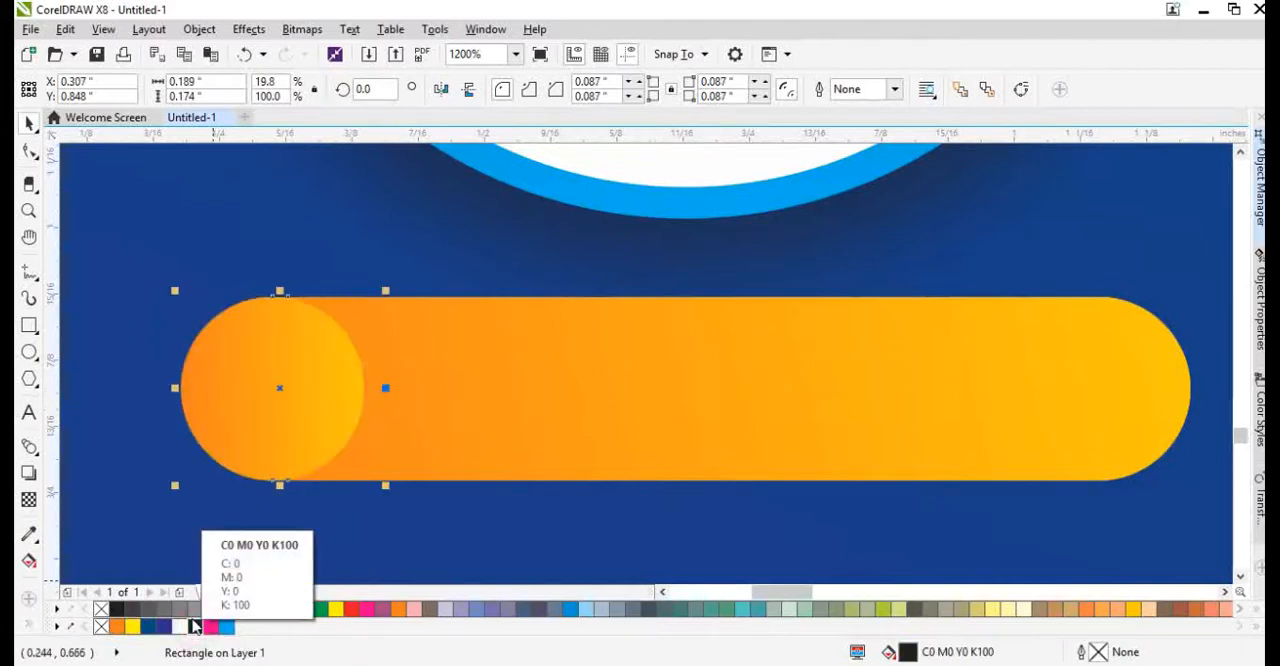
Fill the wider shape behind the pill's end circle white and deselect it.
{"action": "left_click", "coordinate": [180, 627]}
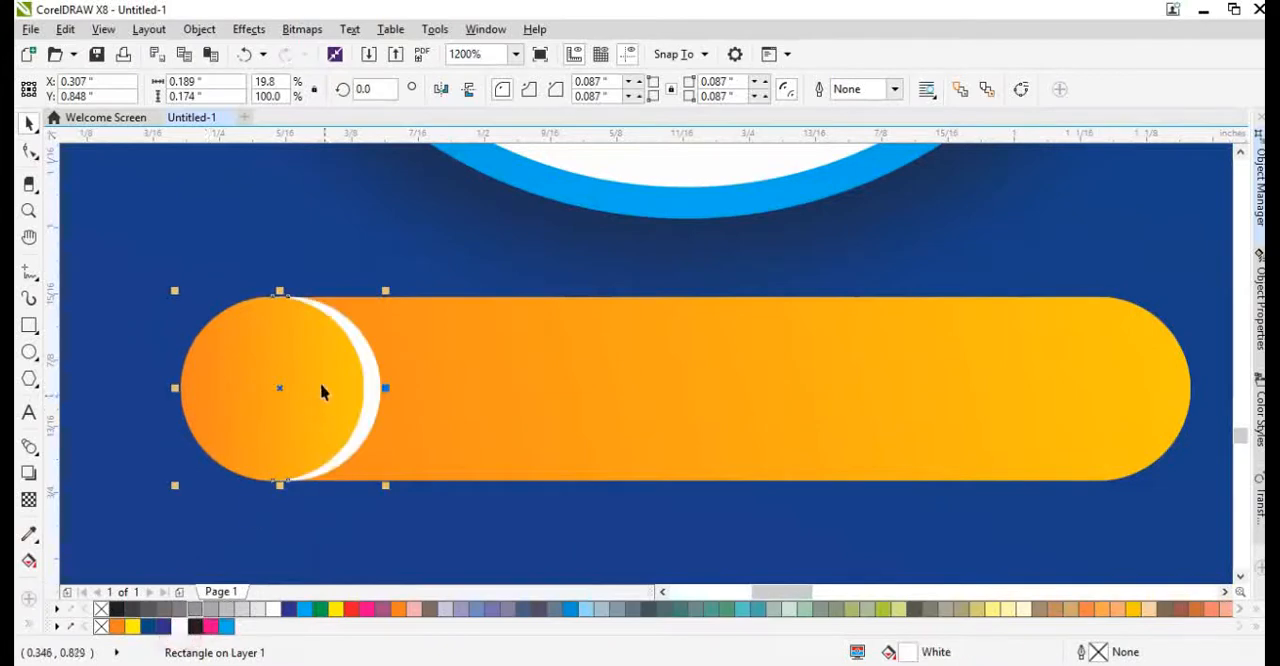
{"action": "scroll", "coordinate": [320, 390], "scroll_direction": "down", "scroll_amount": 3}
{"action": "key", "text": "Escape"}
{"action": "scroll", "coordinate": [362, 410], "scroll_direction": "down", "scroll_amount": 1}
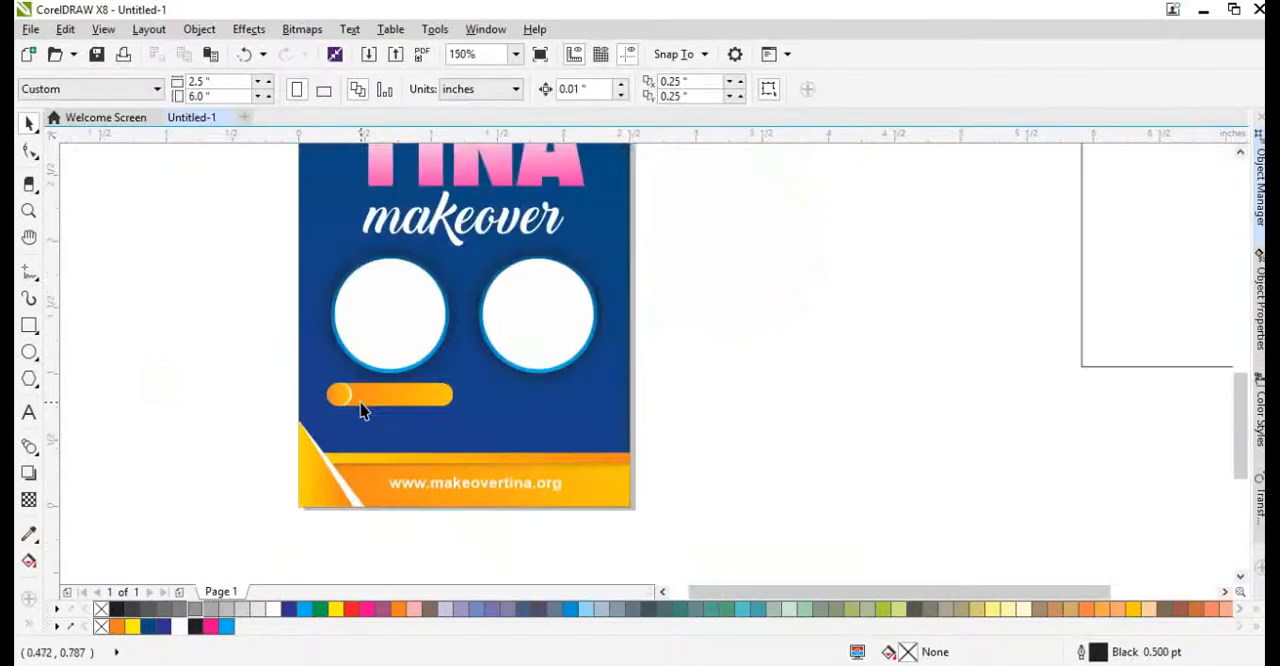
Duplicate the complete pill with its end circle twice to form an evenly spaced row of three.
{"action": "left_click_drag", "start_coordinate": [233, 367], "coordinate": [411, 398]}
{"action": "scroll", "coordinate": [463, 417], "scroll_direction": "up", "scroll_amount": 1}
{"action": "key", "text": "Escape"}
{"action": "left_click", "coordinate": [427, 380]}
{"action": "left_click_drag", "start_coordinate": [89, 325], "coordinate": [440, 430]}
{"action": "left_click_drag", "start_coordinate": [351, 386], "coordinate": [574, 419]}
{"action": "right_click", "coordinate": [574, 419]}
{"action": "key", "text": "ctrl+r"}
Scale the row of three pills proportionally from its centre to 2.21 inches wide.
{"action": "left_click_drag", "start_coordinate": [106, 320], "coordinate": [866, 455]}
{"action": "left_click_drag", "start_coordinate": [866, 403], "coordinate": [760, 398]}
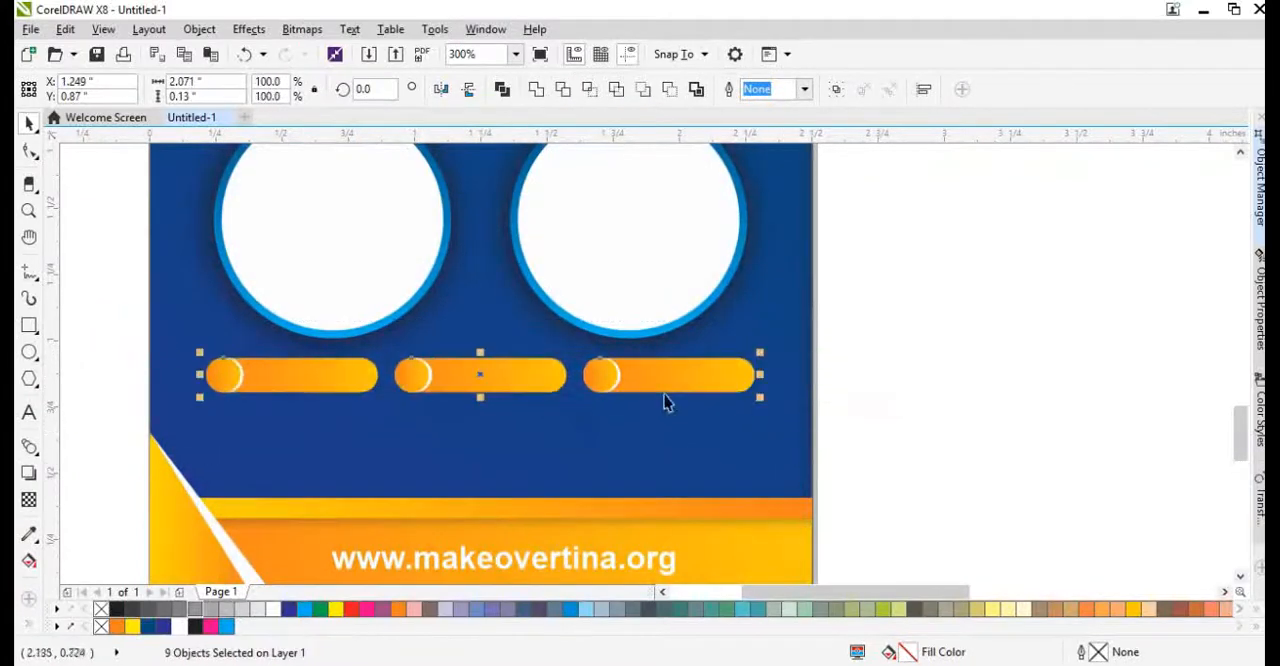
{"action": "left_click_drag", "start_coordinate": [487, 409], "coordinate": [485, 410]}
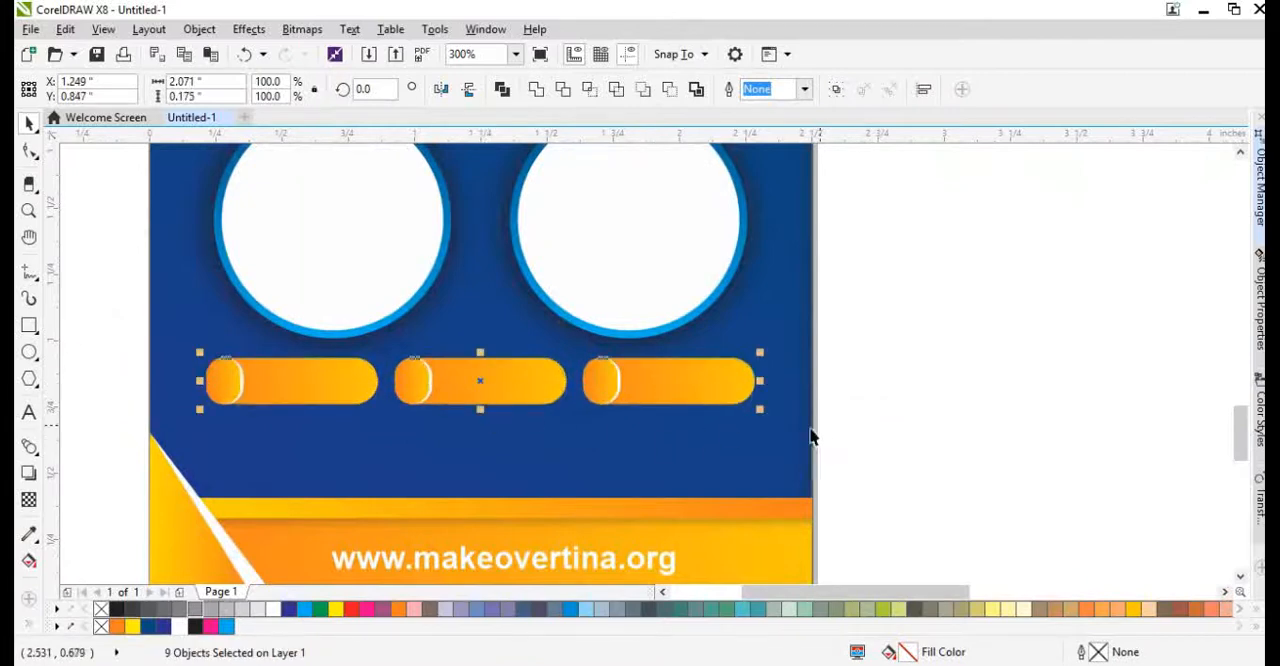
{"action": "key", "text": "ctrl+z"}
{"action": "left_click_drag", "start_coordinate": [763, 400], "coordinate": [781, 420]}
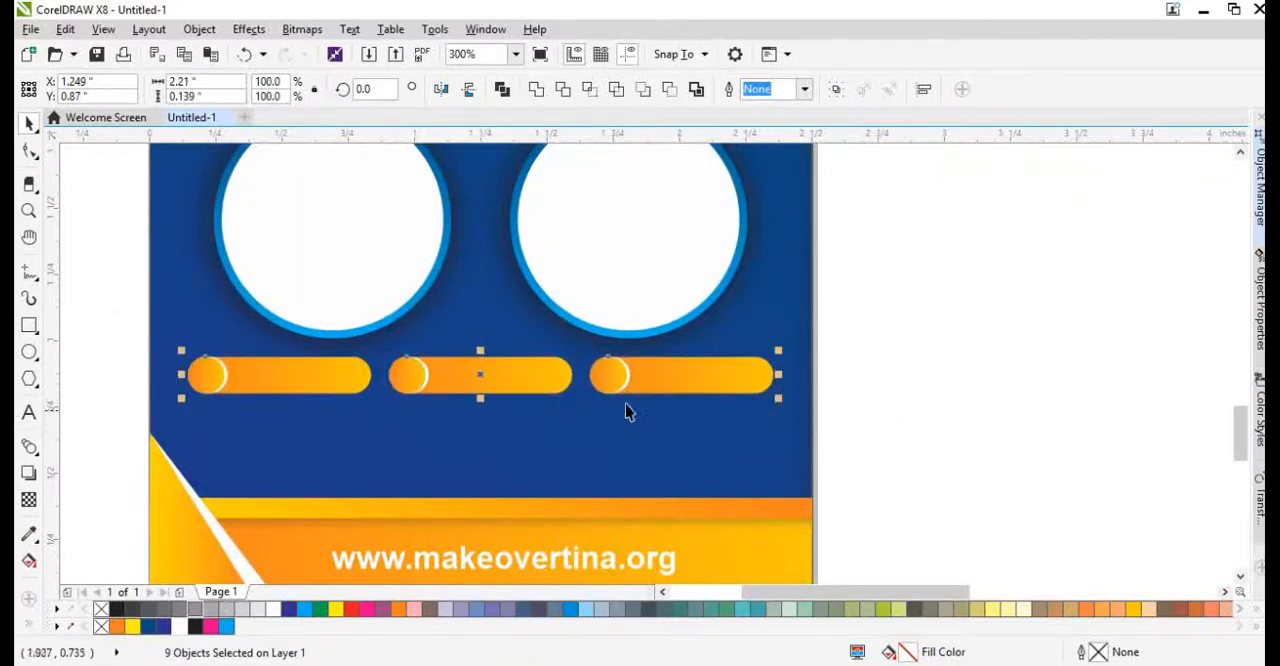
Copy the grouped pill row beneath itself, keeping only two centred pills in the copy, and move both rows down slightly.
{"action": "key", "text": "ctrl+g"}
{"action": "left_click_drag", "start_coordinate": [537, 377], "coordinate": [534, 437]}
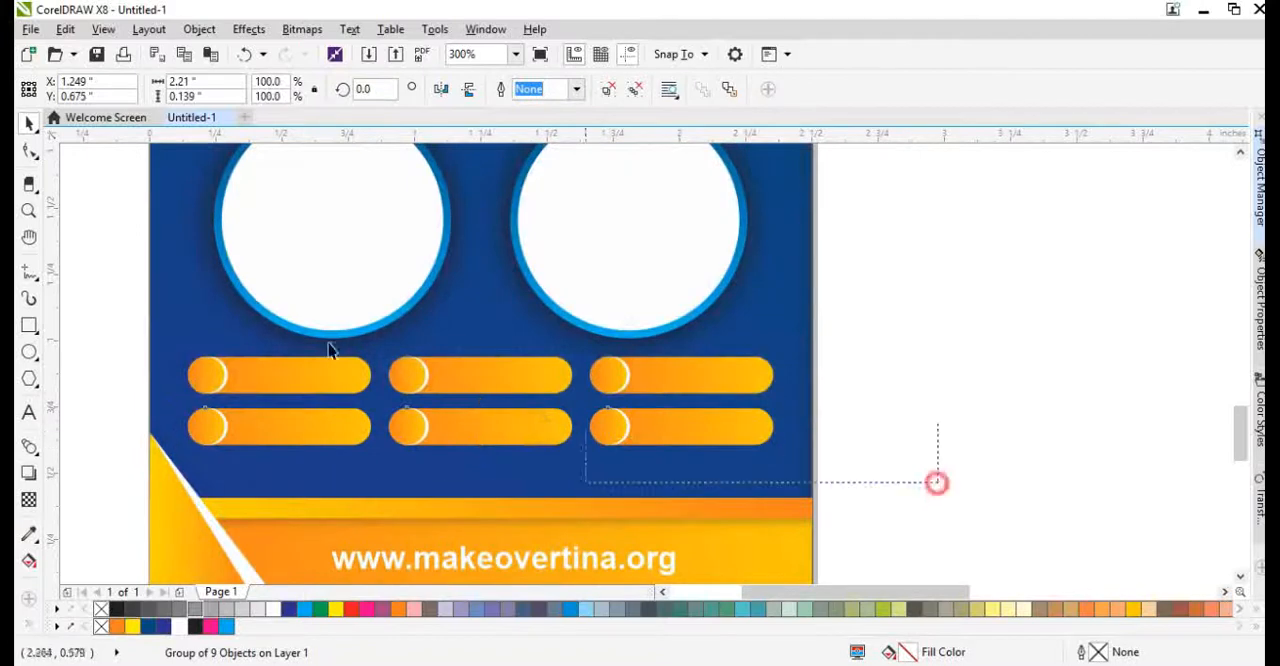
{"action": "left_click_drag", "start_coordinate": [331, 350], "coordinate": [209, 337]}
{"action": "left_click_drag", "start_coordinate": [463, 437], "coordinate": [595, 464]}
{"action": "key", "text": "ctrl+u"}
{"action": "left_click_drag", "start_coordinate": [931, 486], "coordinate": [69, 335]}
{"action": "key", "text": "Delete"}
{"action": "key", "text": "Down"}
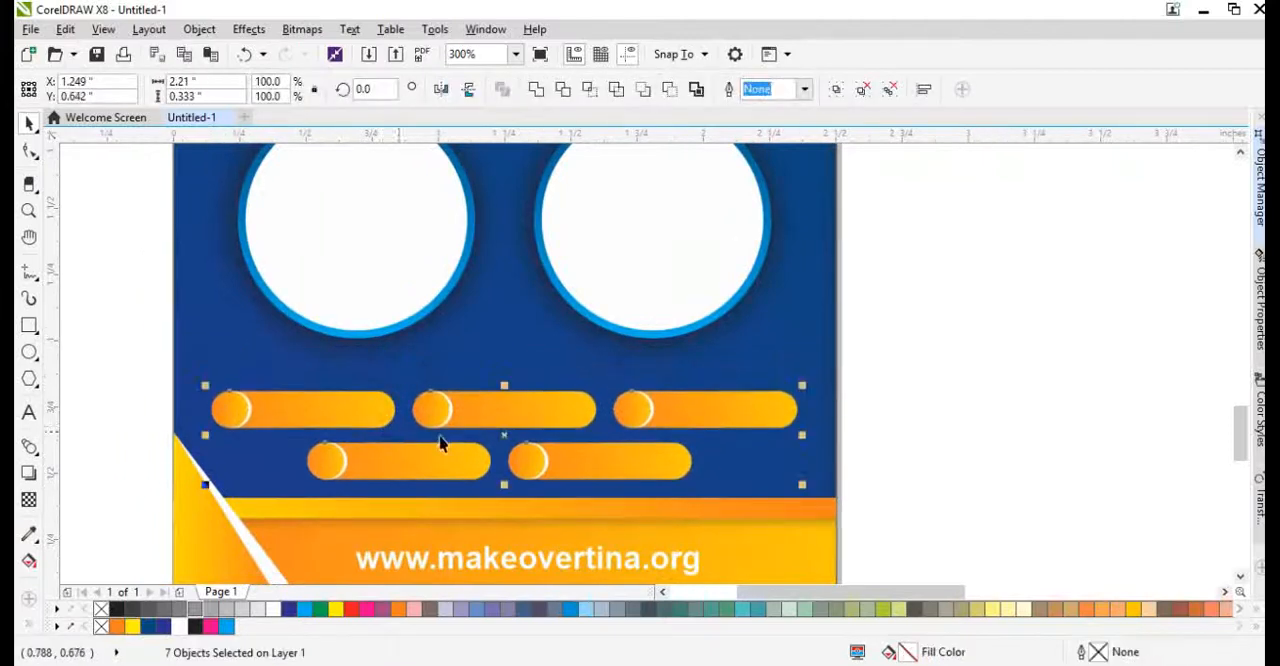
Move the two photo circles and their shadows down slightly toward the pills.
{"action": "left_click", "coordinate": [706, 366]}
{"action": "scroll", "coordinate": [444, 408], "scroll_direction": "down", "scroll_amount": 2}
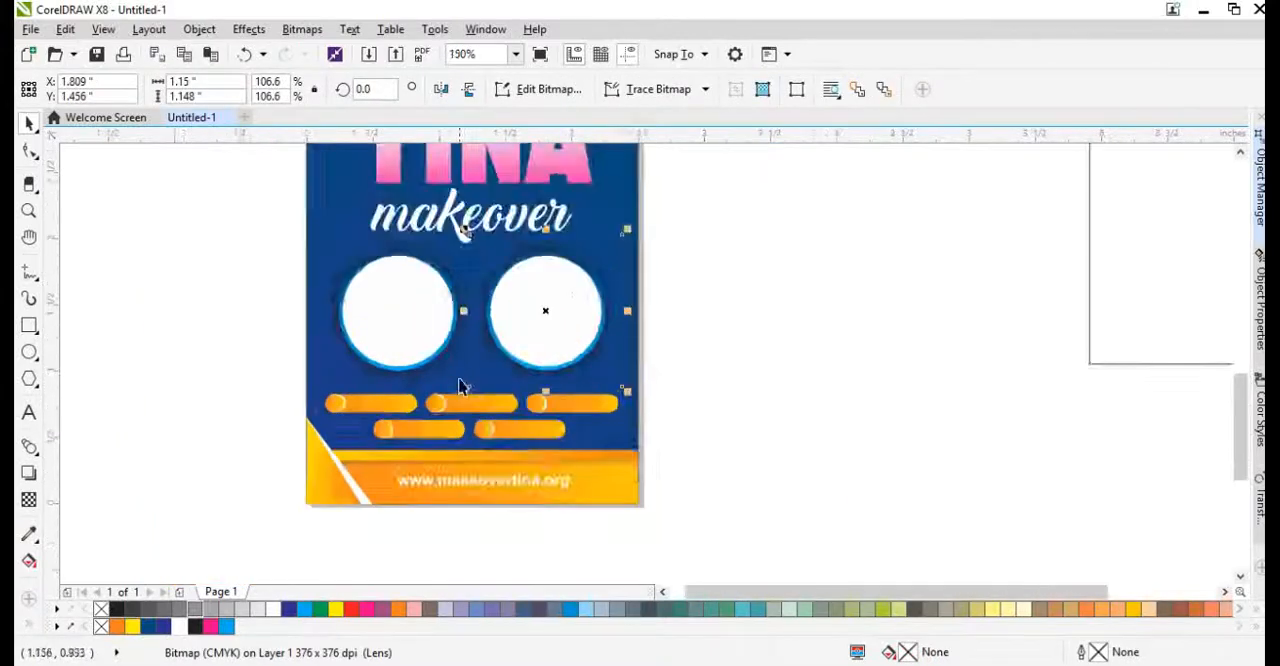
{"action": "scroll", "coordinate": [430, 336], "scroll_direction": "up", "scroll_amount": 1}
{"action": "left_click", "coordinate": [424, 364], "text": "shift"}
{"action": "left_click_drag", "start_coordinate": [186, 262], "coordinate": [698, 465]}
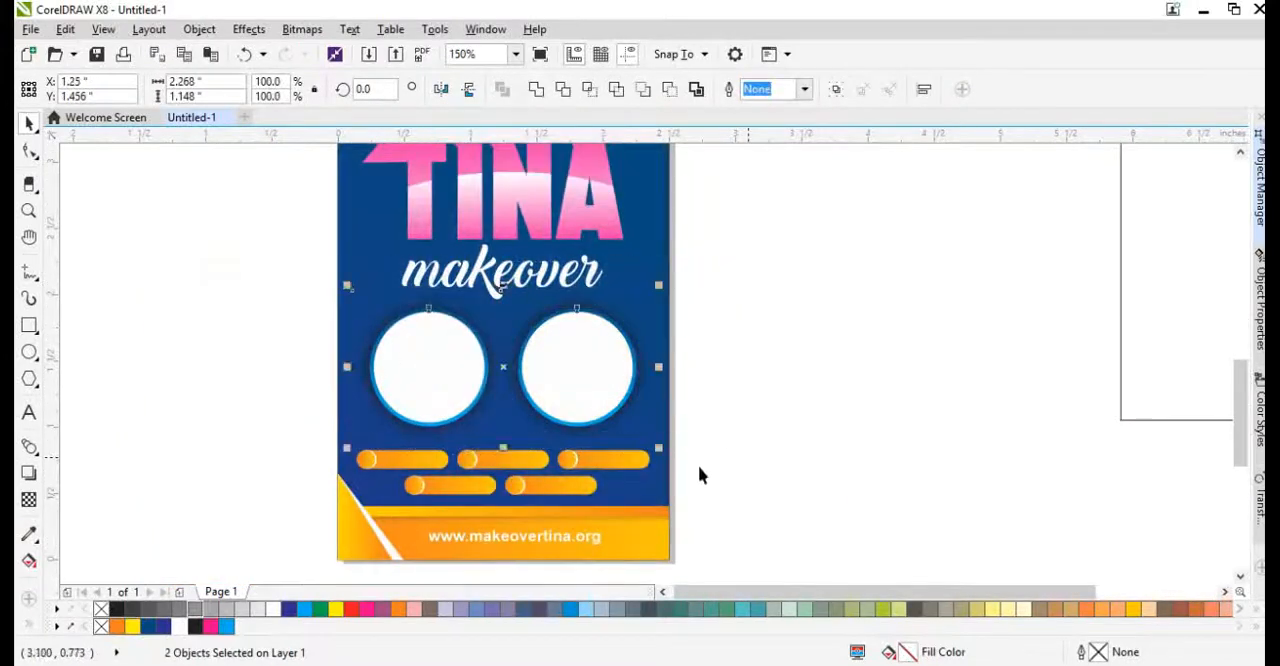
{"action": "scroll", "coordinate": [505, 439], "scroll_direction": "up", "scroll_amount": 2}
{"action": "left_click_drag", "start_coordinate": [650, 358], "coordinate": [645, 379]}
{"action": "scroll", "coordinate": [550, 411], "scroll_direction": "down", "scroll_amount": 1}
{"action": "scroll", "coordinate": [540, 391], "scroll_direction": "down", "scroll_amount": 1}
{"action": "scroll", "coordinate": [514, 443], "scroll_direction": "up", "scroll_amount": 1}
Move the pill rows up slightly beneath the photo circles with a little more space between the rows.
{"action": "left_click_drag", "start_coordinate": [120, 363], "coordinate": [865, 500]}
{"action": "scroll", "coordinate": [548, 420], "scroll_direction": "up", "scroll_amount": 1}
{"action": "left_click_drag", "start_coordinate": [560, 374], "coordinate": [563, 363]}
{"action": "scroll", "coordinate": [806, 374], "scroll_direction": "down", "scroll_amount": 2}
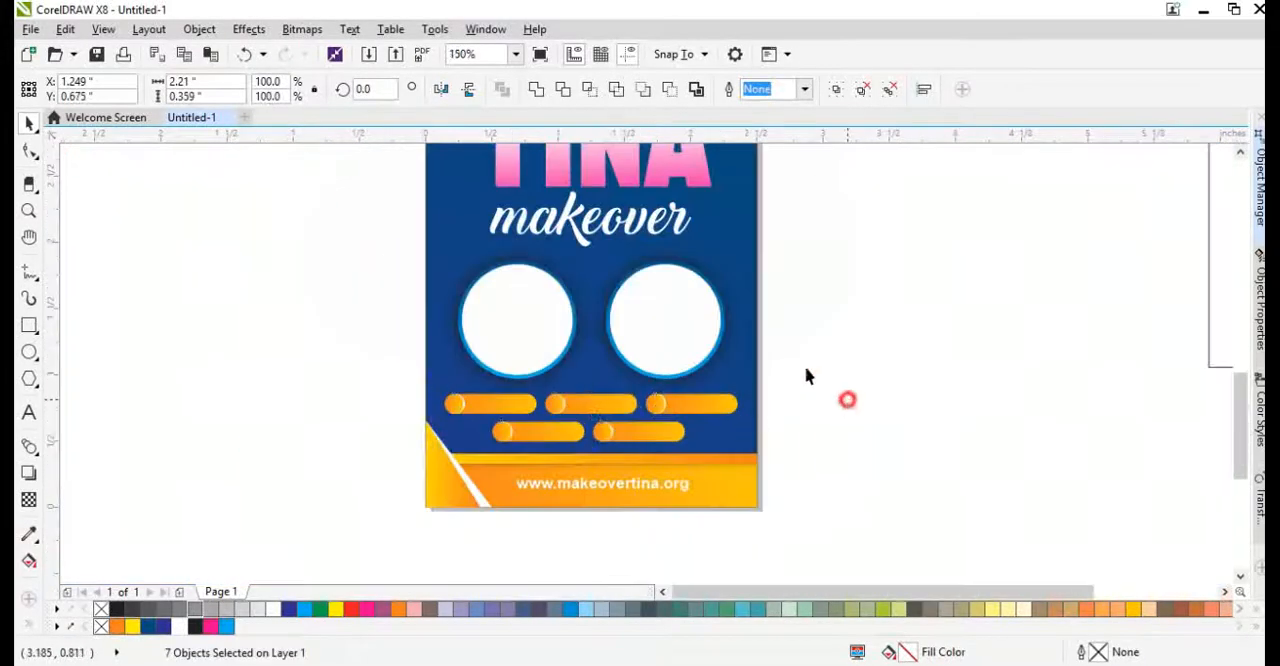
Create a small 4.379 pt copy of the "makeover" lettering and place it just beneath the original.
{"action": "left_click", "coordinate": [598, 228]}
{"action": "left_click_drag", "start_coordinate": [540, 424], "coordinate": [541, 425]}
{"action": "scroll", "coordinate": [550, 430], "scroll_direction": "up", "scroll_amount": 2}
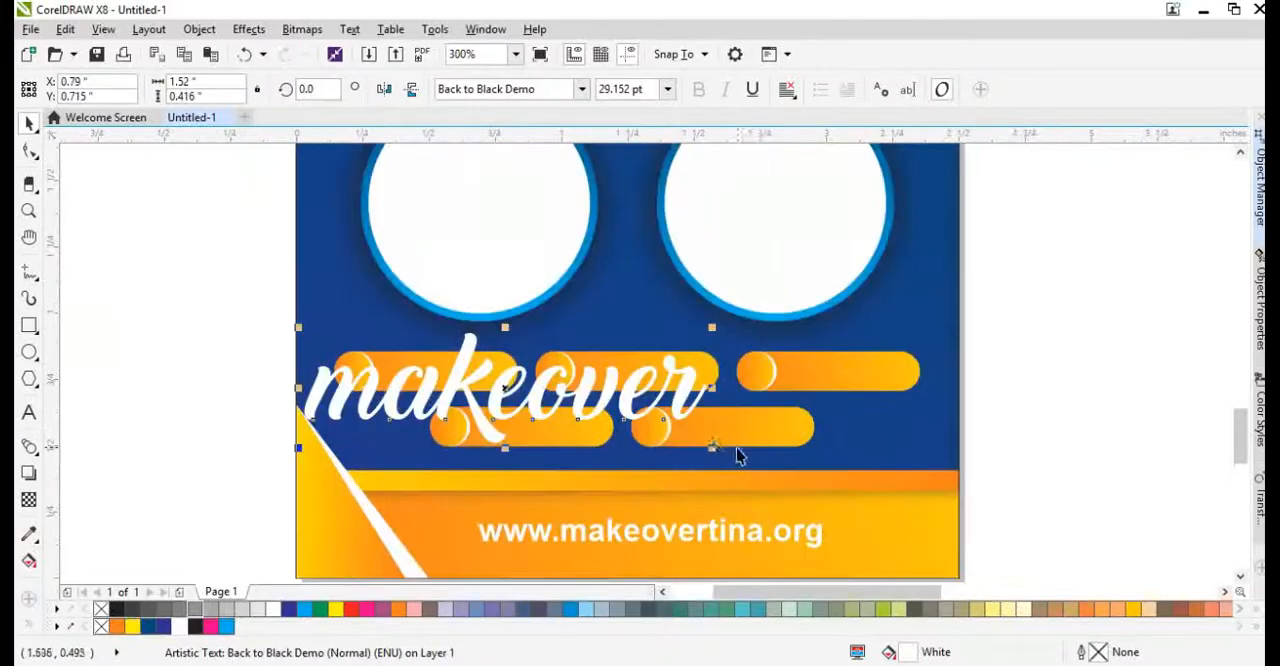
{"action": "left_click_drag", "start_coordinate": [716, 450], "coordinate": [588, 412]}
{"action": "scroll", "coordinate": [474, 398], "scroll_direction": "up", "scroll_amount": 2}
{"action": "left_click_drag", "start_coordinate": [963, 486], "coordinate": [714, 237]}
{"action": "scroll", "coordinate": [610, 401], "scroll_direction": "down", "scroll_amount": 1}
{"action": "key", "text": "ctrl+z"}
{"action": "scroll", "coordinate": [656, 402], "scroll_direction": "down", "scroll_amount": 2}
{"action": "scroll", "coordinate": [715, 239], "scroll_direction": "up", "scroll_amount": 2}
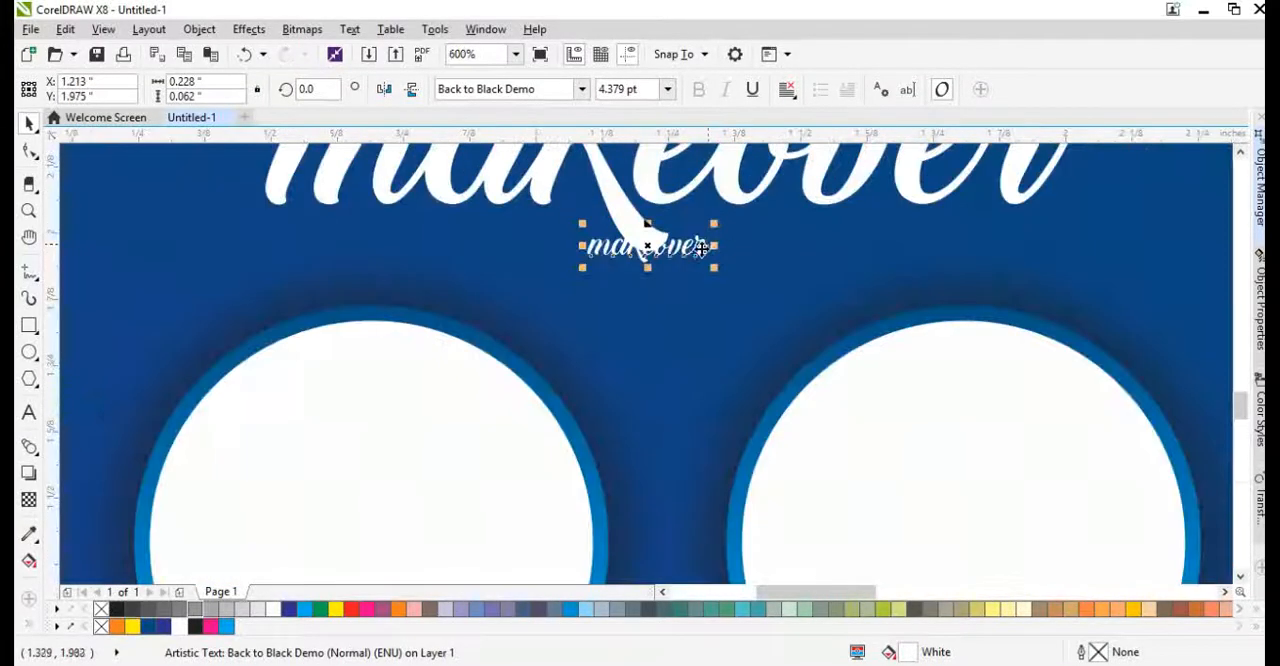
Change the small text copy to "The Makeup Specialist" and set it in the Backslash font.
{"action": "double_click", "coordinate": [862, 248]}
{"action": "type", "text": "The M"}
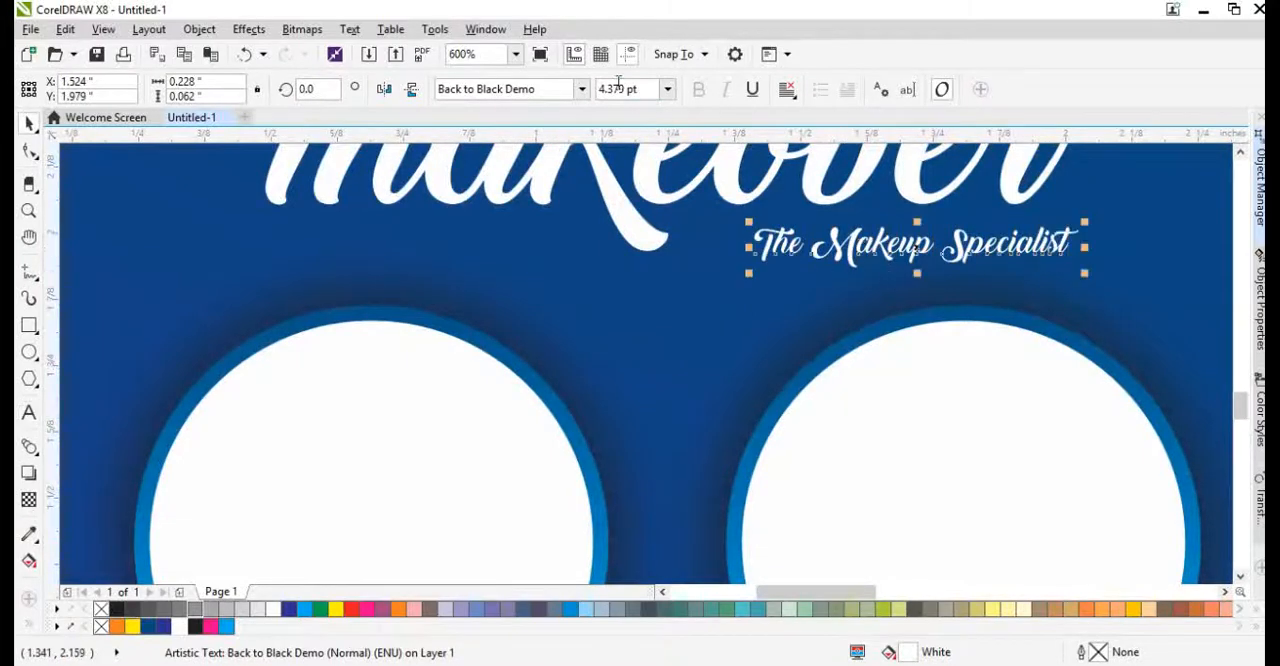
{"action": "left_click", "coordinate": [581, 89]}
{"action": "left_click", "coordinate": [500, 286]}
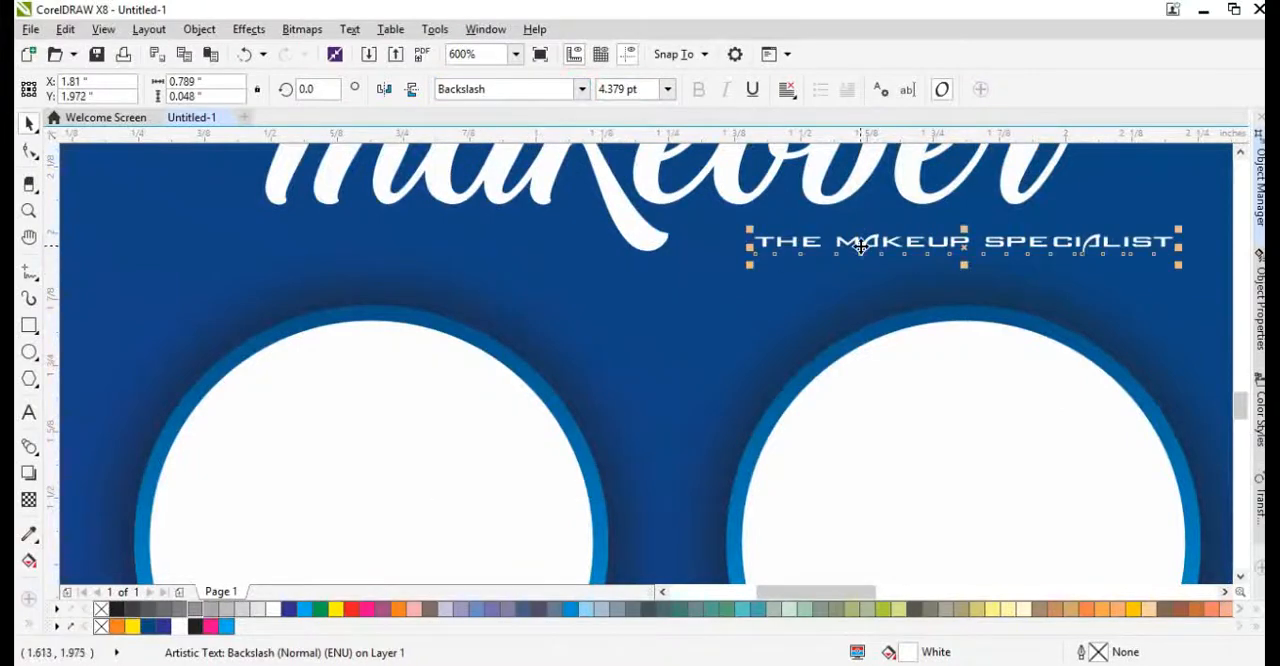
Set the "makeover" lettering in the Backslash font and position it across the page directly under TINA.
{"action": "scroll", "coordinate": [861, 247], "scroll_direction": "down", "scroll_amount": 2}
{"action": "scroll", "coordinate": [771, 215], "scroll_direction": "up", "scroll_amount": 1}
{"action": "left_click", "coordinate": [740, 289]}
{"action": "left_click", "coordinate": [754, 279]}
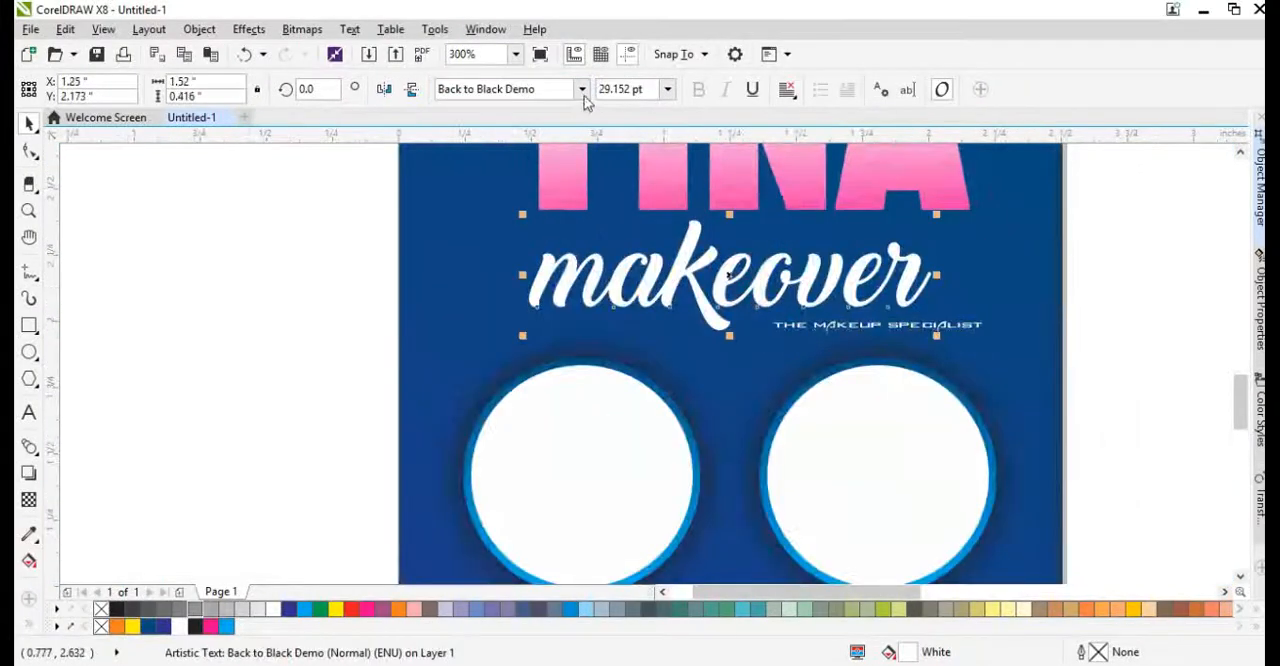
{"action": "left_click", "coordinate": [581, 89]}
{"action": "left_click", "coordinate": [600, 238]}
{"action": "left_click_drag", "start_coordinate": [654, 265], "coordinate": [618, 259]}
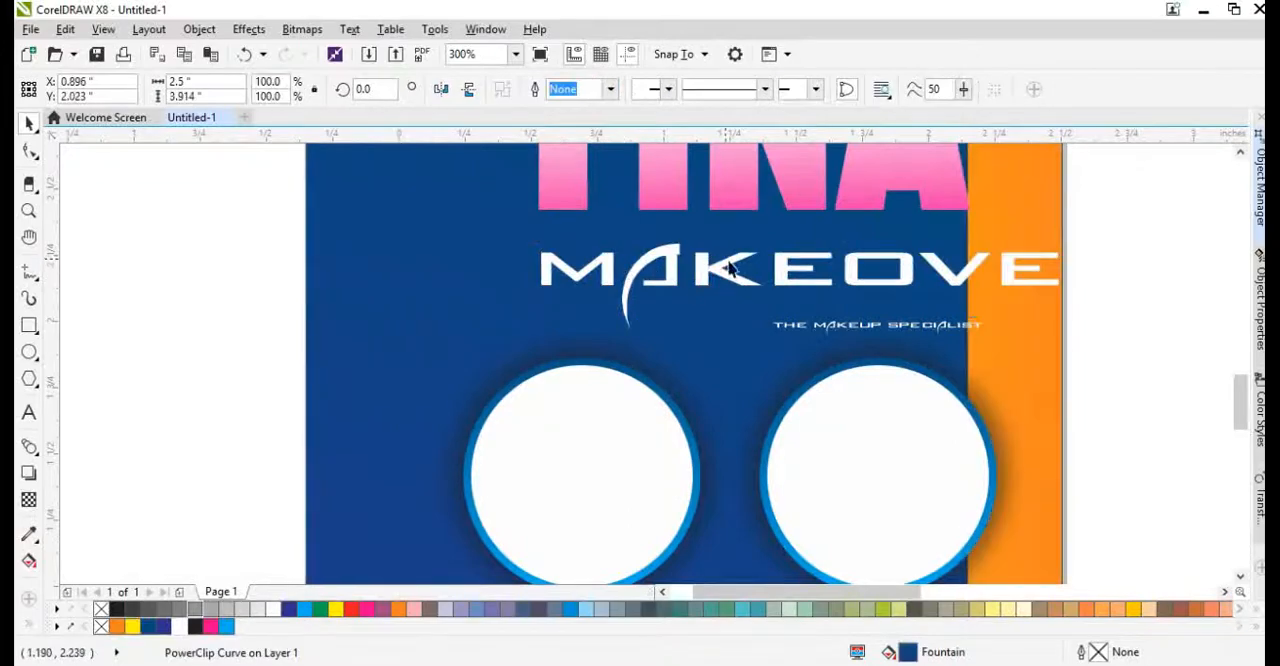
{"action": "key", "text": "ctrl+z"}
{"action": "left_click_drag", "start_coordinate": [715, 264], "coordinate": [609, 245]}
{"action": "scroll", "coordinate": [592, 301], "scroll_direction": "down", "scroll_amount": 1}
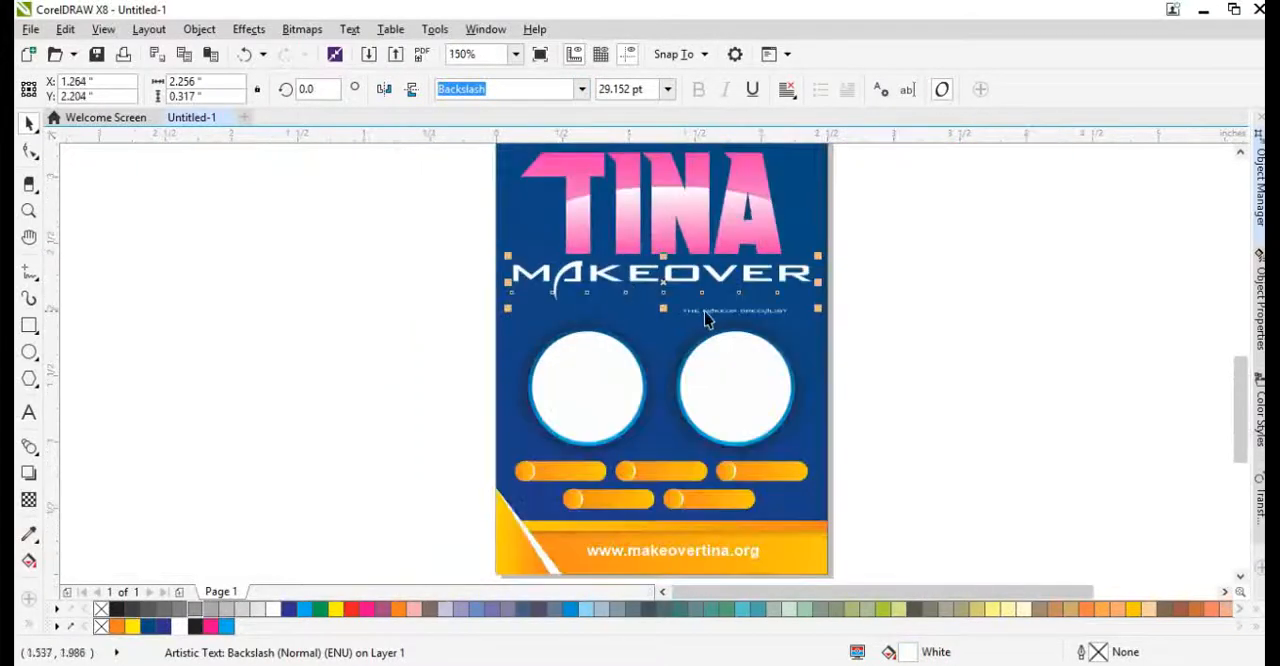
Enlarge "The Makeup Specialist" tagline to 8.759 pt beneath the MAKEOVER lettering.
{"action": "left_click", "coordinate": [704, 314]}
{"action": "scroll", "coordinate": [704, 314], "scroll_direction": "up", "scroll_amount": 1}
{"action": "left_click_drag", "start_coordinate": [737, 294], "coordinate": [922, 307]}
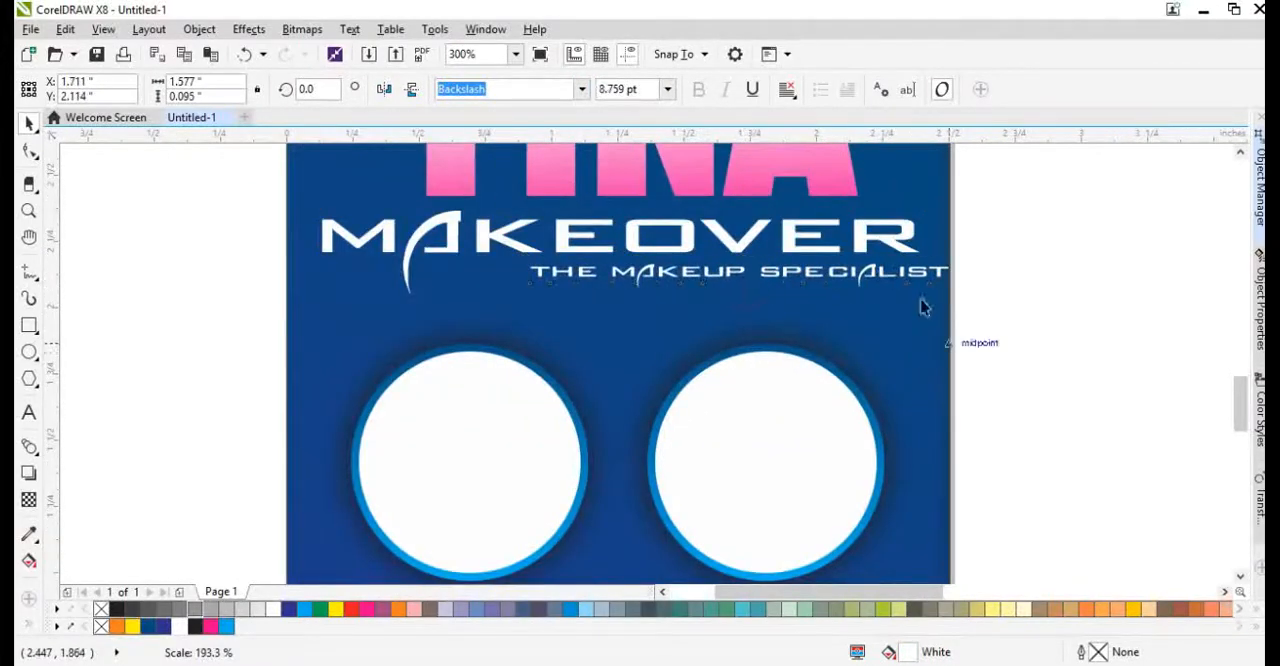
Browse the fonts for the tagline and set it in Ballantines-Medium.
{"action": "scroll", "coordinate": [869, 263], "scroll_direction": "up", "scroll_amount": 2}
{"action": "left_click", "coordinate": [581, 89]}
{"action": "scroll", "coordinate": [530, 337], "scroll_direction": "down", "scroll_amount": 1}
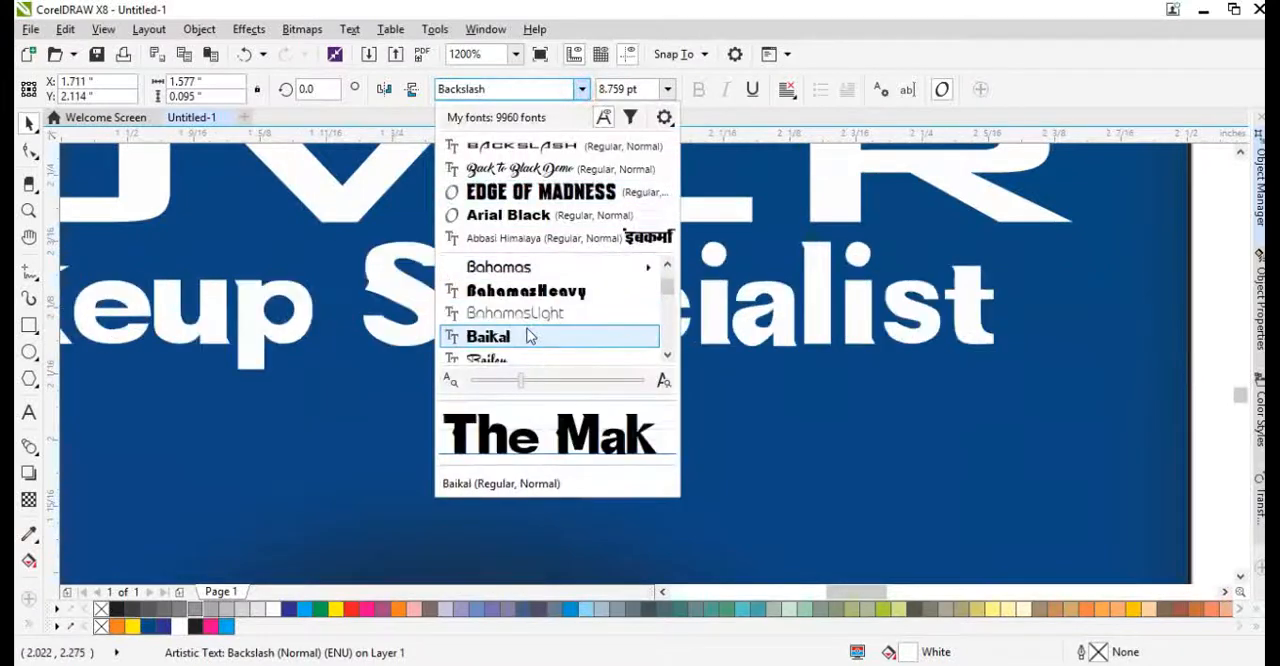
{"action": "scroll", "coordinate": [530, 337], "scroll_direction": "down", "scroll_amount": 3}
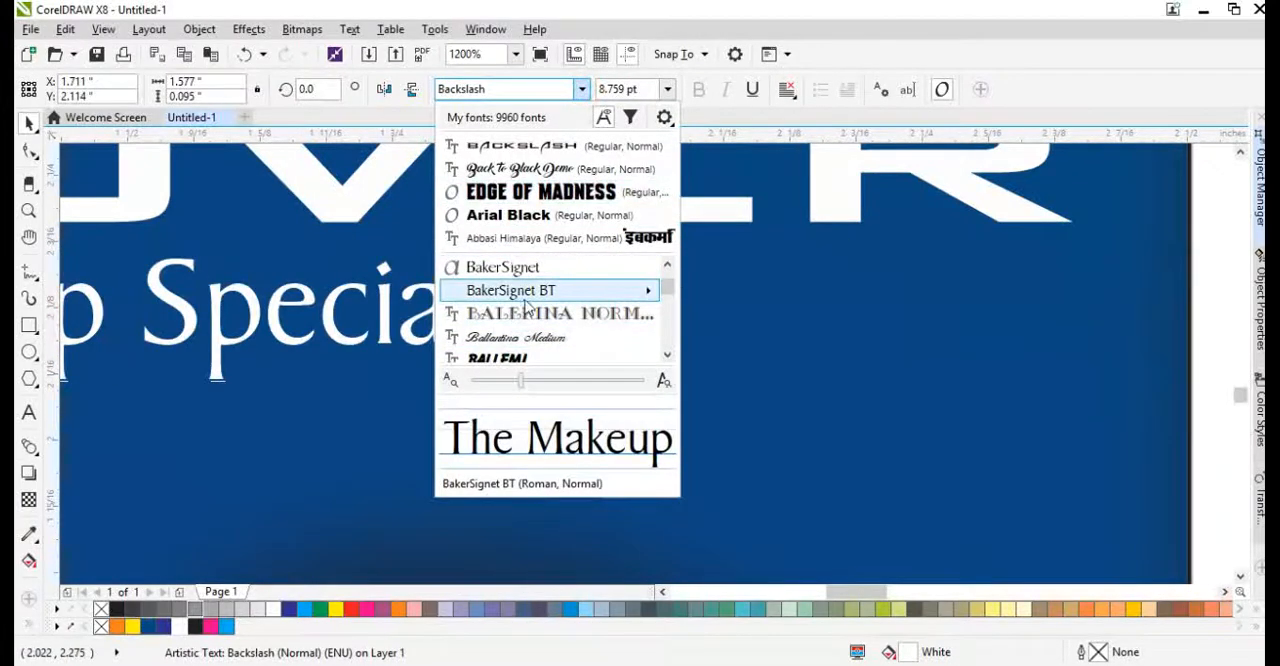
{"action": "scroll", "coordinate": [527, 307], "scroll_direction": "down", "scroll_amount": 1}
{"action": "left_click", "coordinate": [522, 268]}
Enlarge the script tagline to 14.987 pt beneath the second half of MAKEOVER.
{"action": "scroll", "coordinate": [482, 317], "scroll_direction": "down", "scroll_amount": 1}
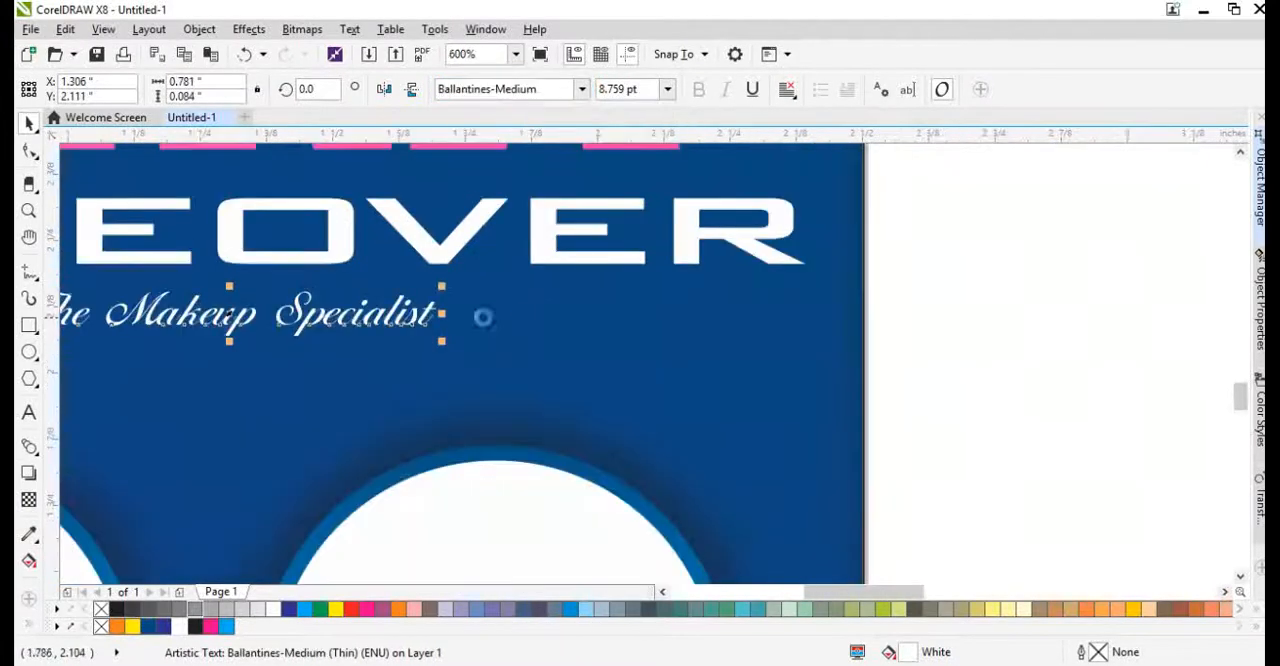
{"action": "scroll", "coordinate": [482, 317], "scroll_direction": "down", "scroll_amount": 1}
{"action": "left_click_drag", "start_coordinate": [536, 343], "coordinate": [815, 402]}
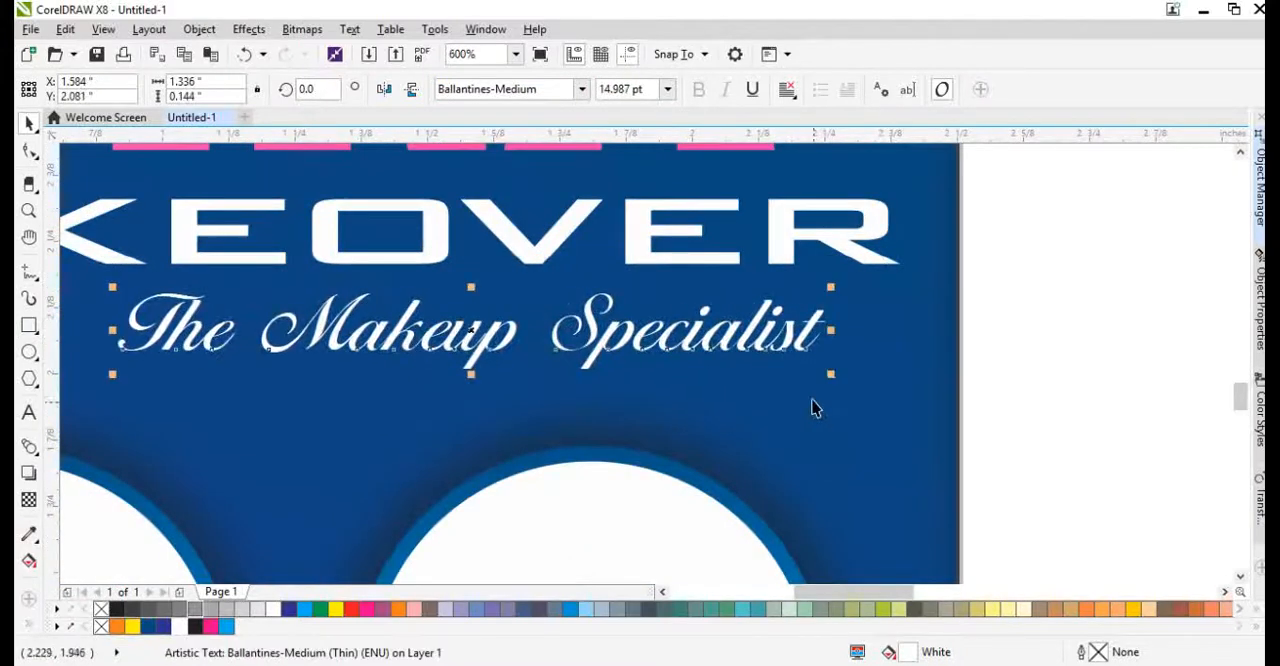
{"action": "key", "text": "F4"}
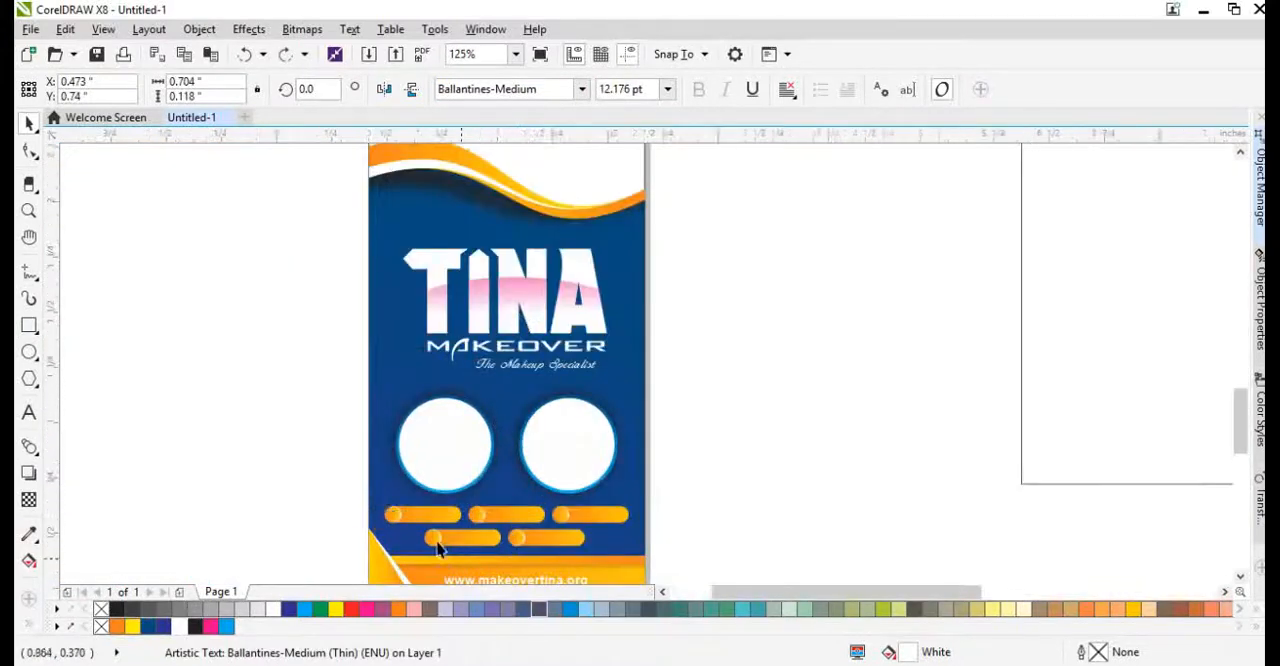
Enter placeholder text "sdsd" on the first pill and try it in Arial Black and Swis721 BdCnOul BT.
{"action": "scroll", "coordinate": [370, 522], "scroll_direction": "up", "scroll_amount": 3}
{"action": "left_click", "coordinate": [580, 89]}
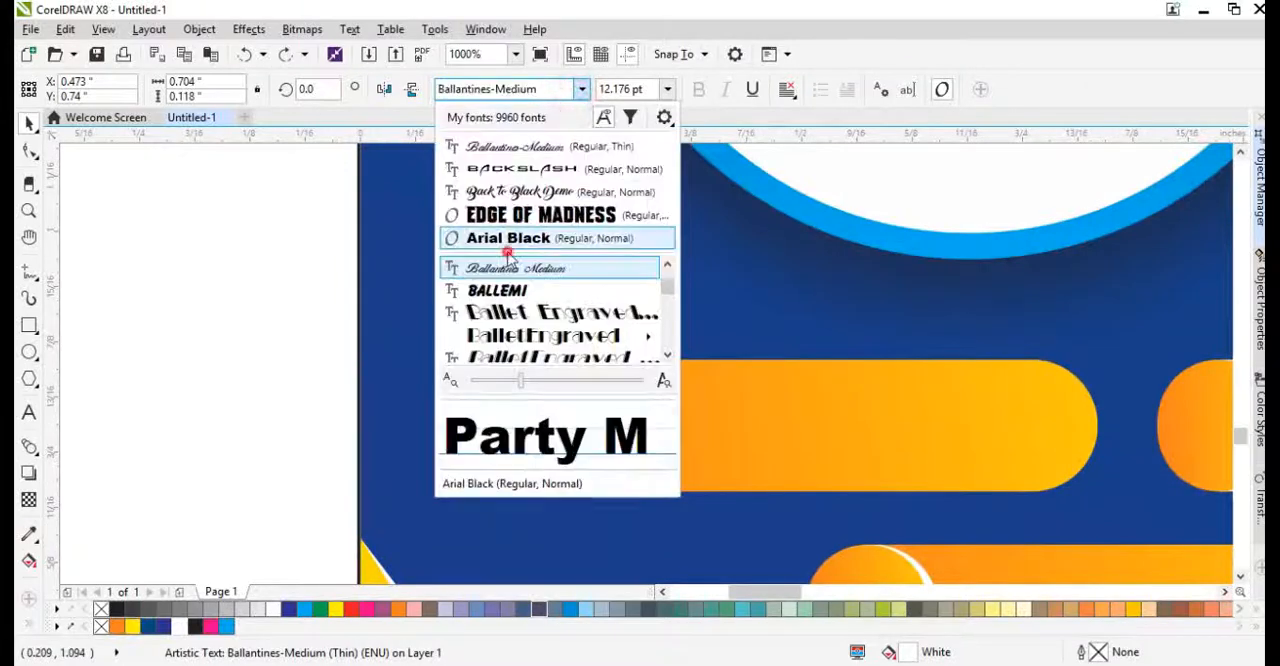
{"action": "left_click", "coordinate": [508, 238]}
{"action": "scroll", "coordinate": [490, 335], "scroll_direction": "down", "scroll_amount": 1}
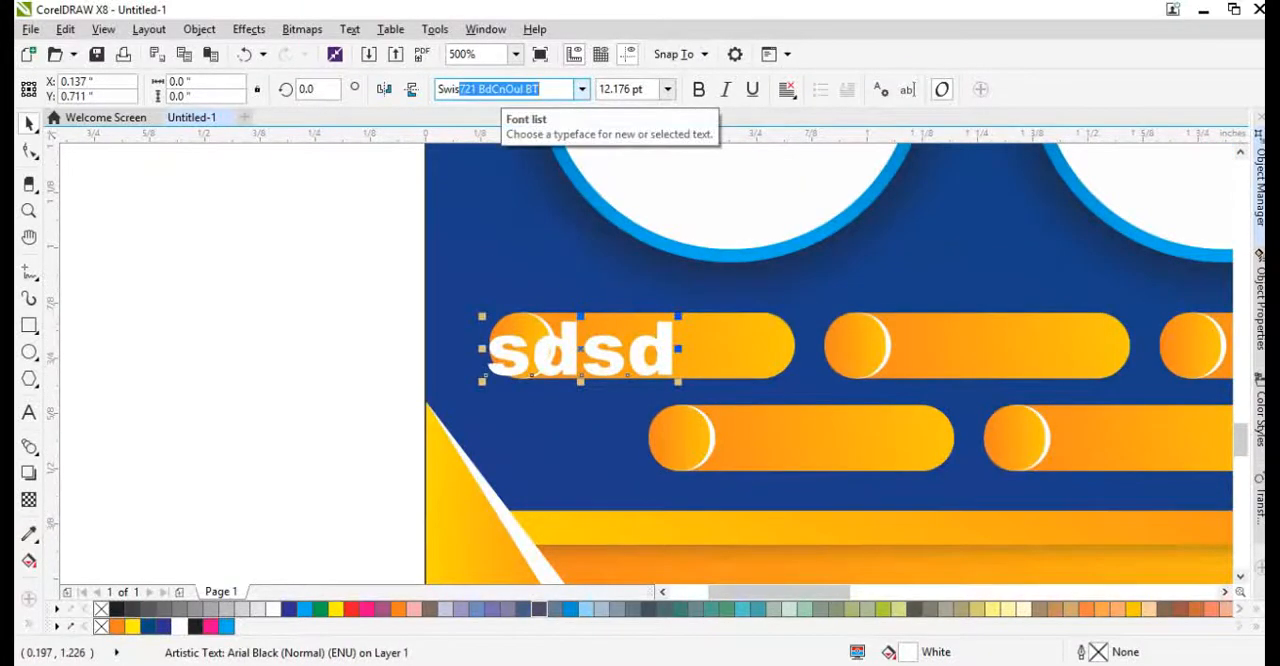
{"action": "key", "text": "Return"}
Set the placeholder text in SwitzerlandCondBlack and reduce it to 8 pt.
{"action": "left_click", "coordinate": [581, 89]}
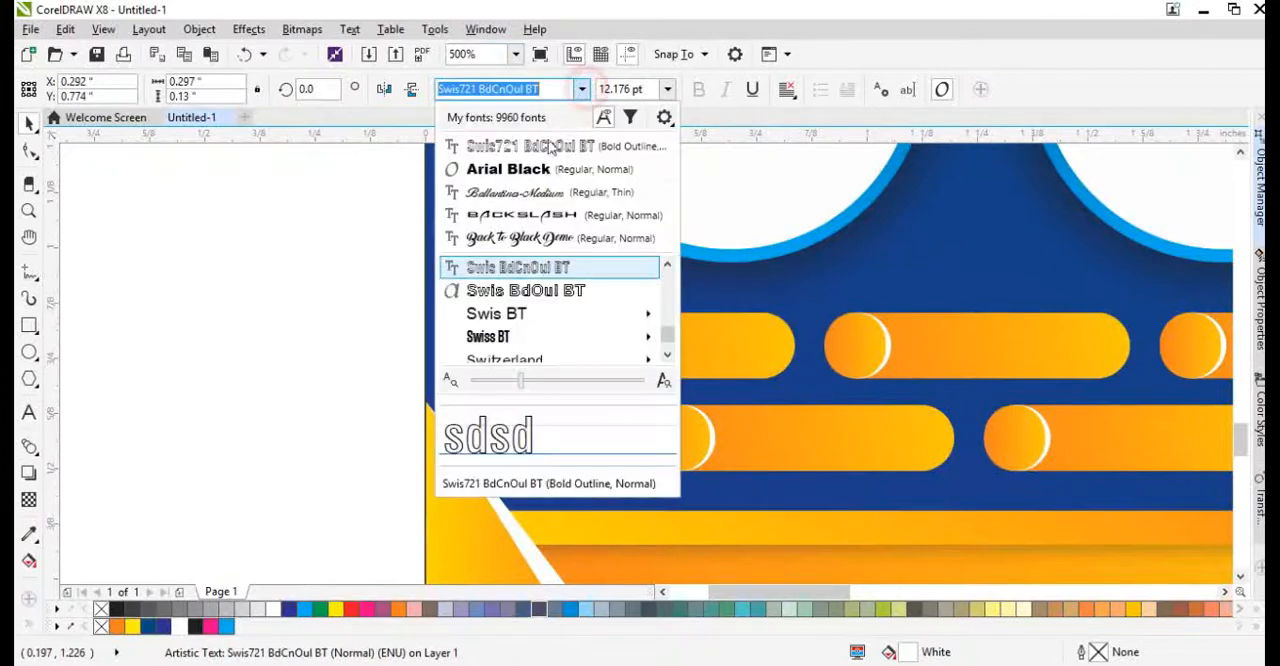
{"action": "left_click", "coordinate": [610, 280]}
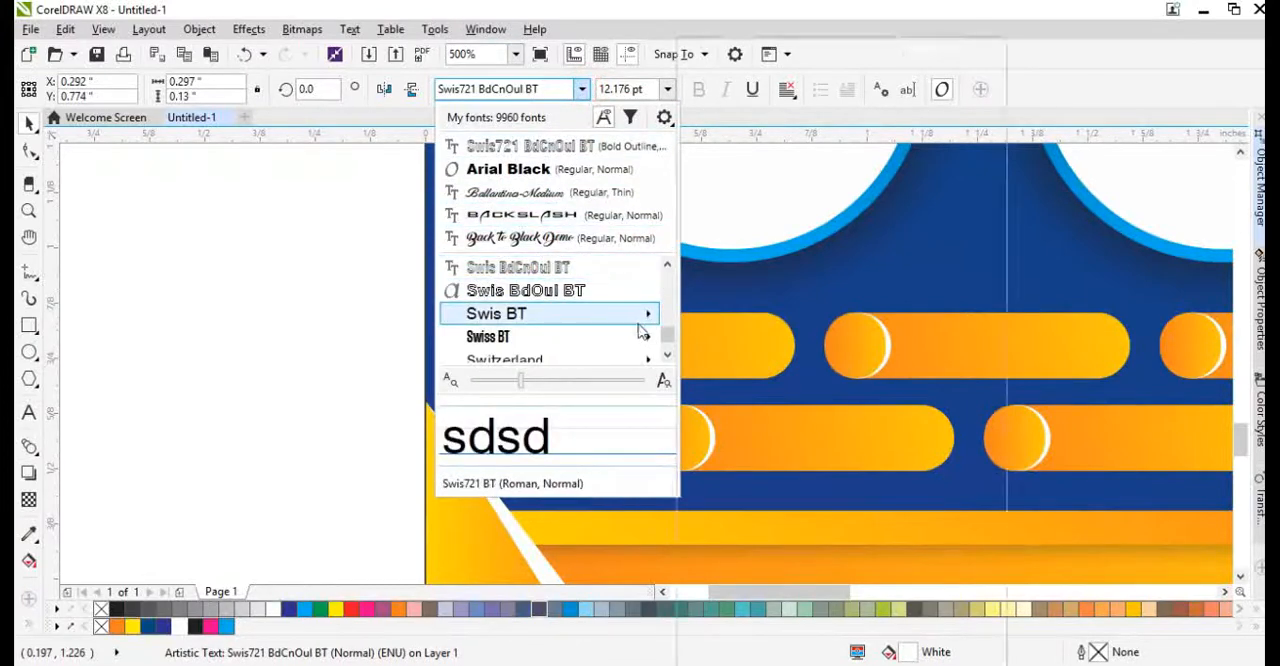
{"action": "scroll", "coordinate": [642, 332], "scroll_direction": "down", "scroll_amount": 1}
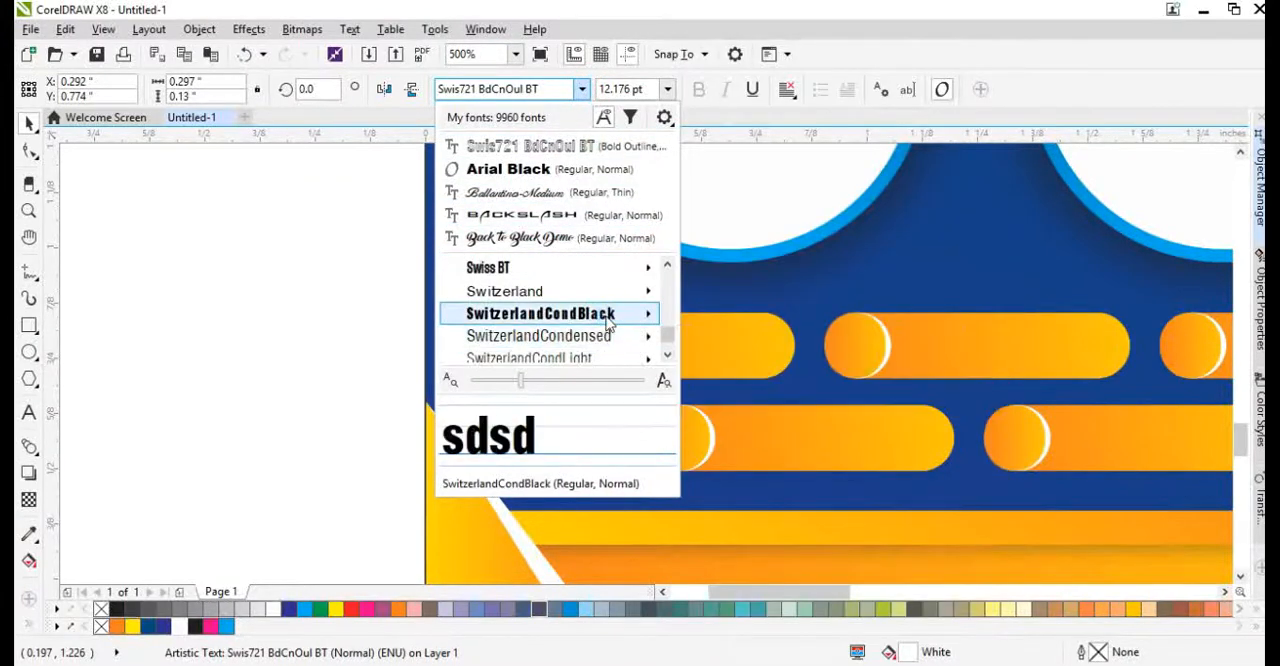
{"action": "left_click", "coordinate": [607, 316]}
{"action": "key", "text": "ctrl+KP_2"}
{"action": "key", "text": "ctrl+KP_2"}
{"action": "key", "text": "ctrl+KP_2"}
{"action": "key", "text": "ctrl+KP_2"}
{"action": "key", "text": "ctrl+KP_2"}
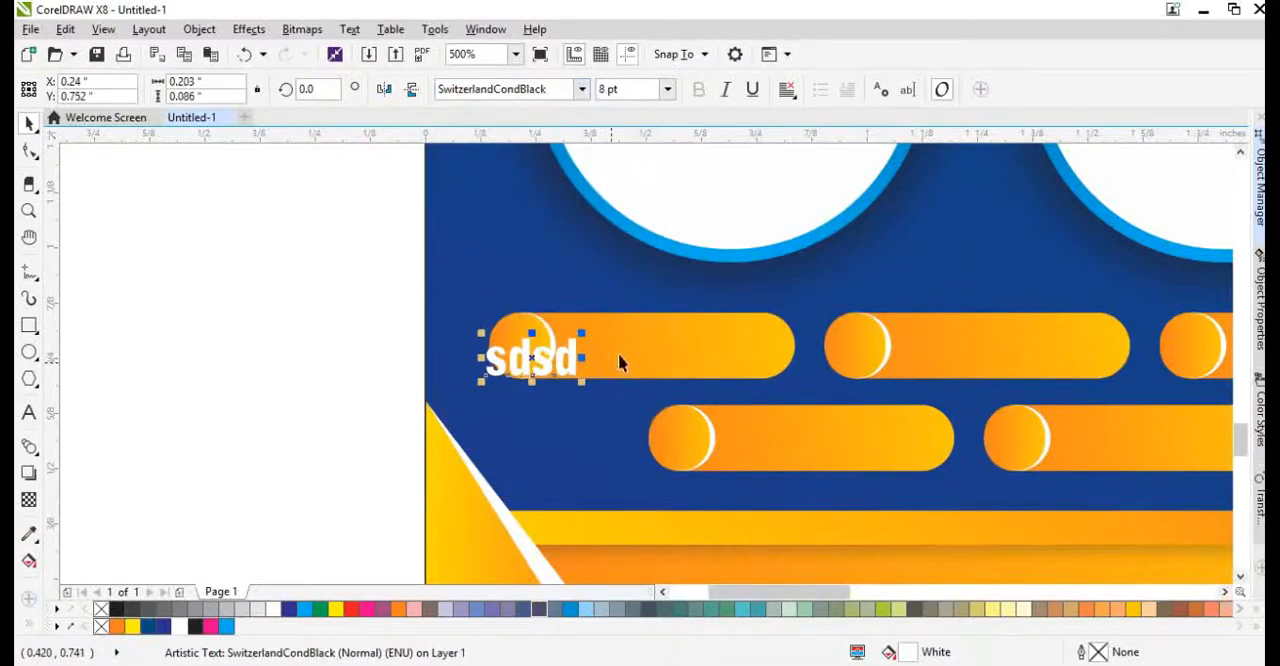
Move the placeholder text onto the body of the first pill and change it to "Party Makeup".
{"action": "left_click_drag", "start_coordinate": [620, 355], "coordinate": [663, 346]}
{"action": "scroll", "coordinate": [663, 346], "scroll_direction": "up", "scroll_amount": 2}
{"action": "double_click", "coordinate": [663, 346]}
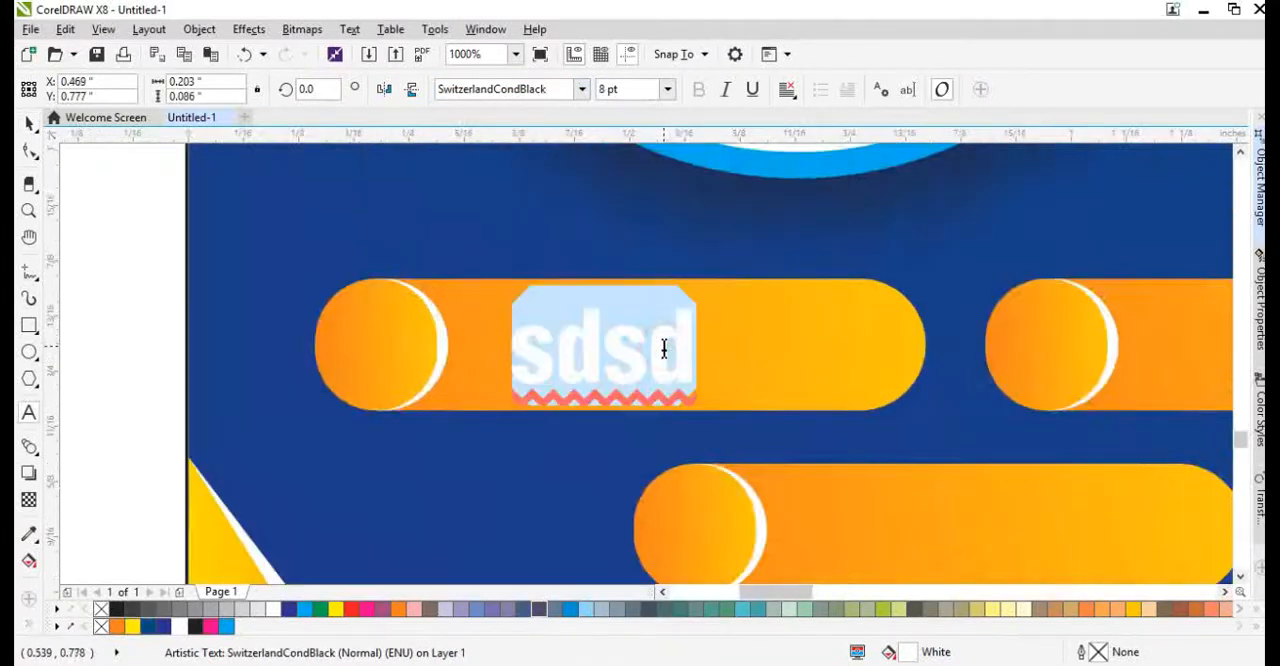
{"action": "type", "text": "Party <"}
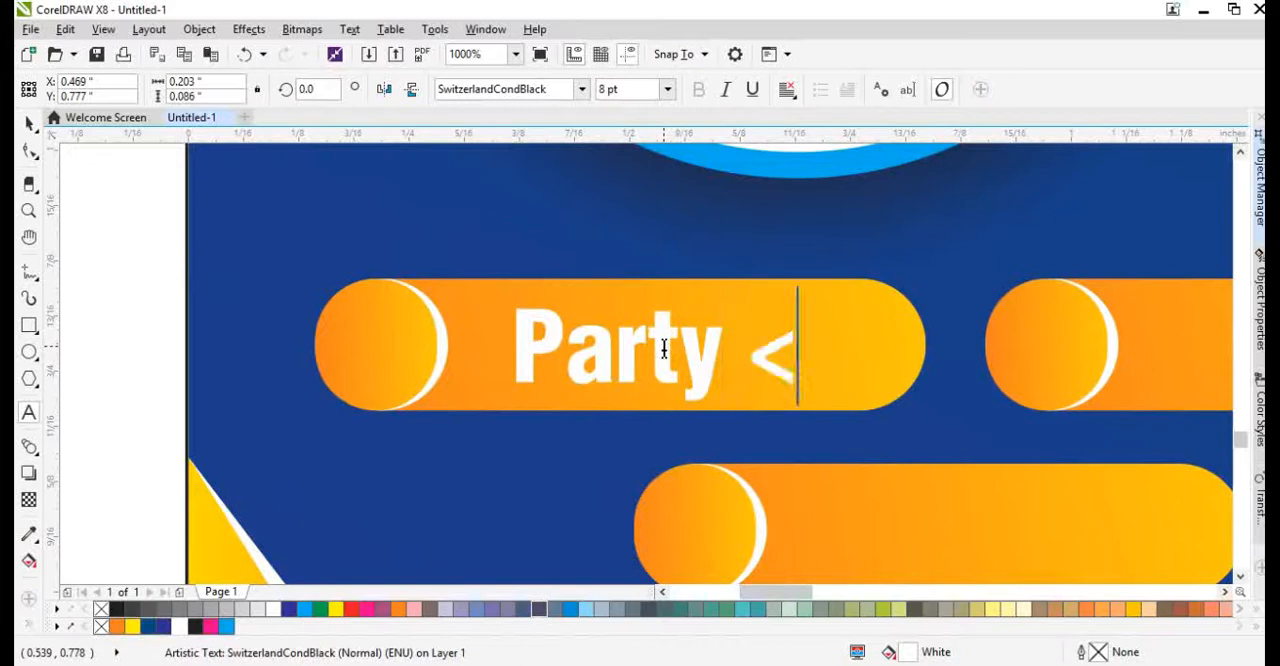
{"action": "key", "text": "BackSpace"}
{"action": "type", "text": "Makeup"}
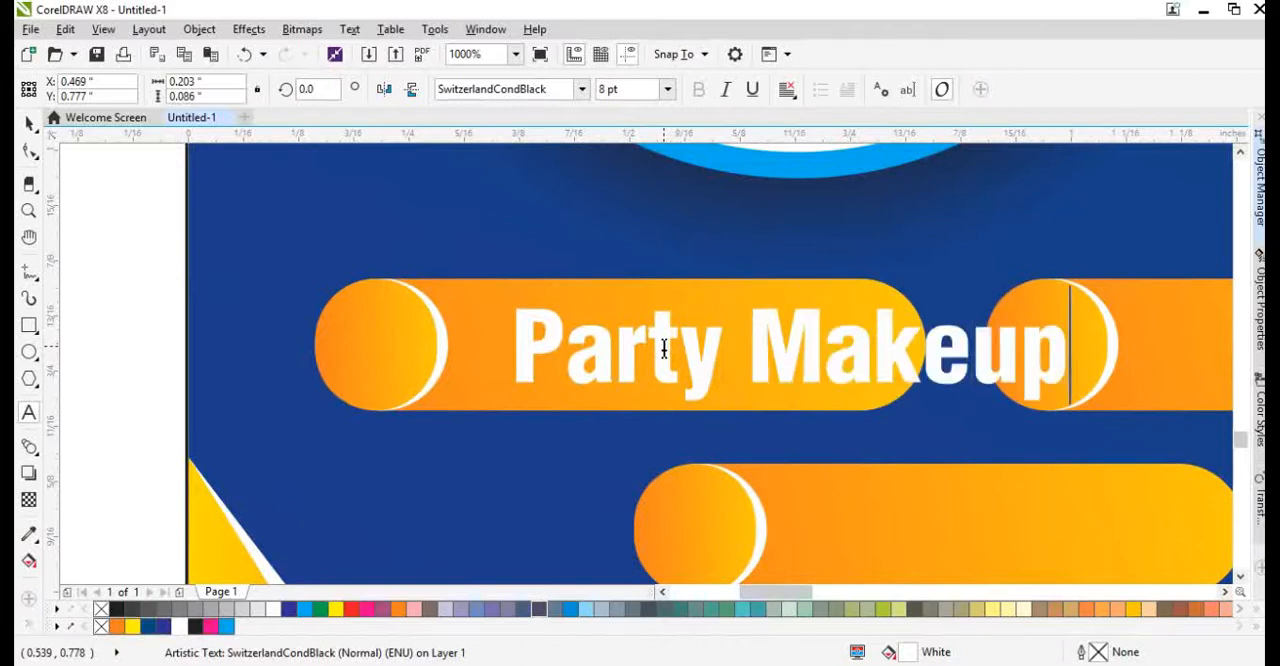
{"action": "key", "text": "ctrl+space"}
Reduce the "Party Makeup" label to 5 pt.
{"action": "key", "text": "ctrl+KP_2"}
{"action": "key", "text": "ctrl+KP_2"}
{"action": "key", "text": "ctrl+KP_2"}
Position the "Party Makeup" label within the first pill and copy it onto the second pill of the upper row.
{"action": "left_click_drag", "start_coordinate": [686, 349], "coordinate": [885, 335]}
{"action": "left_click", "coordinate": [697, 309], "text": "shift"}
{"action": "scroll", "coordinate": [697, 309], "scroll_direction": "down", "scroll_amount": 2}
{"action": "scroll", "coordinate": [710, 332], "scroll_direction": "down", "scroll_amount": 2}
{"action": "right_click", "coordinate": [885, 335]}
{"action": "scroll", "coordinate": [885, 325], "scroll_direction": "up", "scroll_amount": 2}
Change the label on the second pill to "Bridal Makeup".
{"action": "key", "text": "F8"}
{"action": "double_click", "coordinate": [723, 338]}
{"action": "type", "text": "B"}
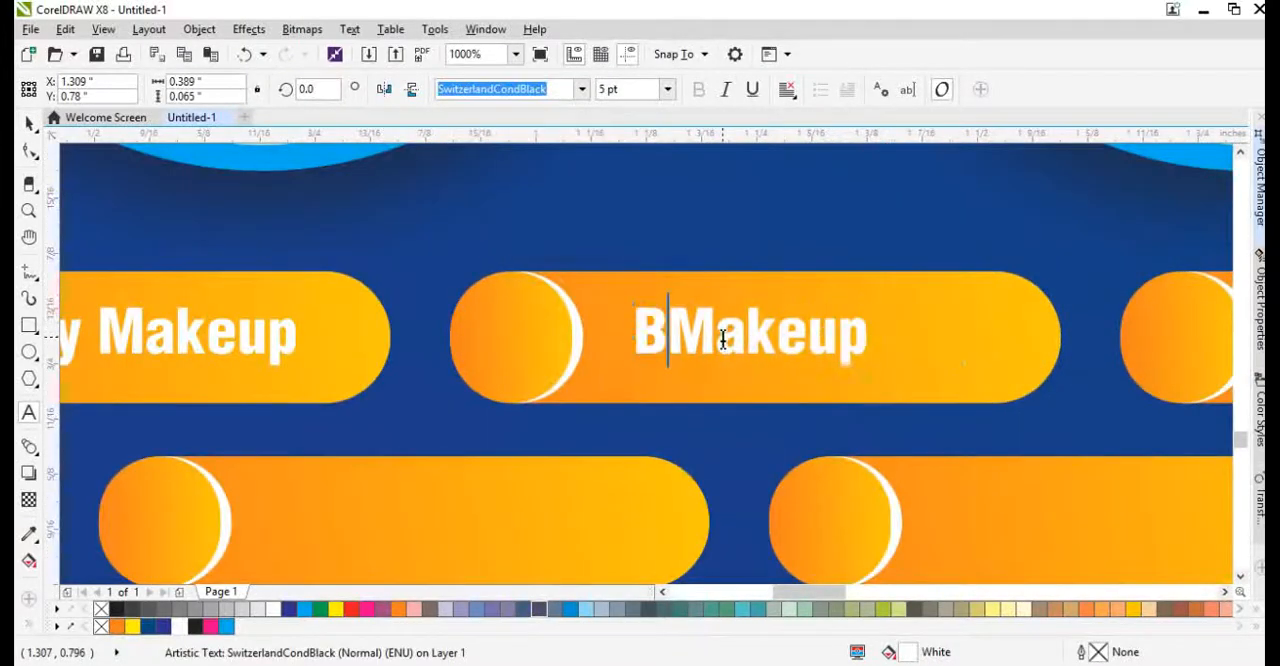
{"action": "type", "text": "ridal"}
{"action": "key", "text": "ctrl+space"}
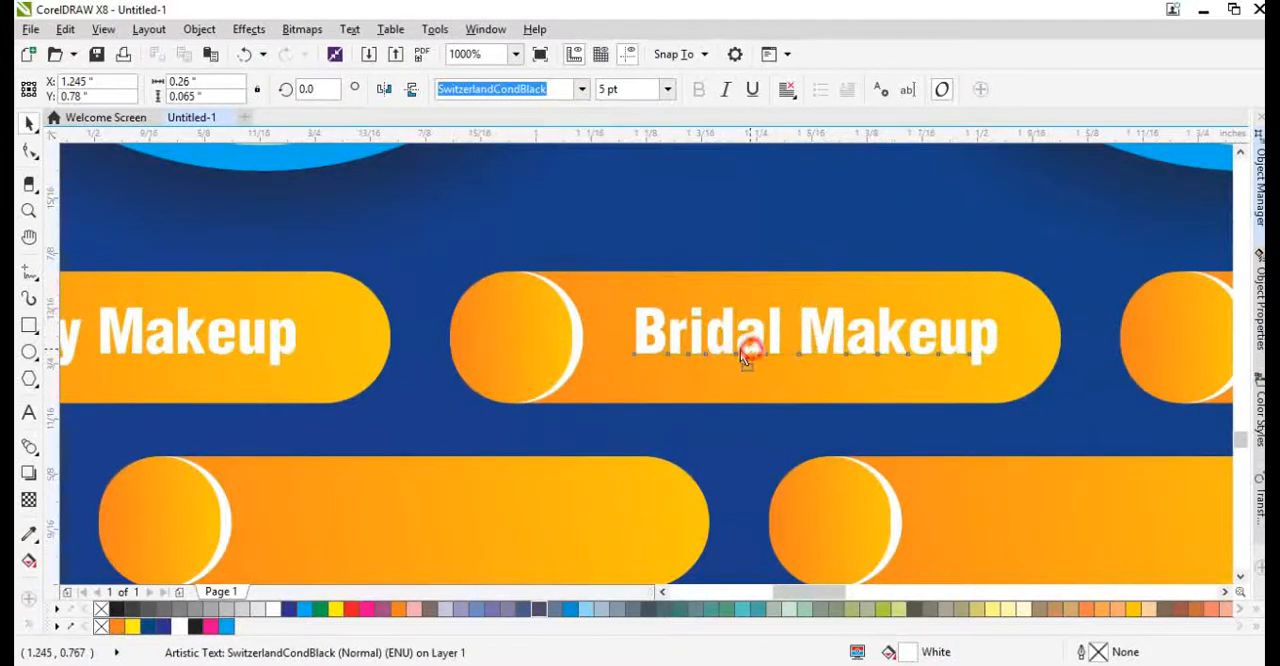
Copy the "Bridal Makeup" label onto the third pill of the upper row.
{"action": "left_click_drag", "start_coordinate": [745, 358], "coordinate": [946, 351]}
{"action": "scroll", "coordinate": [734, 349], "scroll_direction": "down", "scroll_amount": 2}
{"action": "right_click", "coordinate": [946, 351]}
{"action": "scroll", "coordinate": [946, 351], "scroll_direction": "up", "scroll_amount": 2}
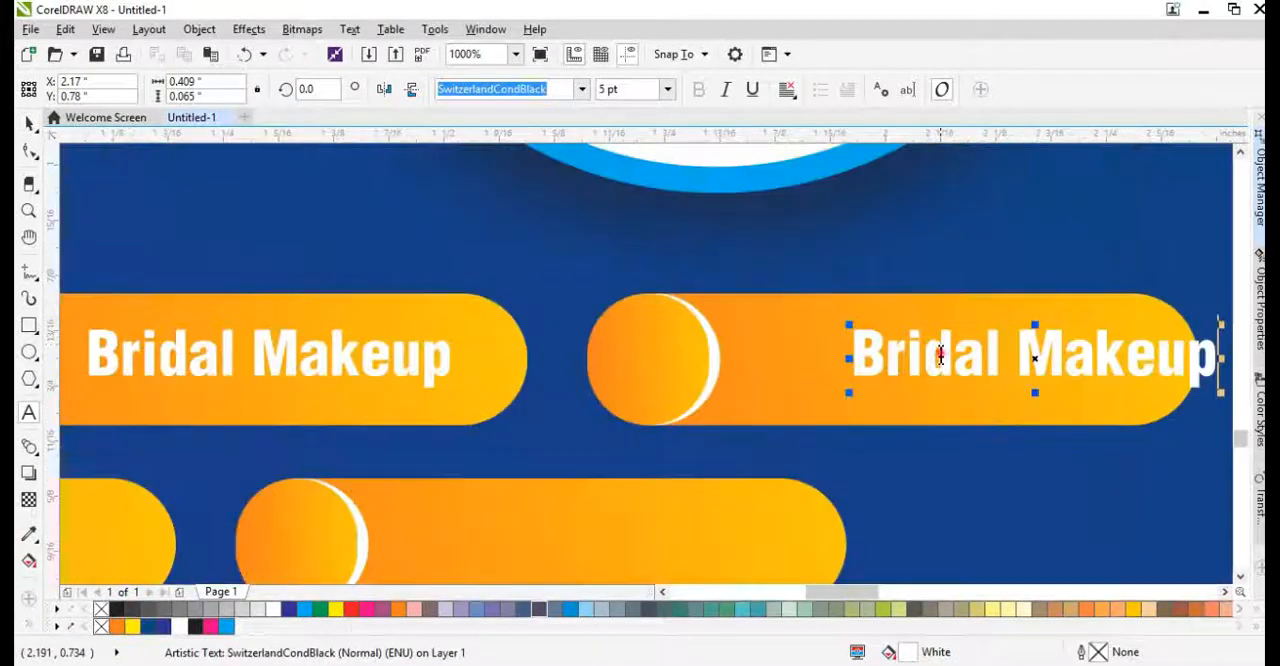
Change the label on the third pill of the upper row to "Simple Makeup".
{"action": "double_click", "coordinate": [940, 355]}
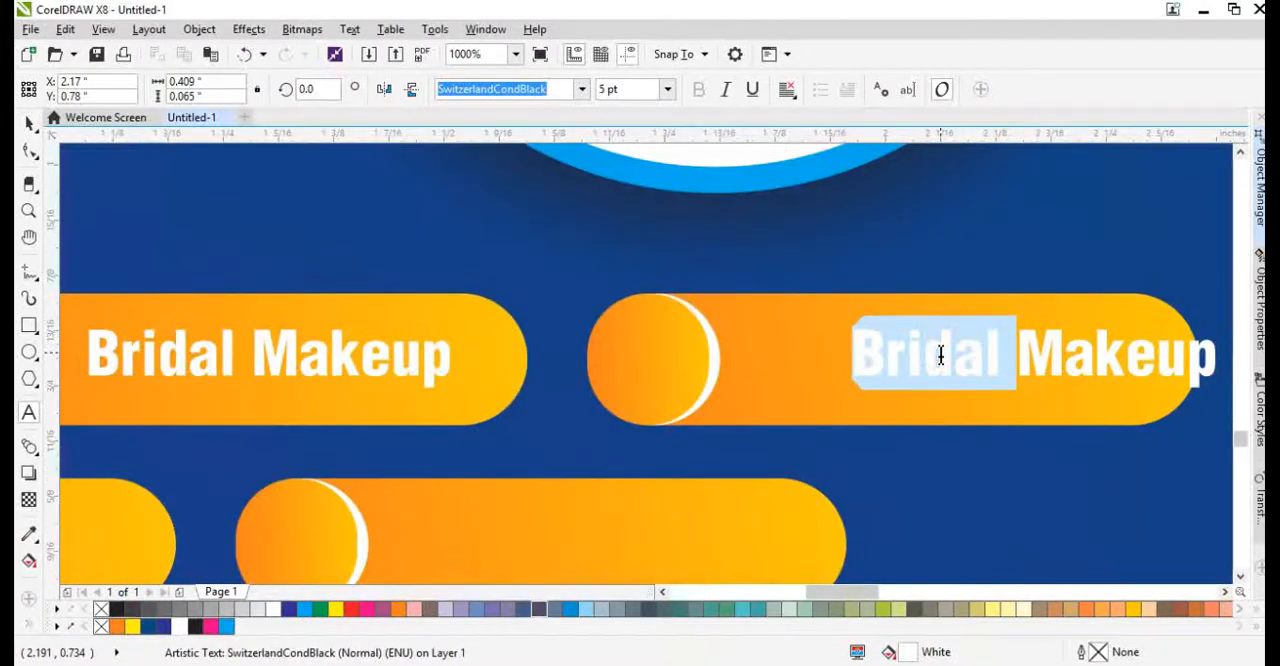
{"action": "type", "text": "Simple"}
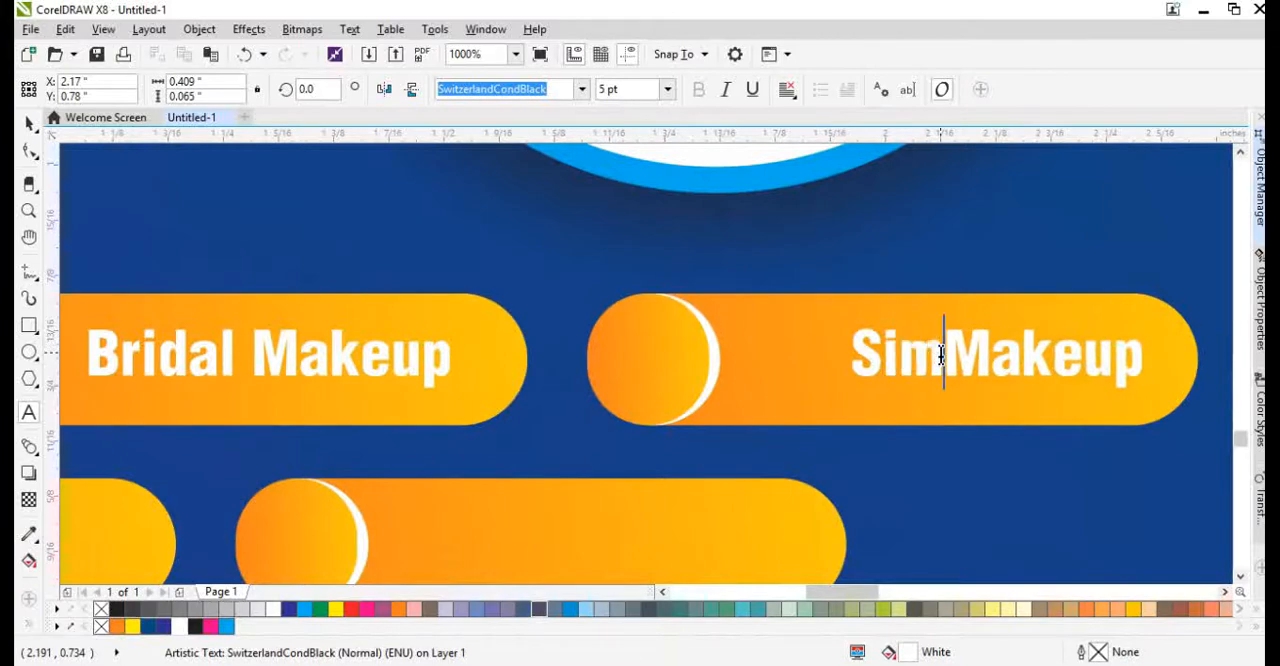
{"action": "key", "text": "ctrl+space"}
Position the "Simple Makeup" label within the third pill, centre it vertically, and copy it onto the first pill of the lower row.
{"action": "left_click_drag", "start_coordinate": [927, 356], "coordinate": [667, 406]}
{"action": "scroll", "coordinate": [897, 357], "scroll_direction": "down", "scroll_amount": 3}
{"action": "scroll", "coordinate": [742, 361], "scroll_direction": "up", "scroll_amount": 3}
{"action": "left_click", "coordinate": [881, 477], "text": "shift"}
{"action": "key", "text": "e"}
{"action": "scroll", "coordinate": [791, 384], "scroll_direction": "down", "scroll_amount": 2}
{"action": "left_click", "coordinate": [763, 513]}
{"action": "scroll", "coordinate": [763, 391], "scroll_direction": "up", "scroll_amount": 2}
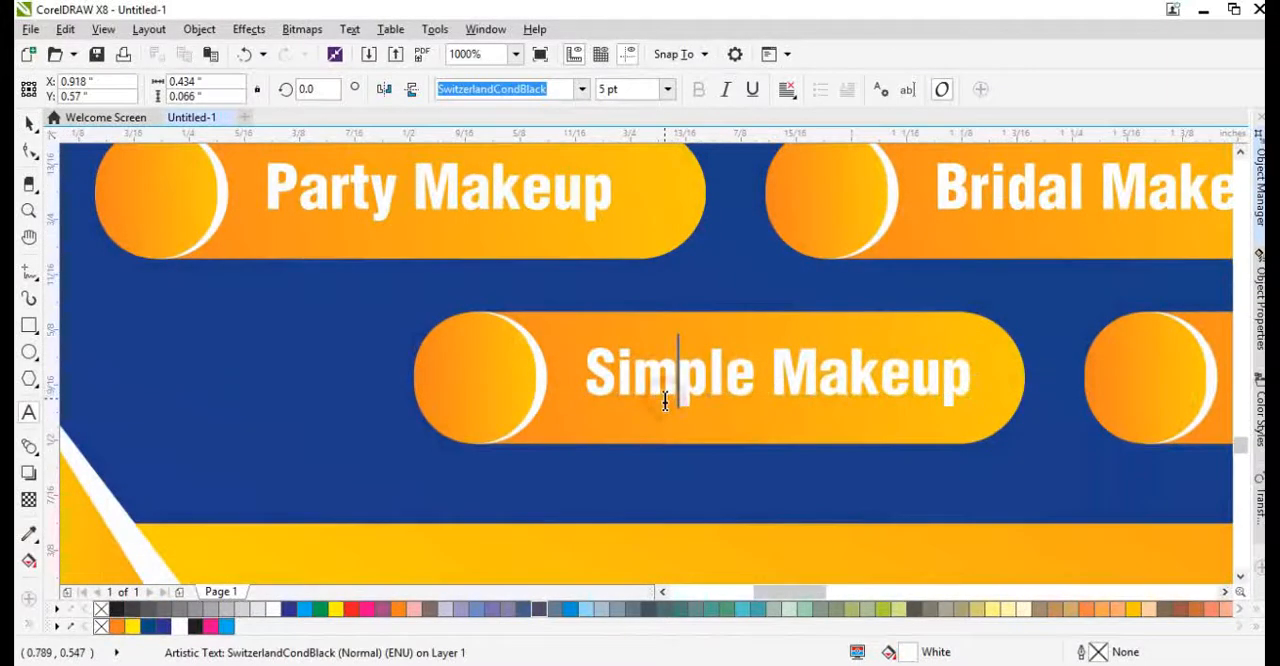
Change the label on the lower row's first pill to "Anniversary Makeup" and correct its spelling.
{"action": "double_click", "coordinate": [660, 400]}
{"action": "type", "text": "Anniversa"}
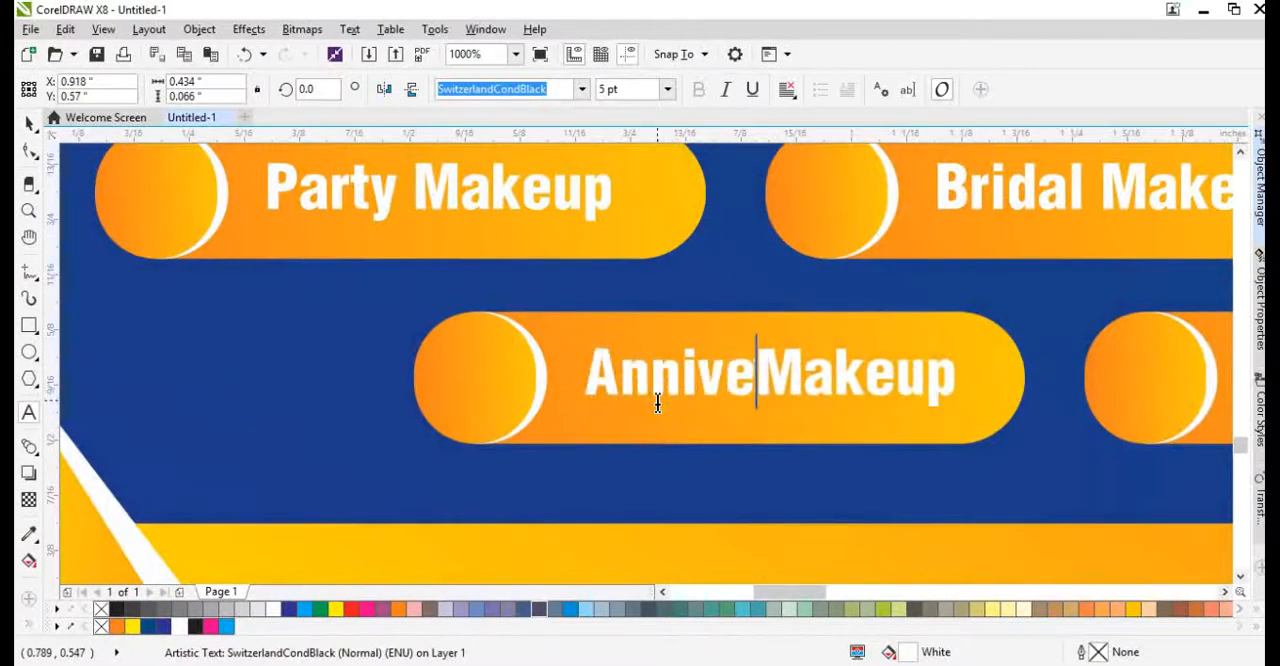
{"action": "type", "text": "ry"}
{"action": "right_click", "coordinate": [710, 408]}
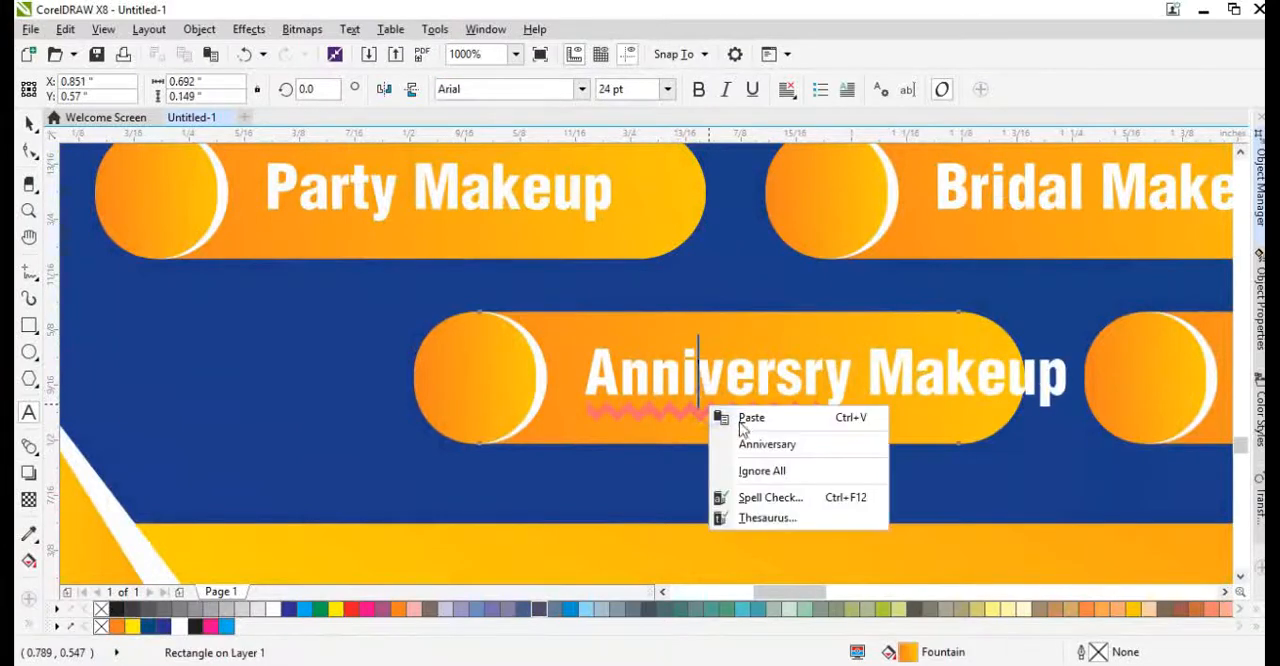
{"action": "left_click", "coordinate": [766, 443]}
Narrow the "Anniversary Makeup" label to fit its pill and centre it vertically on the pill.
{"action": "key", "text": "ctrl+space"}
{"action": "left_click_drag", "start_coordinate": [1050, 388], "coordinate": [993, 399]}
{"action": "scroll", "coordinate": [993, 398], "scroll_direction": "up", "scroll_amount": 1}
{"action": "left_click", "coordinate": [942, 308], "text": "shift"}
{"action": "key", "text": "e"}
{"action": "scroll", "coordinate": [741, 345], "scroll_direction": "down", "scroll_amount": 2}
{"action": "left_click", "coordinate": [737, 401]}
{"action": "scroll", "coordinate": [600, 370], "scroll_direction": "down", "scroll_amount": 1}
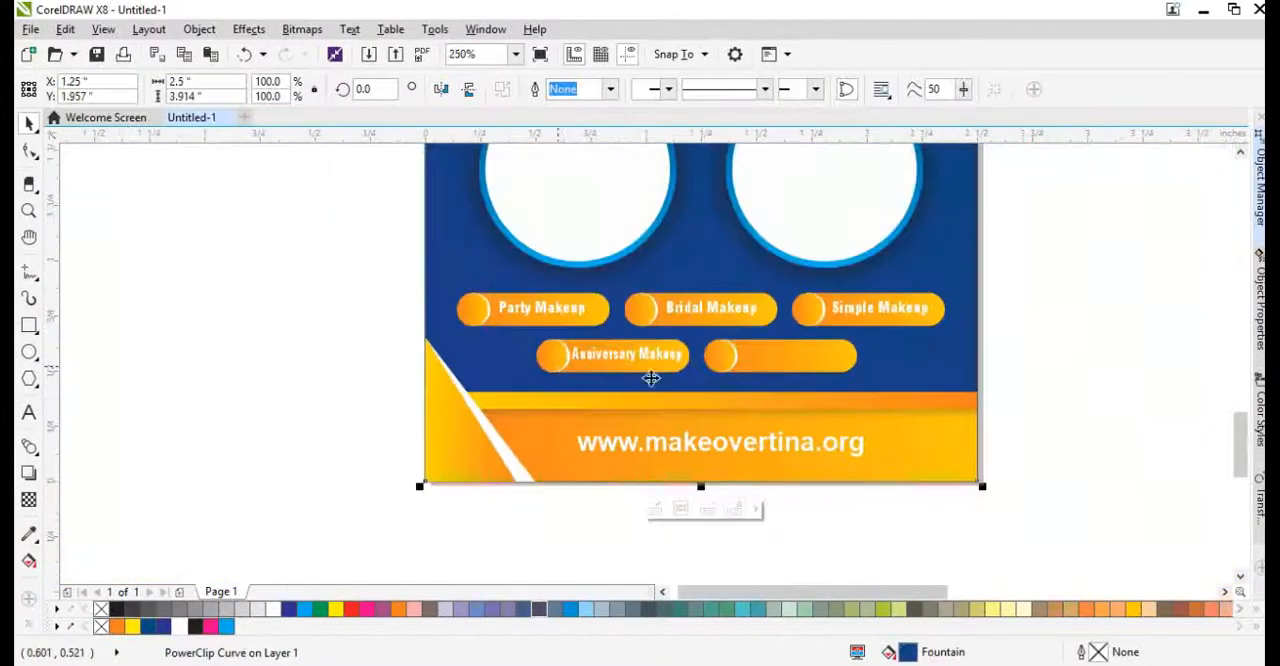
Copy the "Simple Makeup" label onto the second pill of the lower row and centre it vertically there.
{"action": "scroll", "coordinate": [915, 338], "scroll_direction": "up", "scroll_amount": 1}
{"action": "left_click_drag", "start_coordinate": [857, 276], "coordinate": [692, 362]}
{"action": "right_click", "coordinate": [692, 362]}
{"action": "scroll", "coordinate": [682, 368], "scroll_direction": "up", "scroll_amount": 1}
{"action": "left_click", "coordinate": [686, 403], "text": "shift"}
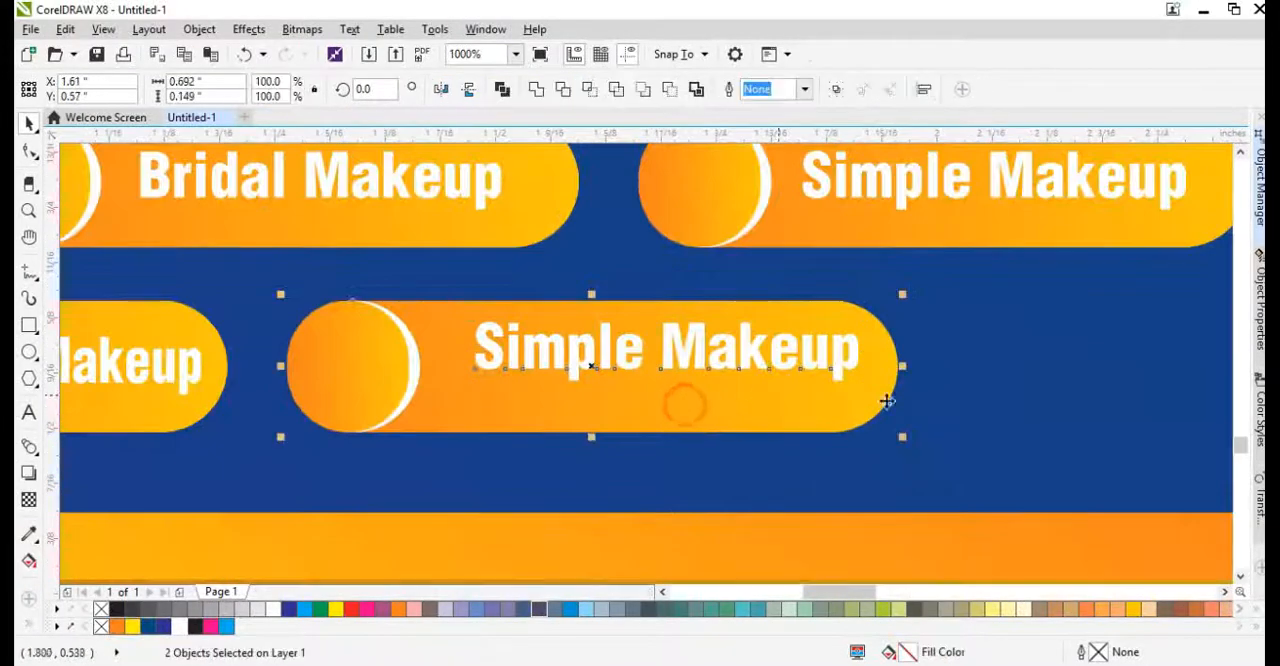
{"action": "key", "text": "e"}
{"action": "left_click", "coordinate": [992, 400]}
{"action": "left_click", "coordinate": [740, 372]}
{"action": "scroll", "coordinate": [611, 363], "scroll_direction": "down", "scroll_amount": 1}
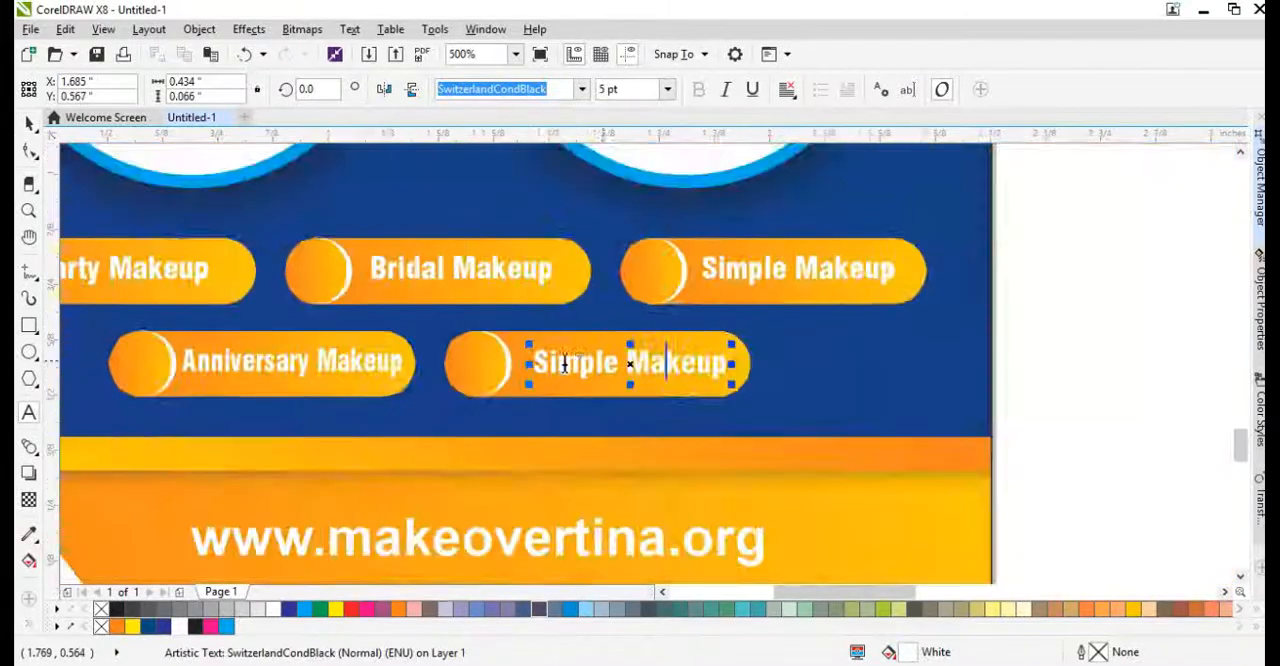
Change the copied label on the lower row's second pill to "Special Makeup".
{"action": "scroll", "coordinate": [564, 362], "scroll_direction": "up", "scroll_amount": 1}
{"action": "double_click", "coordinate": [564, 362]}
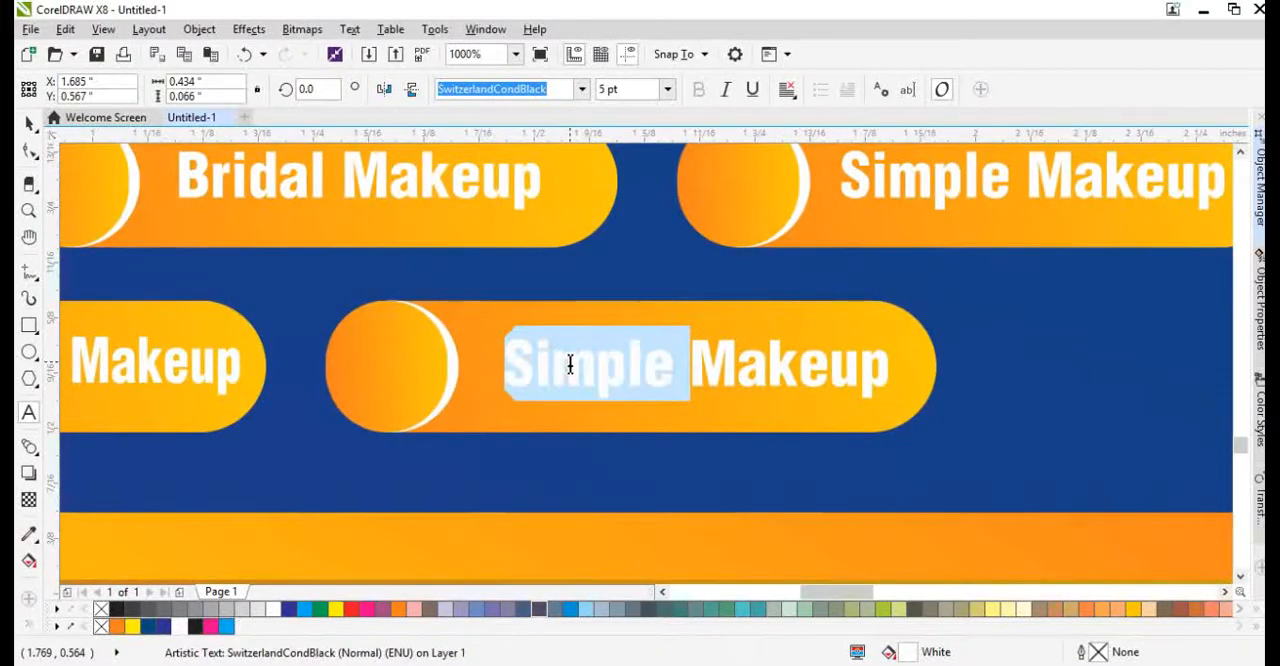
{"action": "type", "text": "Spe"}
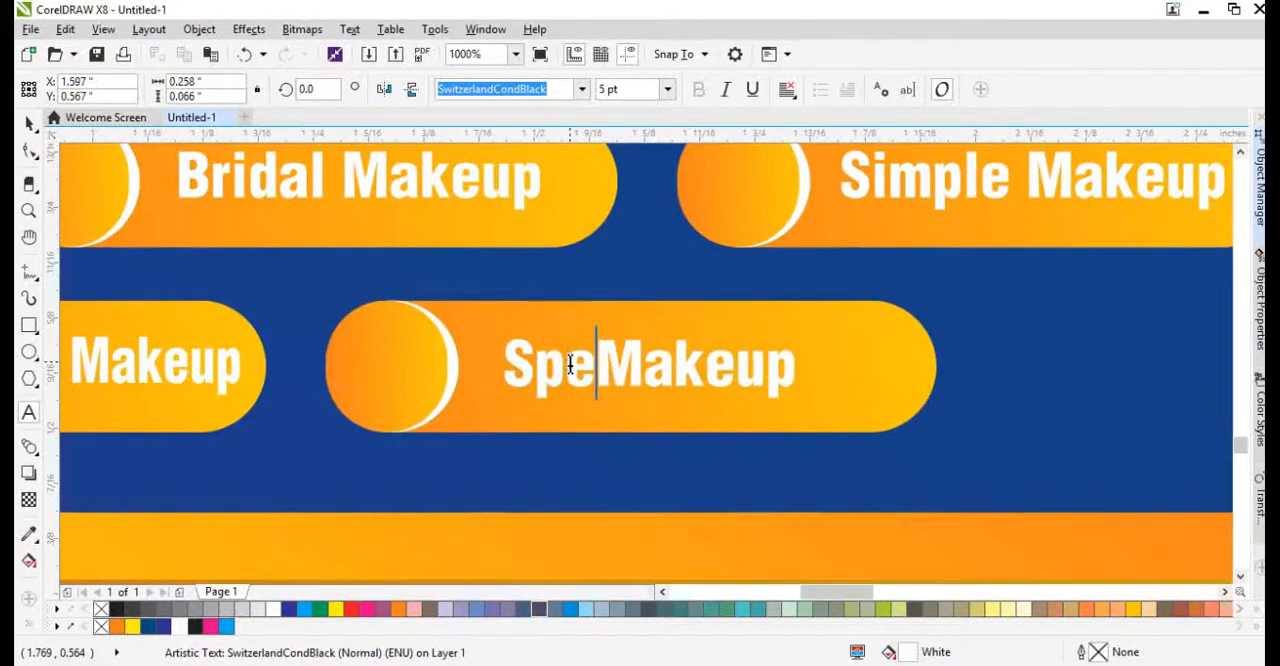
{"action": "type", "text": "cial"}
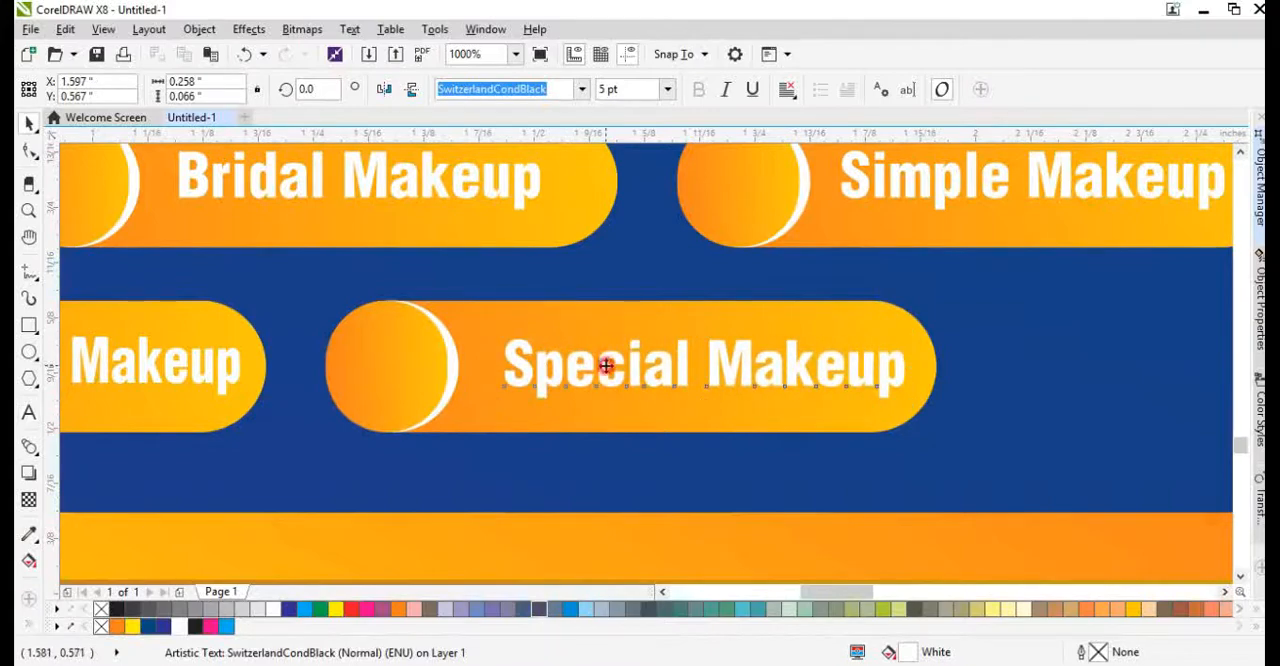
Shift the "Special Makeup" label toward the small circle and centre it vertically in its pill.
{"action": "left_click_drag", "start_coordinate": [606, 366], "coordinate": [590, 372]}
{"action": "left_click", "coordinate": [596, 322], "text": "shift"}
{"action": "key", "text": "e"}
{"action": "left_click", "coordinate": [986, 389]}
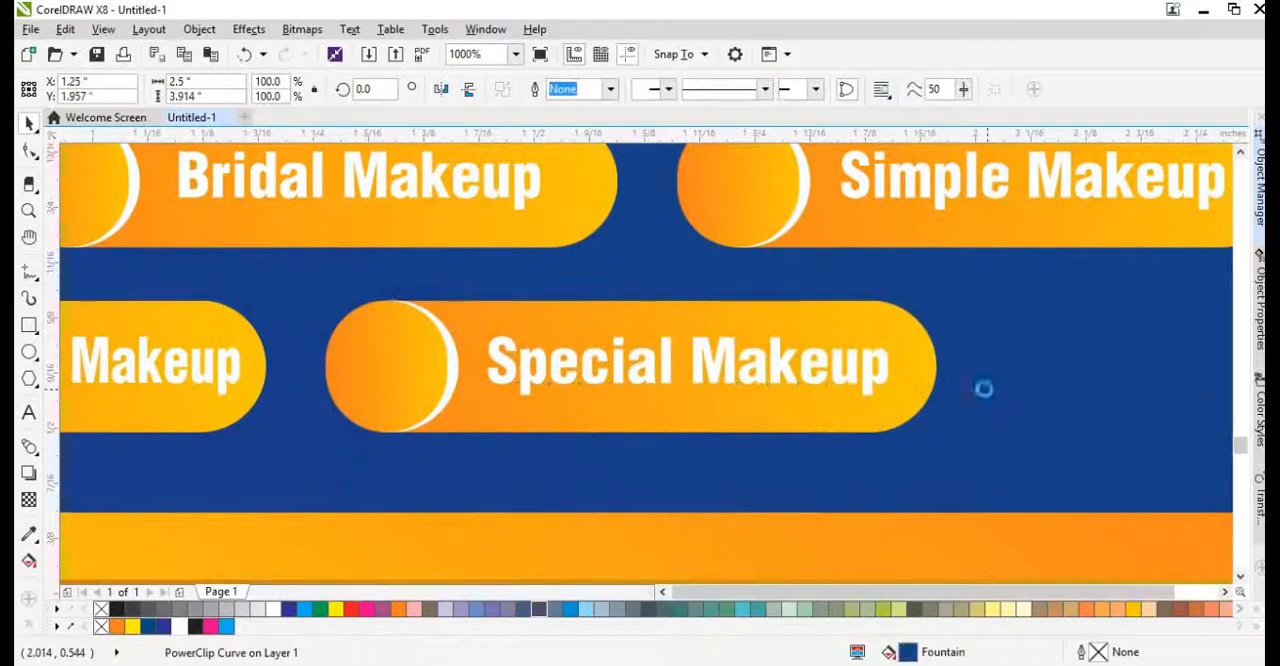
Group the "TINA MAKEOVER" lettering together with its tagline.
{"action": "key", "text": "shift+F2"}
{"action": "left_click", "coordinate": [926, 431]}
{"action": "scroll", "coordinate": [651, 405], "scroll_direction": "down", "scroll_amount": 1}
{"action": "scroll", "coordinate": [634, 356], "scroll_direction": "up", "scroll_amount": 1}
{"action": "left_click_drag", "start_coordinate": [410, 247], "coordinate": [767, 429]}
{"action": "key", "text": "ctrl+g"}
Try to centre the title group horizontally against the second photo circle.
{"action": "left_click", "coordinate": [761, 446], "text": "shift"}
{"action": "key", "text": "c"}
{"action": "left_click", "coordinate": [856, 443]}
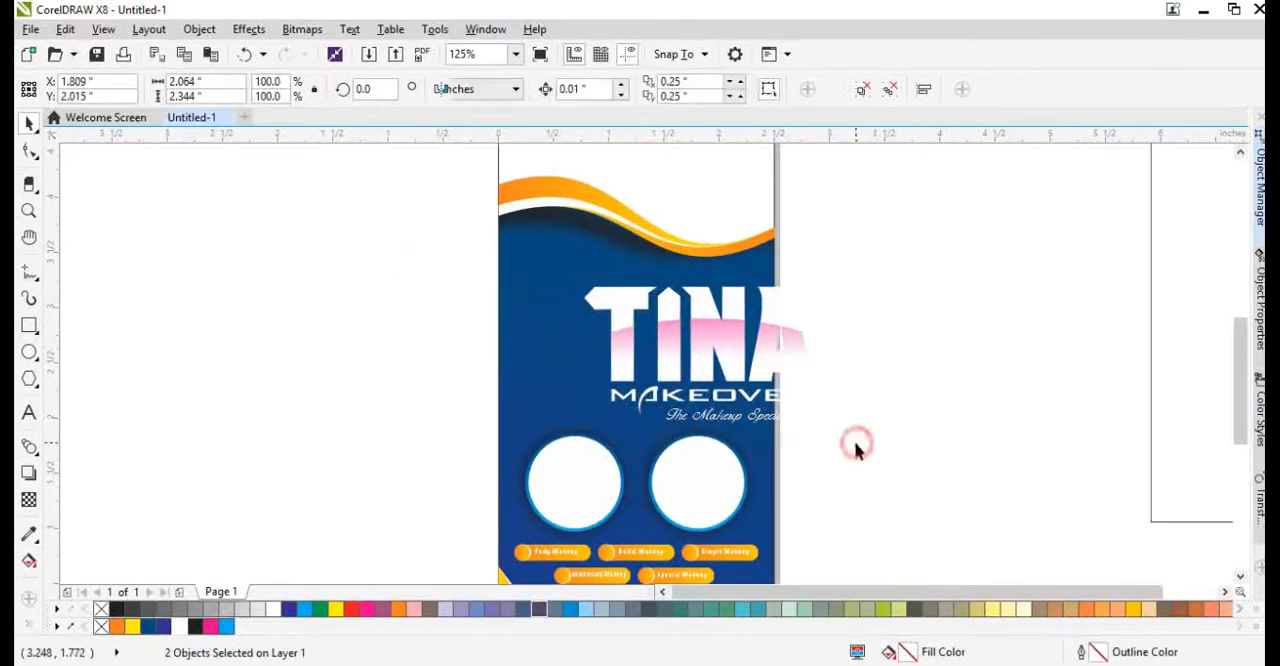
{"action": "key", "text": "ctrl+z"}
Centre the "TINA MAKEOVER" title group horizontally on the blue background panel.
{"action": "left_click", "coordinate": [838, 352]}
{"action": "left_click", "coordinate": [680, 328]}
{"action": "left_click", "coordinate": [600, 246], "text": "shift"}
{"action": "key", "text": "c"}
{"action": "left_click", "coordinate": [880, 328]}
{"action": "scroll", "coordinate": [666, 410], "scroll_direction": "down", "scroll_amount": 1}
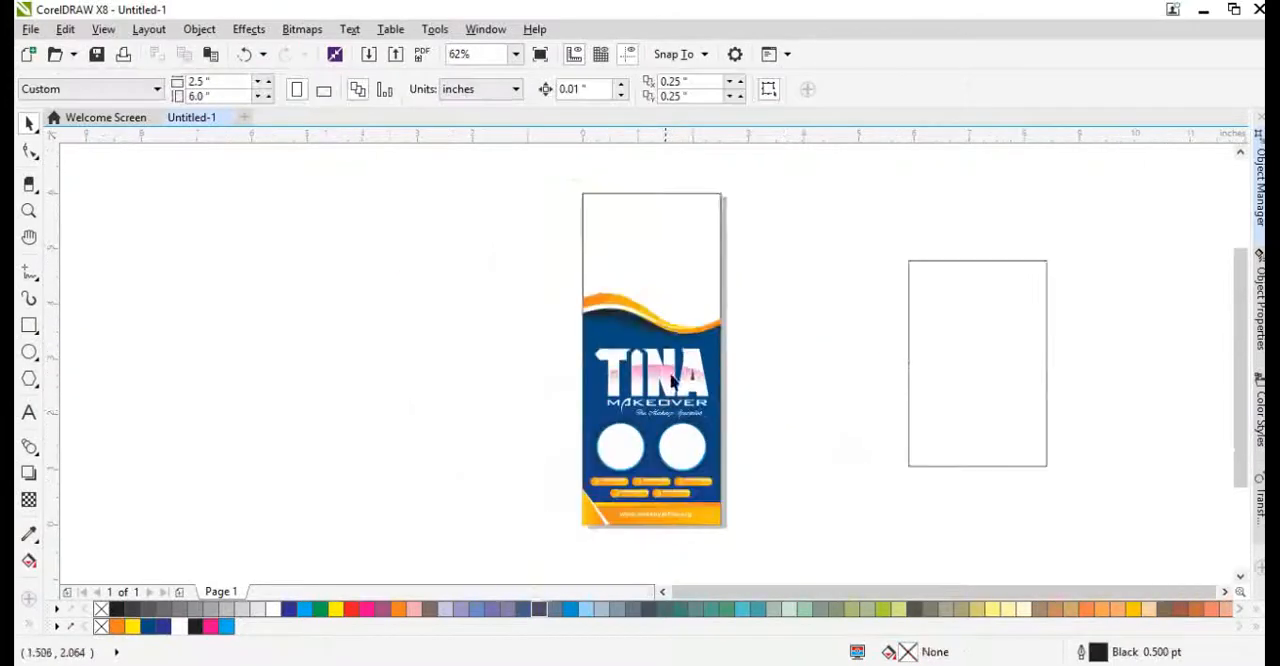
{"action": "scroll", "coordinate": [672, 379], "scroll_direction": "up", "scroll_amount": 1}
{"action": "scroll", "coordinate": [671, 229], "scroll_direction": "down", "scroll_amount": 1}
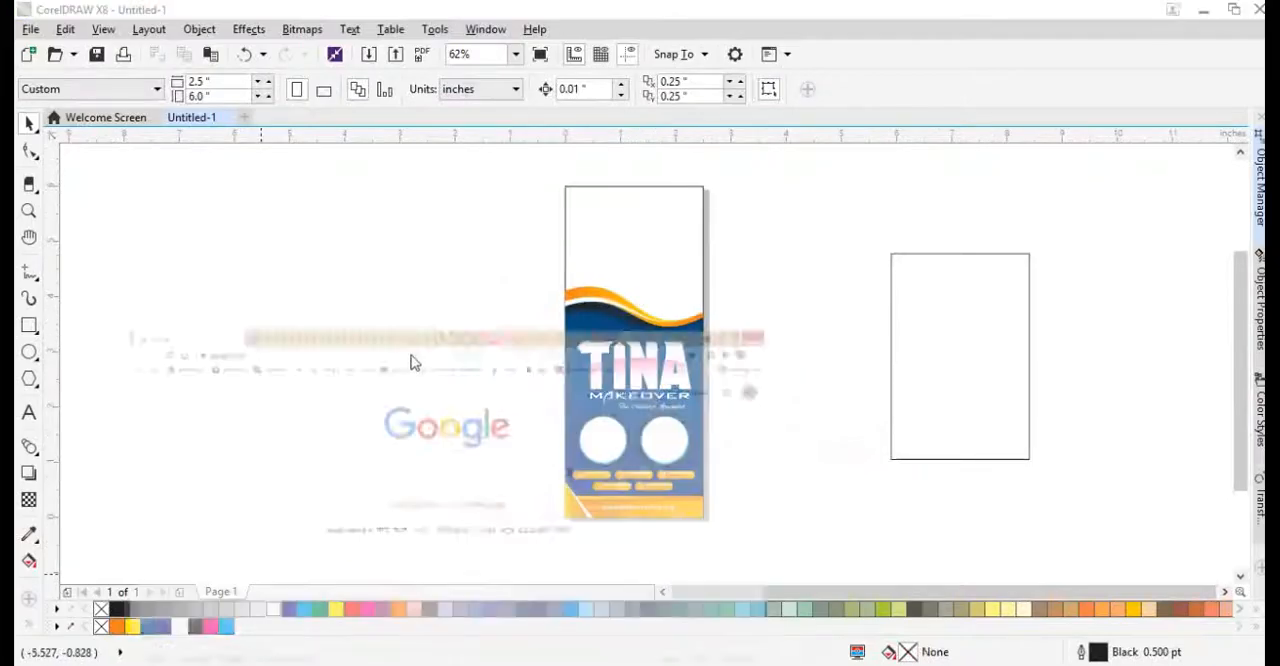
Switch to the browser and search Google for "bridal makeup".
{"action": "left_click", "coordinate": [450, 272]}
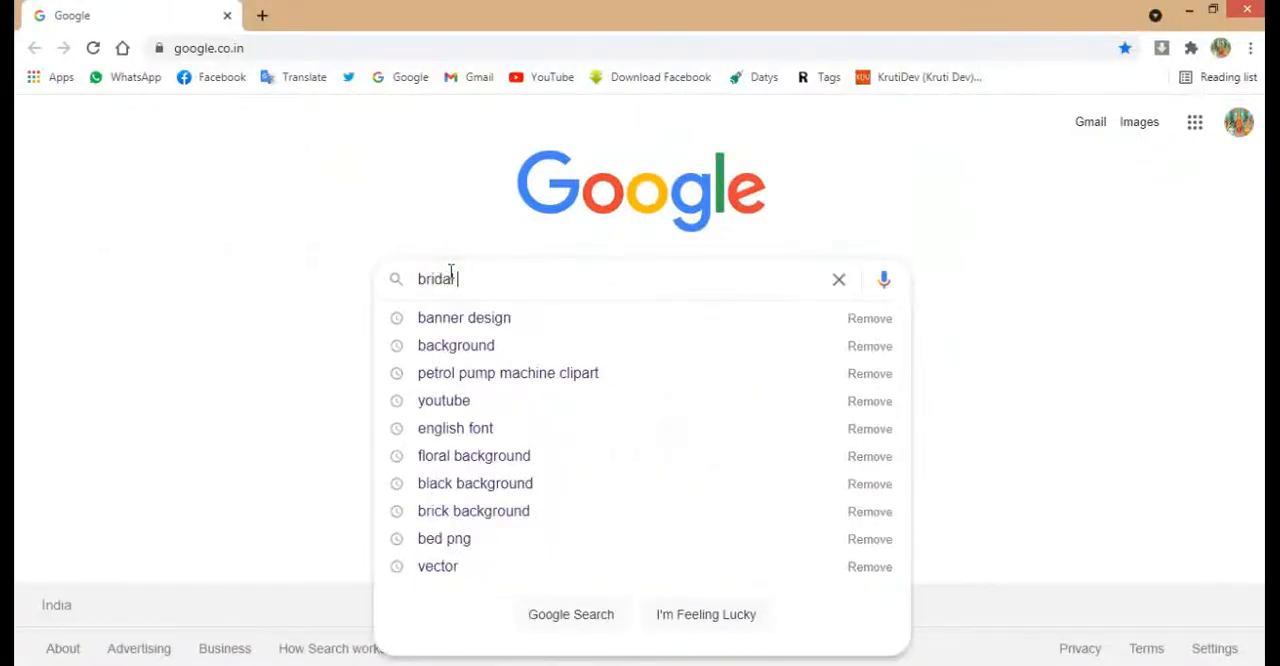
{"action": "type", "text": "bridal makeup"}
{"action": "key", "text": "Return"}
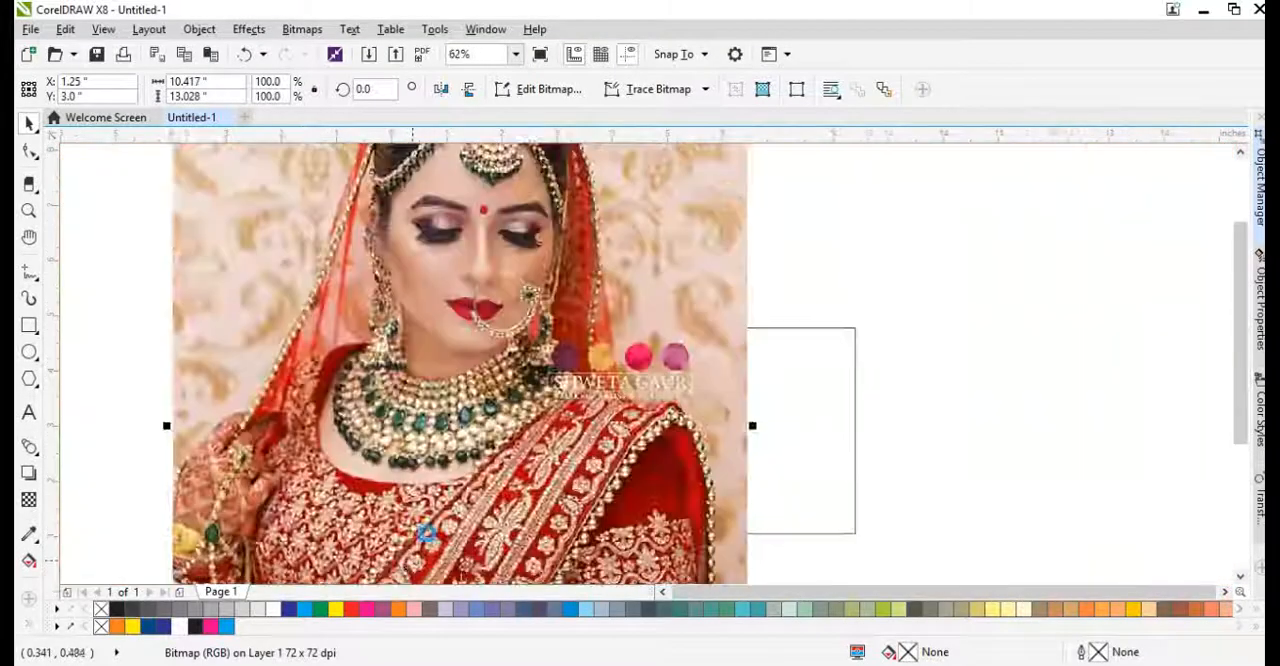
Move the bride photo over the page in CorelDRAW and PowerClip it inside the blank area above the waves.
{"action": "scroll", "coordinate": [596, 312], "scroll_direction": "down", "scroll_amount": 2}
{"action": "left_click_drag", "start_coordinate": [591, 299], "coordinate": [530, 345]}
{"action": "scroll", "coordinate": [465, 479], "scroll_direction": "down", "scroll_amount": 1}
{"action": "scroll", "coordinate": [453, 477], "scroll_direction": "up", "scroll_amount": 2}
{"action": "right_click", "coordinate": [523, 372]}
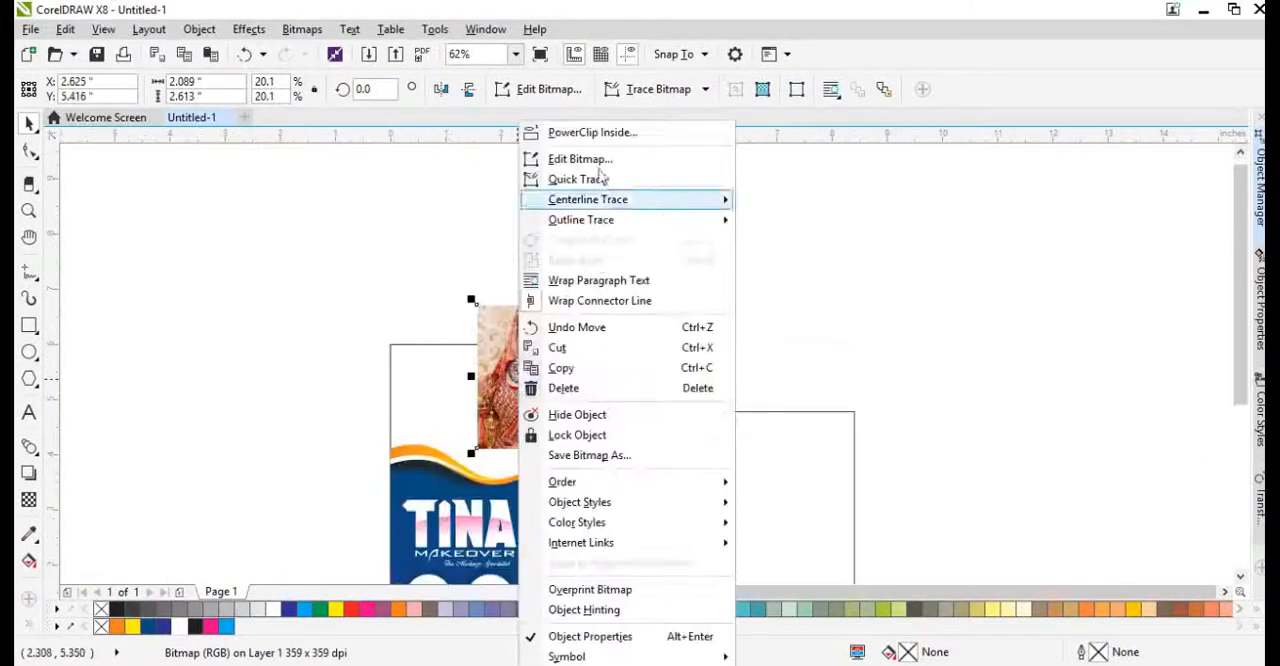
{"action": "left_click", "coordinate": [594, 134]}
{"action": "left_click", "coordinate": [420, 397]}
Reposition the bride photo inside its frame and enlarge it to about 2.69 by 3.37 inches so it fills the area.
{"action": "left_click_drag", "start_coordinate": [518, 390], "coordinate": [443, 423]}
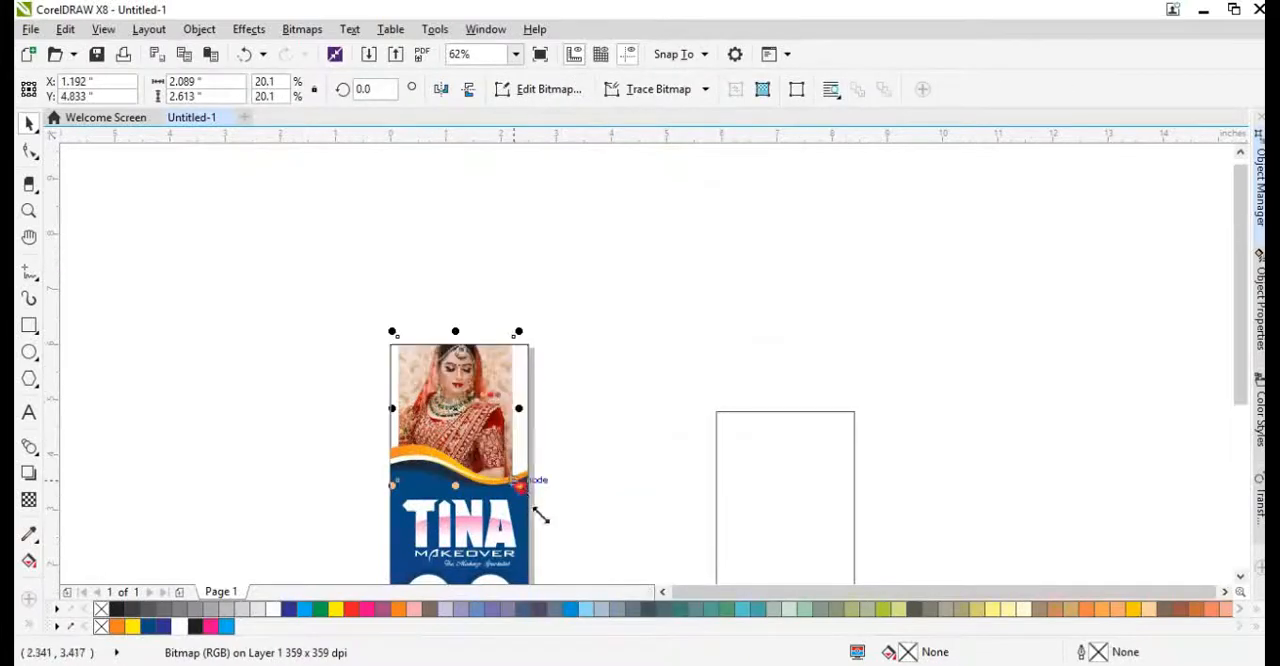
{"action": "left_click_drag", "start_coordinate": [520, 487], "coordinate": [553, 528]}
{"action": "scroll", "coordinate": [468, 404], "scroll_direction": "up", "scroll_amount": 1}
{"action": "left_click_drag", "start_coordinate": [506, 410], "coordinate": [481, 409]}
{"action": "scroll", "coordinate": [485, 379], "scroll_direction": "down", "scroll_amount": 1}
{"action": "left_click", "coordinate": [593, 409]}
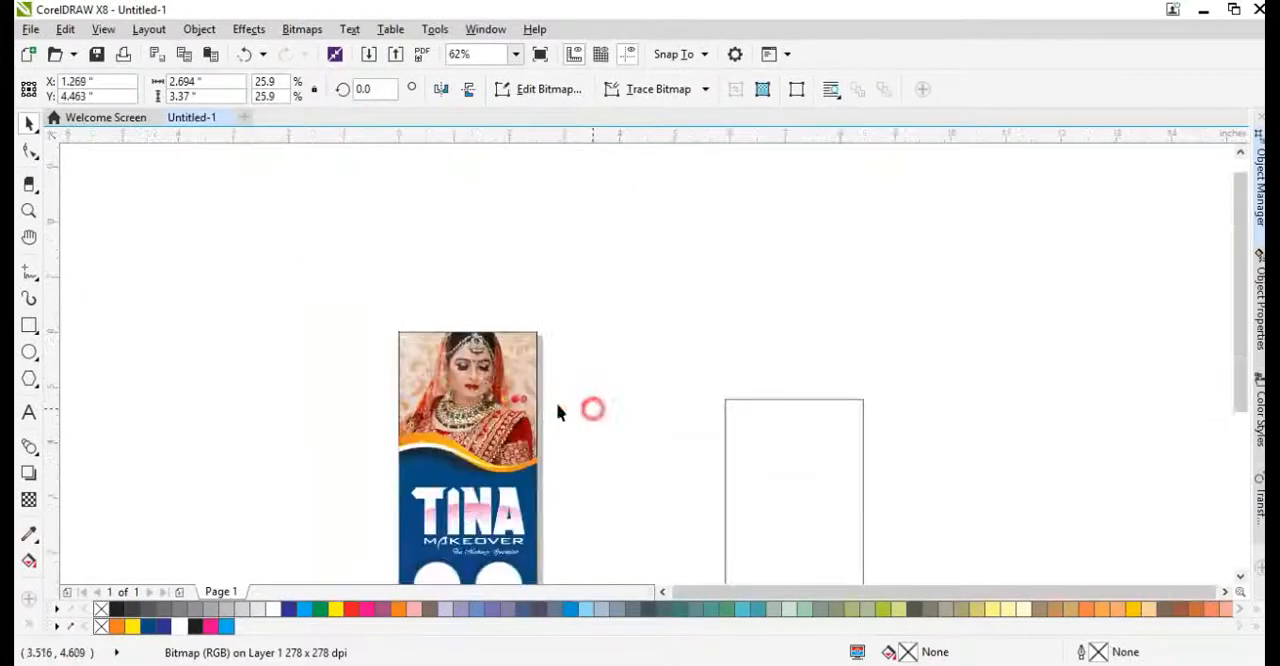
{"action": "left_click", "coordinate": [466, 409]}
{"action": "key", "text": "shift+F4"}
{"action": "left_click", "coordinate": [168, 535]}
{"action": "scroll", "coordinate": [451, 371], "scroll_direction": "down", "scroll_amount": 2}
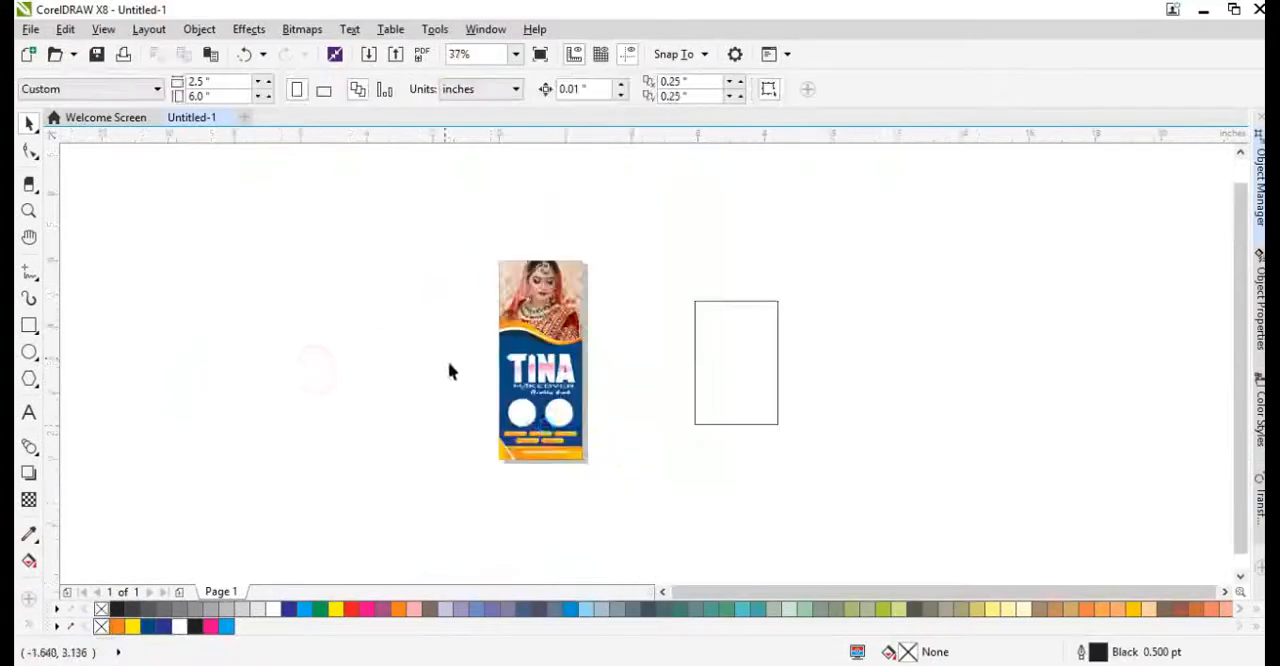
{"action": "scroll", "coordinate": [550, 430], "scroll_direction": "up", "scroll_amount": 4}
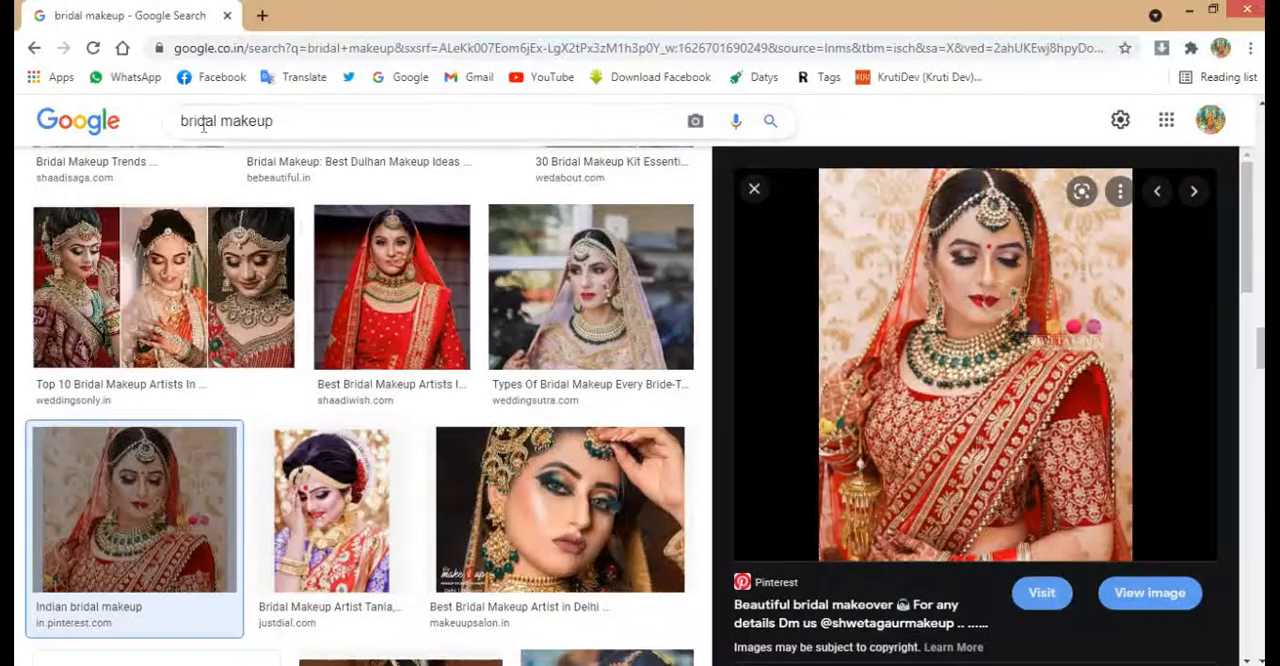
Switch to the browser, search Google Images for "party makeup", and copy the portrait with the pink forehead jewel.
{"action": "type", "text": "rty"}
{"action": "key", "text": "Return"}
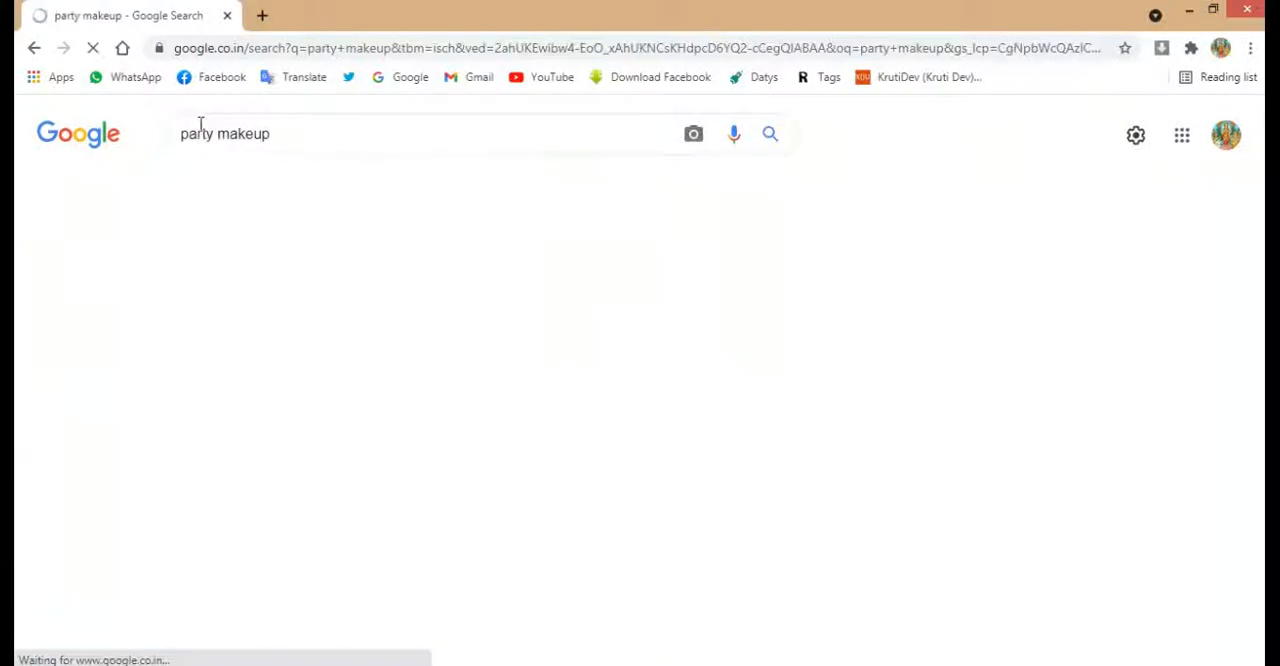
{"action": "left_click", "coordinate": [820, 418]}
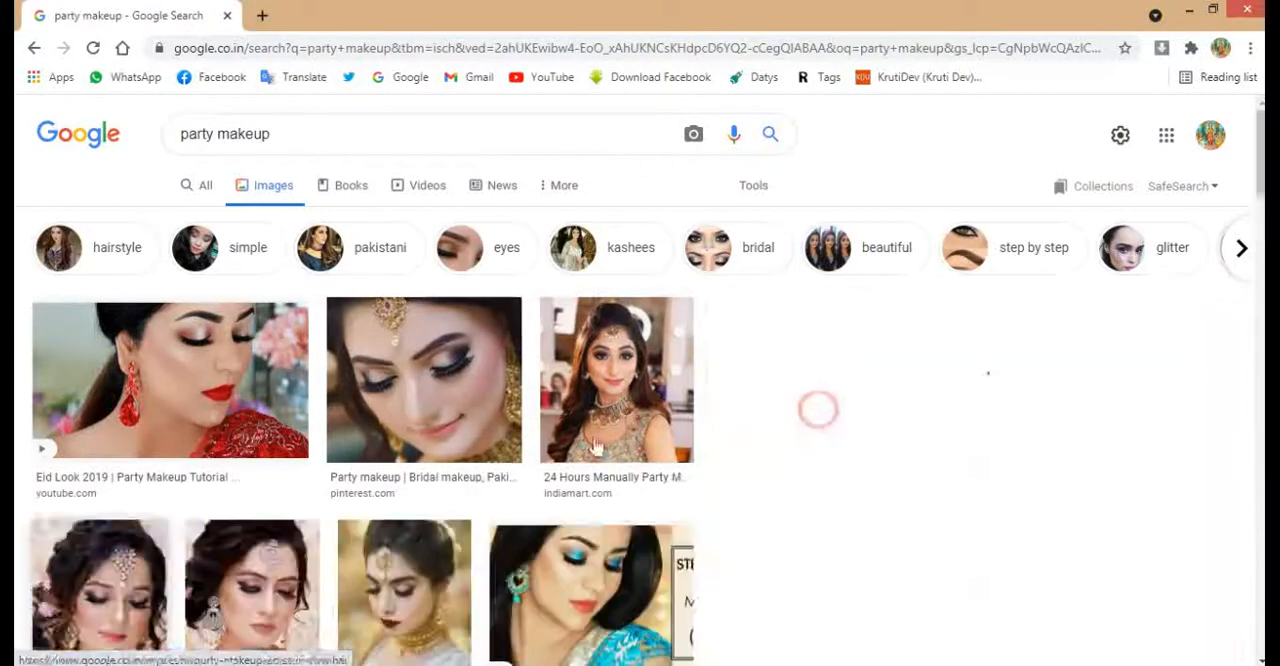
{"action": "right_click", "coordinate": [946, 467]}
{"action": "left_click", "coordinate": [1020, 367]}
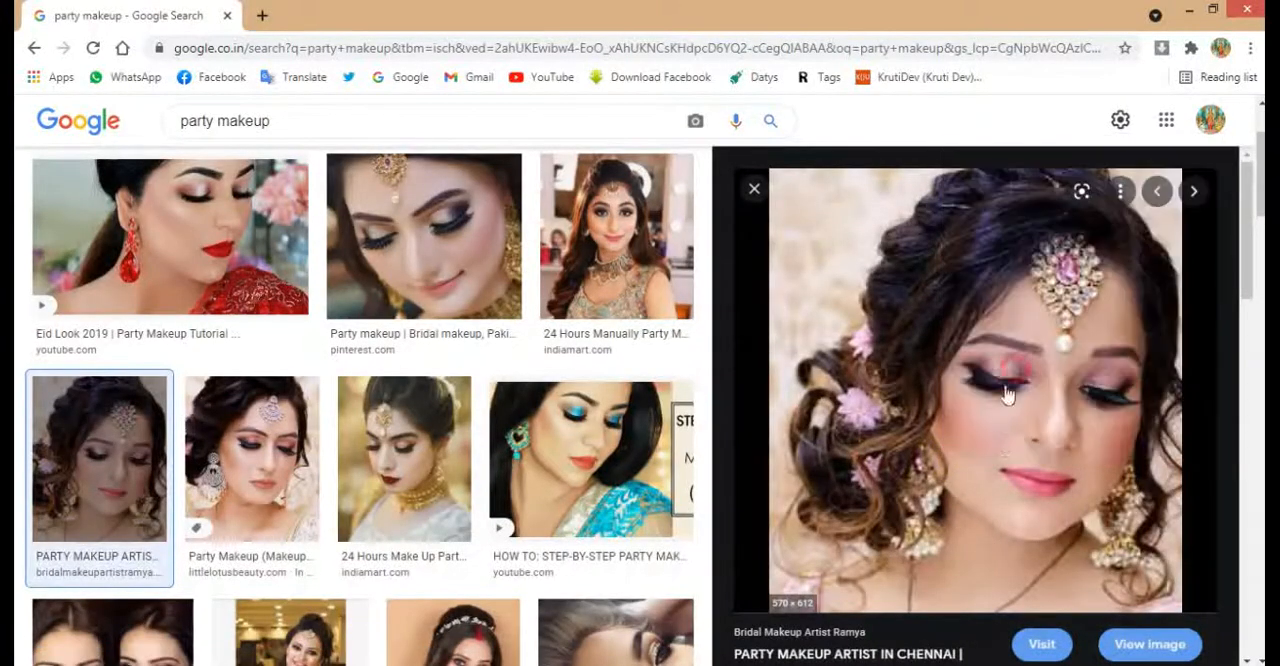
{"action": "right_click", "coordinate": [906, 400]}
{"action": "left_click", "coordinate": [965, 303]}
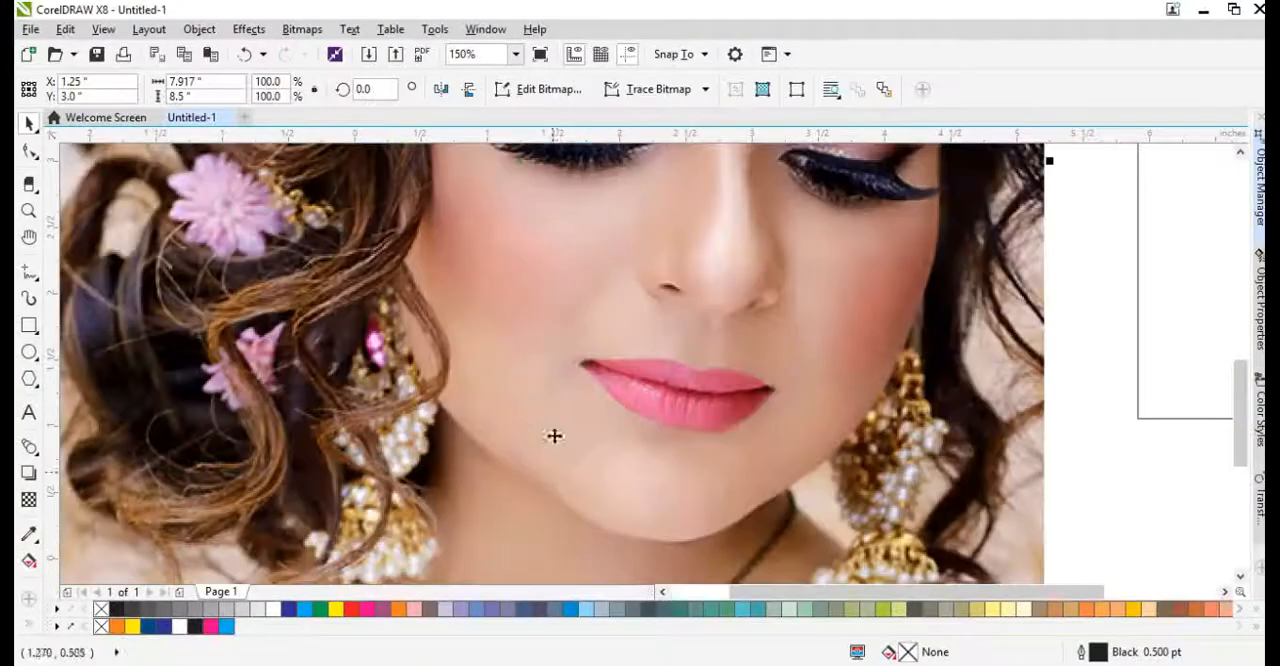
Bring the party makeup portrait into the CorelDRAW layout and PowerClip it inside the first photo circle.
{"action": "scroll", "coordinate": [554, 435], "scroll_direction": "down", "scroll_amount": 5}
{"action": "left_click_drag", "start_coordinate": [626, 298], "coordinate": [586, 329]}
{"action": "scroll", "coordinate": [567, 410], "scroll_direction": "up", "scroll_amount": 4}
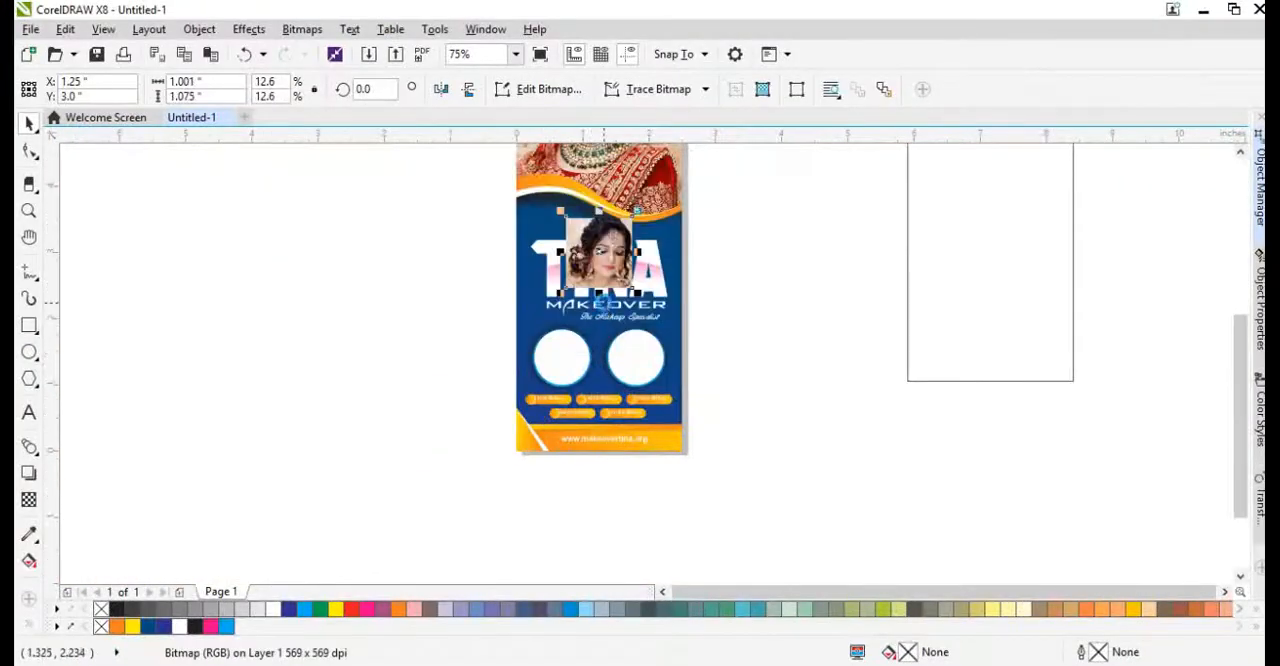
{"action": "scroll", "coordinate": [560, 300], "scroll_direction": "up", "scroll_amount": 2}
{"action": "right_click", "coordinate": [600, 200]}
{"action": "left_click", "coordinate": [655, 130]}
{"action": "left_click", "coordinate": [530, 385]}
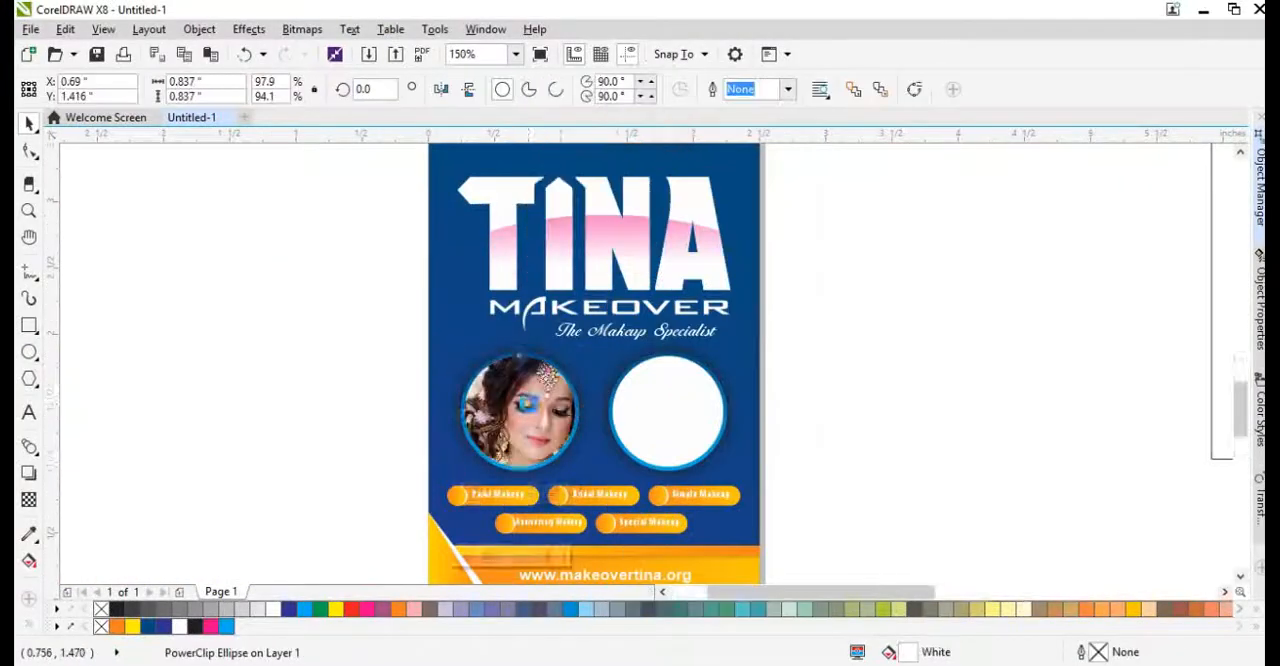
Reposition and enlarge the portrait inside the first photo circle until it covers the whole circle.
{"action": "scroll", "coordinate": [527, 403], "scroll_direction": "up", "scroll_amount": 1}
{"action": "left_click", "coordinate": [540, 388], "text": "ctrl"}
{"action": "left_click_drag", "start_coordinate": [547, 381], "coordinate": [535, 384]}
{"action": "left_click_drag", "start_coordinate": [637, 275], "coordinate": [641, 308]}
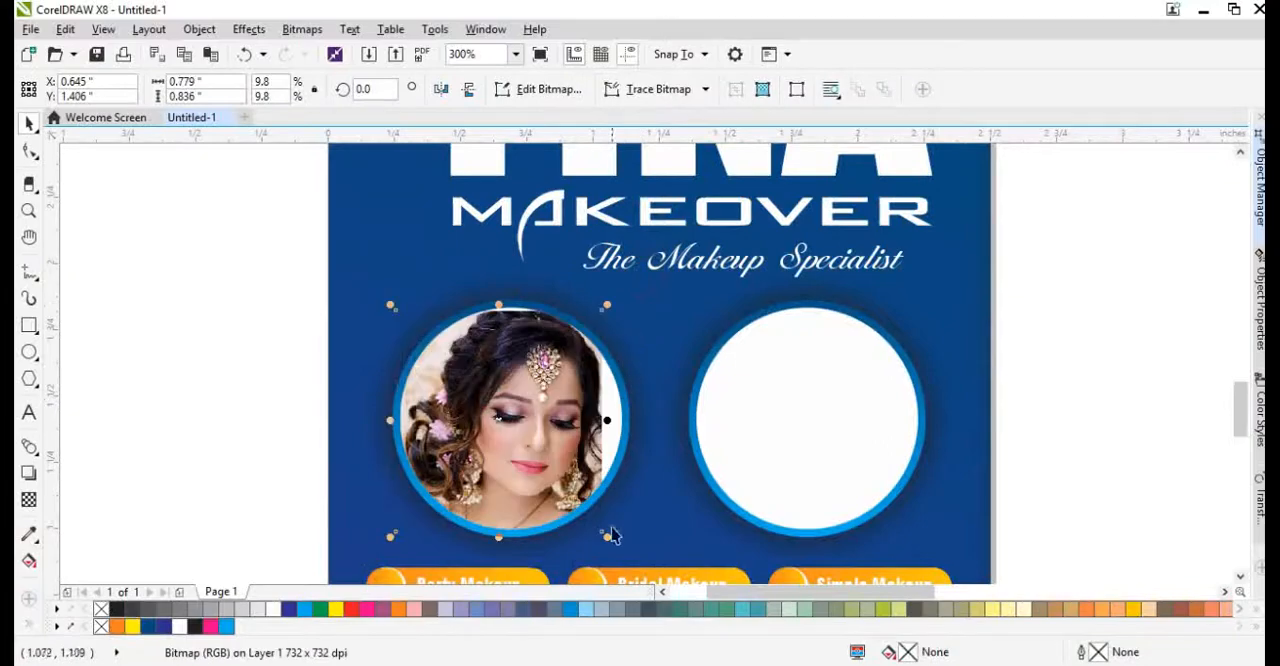
{"action": "left_click_drag", "start_coordinate": [613, 536], "coordinate": [630, 578]}
{"action": "scroll", "coordinate": [506, 310], "scroll_direction": "up", "scroll_amount": 1}
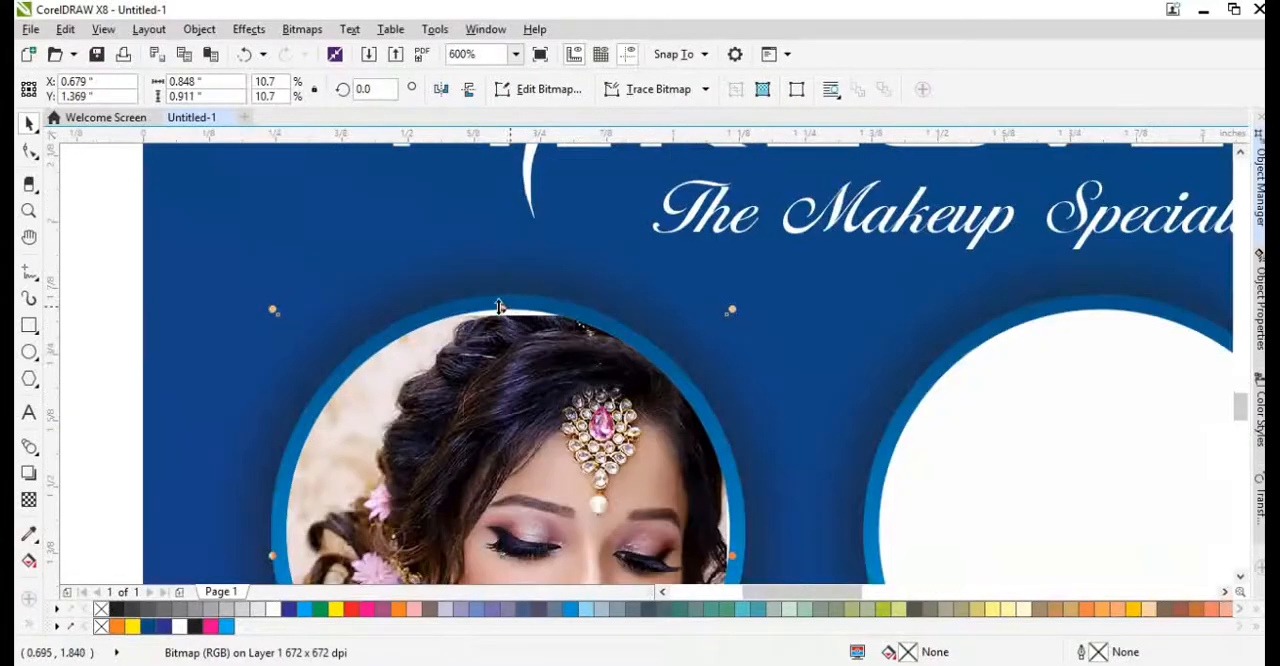
{"action": "left_click_drag", "start_coordinate": [500, 306], "coordinate": [494, 297]}
{"action": "scroll", "coordinate": [363, 357], "scroll_direction": "down", "scroll_amount": 2}
{"action": "left_click", "coordinate": [363, 357]}
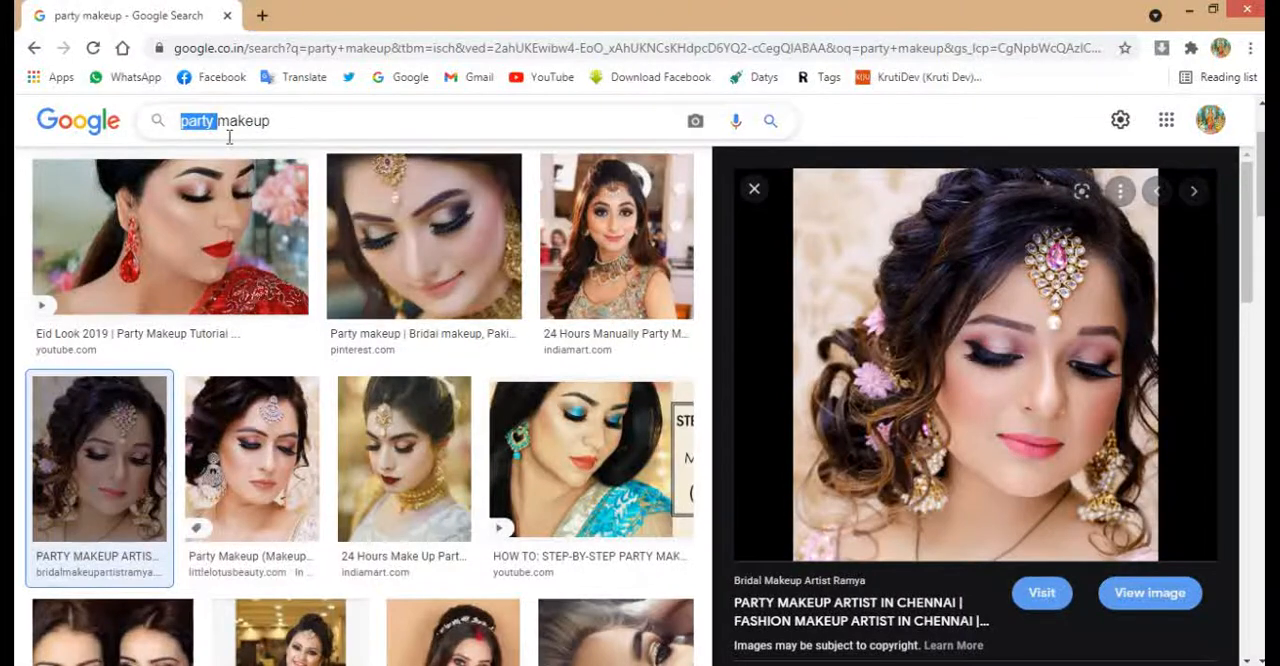
Search Google Images for "special makeup" and look through the results for a suitable portrait.
{"action": "type", "text": "special"}
{"action": "key", "text": "Return"}
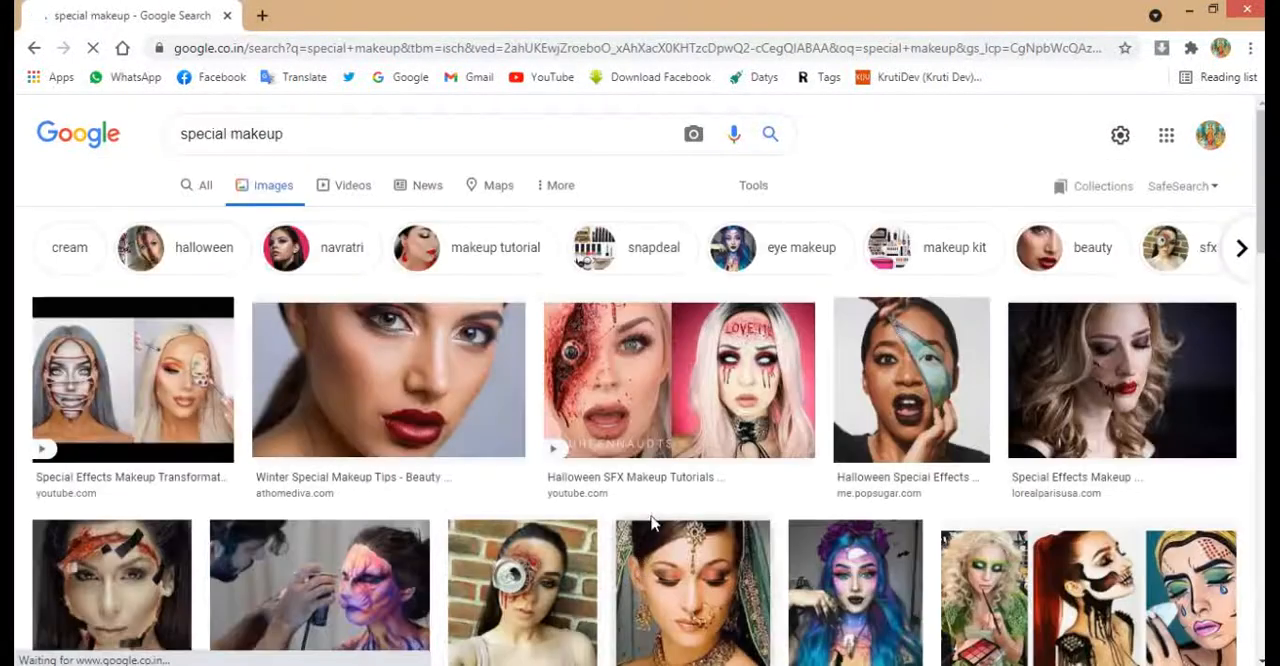
{"action": "scroll", "coordinate": [567, 447], "scroll_direction": "down", "scroll_amount": 3}
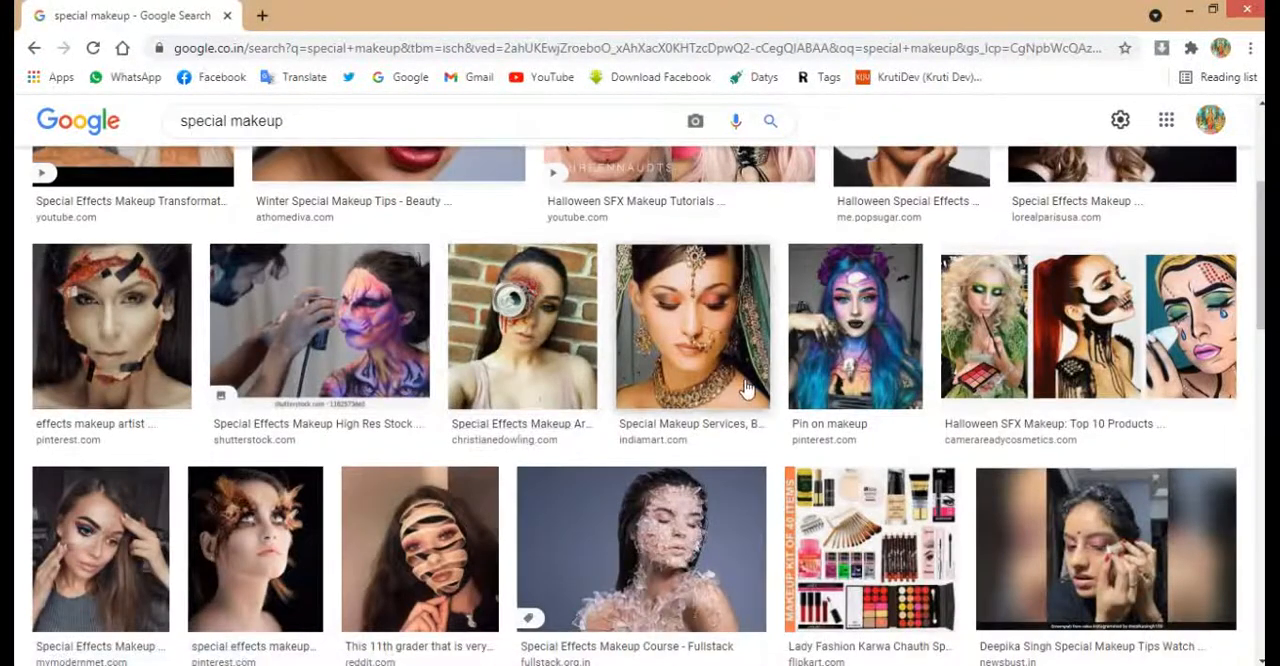
{"action": "scroll", "coordinate": [745, 388], "scroll_direction": "down", "scroll_amount": 3}
{"action": "scroll", "coordinate": [722, 400], "scroll_direction": "down", "scroll_amount": 4}
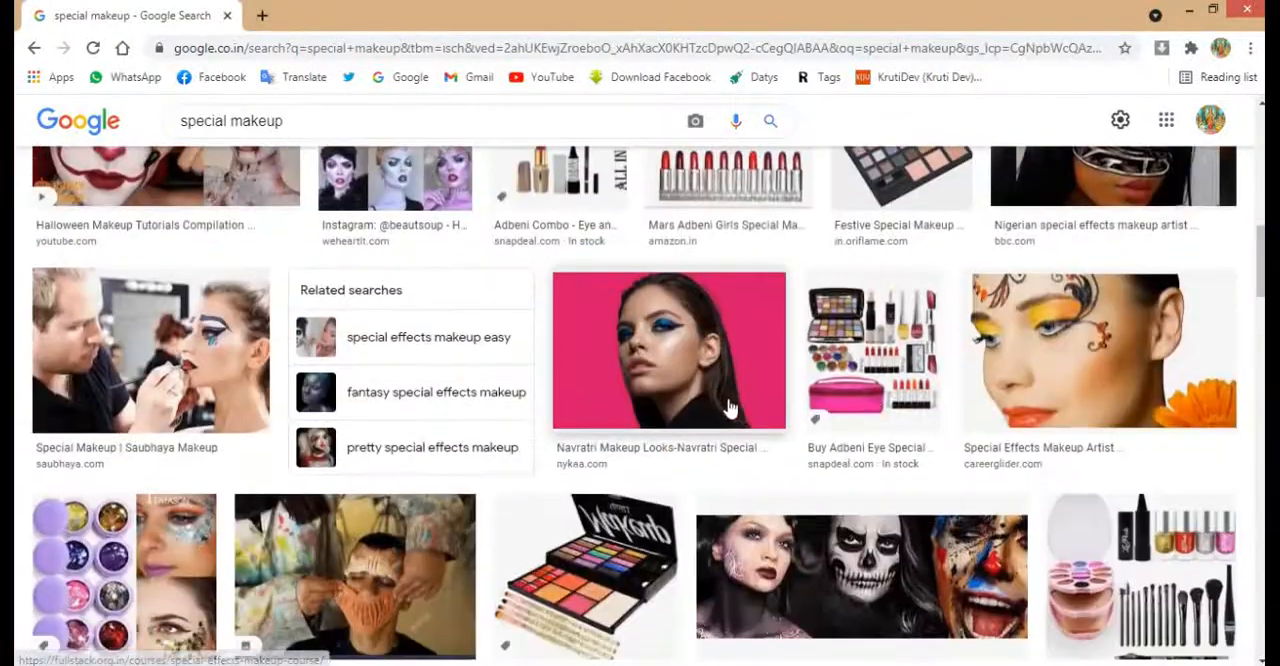
{"action": "scroll", "coordinate": [820, 417], "scroll_direction": "up", "scroll_amount": 10}
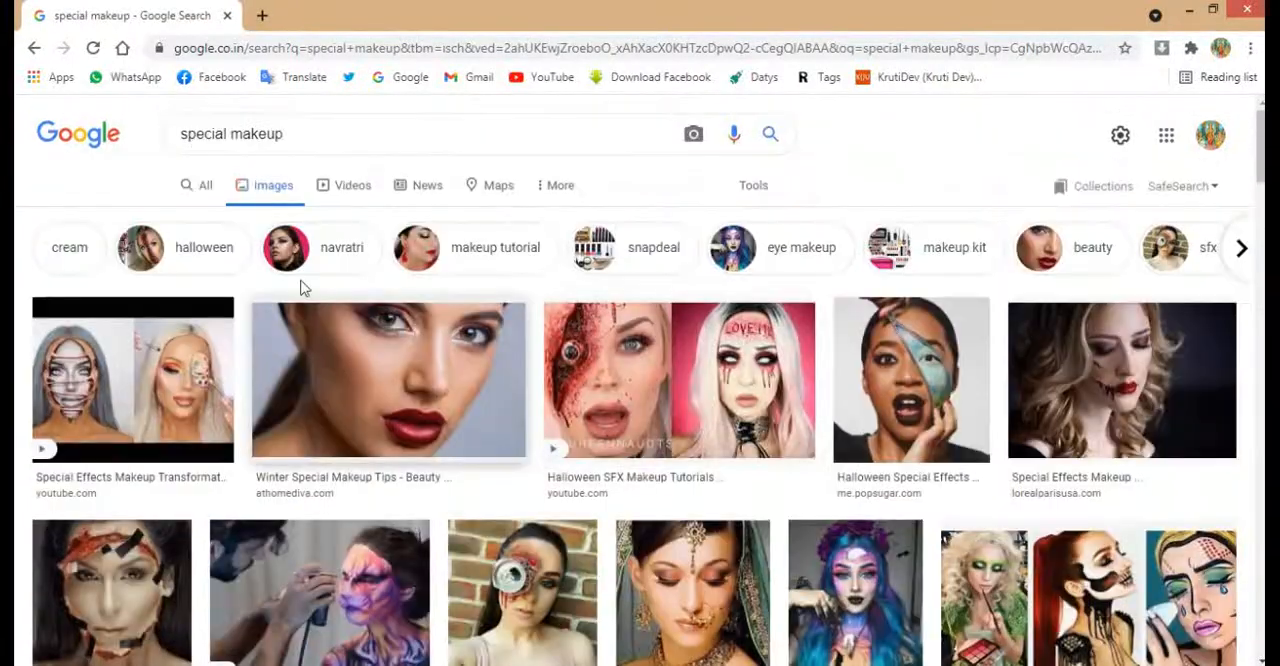
Search Google Images for "makeup" and copy the picture of the woman with red lips being painted with a brush.
{"action": "key", "text": "Delete"}
{"action": "key", "text": "Return"}
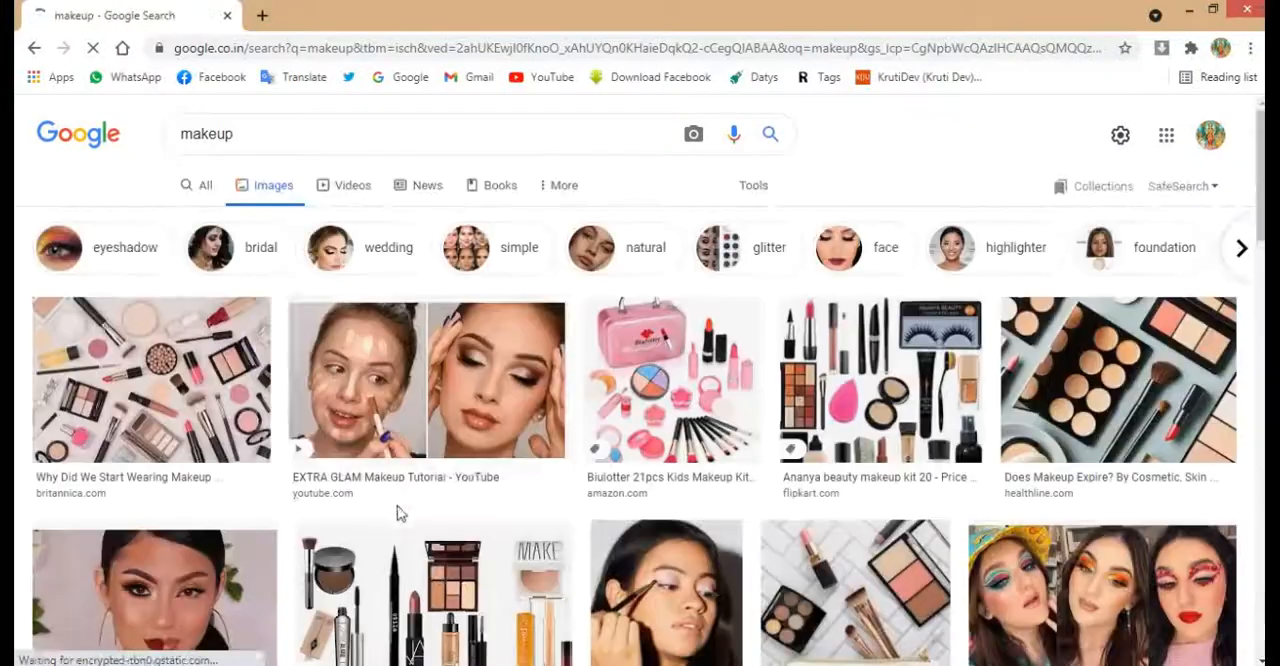
{"action": "scroll", "coordinate": [490, 456], "scroll_direction": "down", "scroll_amount": 3}
{"action": "scroll", "coordinate": [490, 456], "scroll_direction": "down", "scroll_amount": 1}
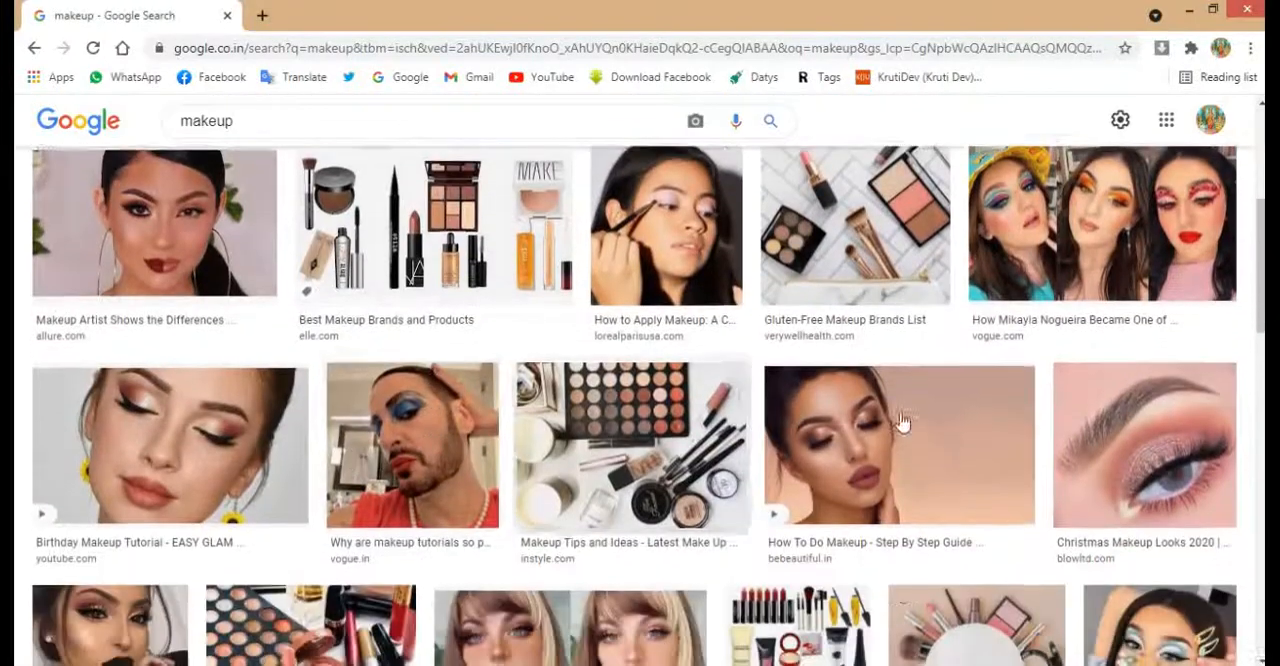
{"action": "scroll", "coordinate": [900, 425], "scroll_direction": "down", "scroll_amount": 3}
{"action": "scroll", "coordinate": [893, 434], "scroll_direction": "down", "scroll_amount": 3}
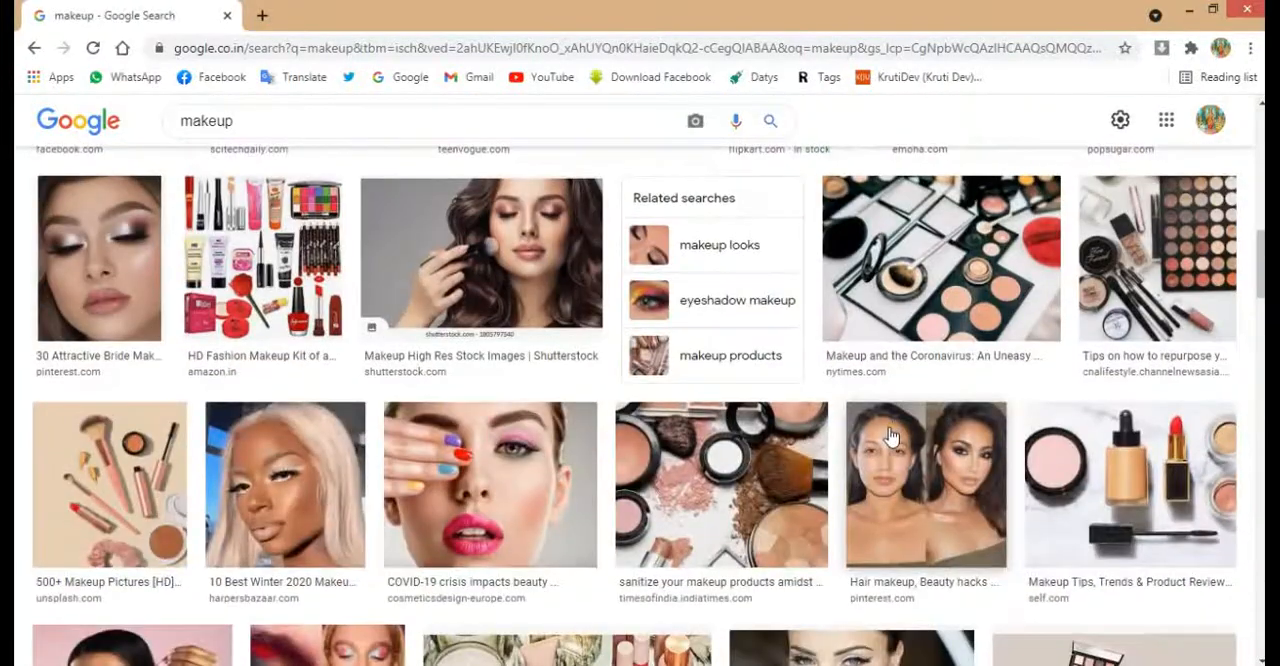
{"action": "scroll", "coordinate": [251, 400], "scroll_direction": "down", "scroll_amount": 6}
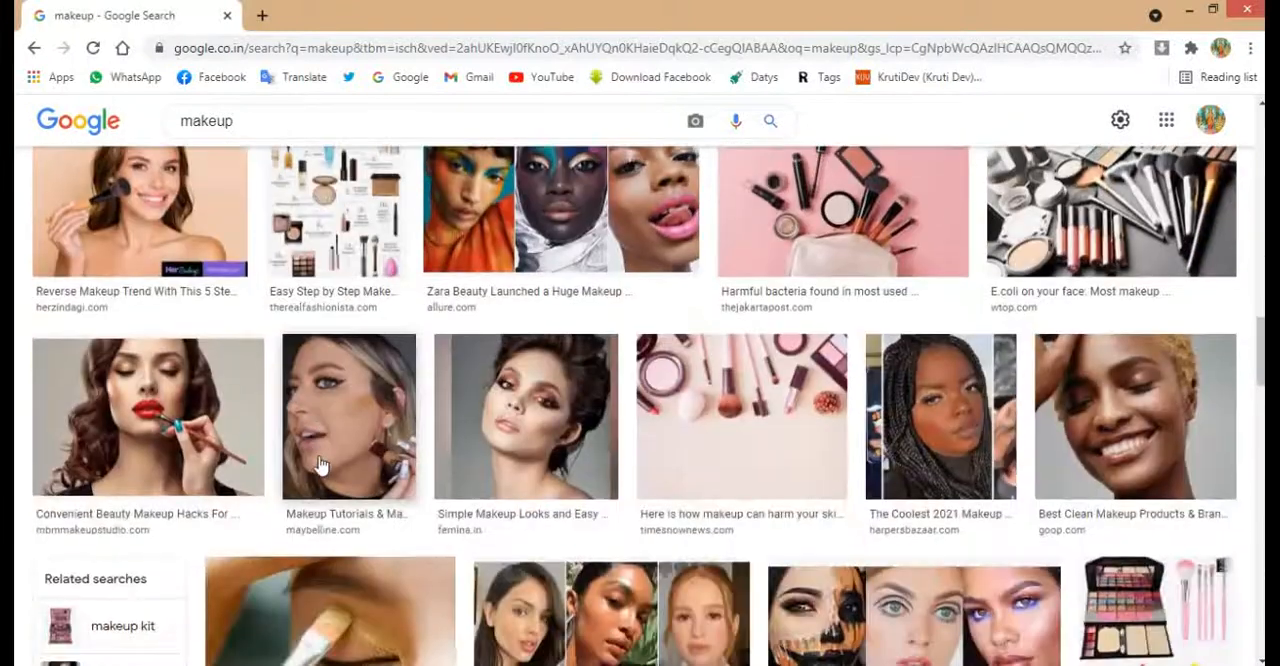
{"action": "left_click", "coordinate": [199, 472]}
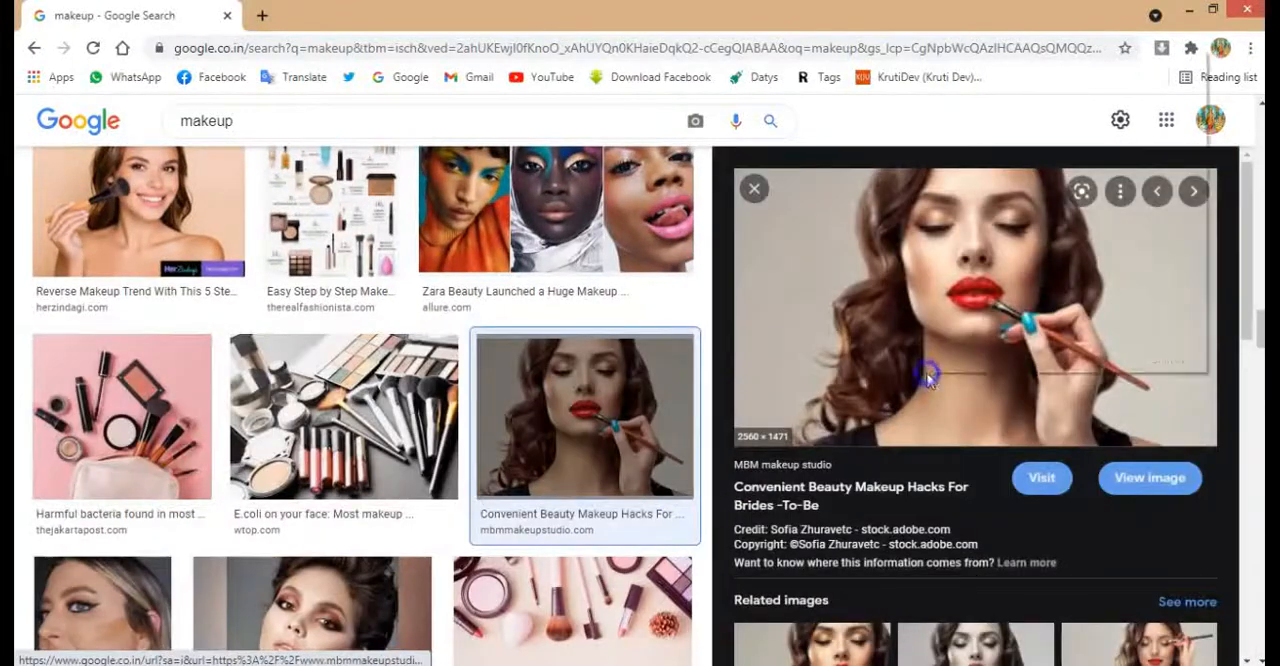
{"action": "right_click", "coordinate": [928, 375]}
{"action": "left_click", "coordinate": [986, 286]}
Switch to CorelDRAW, paste the red-lipstick portrait and reduce it to about 1.88 by 1.08 inches.
{"action": "key", "text": "alt+Tab"}
{"action": "scroll", "coordinate": [743, 380], "scroll_direction": "down", "scroll_amount": 3}
{"action": "key", "text": "ctrl+v"}
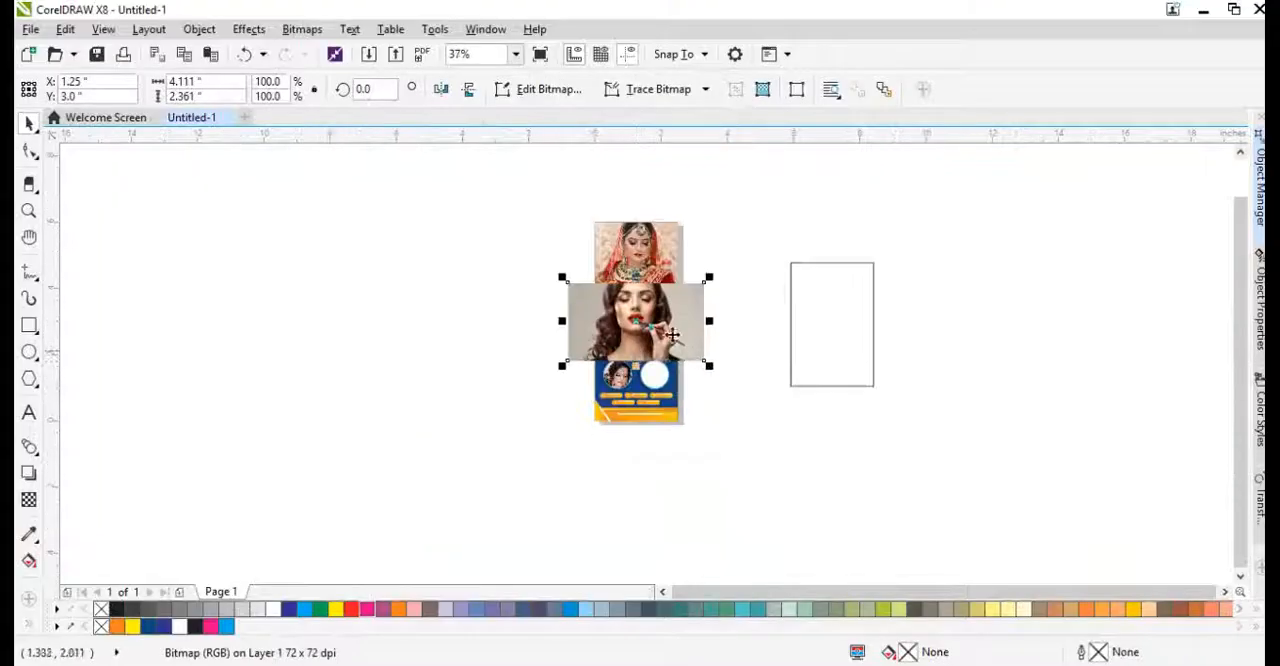
{"action": "left_click_drag", "start_coordinate": [708, 276], "coordinate": [671, 299]}
{"action": "scroll", "coordinate": [661, 326], "scroll_direction": "up", "scroll_amount": 2}
PowerClip the red-lipstick portrait inside the empty second photo circle and select it within the circle.
{"action": "right_click", "coordinate": [606, 322]}
{"action": "left_click", "coordinate": [689, 134]}
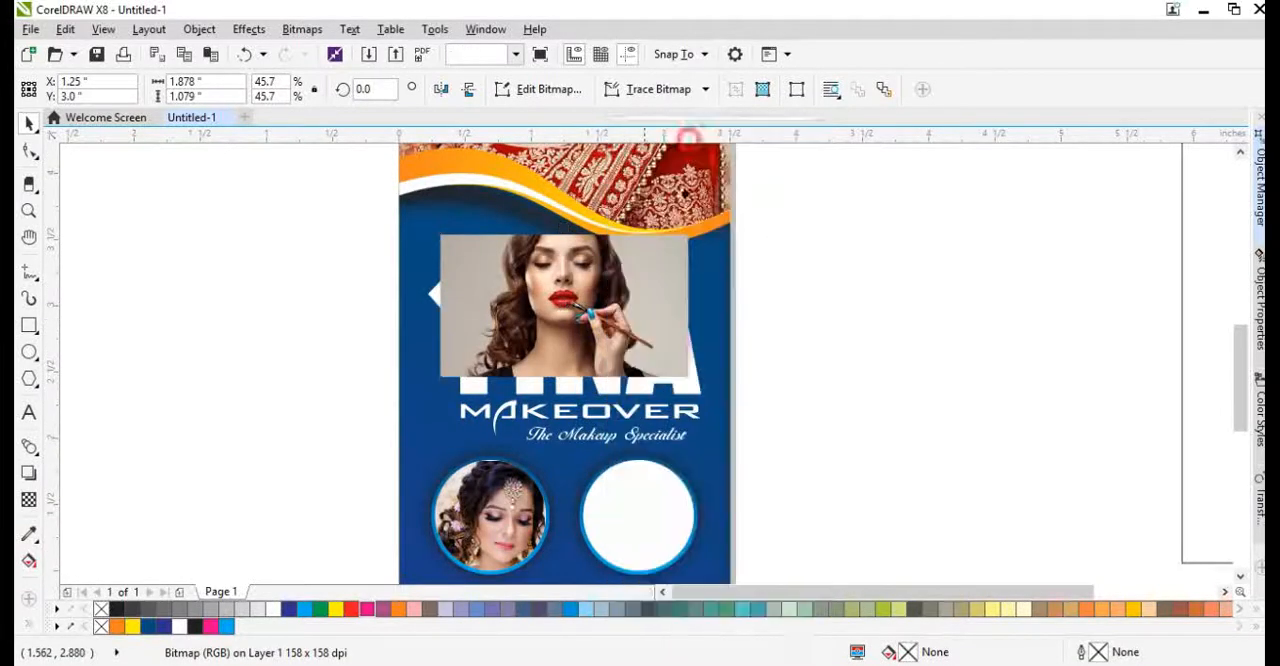
{"action": "left_click", "coordinate": [632, 523]}
{"action": "left_click", "coordinate": [632, 523], "text": "ctrl"}
Resize the red-lipstick portrait inside the second circle to about 1.43 by 0.9 inches so it covers the whole circle.
{"action": "left_click_drag", "start_coordinate": [767, 440], "coordinate": [756, 446]}
{"action": "scroll", "coordinate": [733, 445], "scroll_direction": "down", "scroll_amount": 1}
{"action": "scroll", "coordinate": [703, 494], "scroll_direction": "up", "scroll_amount": 1}
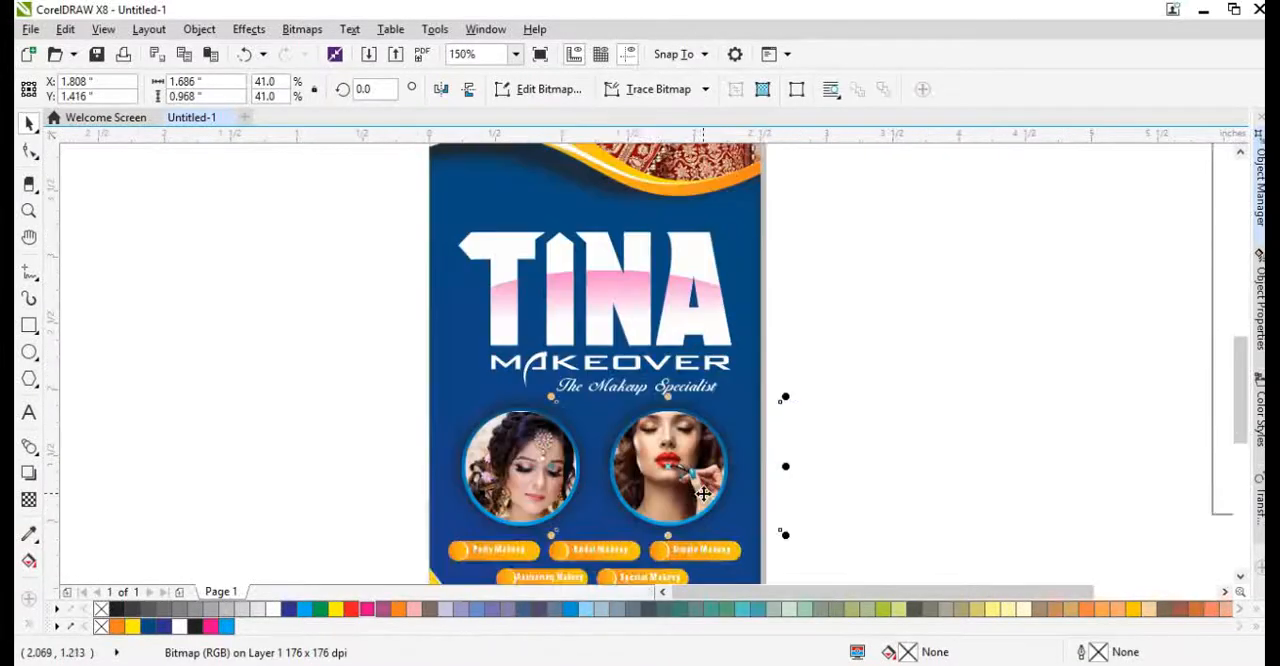
{"action": "key", "text": "ctrl+r"}
{"action": "key", "text": "ctrl+r"}
{"action": "scroll", "coordinate": [703, 494], "scroll_direction": "up", "scroll_amount": 1}
{"action": "left_click_drag", "start_coordinate": [635, 543], "coordinate": [635, 559]}
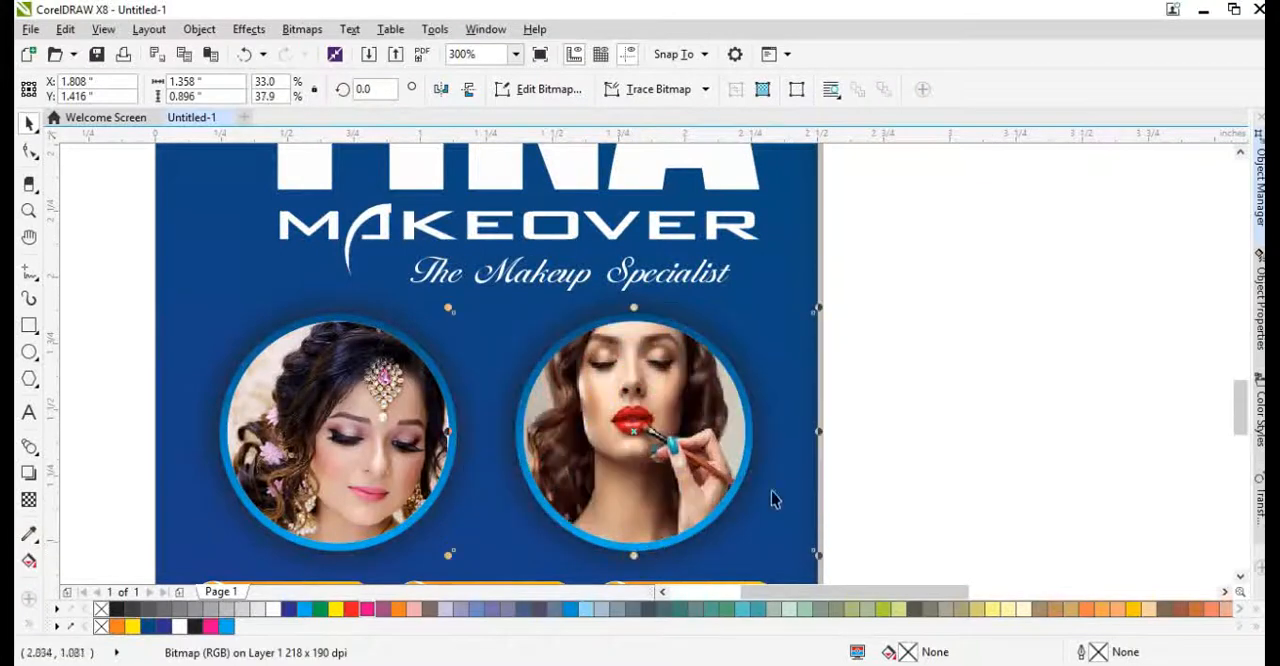
{"action": "scroll", "coordinate": [640, 311], "scroll_direction": "up", "scroll_amount": 1}
{"action": "scroll", "coordinate": [594, 335], "scroll_direction": "up", "scroll_amount": 1}
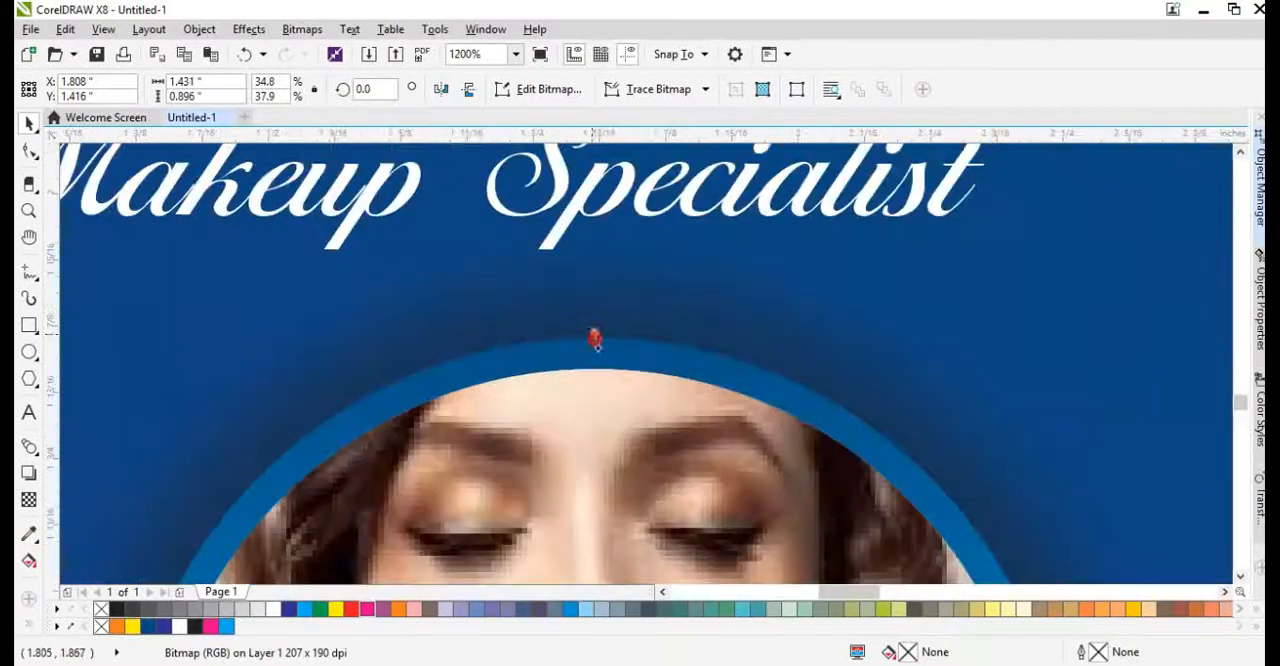
Delete the spare empty rectangle lying beside the page.
{"action": "key", "text": "shift+F2"}
{"action": "left_click", "coordinate": [883, 235]}
{"action": "key", "text": "shift+F2"}
{"action": "left_click", "coordinate": [883, 358]}
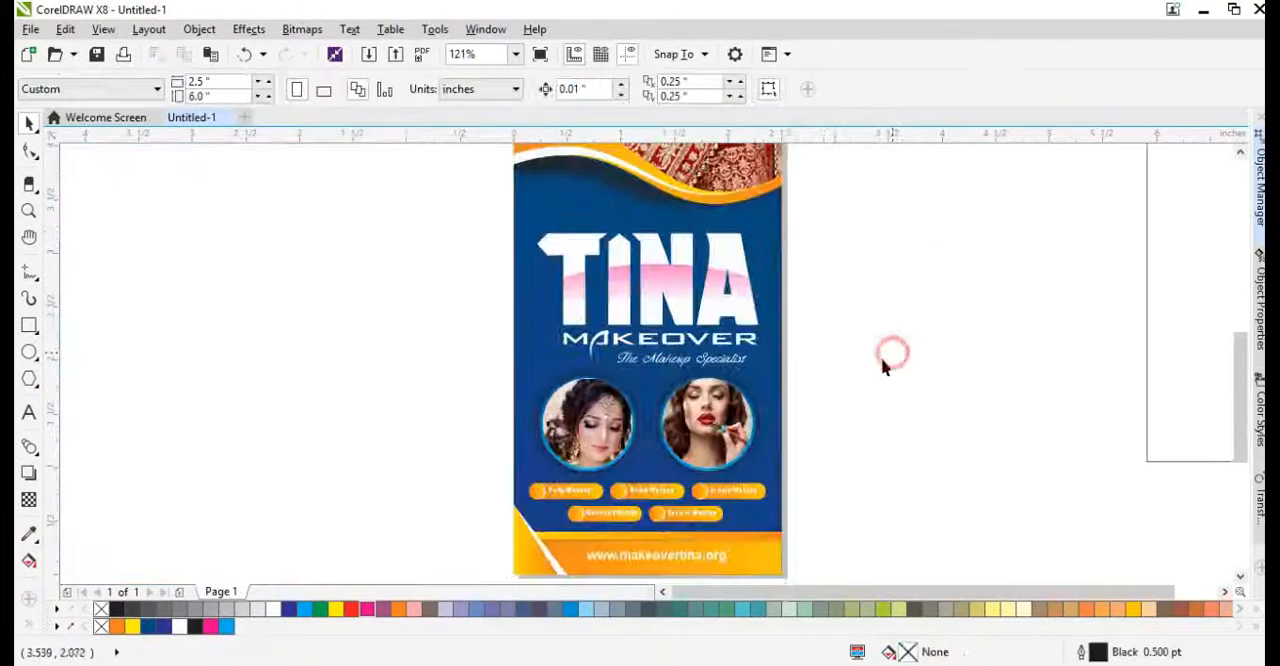
{"action": "scroll", "coordinate": [648, 470], "scroll_direction": "down", "scroll_amount": 1}
{"action": "key", "text": "F4"}
{"action": "left_click", "coordinate": [923, 291]}
{"action": "key", "text": "Delete"}
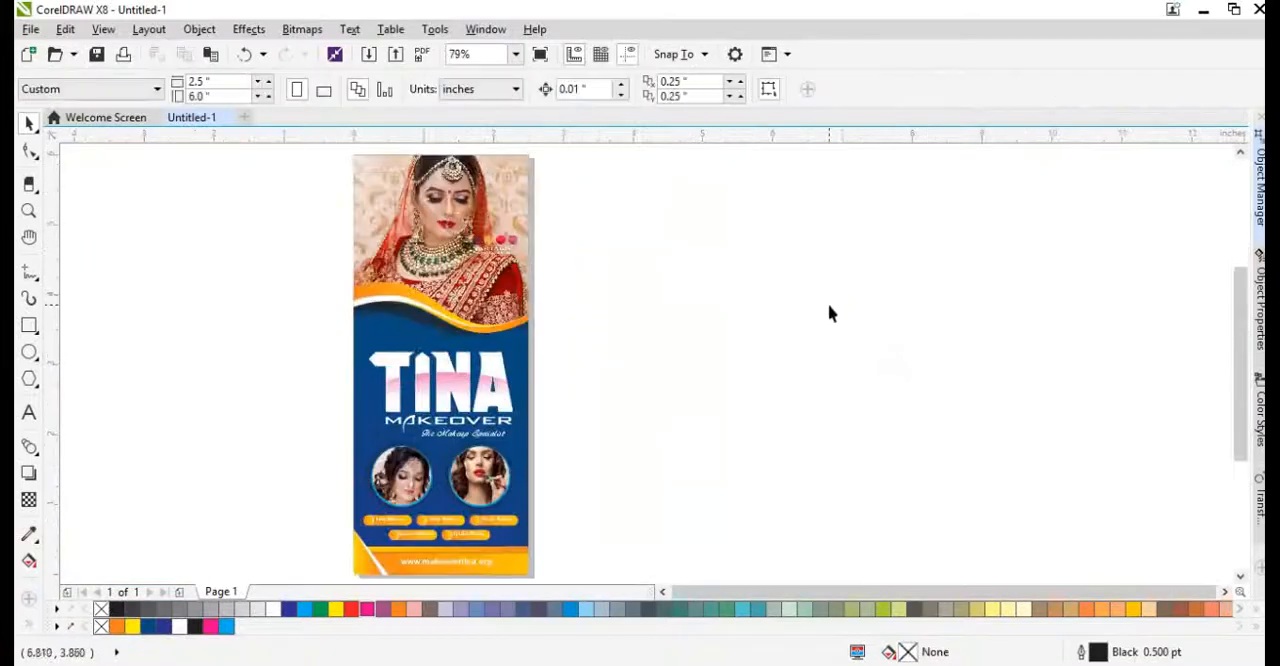
{"action": "key", "text": "F4"}
{"action": "left_click", "coordinate": [638, 262]}
{"action": "key", "text": "ctrl+b"}
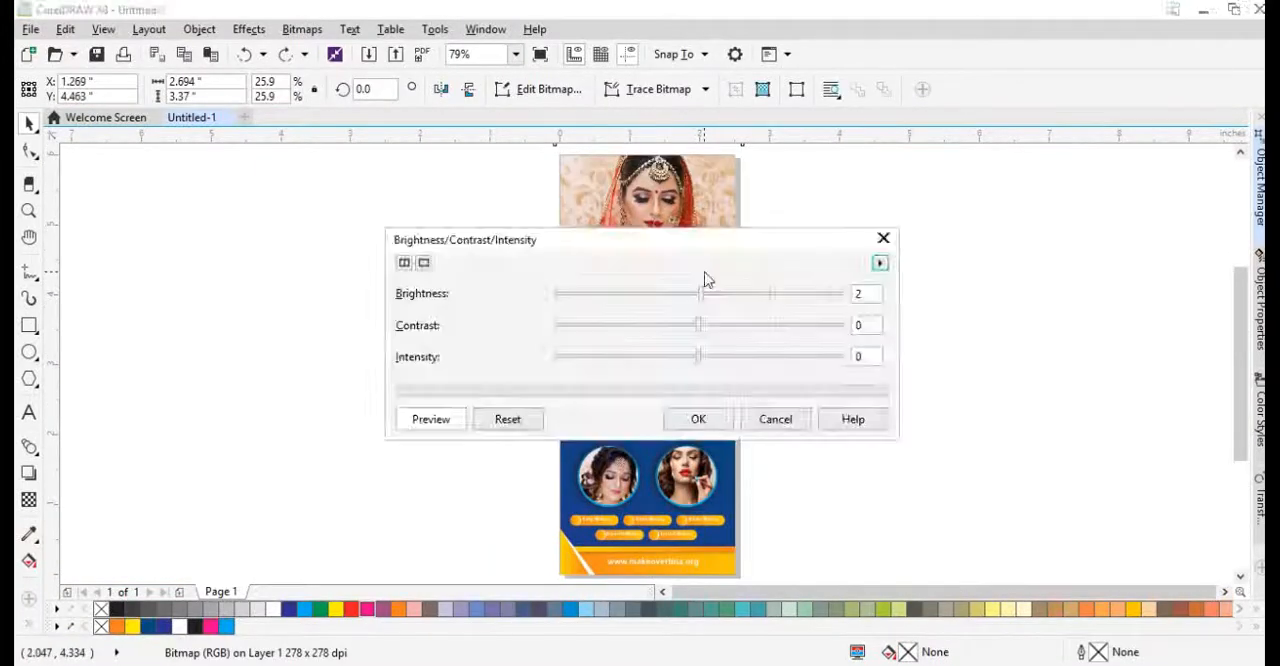
{"action": "key", "text": "Escape"}
Draw a rectangle about 2.16 by 2.43 inches over the bride photo and center it on the photo area.
{"action": "scroll", "coordinate": [658, 163], "scroll_direction": "up", "scroll_amount": 1}
{"action": "scroll", "coordinate": [585, 265], "scroll_direction": "down", "scroll_amount": 1}
{"action": "scroll", "coordinate": [584, 259], "scroll_direction": "up", "scroll_amount": 1}
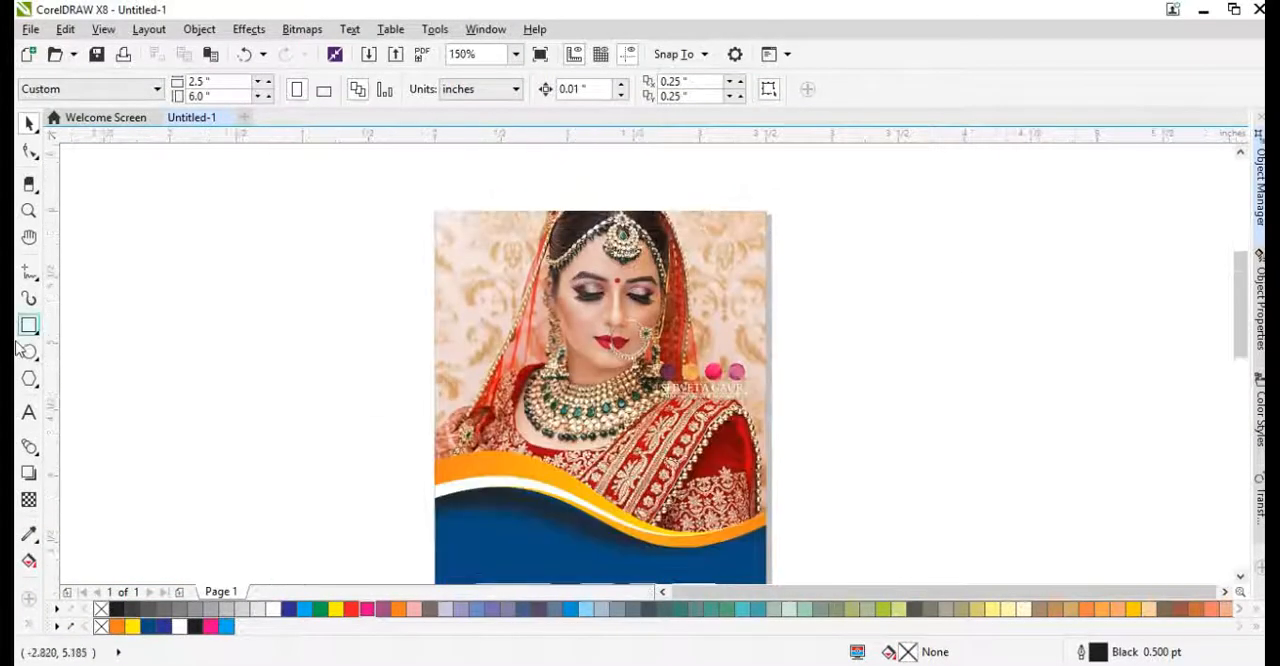
{"action": "left_click", "coordinate": [29, 326]}
{"action": "mouse_move", "coordinate": [453, 231]}
{"action": "left_mouse_down"}
{"action": "mouse_move", "coordinate": [712, 544]}
{"action": "mouse_move", "coordinate": [739, 554]}
{"action": "left_mouse_up"}
{"action": "key", "text": "space"}
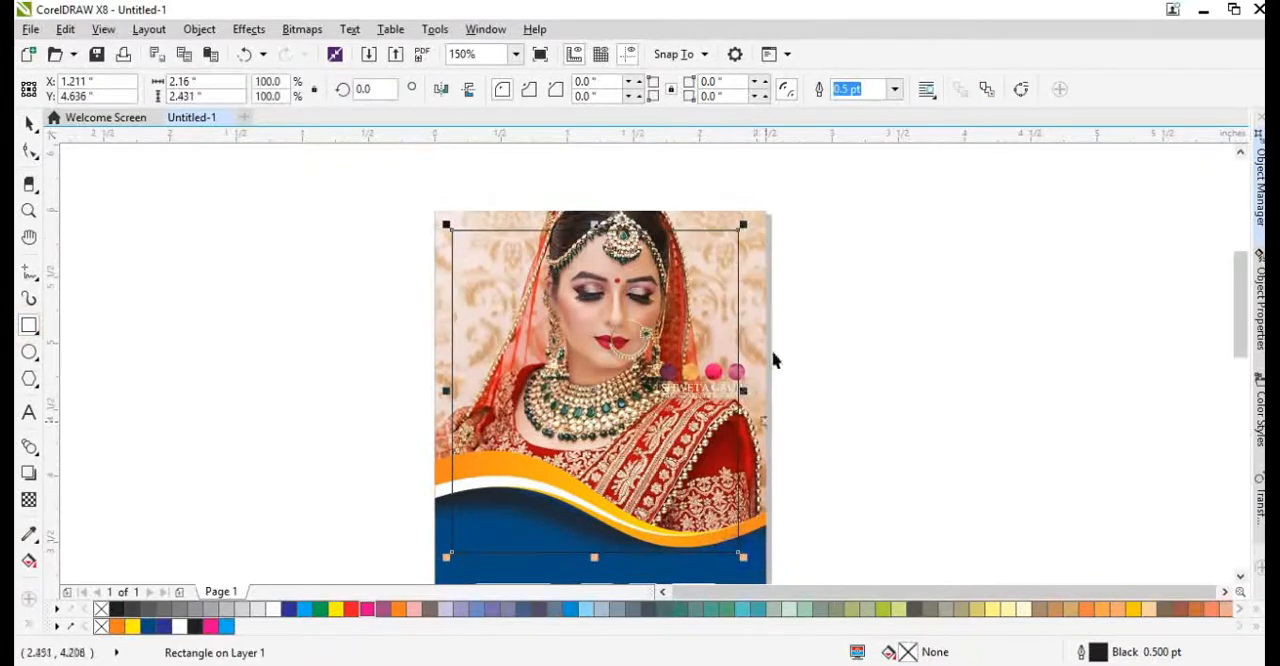
{"action": "left_click", "coordinate": [754, 303], "text": "shift"}
{"action": "key", "text": "c"}
{"action": "left_click", "coordinate": [815, 309]}
Round all four corners of the rectangle over the bride photo to about 0.135 inch.
{"action": "scroll", "coordinate": [698, 224], "scroll_direction": "up", "scroll_amount": 1}
{"action": "left_click", "coordinate": [710, 255]}
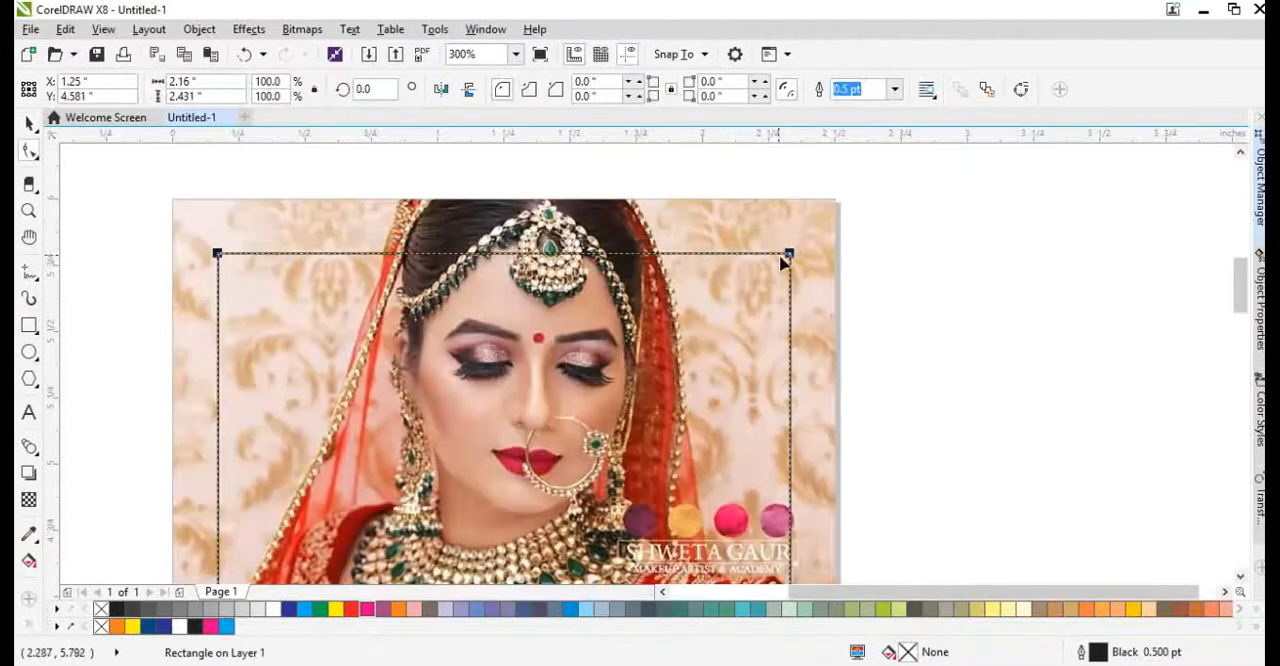
{"action": "left_click_drag", "start_coordinate": [782, 258], "coordinate": [787, 289]}
Give the rounded frame a 0.5 pt white dashed outline with Behind fill and Scale with object enabled.
{"action": "key", "text": "F12"}
{"action": "left_click", "coordinate": [580, 277]}
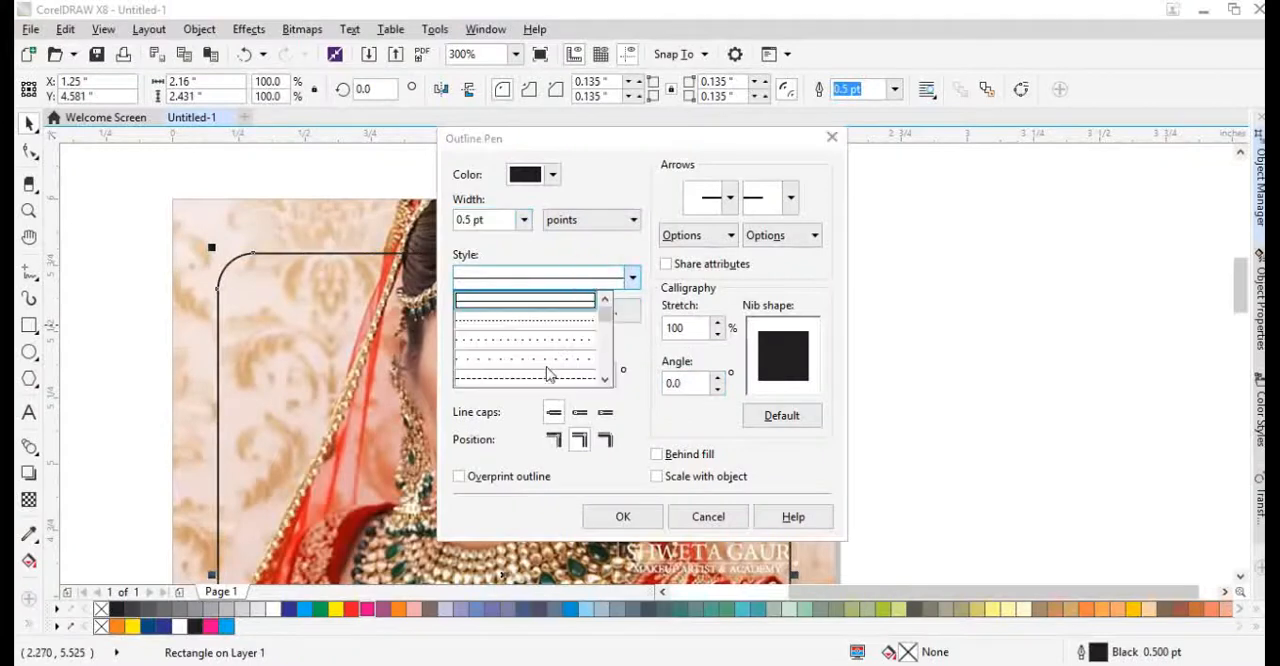
{"action": "left_click", "coordinate": [551, 373]}
{"action": "left_click", "coordinate": [623, 516]}
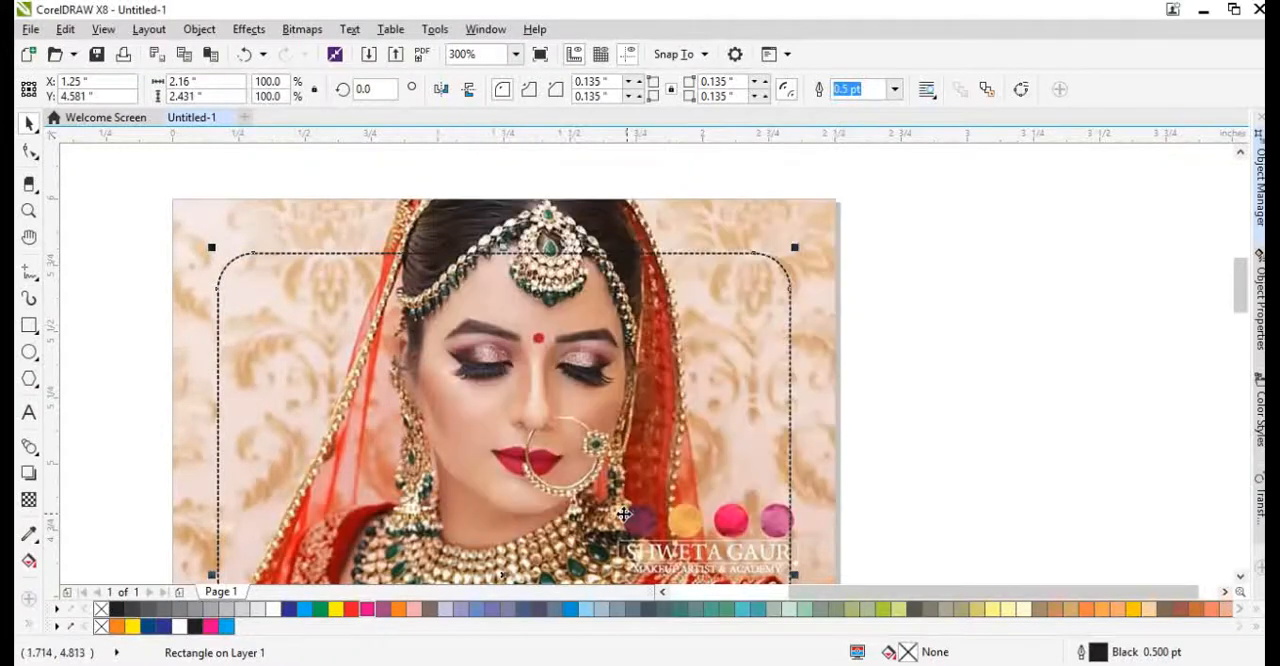
{"action": "key", "text": "F12"}
{"action": "left_click", "coordinate": [632, 278]}
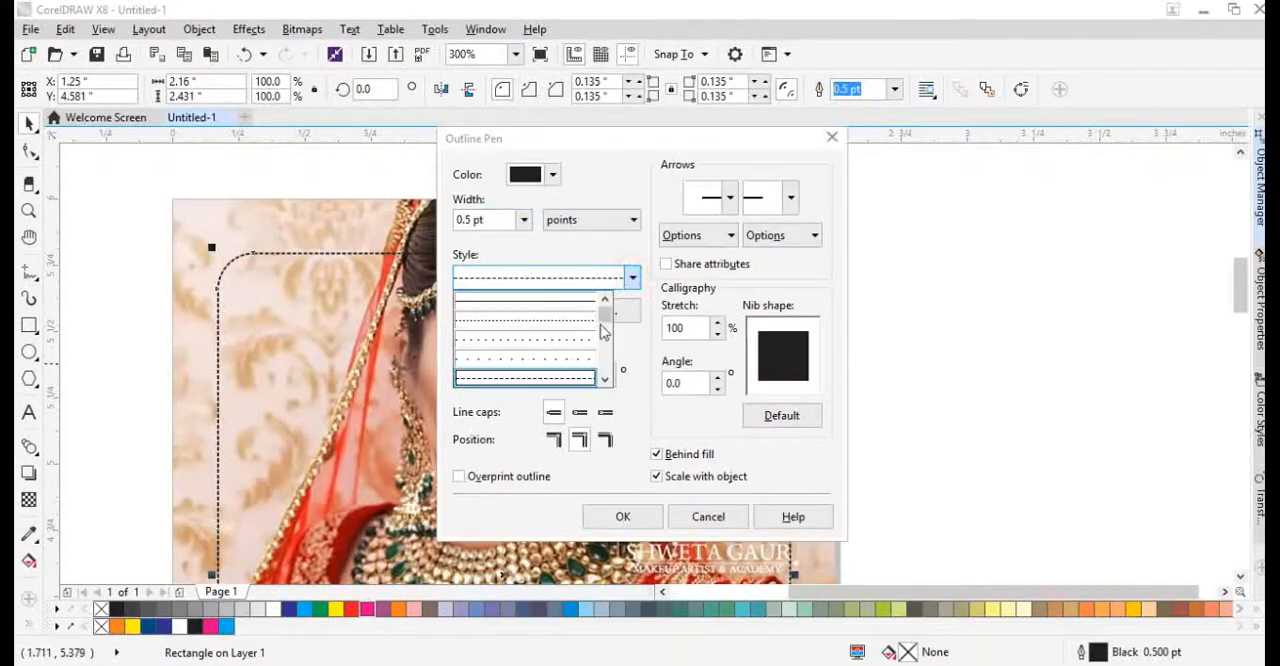
{"action": "left_click", "coordinate": [579, 360]}
{"action": "left_click", "coordinate": [596, 514]}
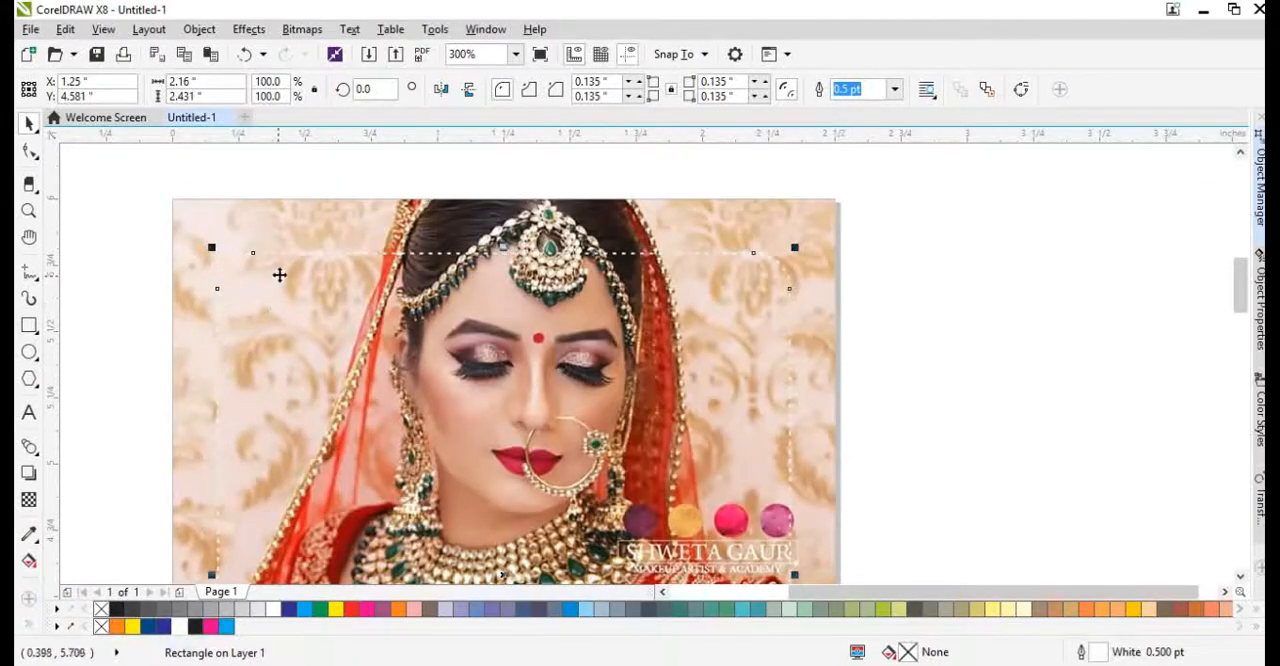
PowerClip the white dashed frame inside the page-sized rectangle that holds the bride photo.
{"action": "scroll", "coordinate": [288, 243], "scroll_direction": "up", "scroll_amount": 1}
{"action": "right_click", "coordinate": [309, 257]}
{"action": "left_click", "coordinate": [380, 171]}
{"action": "left_click", "coordinate": [377, 182]}
{"action": "key", "text": "F4"}
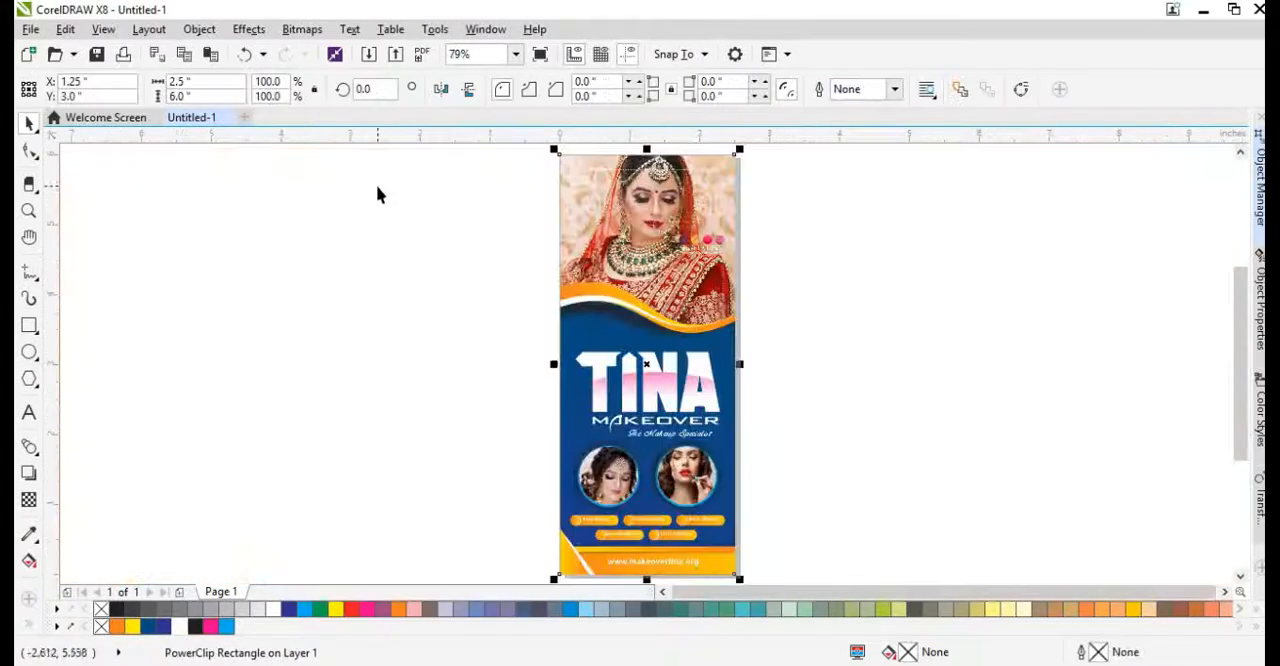
{"action": "left_click", "coordinate": [798, 267]}
{"action": "scroll", "coordinate": [716, 176], "scroll_direction": "up", "scroll_amount": 2}
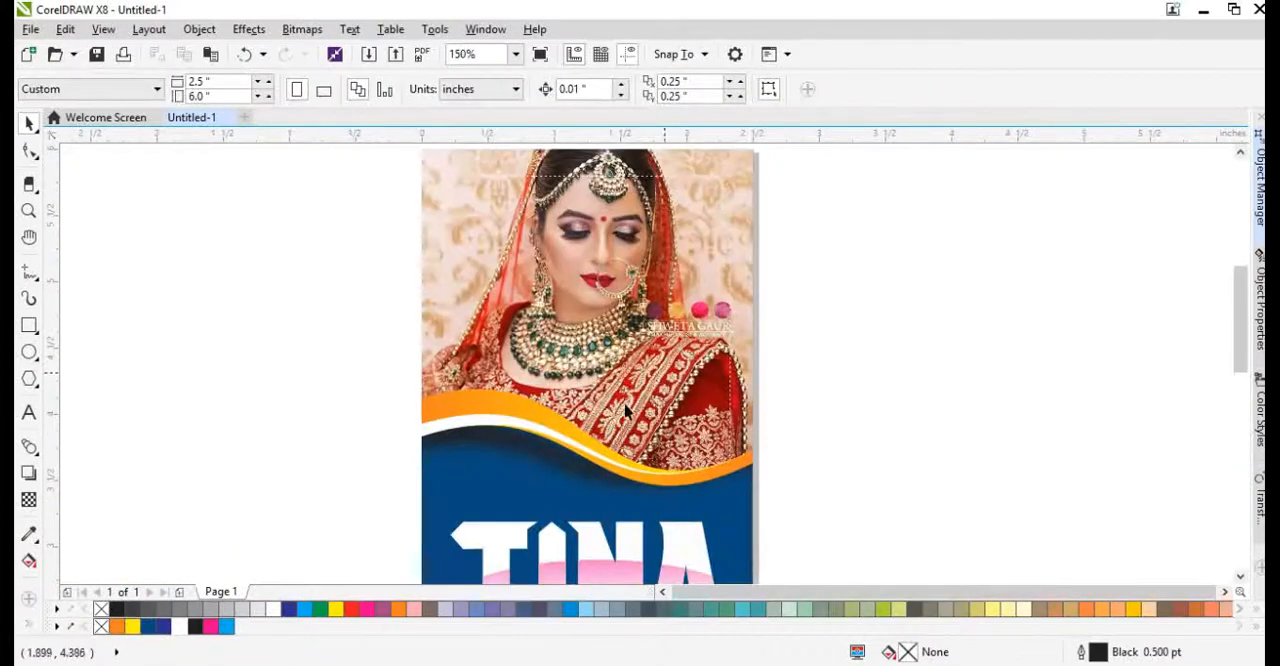
{"action": "left_click", "coordinate": [743, 354]}
{"action": "scroll", "coordinate": [790, 353], "scroll_direction": "down", "scroll_amount": 2}
{"action": "left_click", "coordinate": [800, 357]}
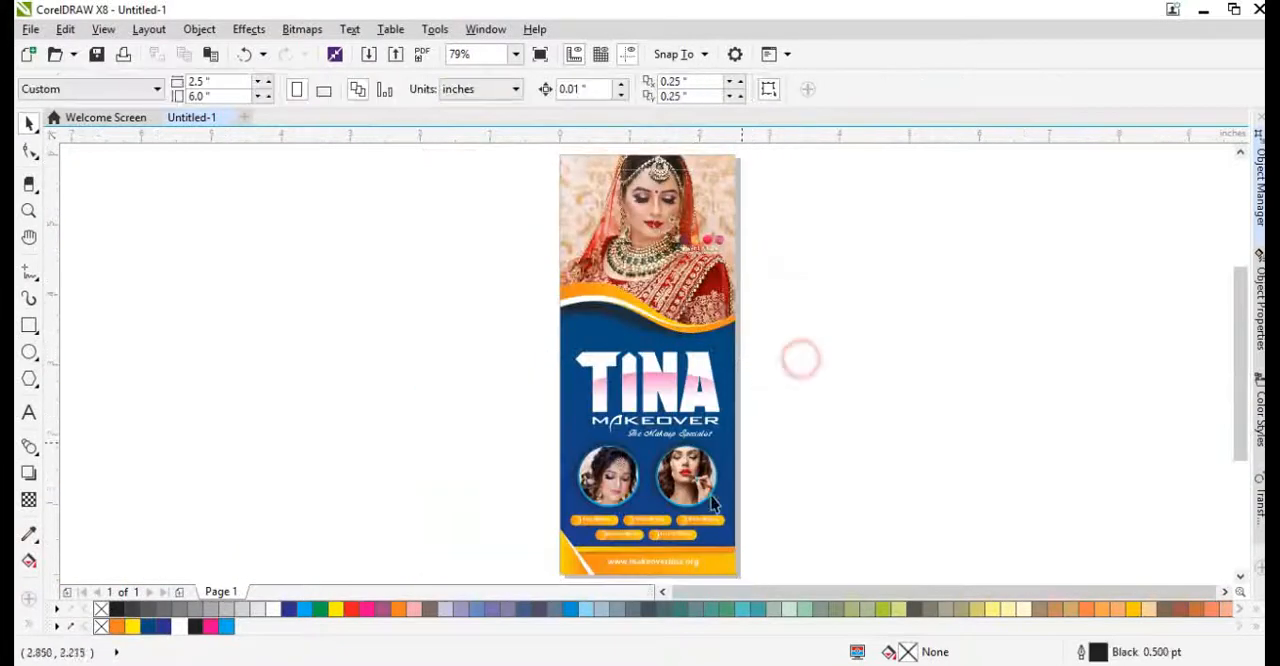
{"action": "scroll", "coordinate": [647, 400], "scroll_direction": "up", "scroll_amount": 2}
{"action": "scroll", "coordinate": [573, 311], "scroll_direction": "down", "scroll_amount": 2}
Adjust the fountain fill of the blue wave background so it shades toward a deeper blue at the lower left.
{"action": "left_click", "coordinate": [573, 311]}
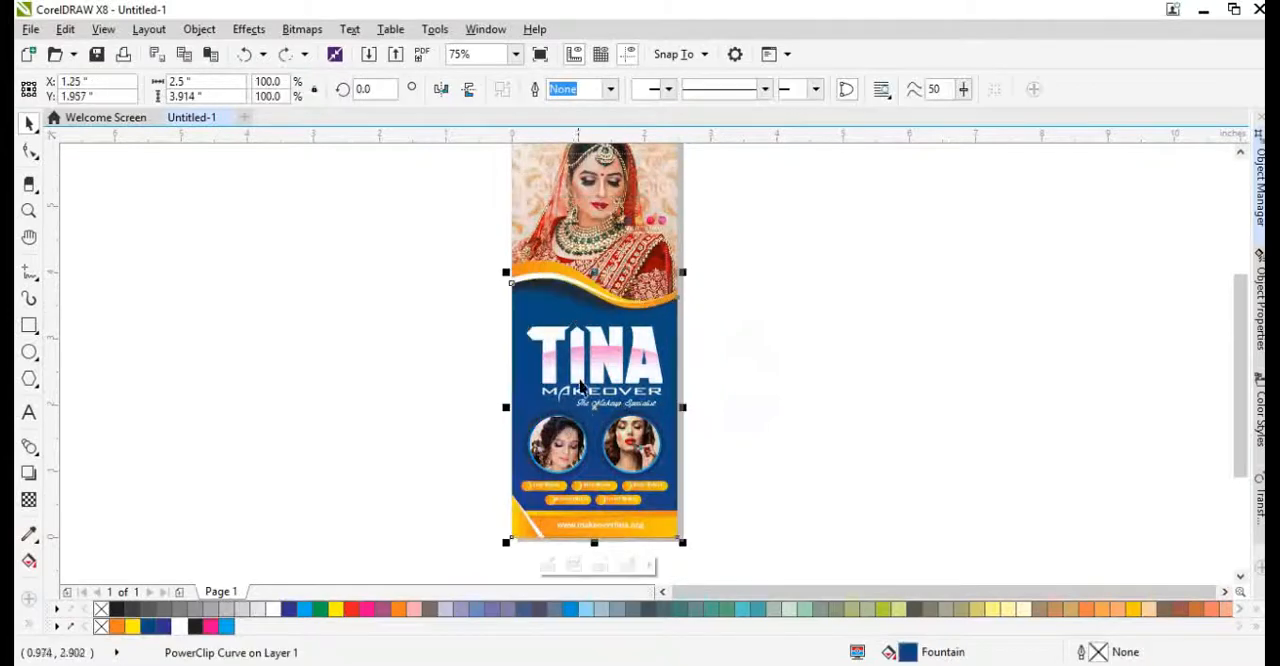
{"action": "key", "text": "g"}
{"action": "left_click", "coordinate": [603, 341]}
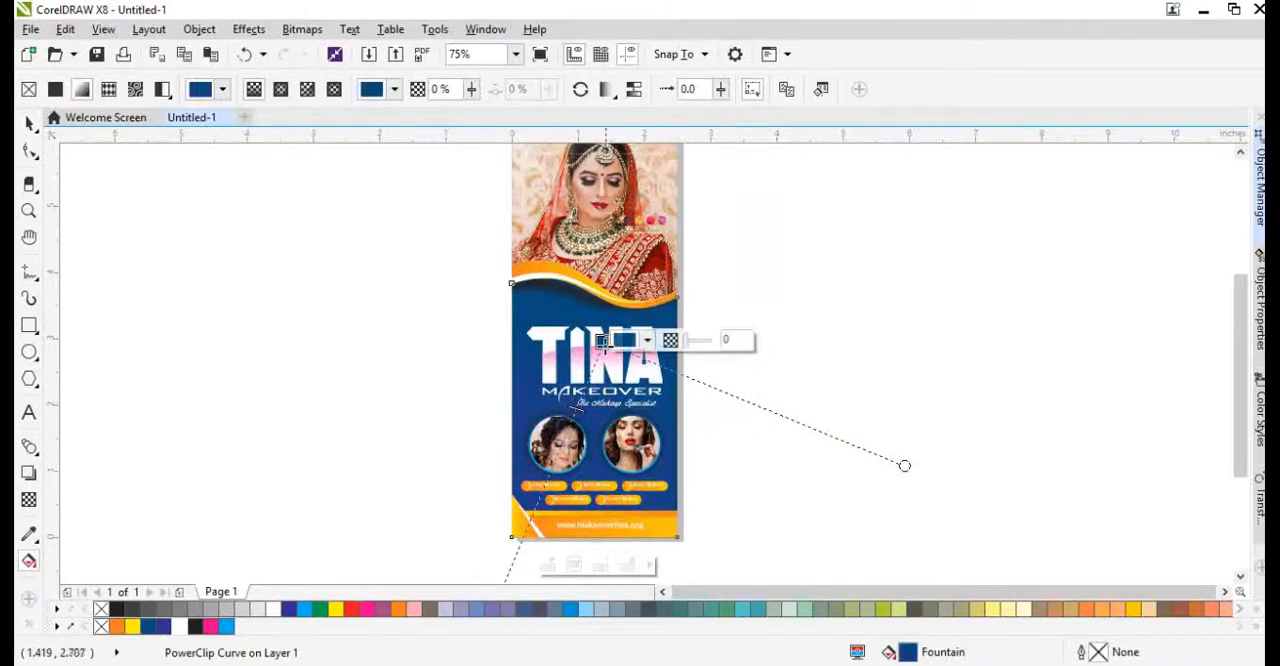
{"action": "key", "text": "space"}
{"action": "left_click", "coordinate": [770, 400]}
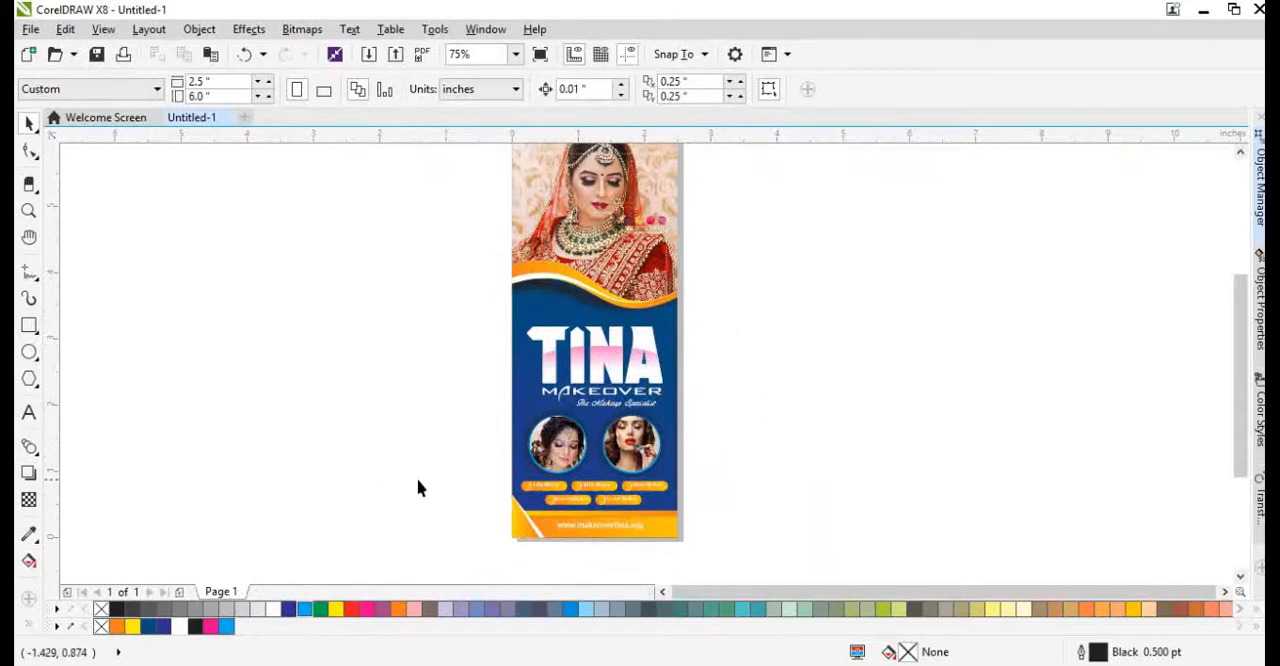
Place a copy of the Tina Makeover title group behind the white title, with a K100 black fill and hairline outline.
{"action": "scroll", "coordinate": [590, 365], "scroll_direction": "up", "scroll_amount": 4}
{"action": "left_click", "coordinate": [668, 340]}
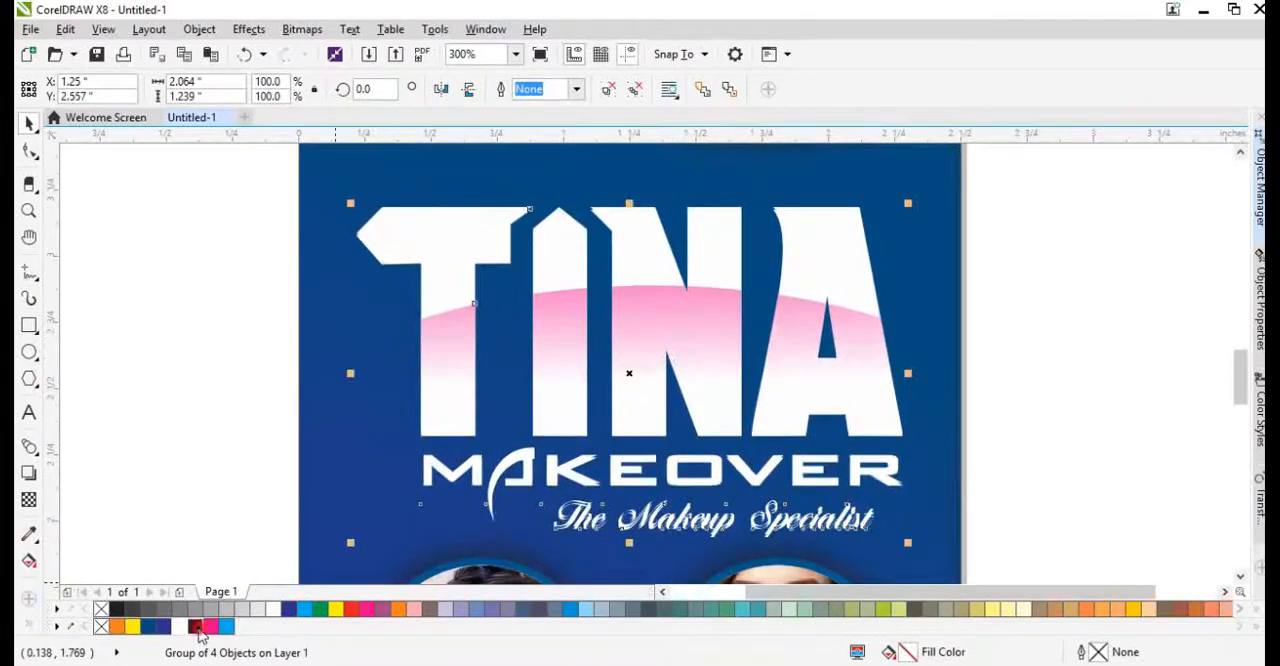
{"action": "left_click", "coordinate": [197, 627]}
{"action": "right_click", "coordinate": [197, 627]}
{"action": "key", "text": "ctrl+z"}
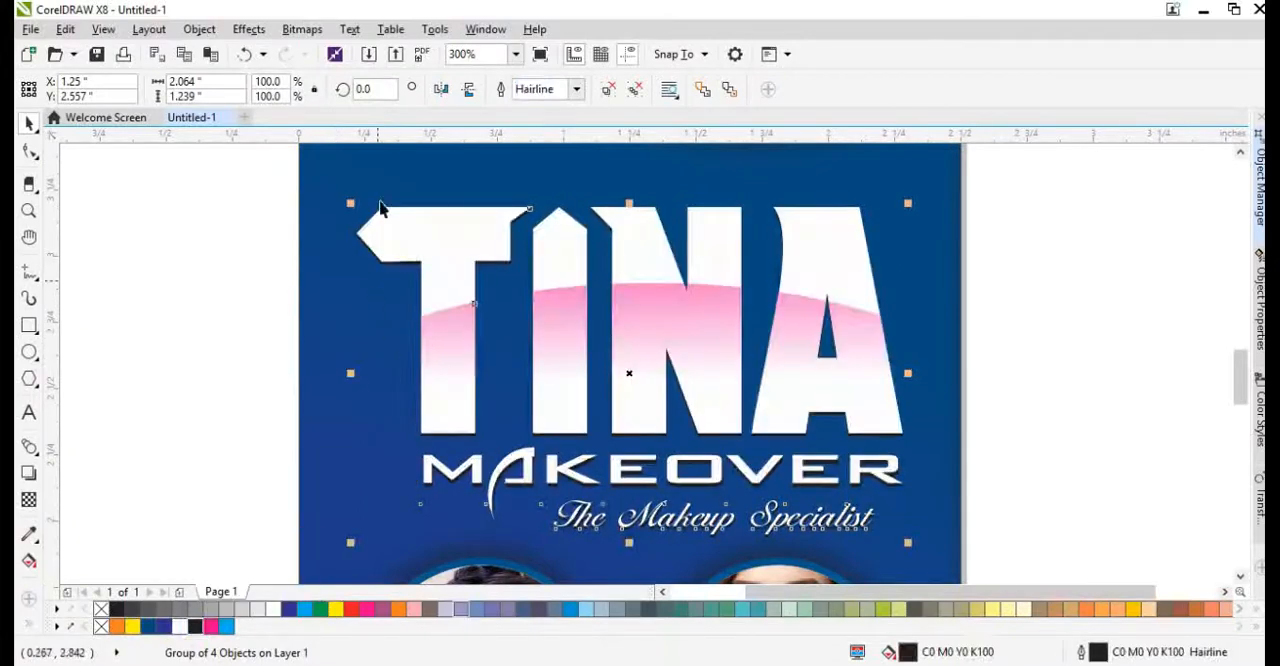
Convert the black title copy to a bitmap and apply a Gaussian Blur with a radius of 5.6 pixels.
{"action": "left_click", "coordinate": [301, 29]}
{"action": "left_click", "coordinate": [353, 52]}
{"action": "left_click", "coordinate": [301, 29]}
{"action": "left_click", "coordinate": [532, 451]}
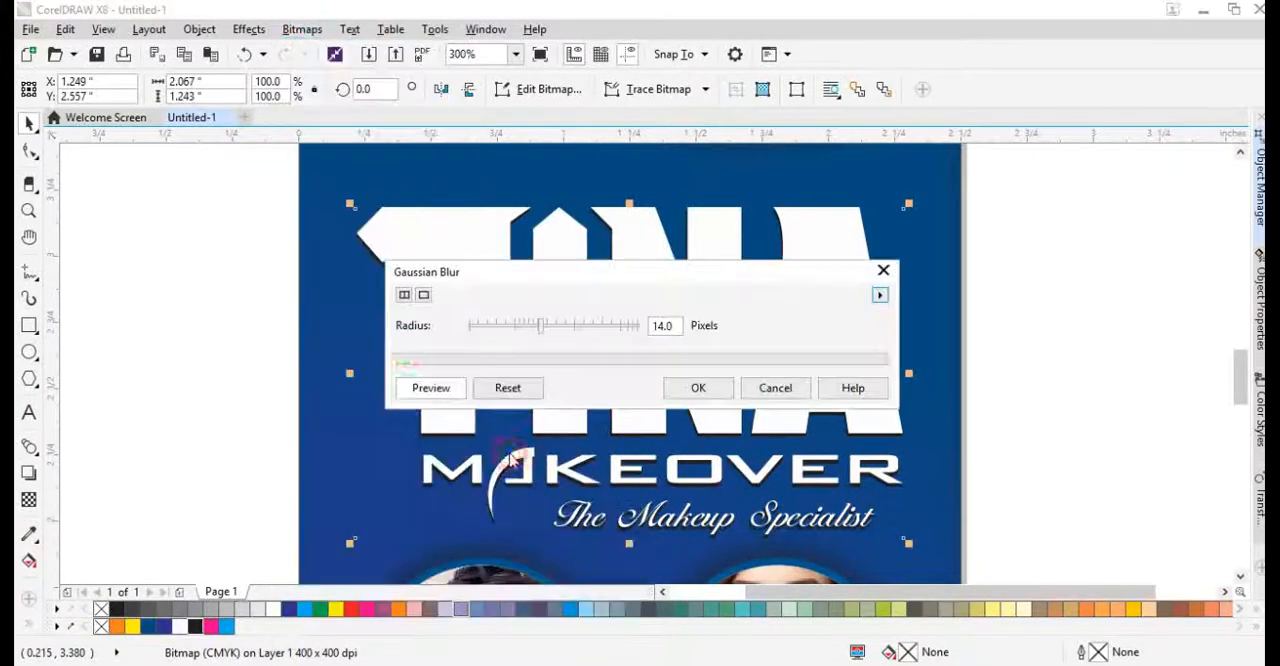
{"action": "left_click_drag", "start_coordinate": [540, 325], "coordinate": [514, 323]}
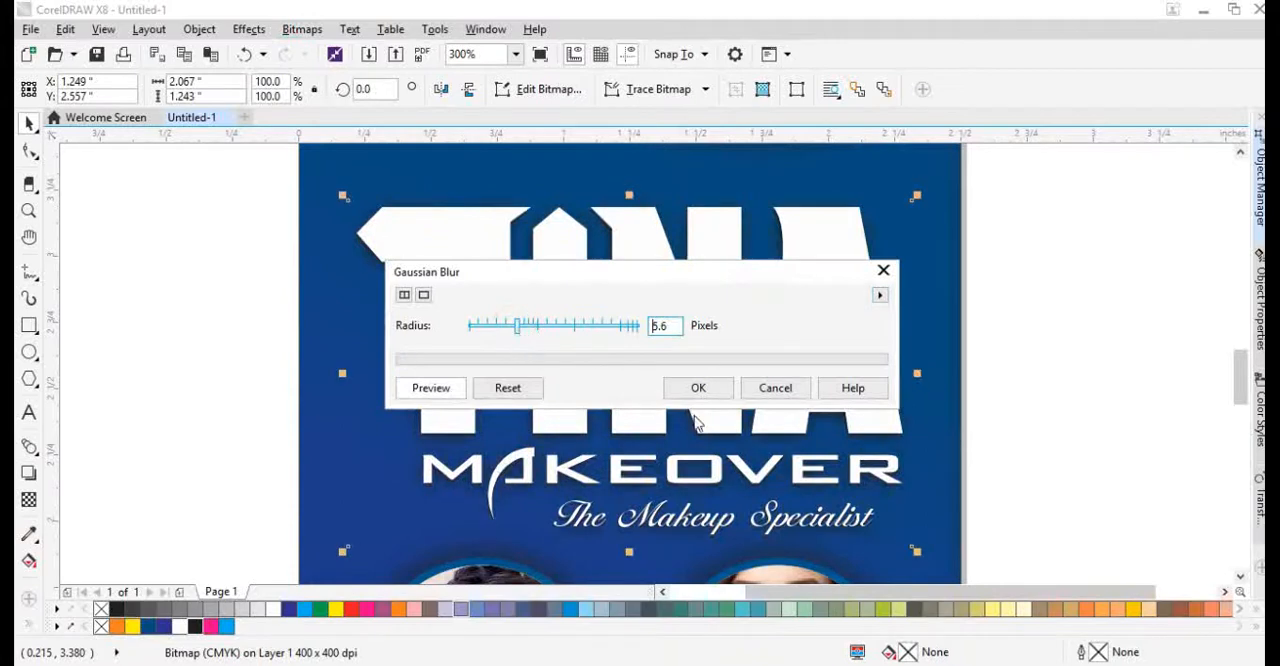
{"action": "left_click", "coordinate": [678, 383]}
Select the title together with its blurred shadow and move both up slightly, to about Y 2.63 inches.
{"action": "scroll", "coordinate": [578, 367], "scroll_direction": "down", "scroll_amount": 2}
{"action": "left_click_drag", "start_coordinate": [402, 252], "coordinate": [806, 488]}
{"action": "left_click_drag", "start_coordinate": [457, 277], "coordinate": [453, 265]}
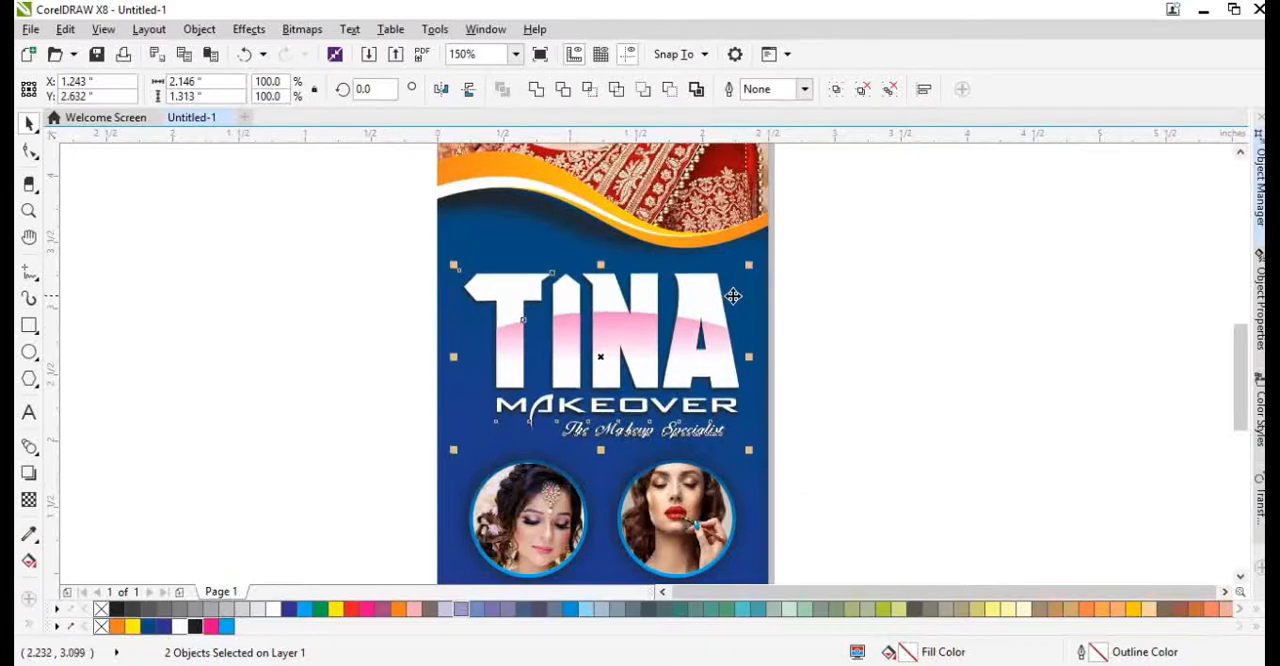
{"action": "left_click", "coordinate": [809, 399]}
{"action": "scroll", "coordinate": [530, 298], "scroll_direction": "down", "scroll_amount": 2}
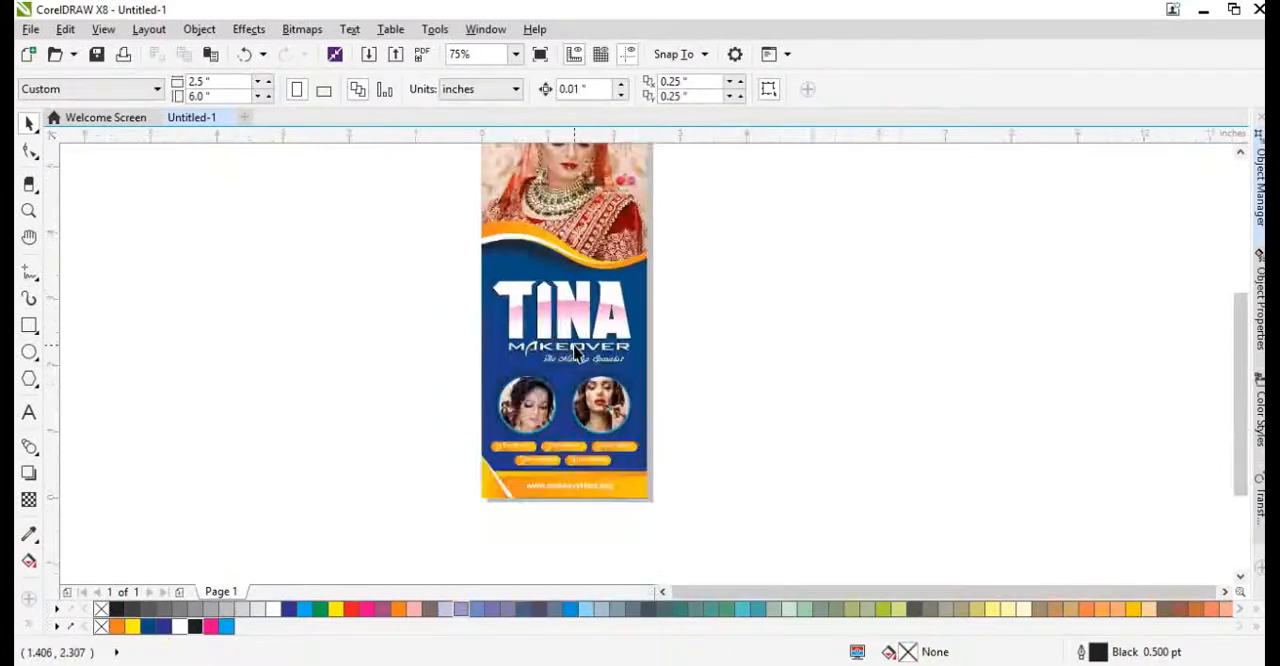
{"action": "left_click", "coordinate": [622, 330]}
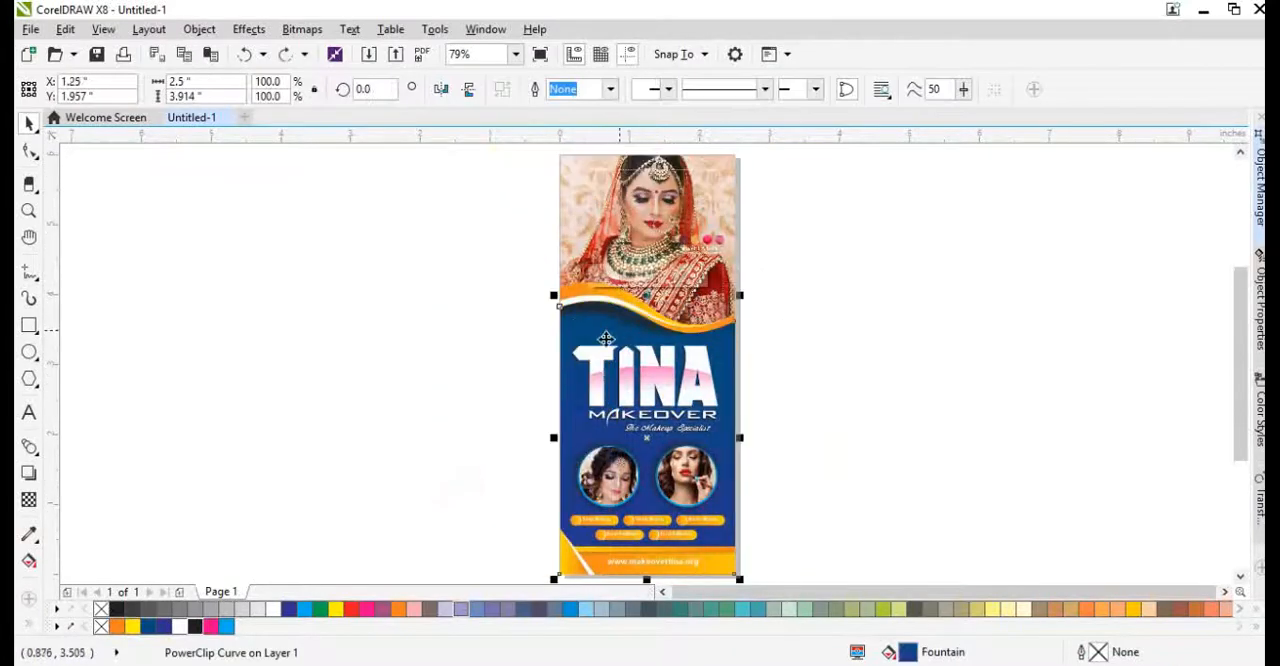
{"action": "left_click", "coordinate": [504, 457]}
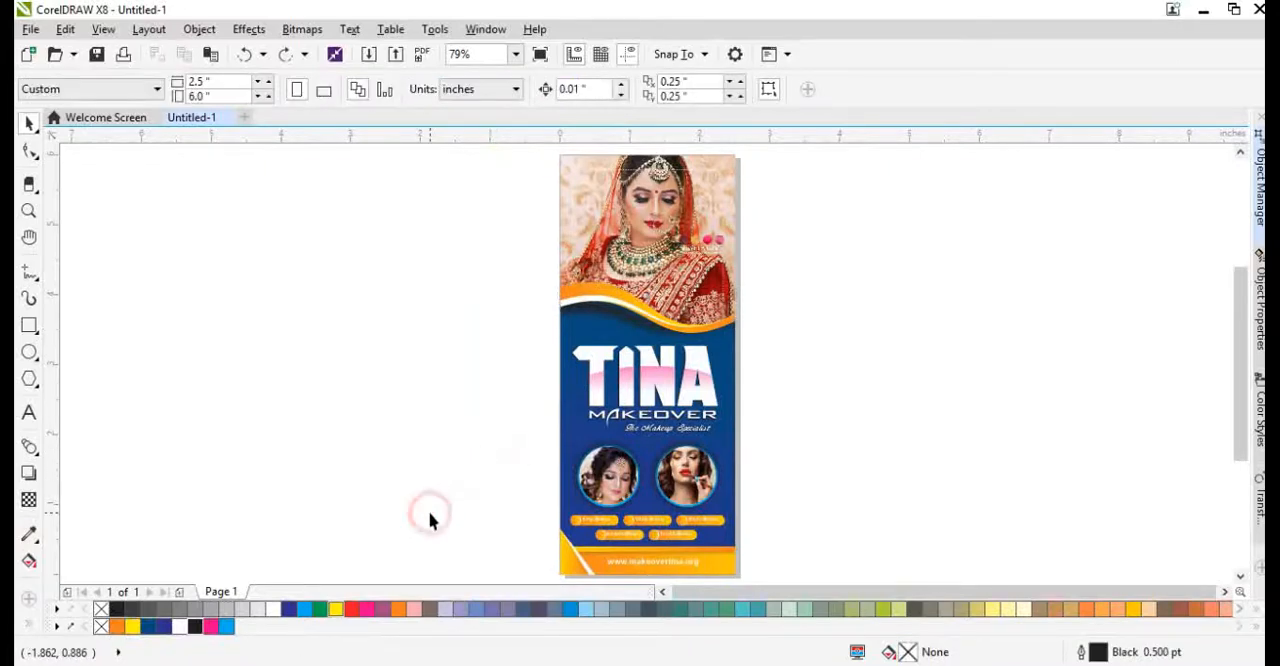
Draw a thin horizontal bar about 2.87 by 0.145 inches beside the page, filled blue with no outline.
{"action": "left_click", "coordinate": [29, 327]}
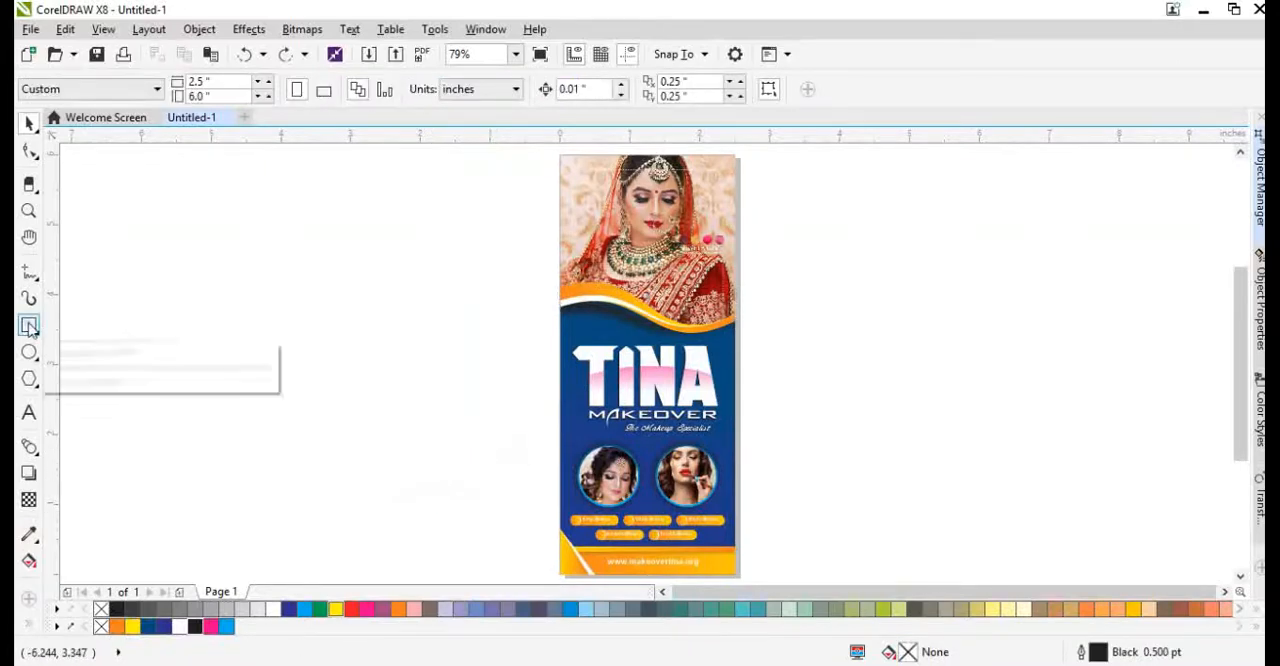
{"action": "left_click_drag", "start_coordinate": [251, 308], "coordinate": [461, 326]}
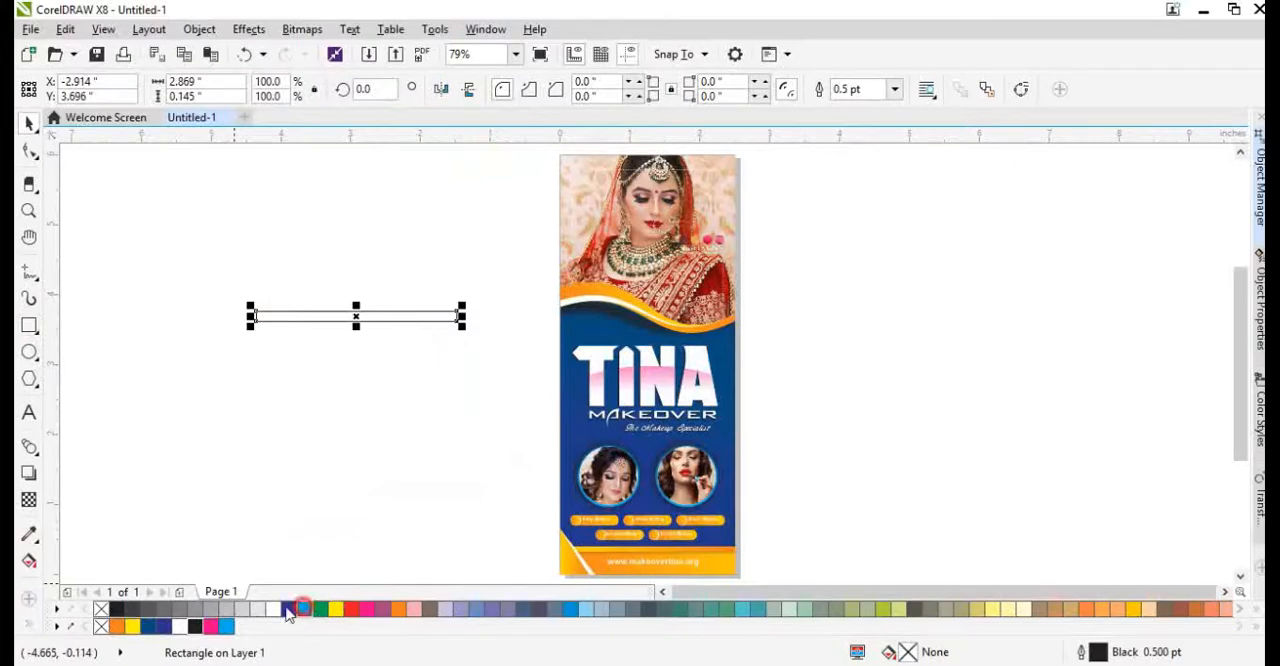
{"action": "left_click", "coordinate": [302, 609]}
{"action": "right_click", "coordinate": [100, 609]}
{"action": "scroll", "coordinate": [338, 312], "scroll_direction": "up", "scroll_amount": 2}
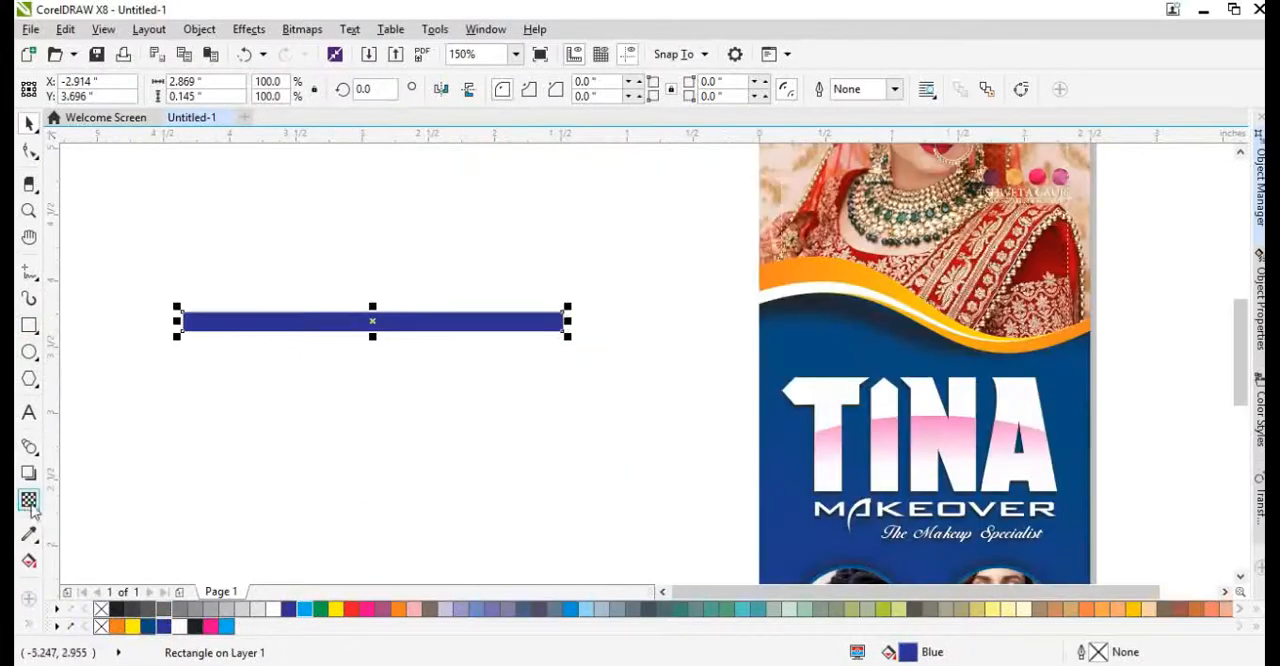
Apply a linear transparency to the blue bar so it fades out toward its right end.
{"action": "left_click", "coordinate": [31, 506]}
{"action": "left_click_drag", "start_coordinate": [283, 313], "coordinate": [558, 321]}
{"action": "key", "text": "space"}
Duplicate the faded bar repeatedly downward into an evenly spaced stack of stripes, and group all 12 bars.
{"action": "left_click_drag", "start_coordinate": [479, 314], "coordinate": [478, 342]}
{"action": "right_click", "coordinate": [478, 342]}
{"action": "key", "text": "ctrl+r"}
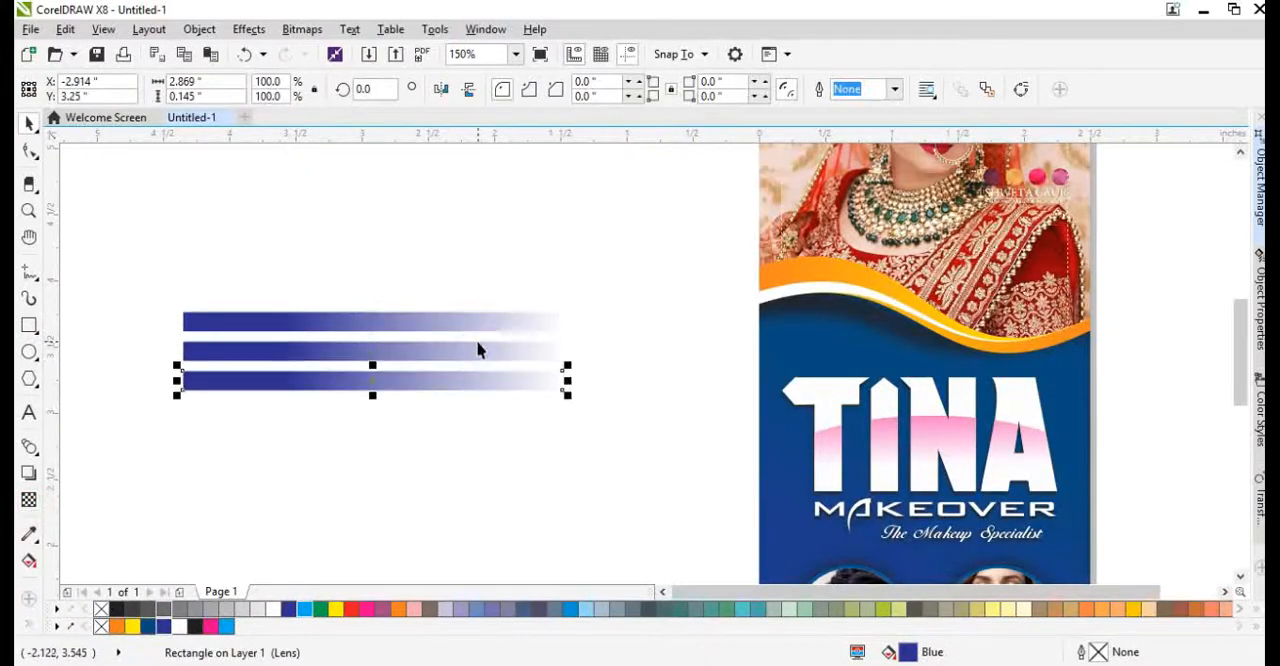
{"action": "key", "text": "ctrl+r"}
{"action": "key", "text": "ctrl+r"}
{"action": "key", "text": "ctrl+r"}
{"action": "key", "text": "ctrl+r"}
{"action": "key", "text": "ctrl+r"}
{"action": "key", "text": "ctrl+r"}
{"action": "key", "text": "ctrl+r"}
{"action": "scroll", "coordinate": [425, 312], "scroll_direction": "down", "scroll_amount": 4}
{"action": "key", "text": "ctrl+r"}
{"action": "key", "text": "ctrl+r"}
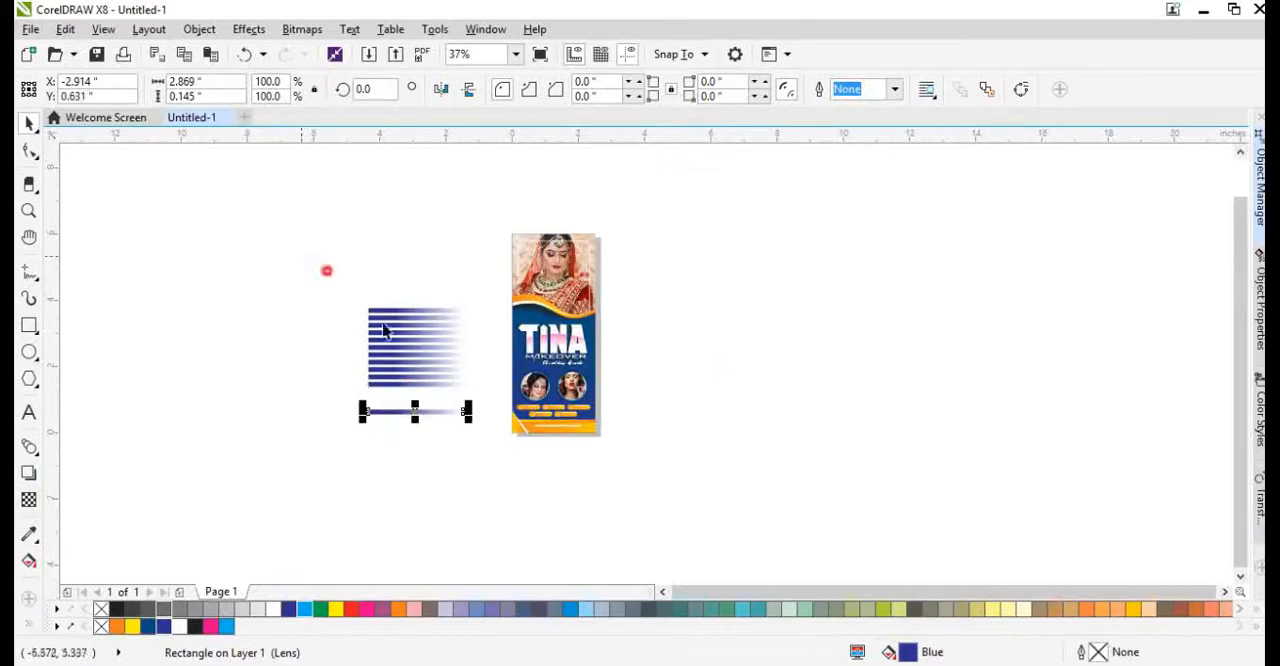
{"action": "left_click_drag", "start_coordinate": [326, 271], "coordinate": [474, 464]}
{"action": "key", "text": "ctrl+g"}
PowerClip the stripe group inside the blue wave background and open the clip's contents for editing.
{"action": "right_click", "coordinate": [432, 363]}
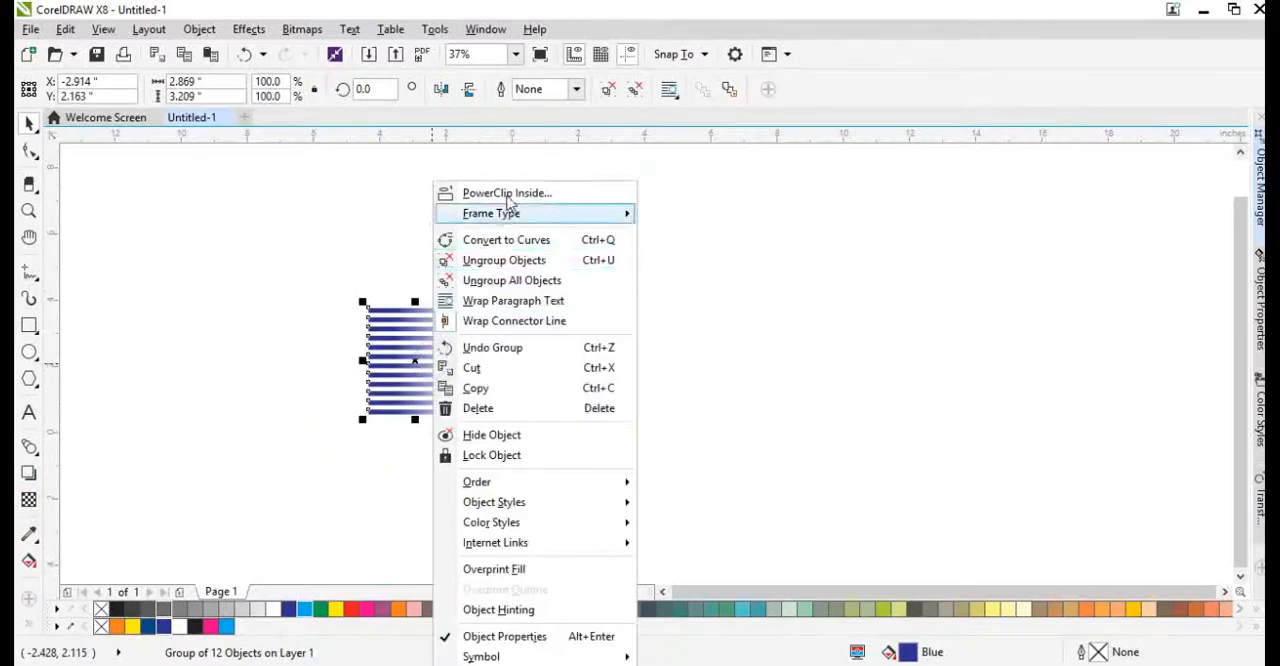
{"action": "left_click", "coordinate": [507, 195]}
{"action": "left_click", "coordinate": [597, 327]}
{"action": "left_click", "coordinate": [597, 328], "text": "ctrl"}
Move the stripe group left to about X 0.195, Y 1.751 inches and recolor it C100 M81 Y0 K0.
{"action": "scroll", "coordinate": [527, 363], "scroll_direction": "up", "scroll_amount": 2}
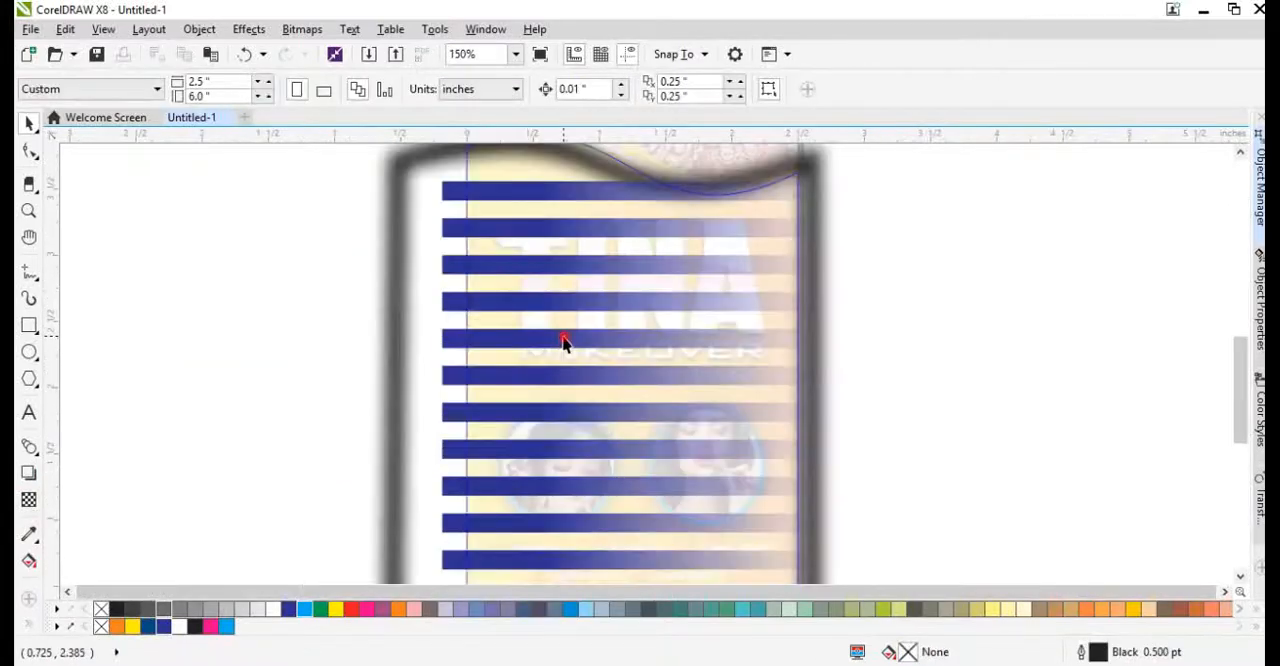
{"action": "left_click", "coordinate": [563, 340]}
{"action": "scroll", "coordinate": [570, 348], "scroll_direction": "down", "scroll_amount": 1}
{"action": "left_click_drag", "start_coordinate": [572, 351], "coordinate": [503, 366]}
{"action": "left_click", "coordinate": [164, 626]}
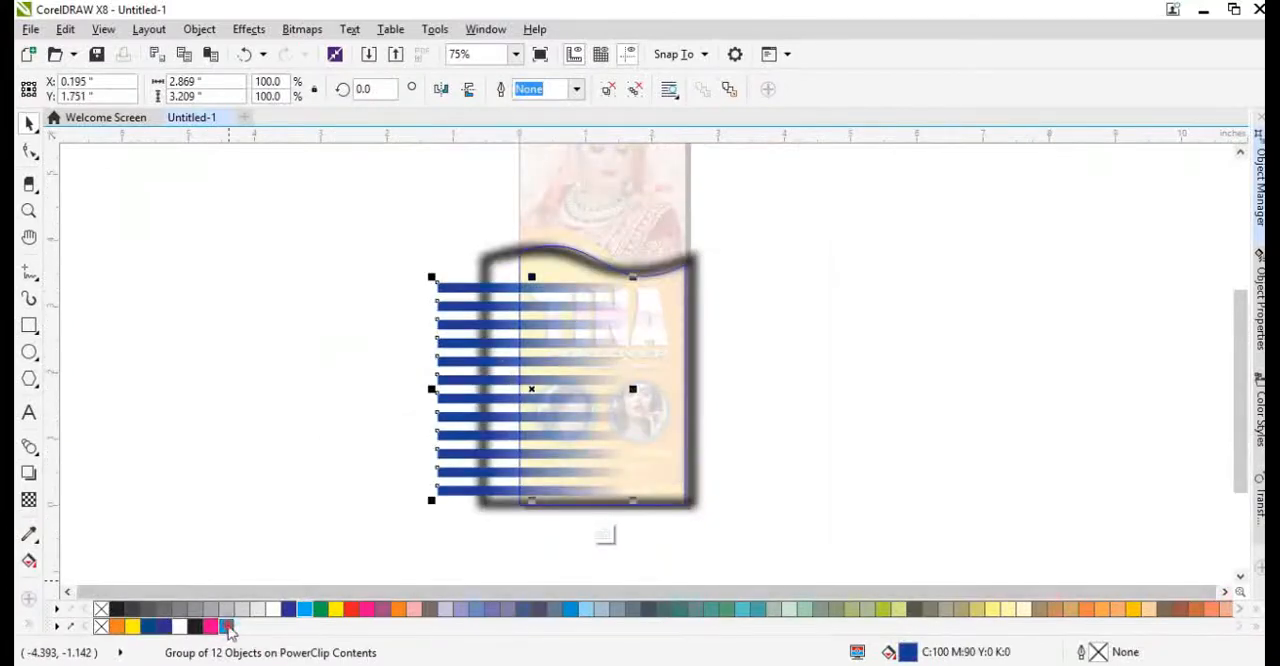
Convert the stripe group to a CMYK bitmap and give it a uniform transparency of 50.
{"action": "left_click", "coordinate": [299, 32]}
{"action": "left_click", "coordinate": [325, 52]}
{"action": "key", "text": "Return"}
{"action": "left_click", "coordinate": [30, 499]}
{"action": "left_click", "coordinate": [72, 90]}
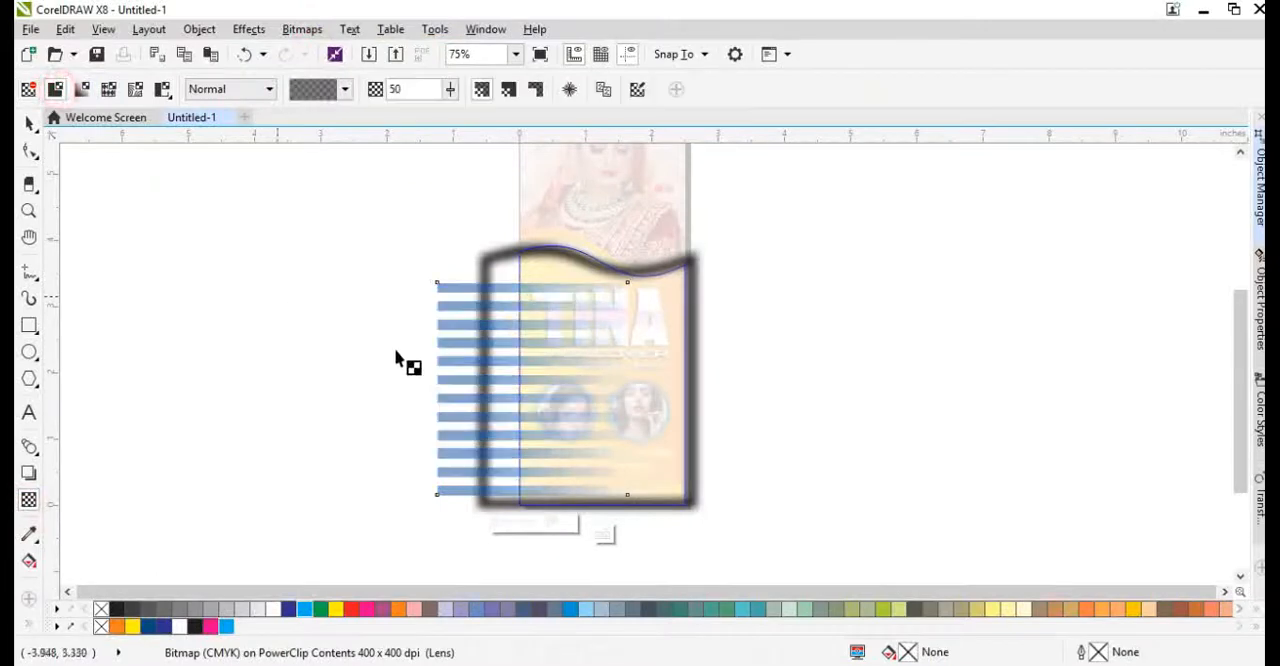
{"action": "key", "text": "space"}
Squash the stripe bitmap to about 1.15 inches high, rotate it to about 320°, enlarge it to 163.8%, position it up-left, and finish editing the PowerClip.
{"action": "left_click_drag", "start_coordinate": [534, 494], "coordinate": [531, 358]}
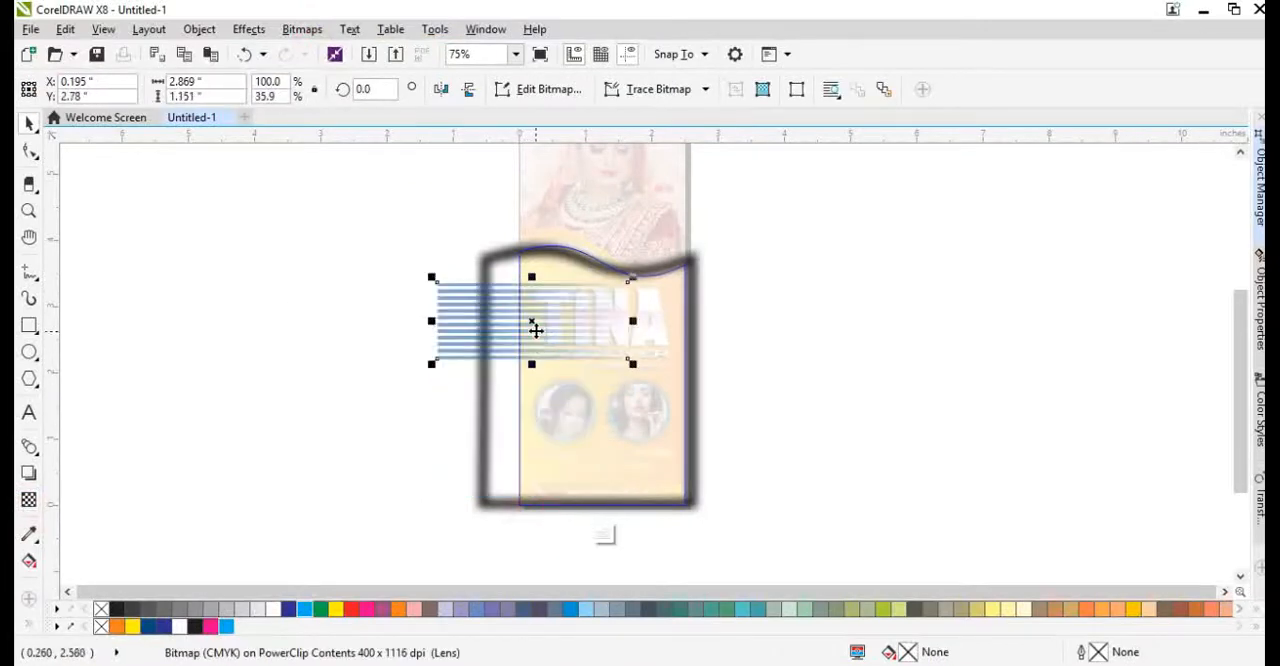
{"action": "left_click", "coordinate": [517, 289]}
{"action": "left_click_drag", "start_coordinate": [612, 332], "coordinate": [674, 440]}
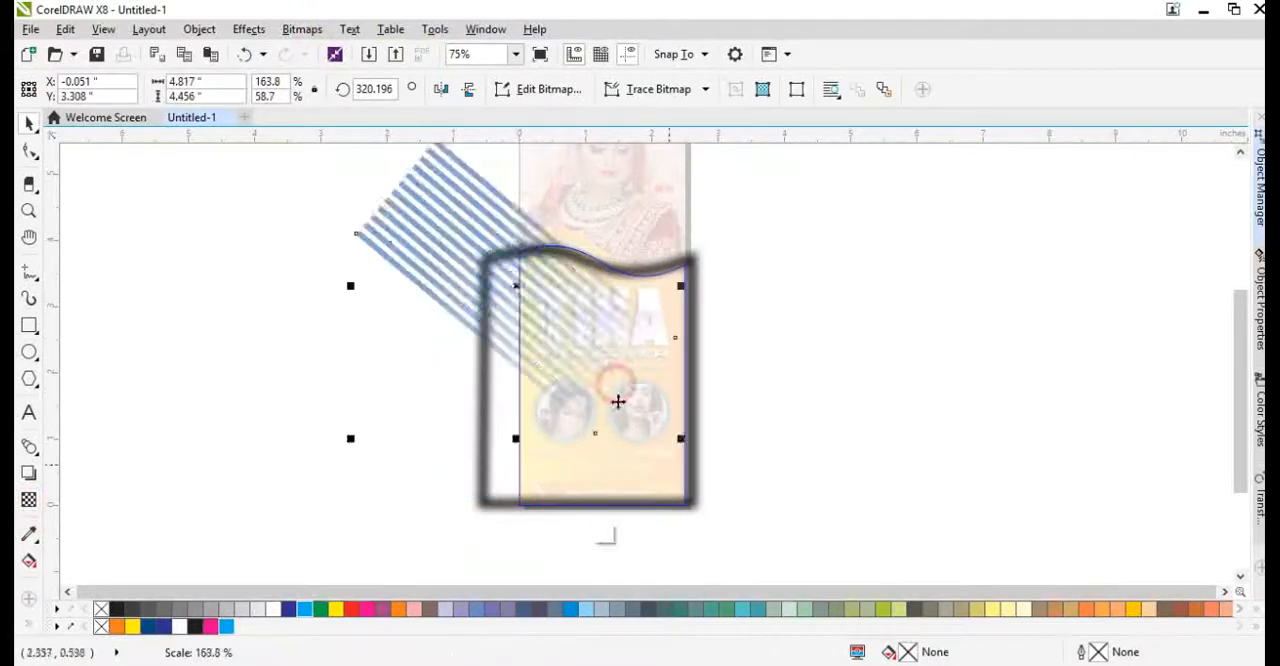
{"action": "left_click_drag", "start_coordinate": [589, 373], "coordinate": [547, 316]}
{"action": "left_click", "coordinate": [540, 330], "text": "ctrl"}
{"action": "scroll", "coordinate": [561, 275], "scroll_direction": "up", "scroll_amount": 2}
{"action": "scroll", "coordinate": [511, 275], "scroll_direction": "down", "scroll_amount": 2}
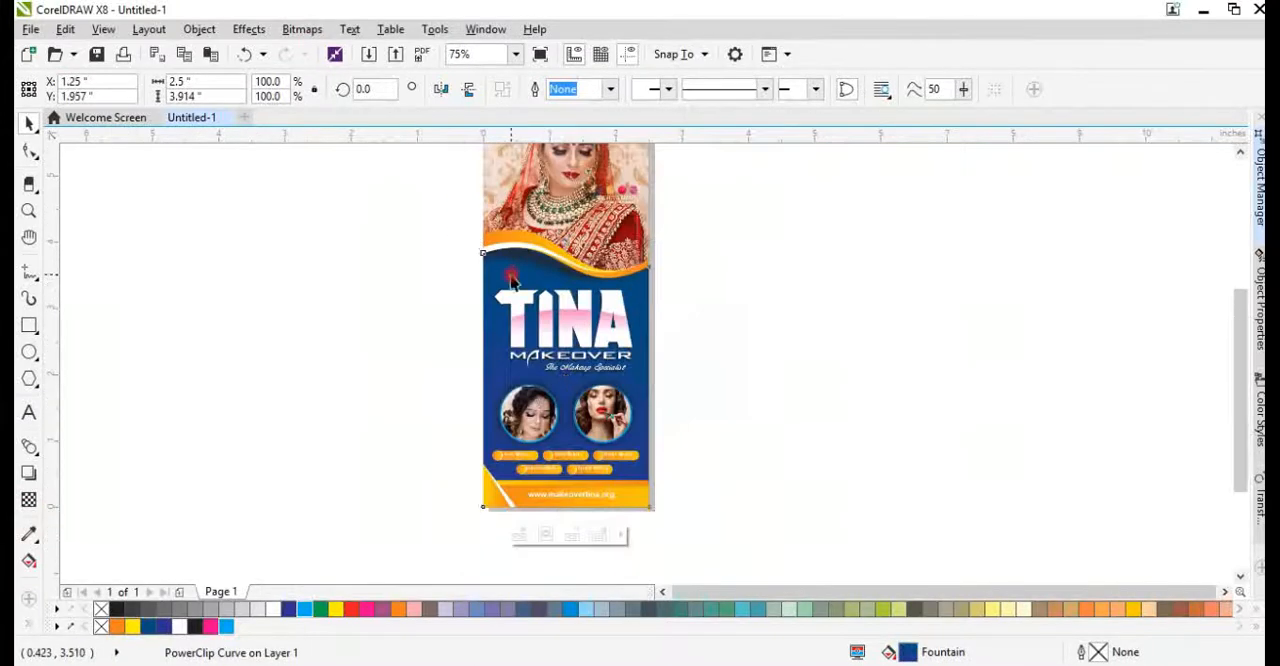
Raise the brightness of the clipped stripe bitmap to 11.
{"action": "left_click", "coordinate": [512, 280], "text": "alt"}
{"action": "scroll", "coordinate": [495, 260], "scroll_direction": "up", "scroll_amount": 2}
{"action": "key", "text": "ctrl+b"}
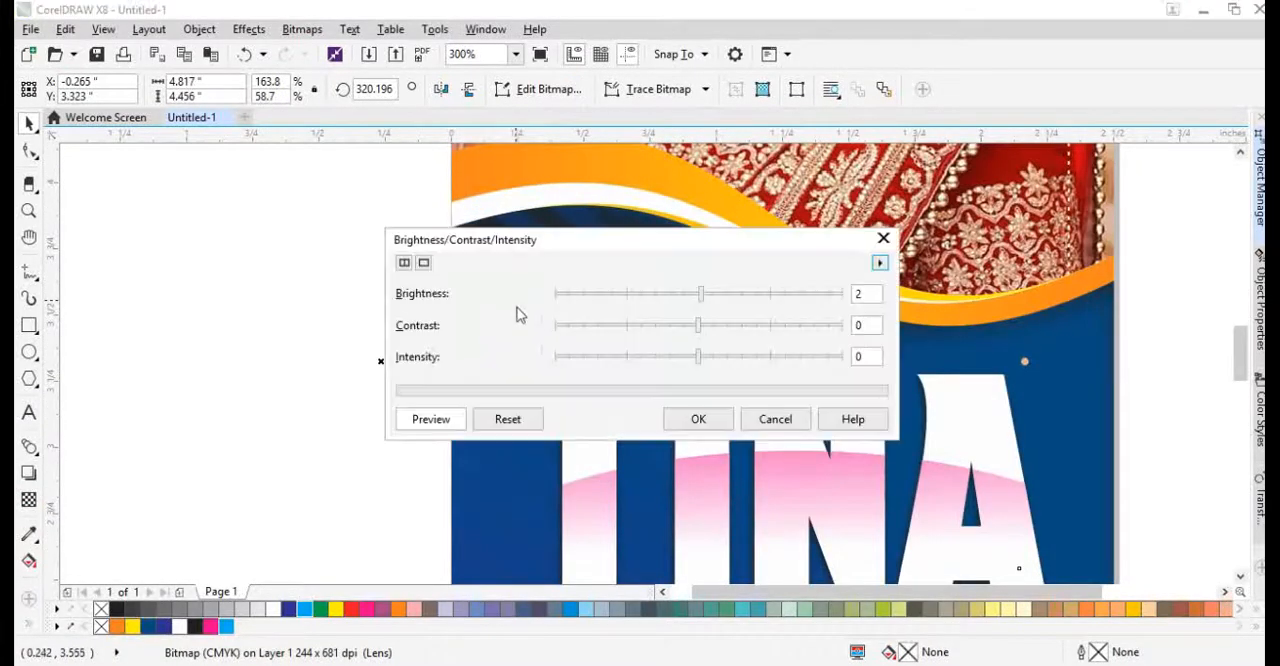
{"action": "left_click_drag", "start_coordinate": [560, 253], "coordinate": [411, 343]}
{"action": "left_click_drag", "start_coordinate": [566, 393], "coordinate": [588, 393]}
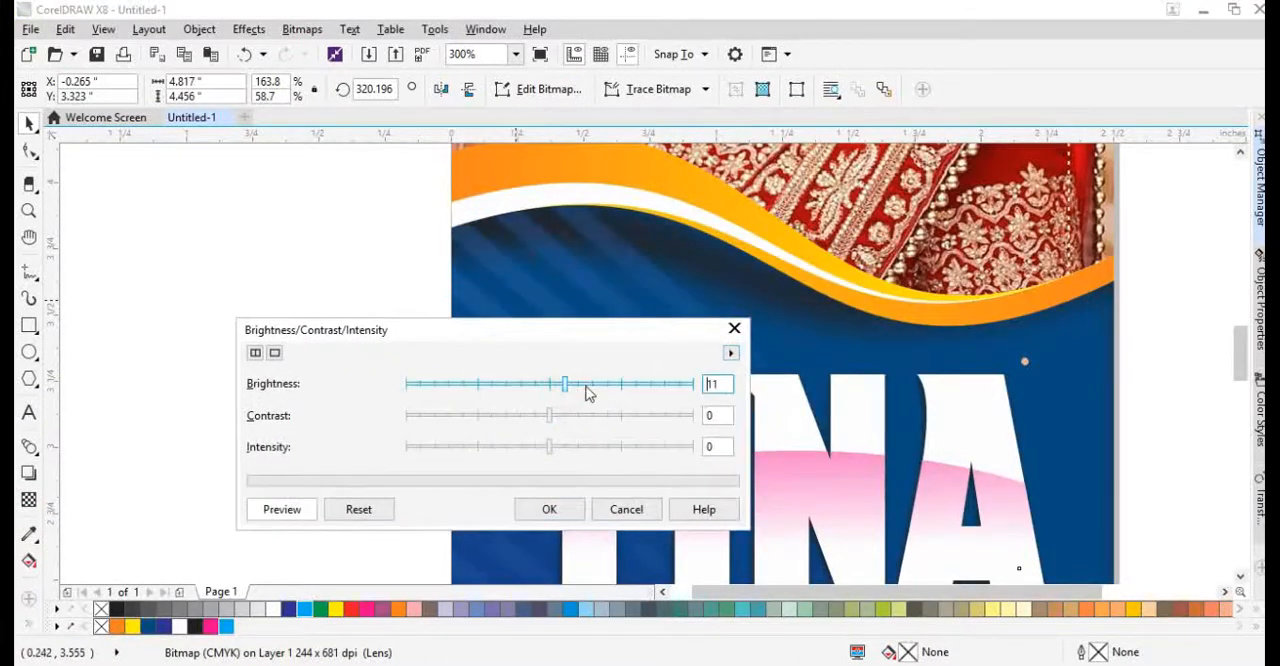
{"action": "left_click", "coordinate": [549, 509]}
Place a copy of the stripes lower on the blue background at about X 1.209, Y 0.434 inches and mirror it horizontally.
{"action": "scroll", "coordinate": [346, 217], "scroll_direction": "down", "scroll_amount": 4}
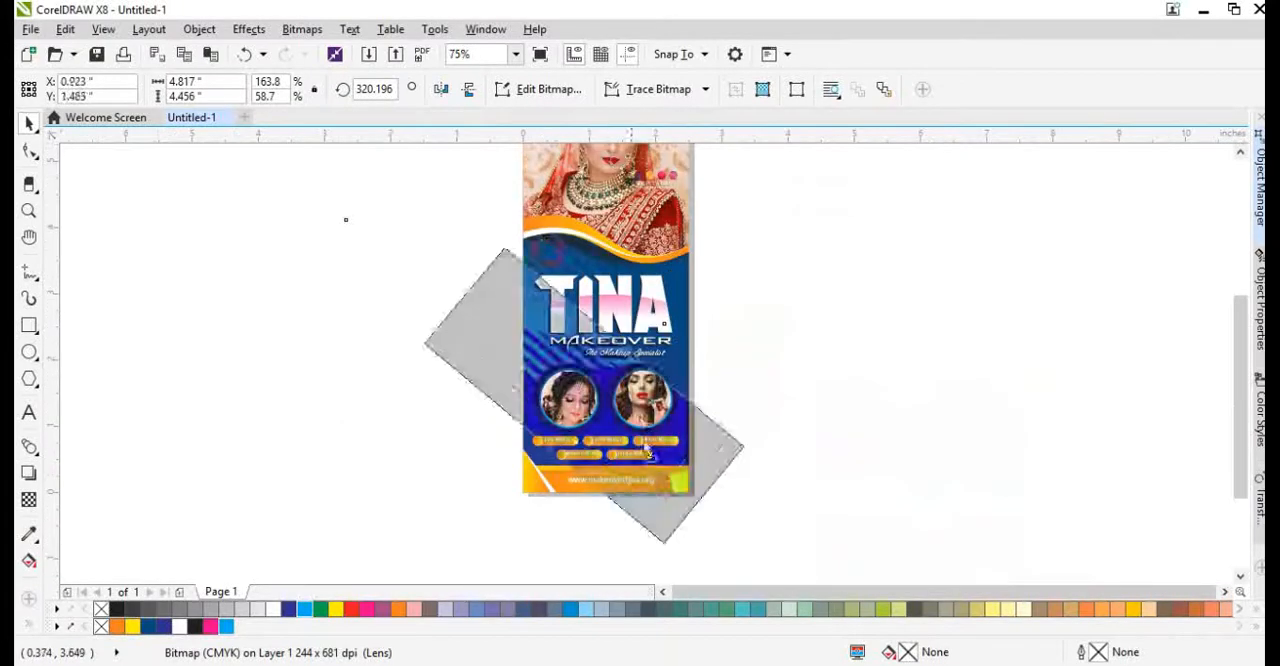
{"action": "left_click", "coordinate": [443, 89]}
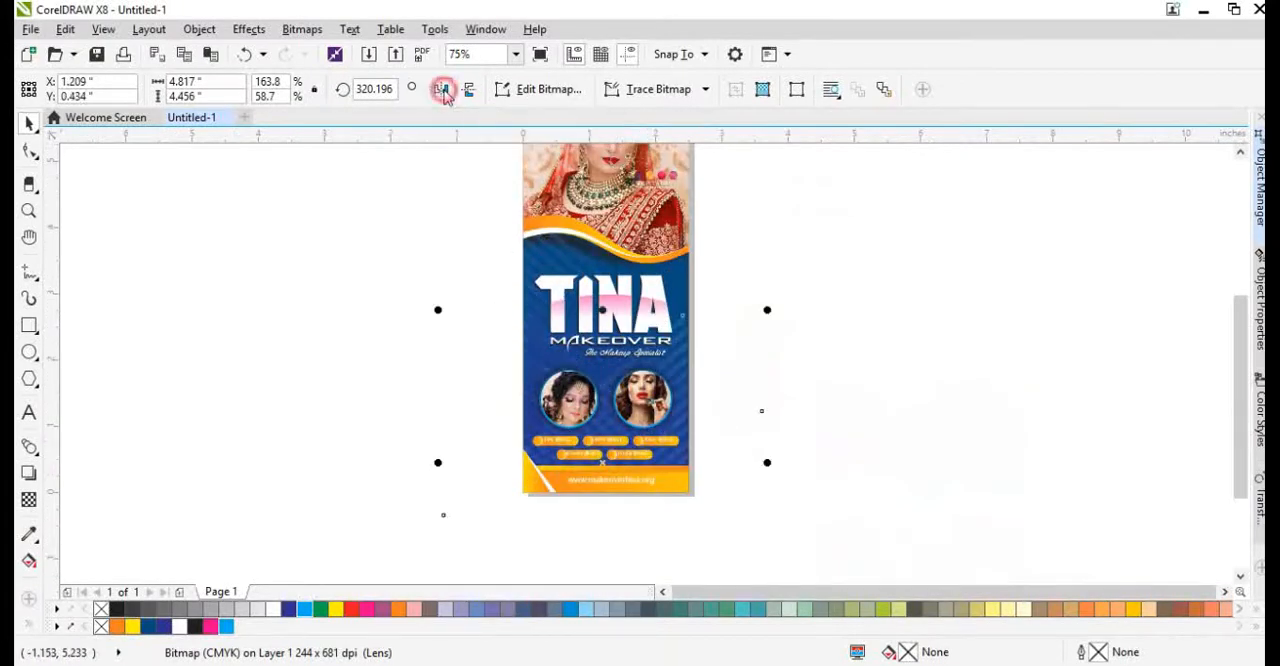
{"action": "scroll", "coordinate": [686, 383], "scroll_direction": "up", "scroll_amount": 2}
{"action": "scroll", "coordinate": [670, 370], "scroll_direction": "down", "scroll_amount": 2}
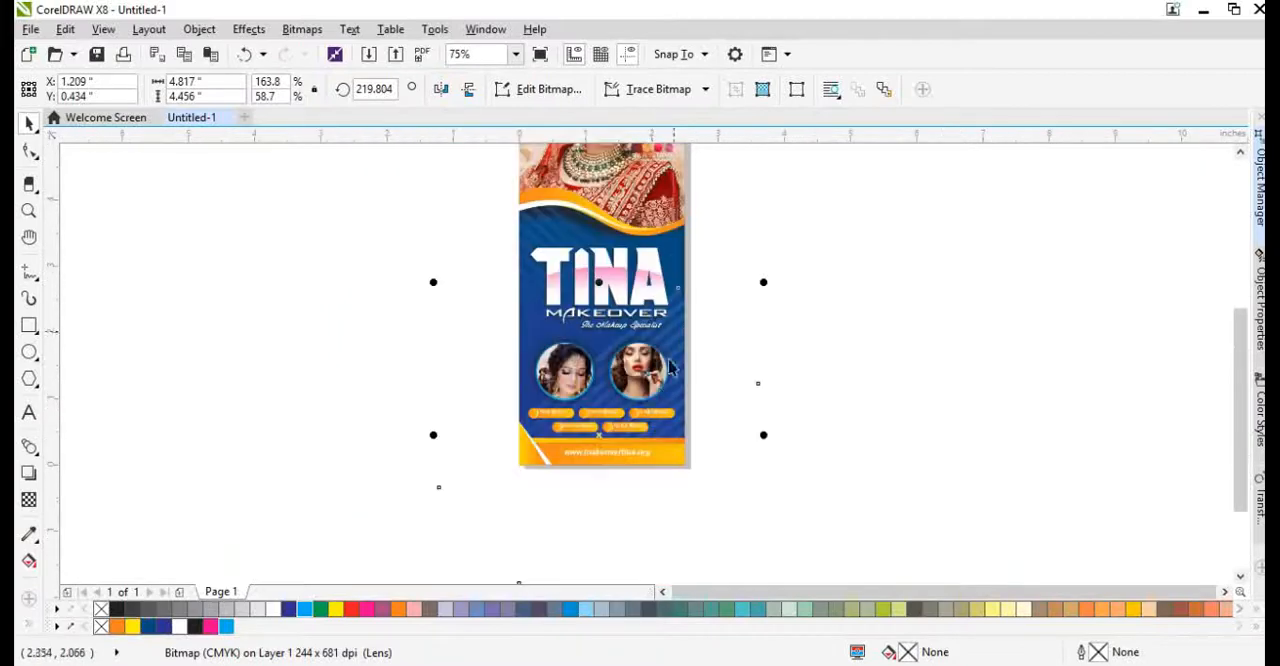
{"action": "key", "text": "ctrl+v"}
{"action": "scroll", "coordinate": [710, 387], "scroll_direction": "up", "scroll_amount": 1}
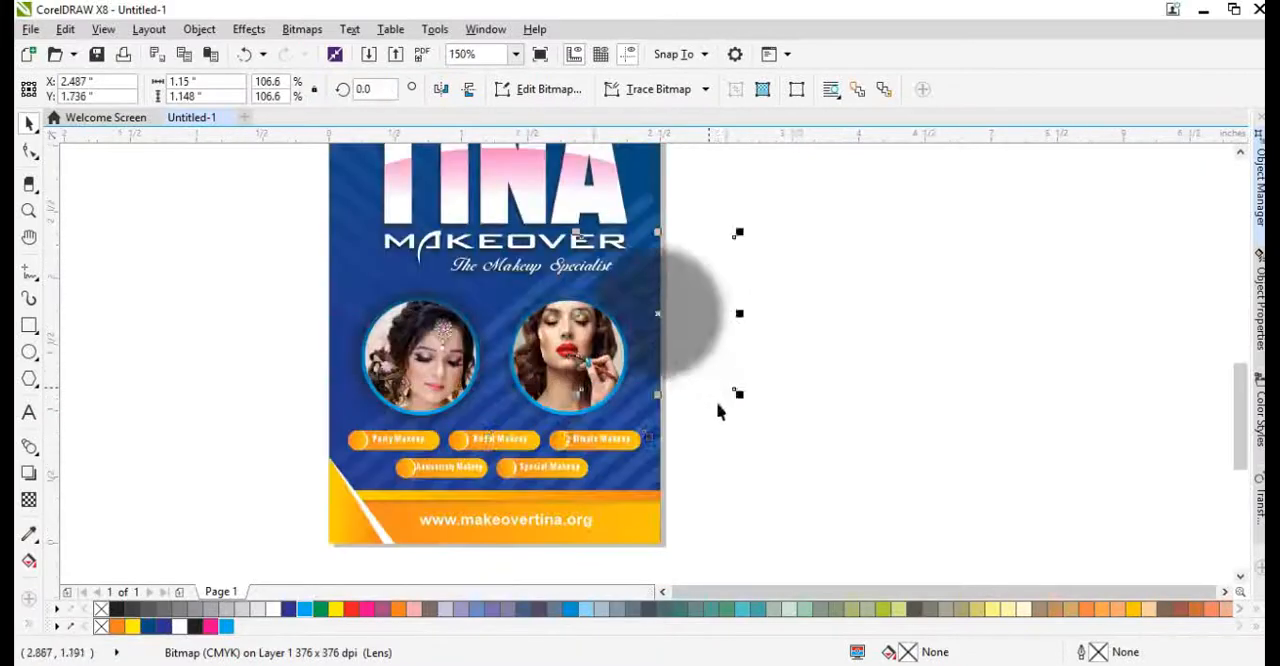
{"action": "key", "text": "ctrl+x"}
{"action": "left_click", "coordinate": [600, 407], "text": "ctrl"}
{"action": "left_click_drag", "start_coordinate": [699, 401], "coordinate": [863, 356]}
{"action": "left_click", "coordinate": [963, 475], "text": "ctrl"}
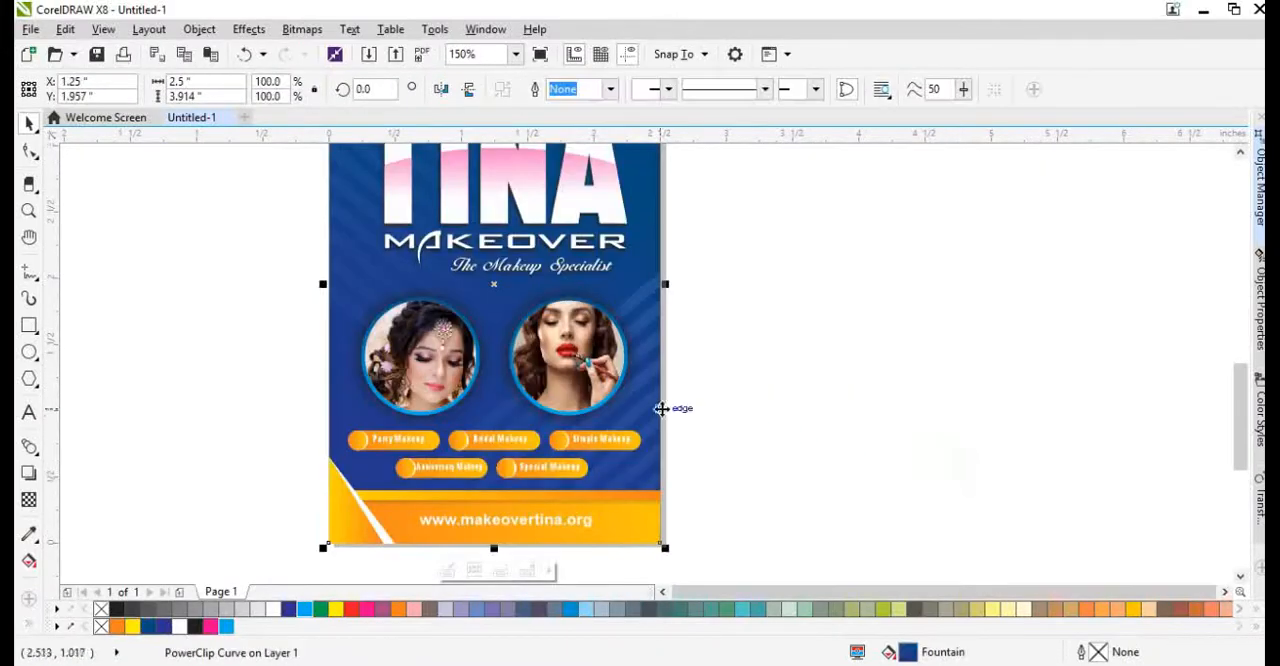
Fit the whole standee in view and check the finished design in full-screen preview.
{"action": "key", "text": "F4"}
{"action": "left_click", "coordinate": [889, 429]}
{"action": "key", "text": "F9"}
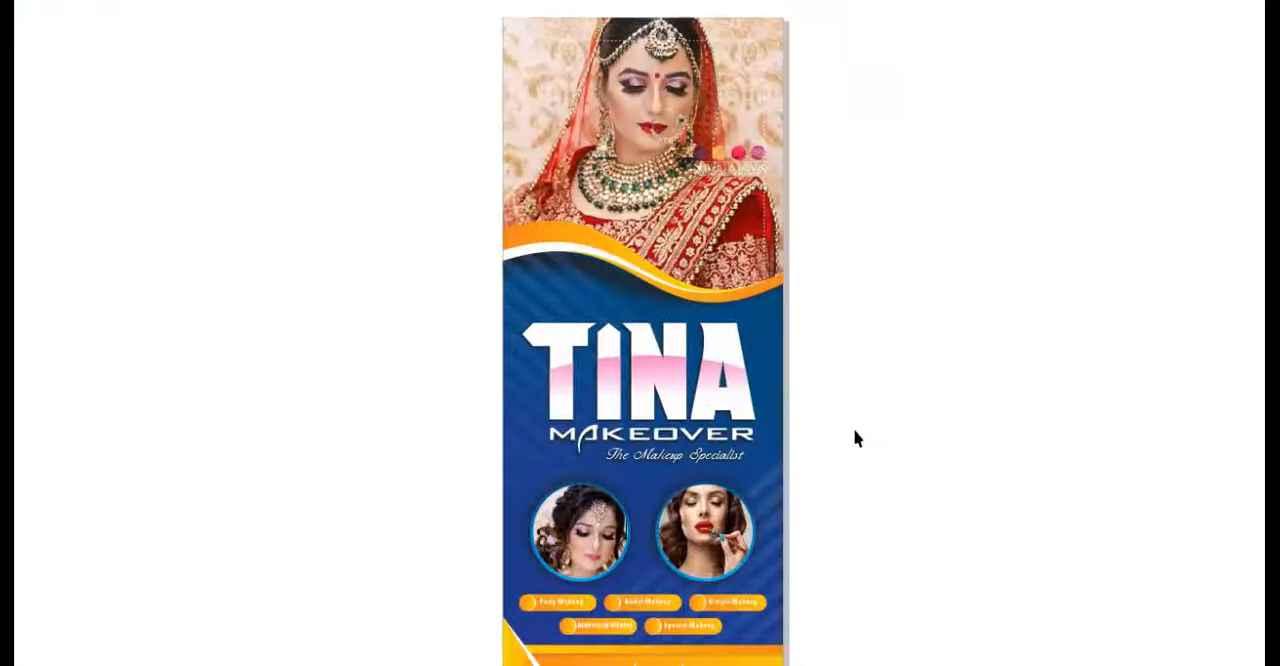
{"action": "left_click", "coordinate": [930, 339]}
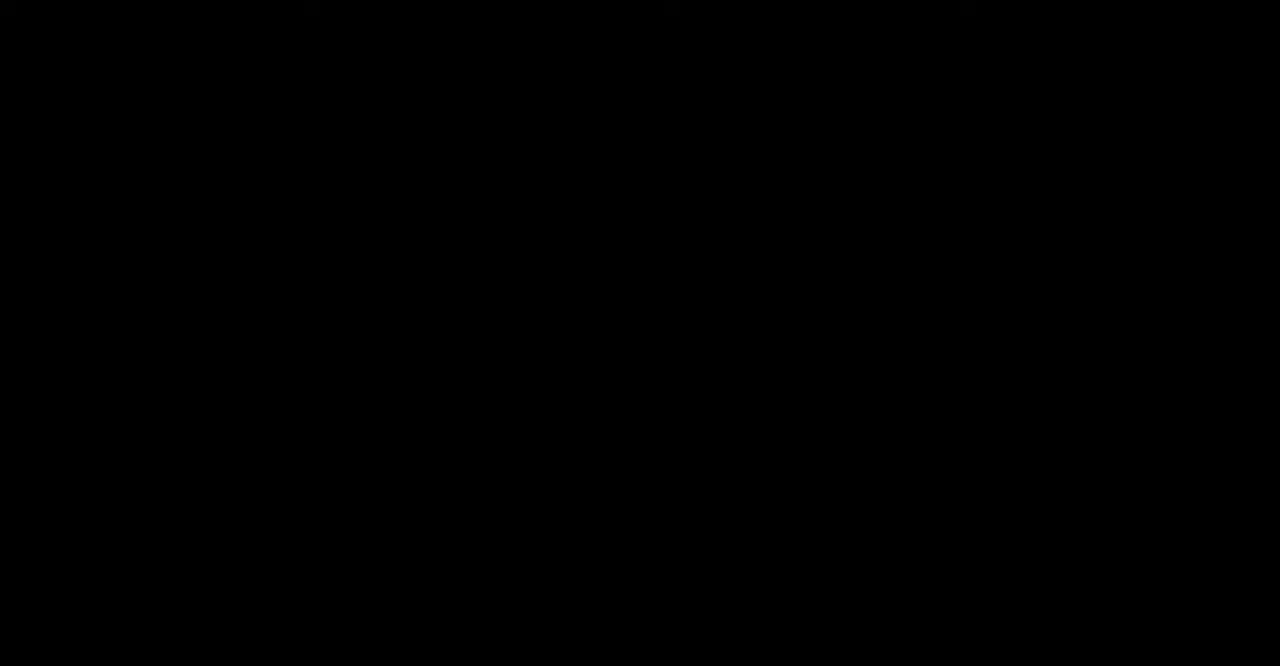